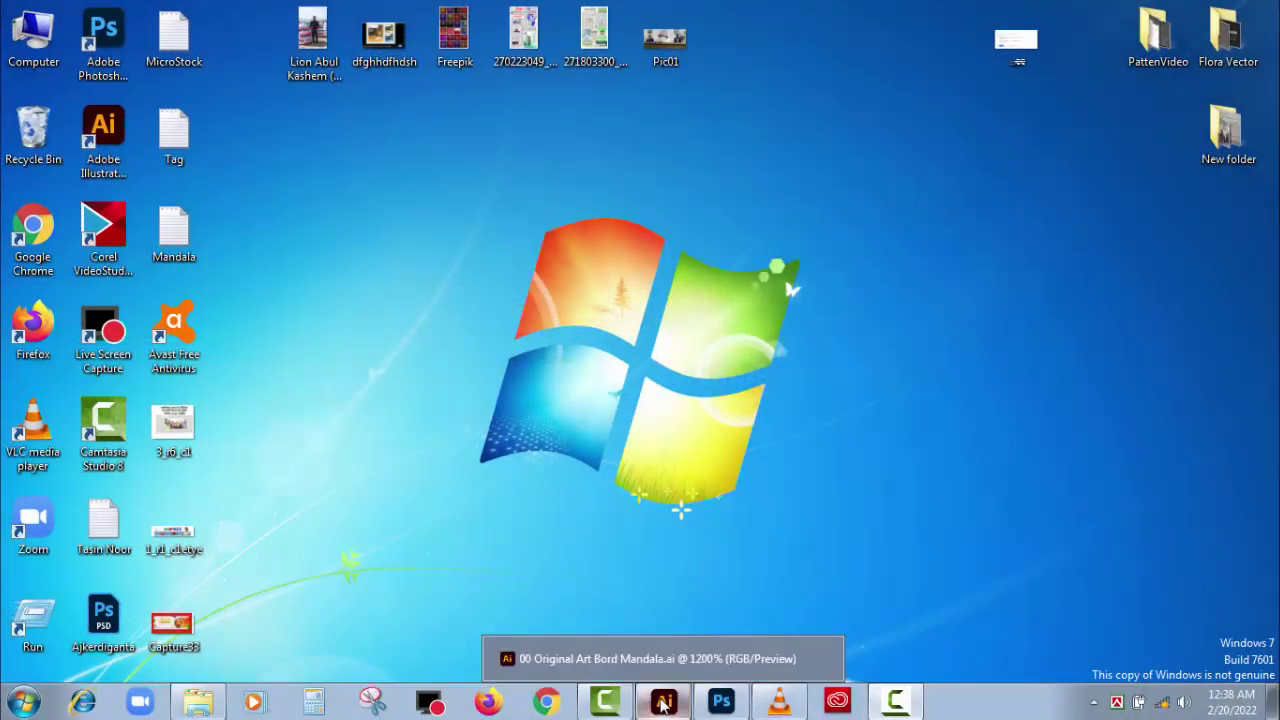
- Load the All Brush Ok brush library from drive E: through the Brushes panel
click(662, 703)
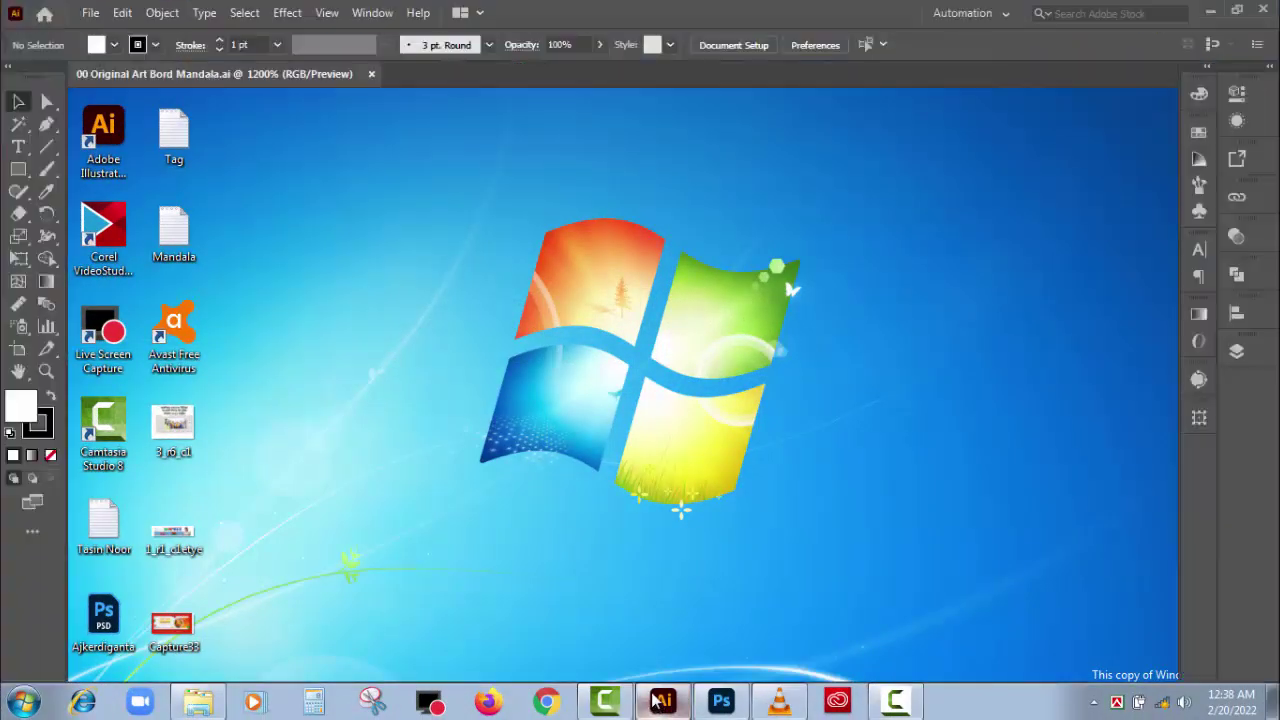
drag(805, 487, 628, 393)
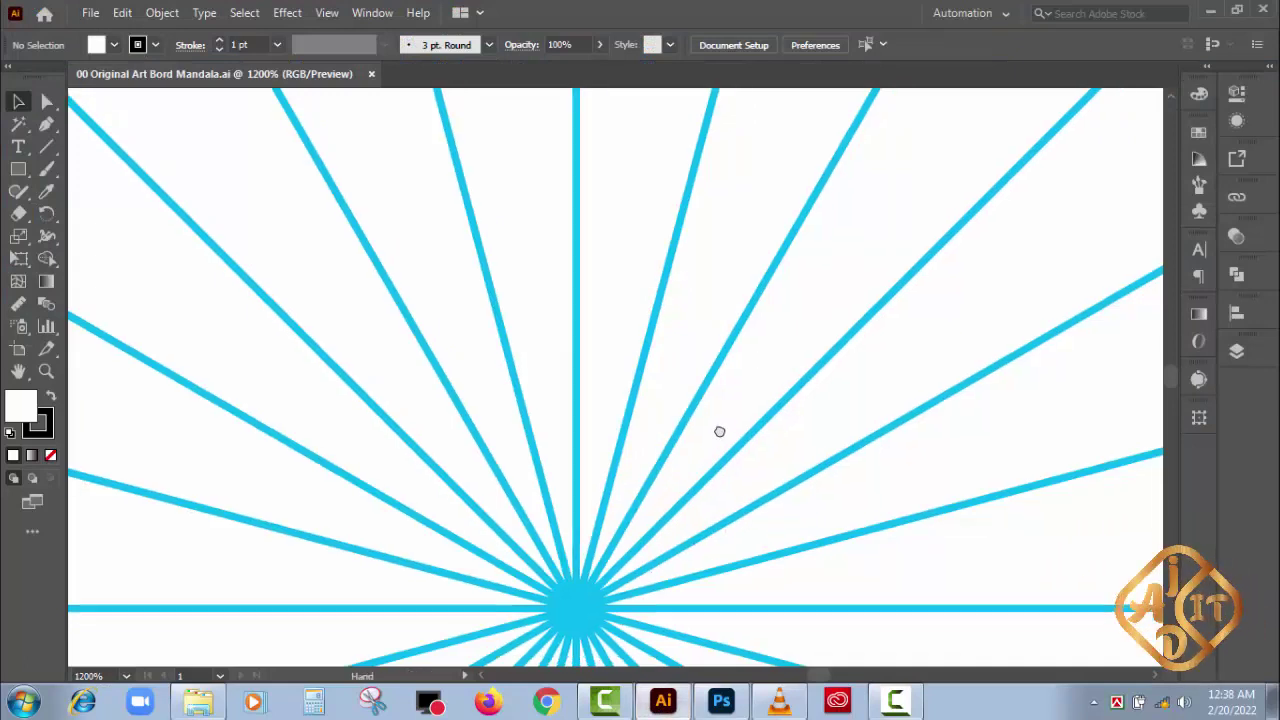
key(ctrl+minus)
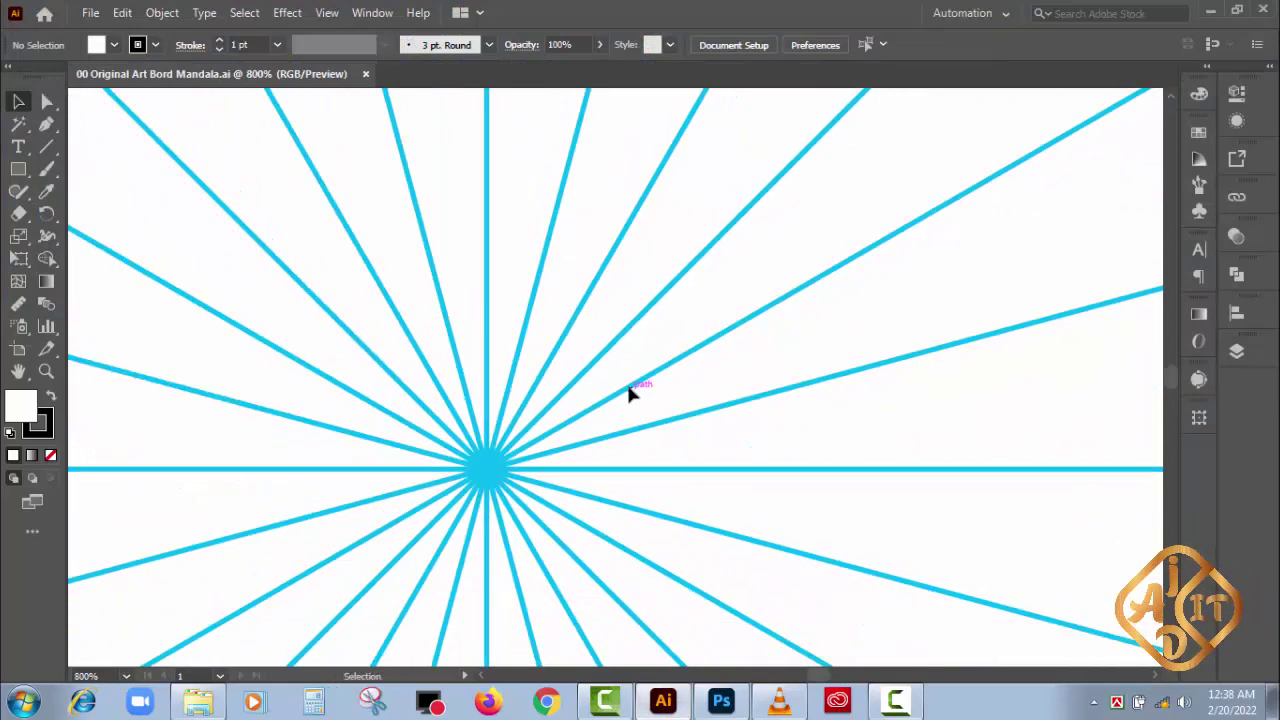
click(1199, 185)
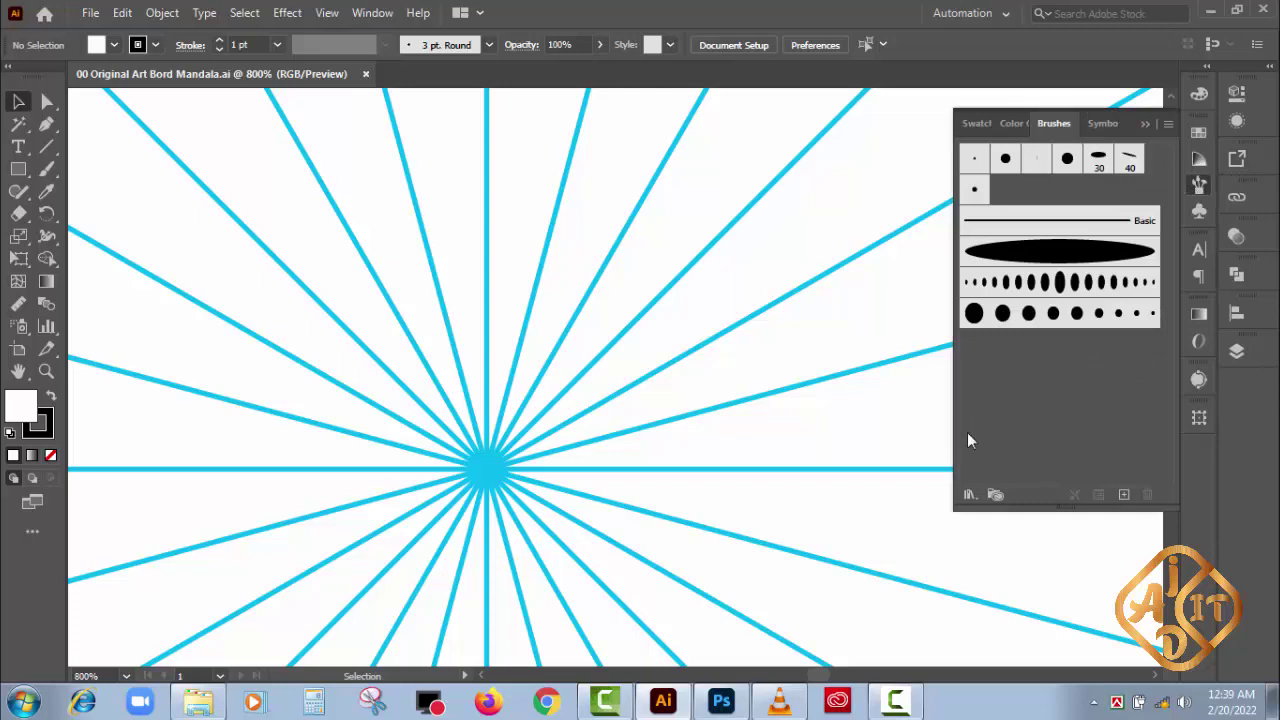
click(969, 496)
click(1017, 474)
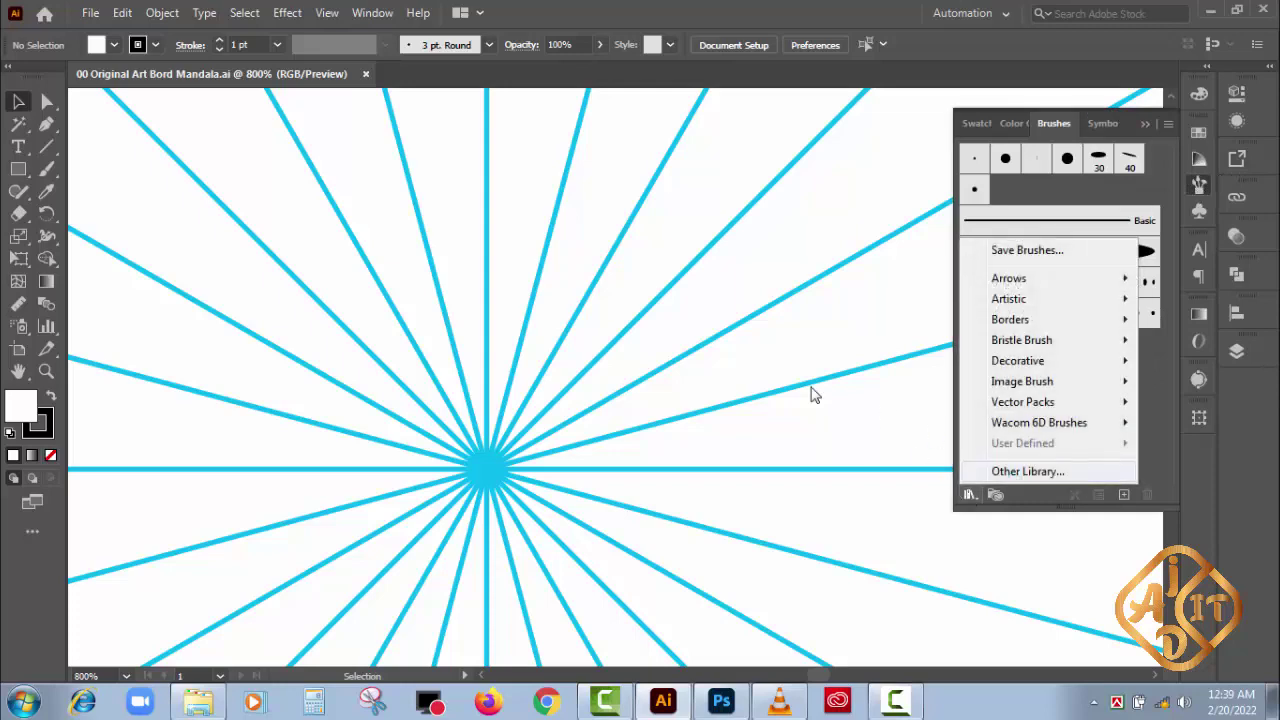
click(88, 384)
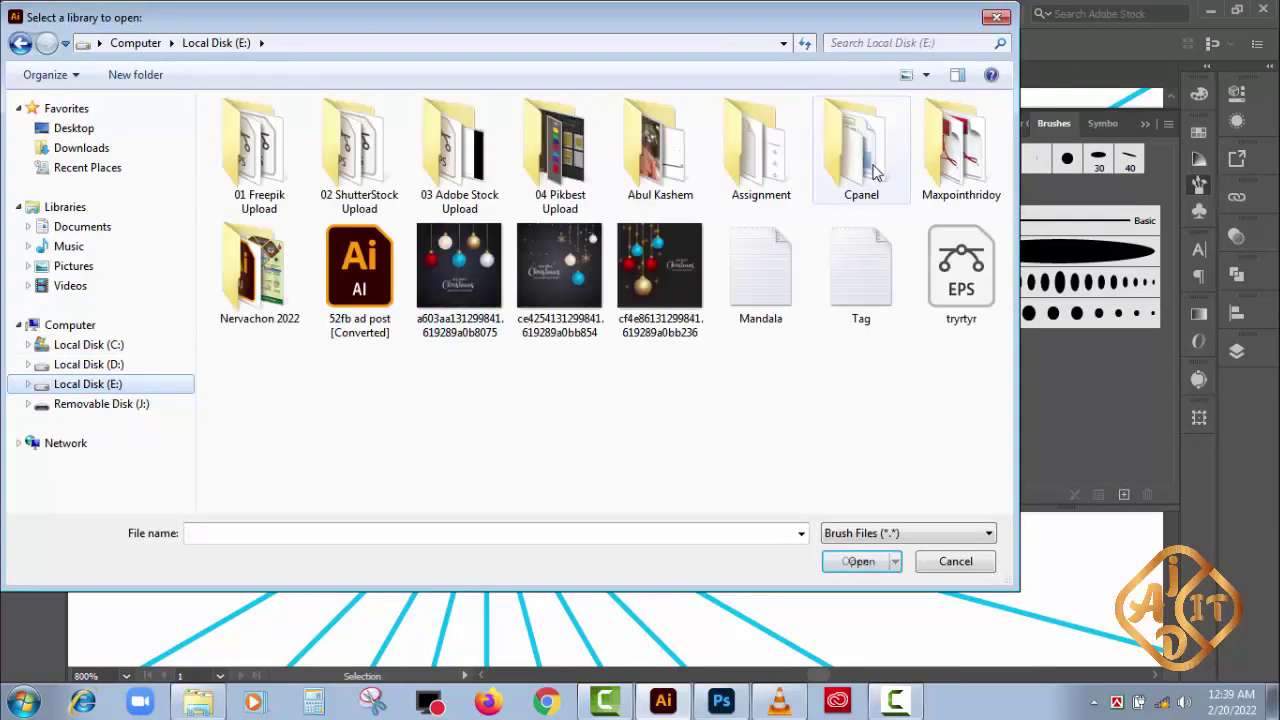
double_click(943, 140)
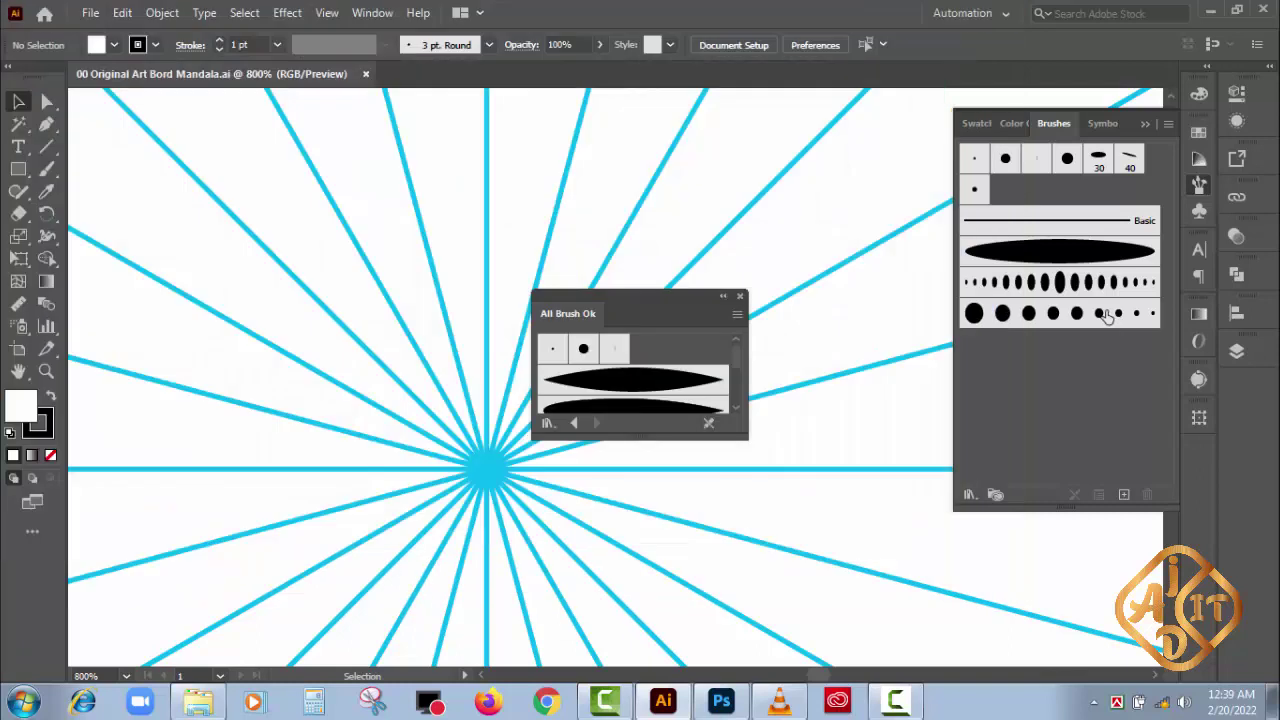
- Dock the All Brush Ok panel off the artwork and stretch it taller to show more brushes
click(1145, 126)
drag(656, 313, 1082, 105)
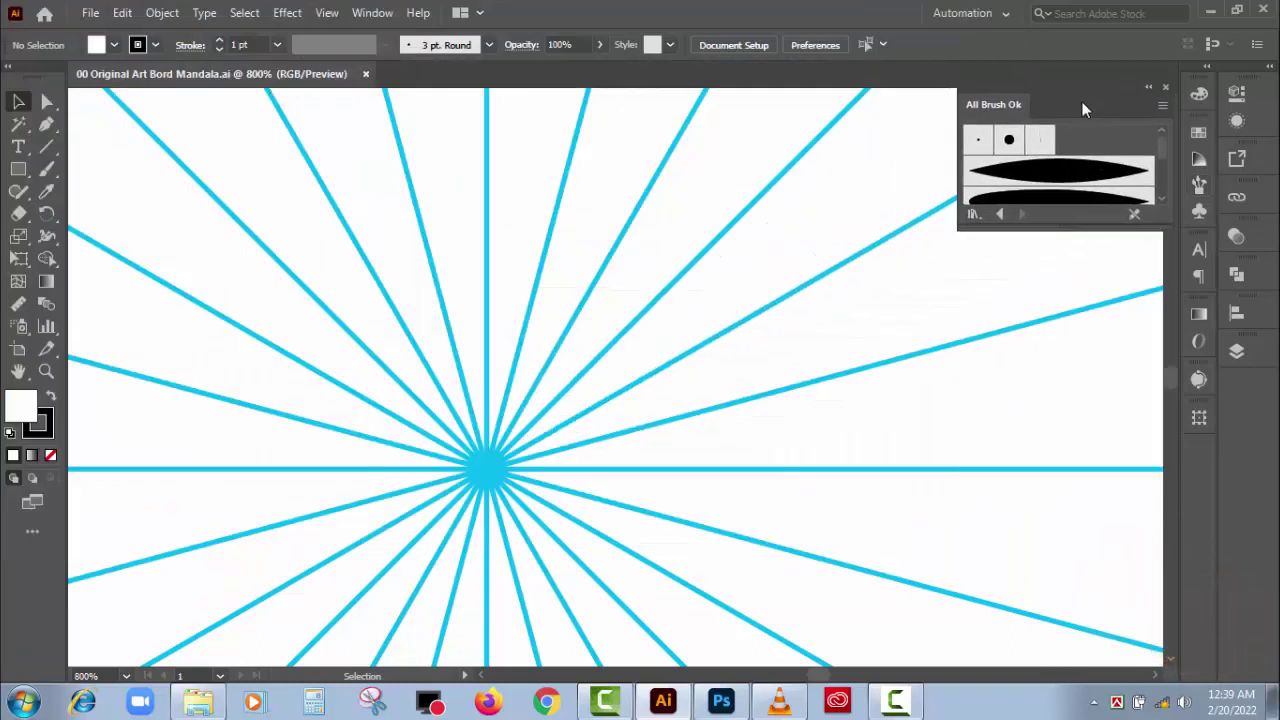
drag(1040, 227, 1092, 422)
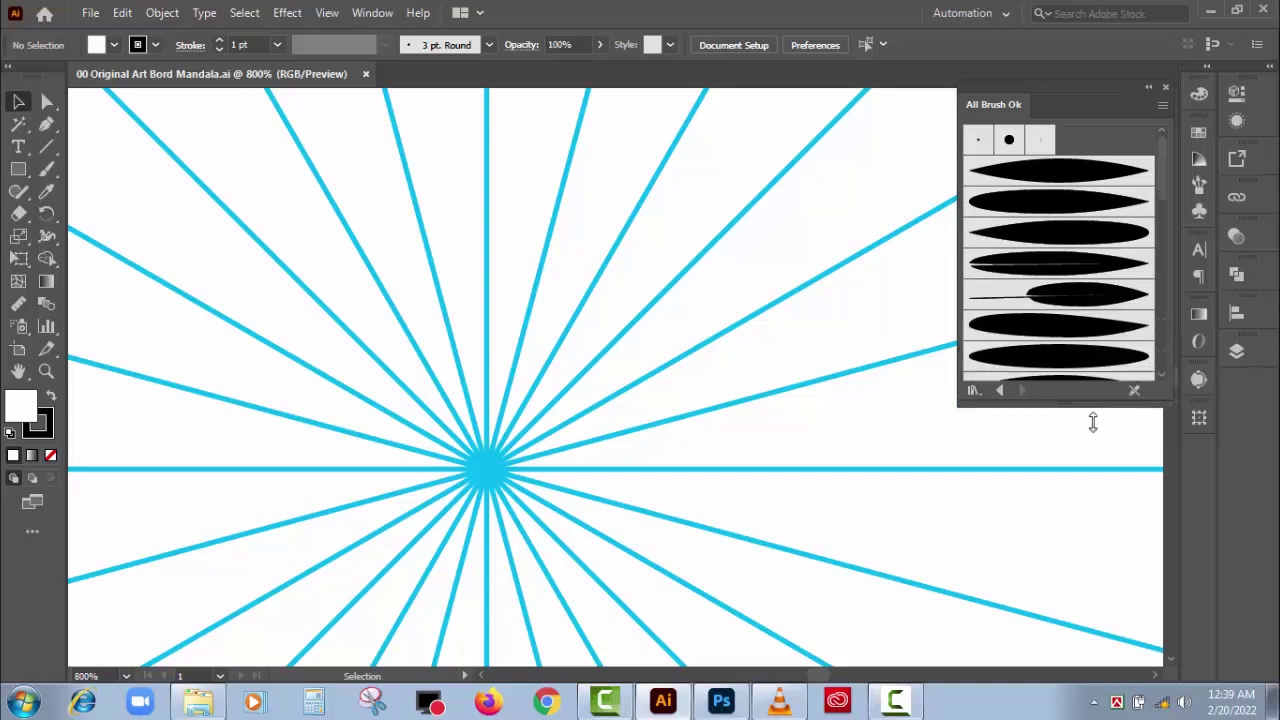
- Choose the tapered oval brush with the Paintbrush, fill None and a 0.05 pt stroke
click(1052, 357)
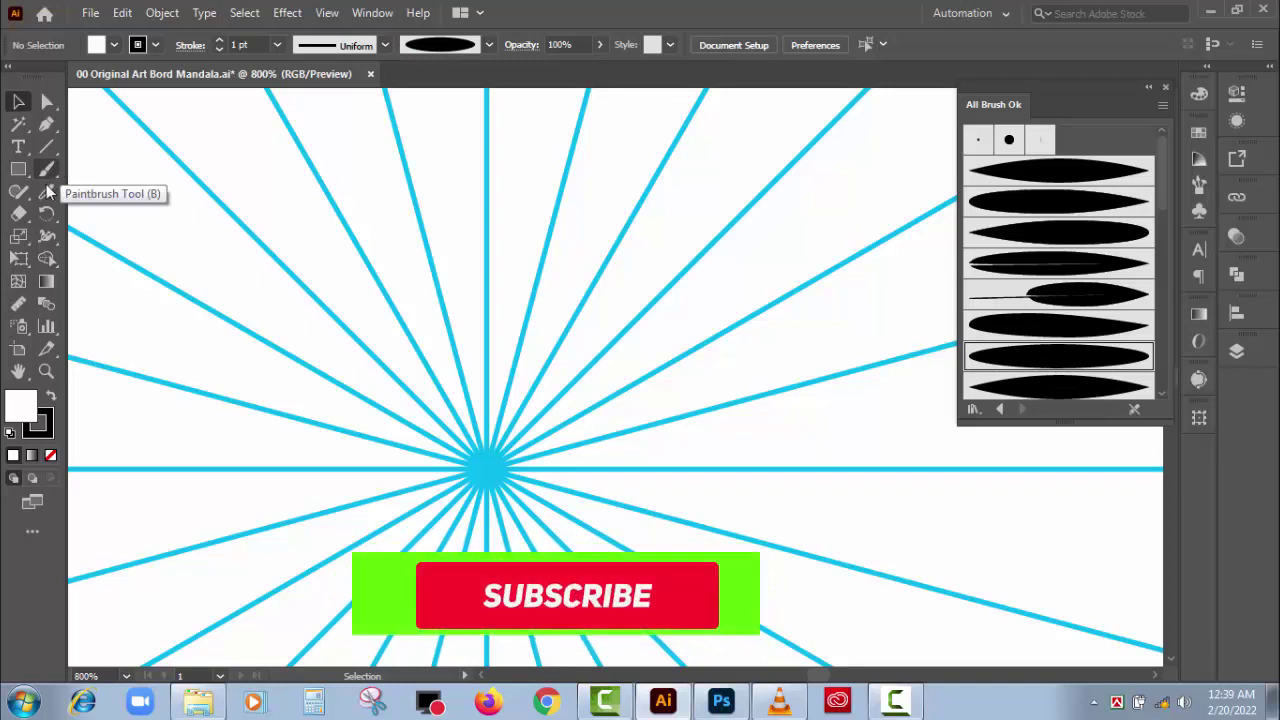
key(b)
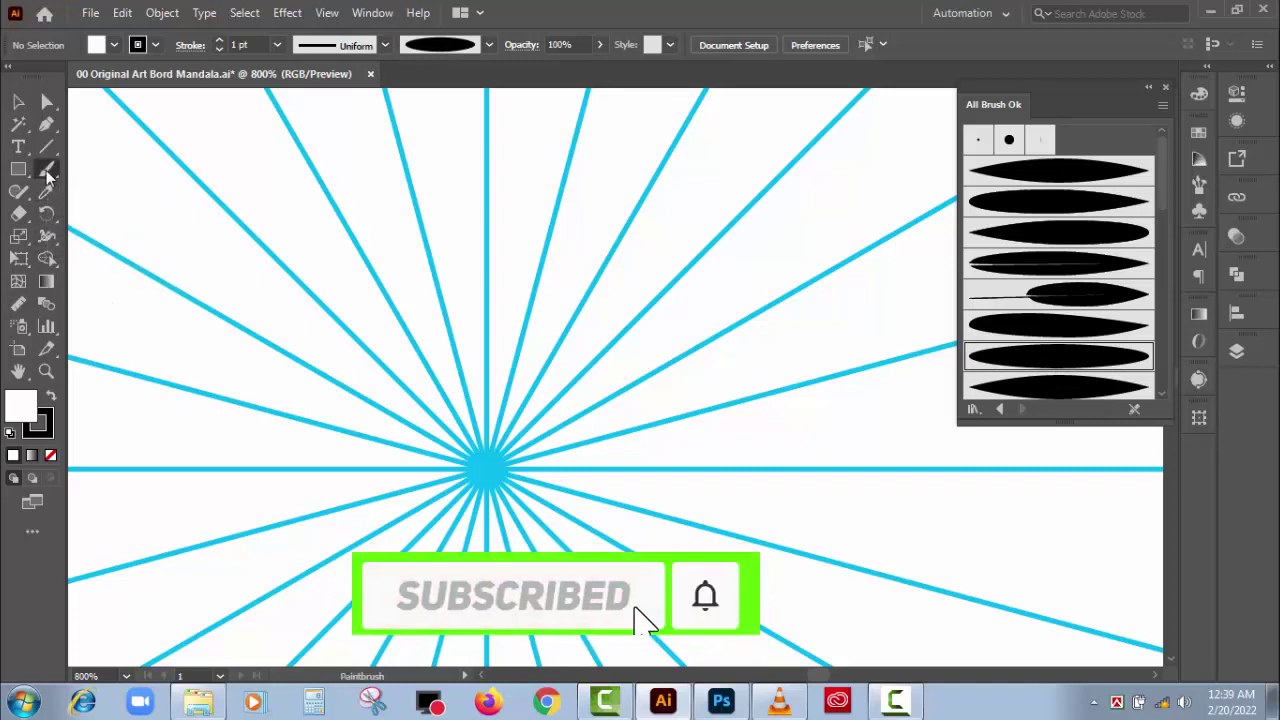
click(112, 45)
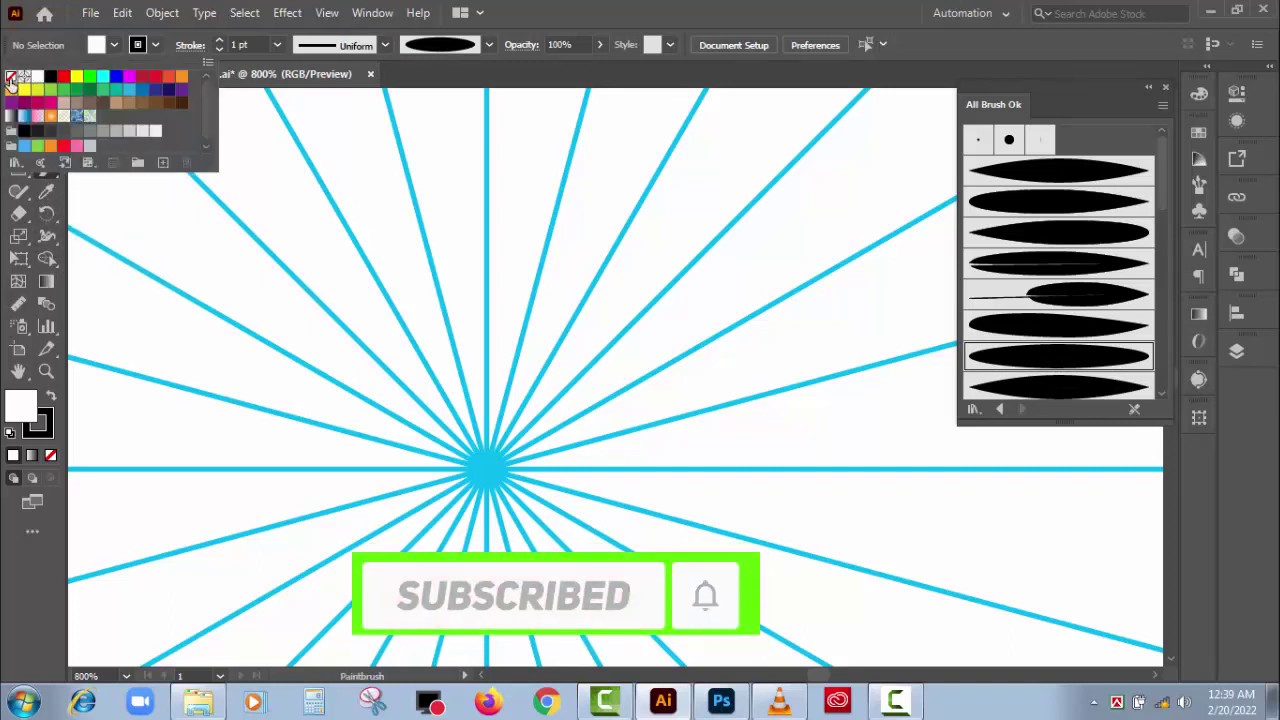
click(11, 76)
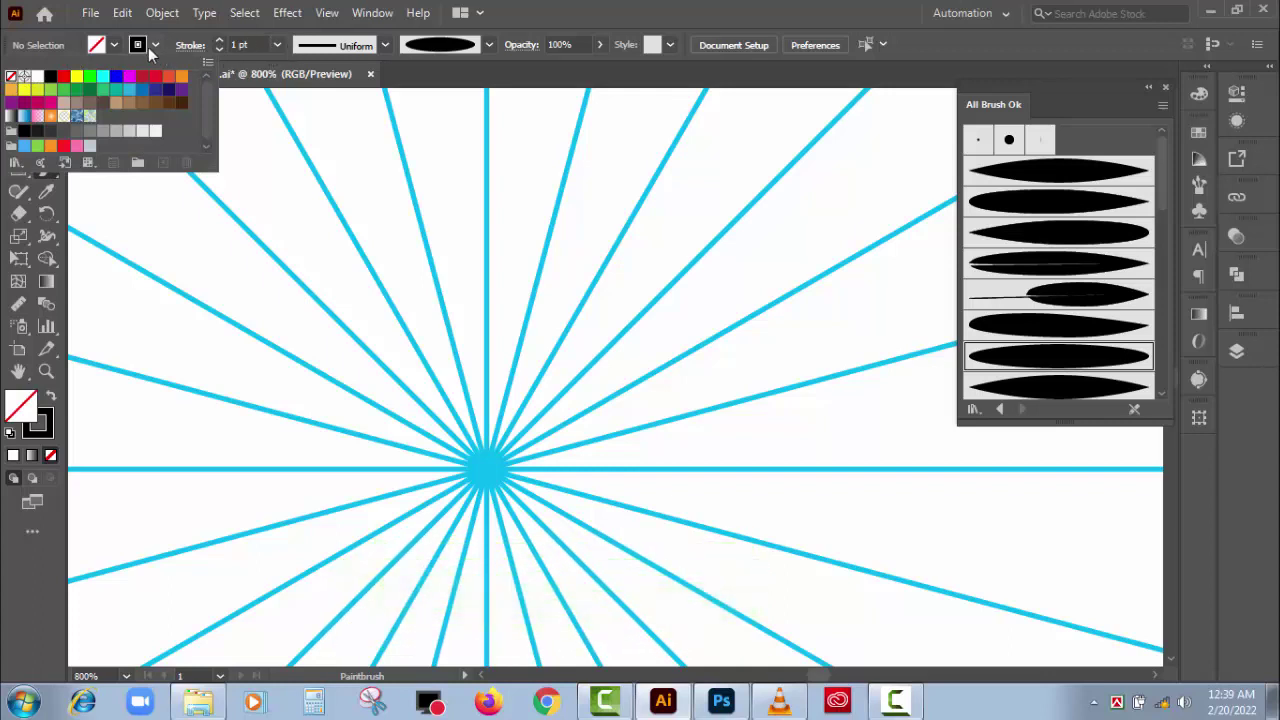
click(277, 45)
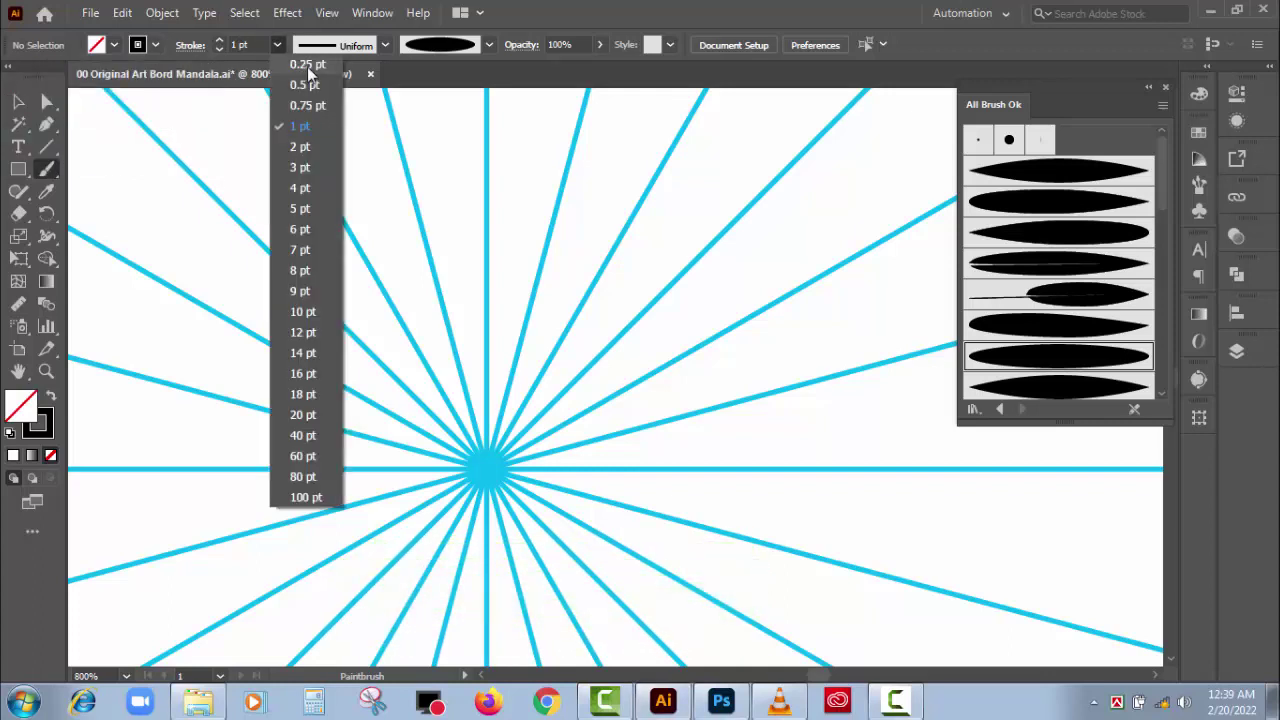
click(306, 64)
text(0.05)
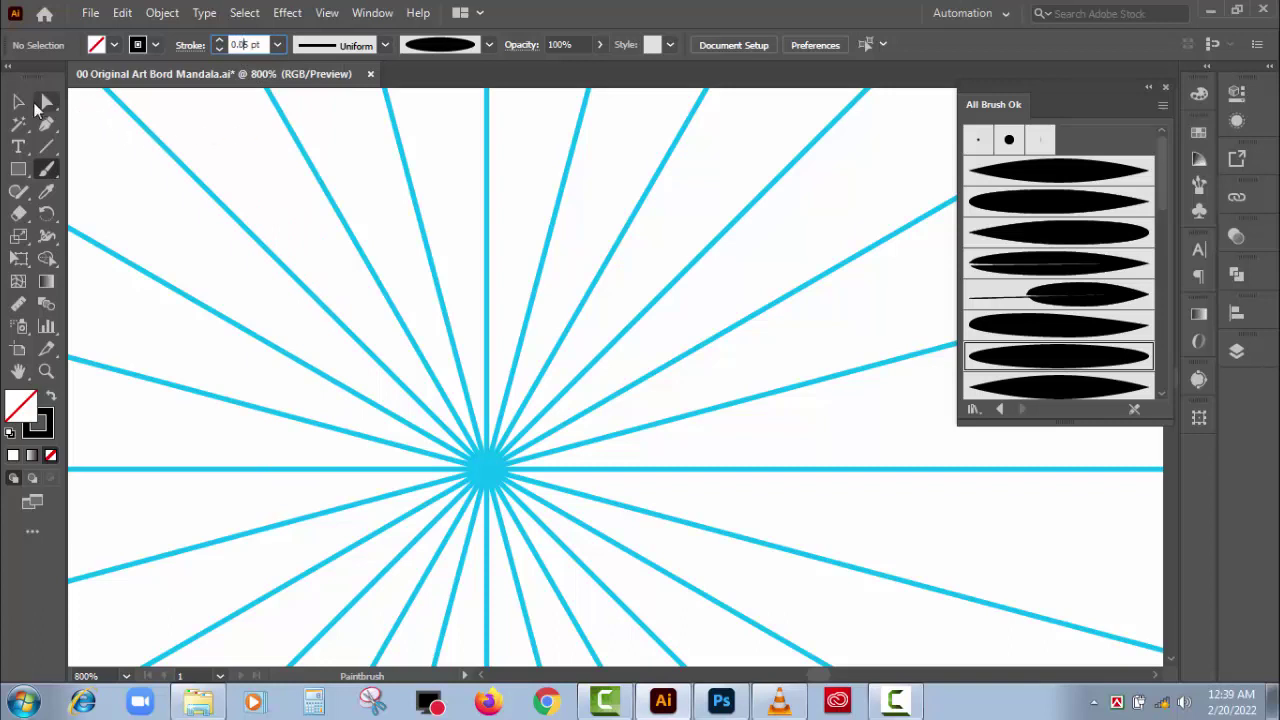
key(Return)
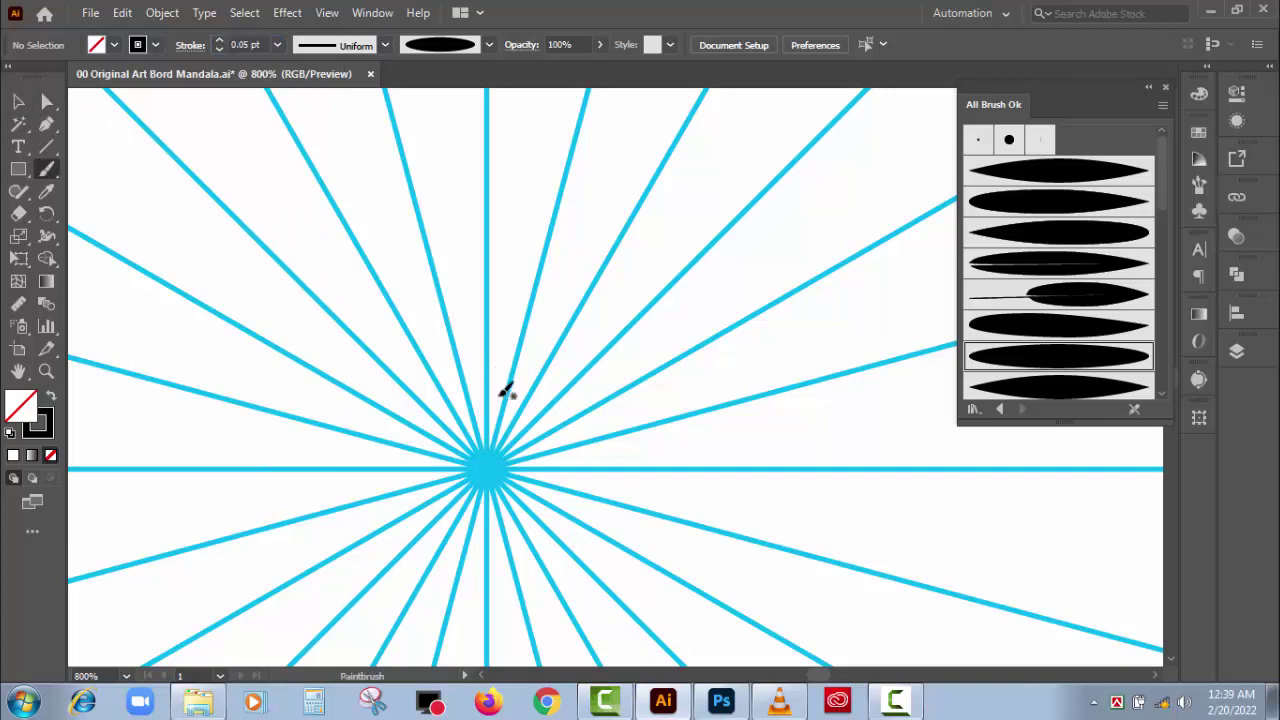
- Paint a wavy stroke outward from the ray centre, then select the resulting mandala path
drag(538, 390, 440, 422)
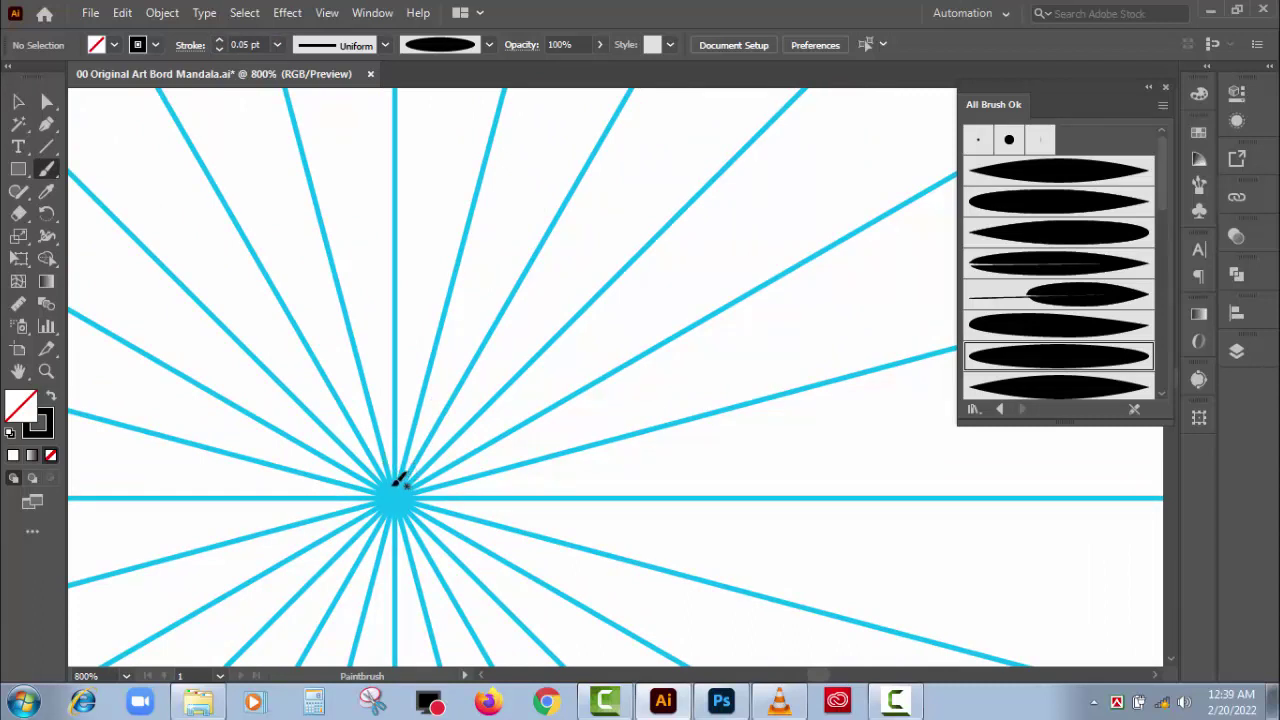
drag(391, 463, 419, 401)
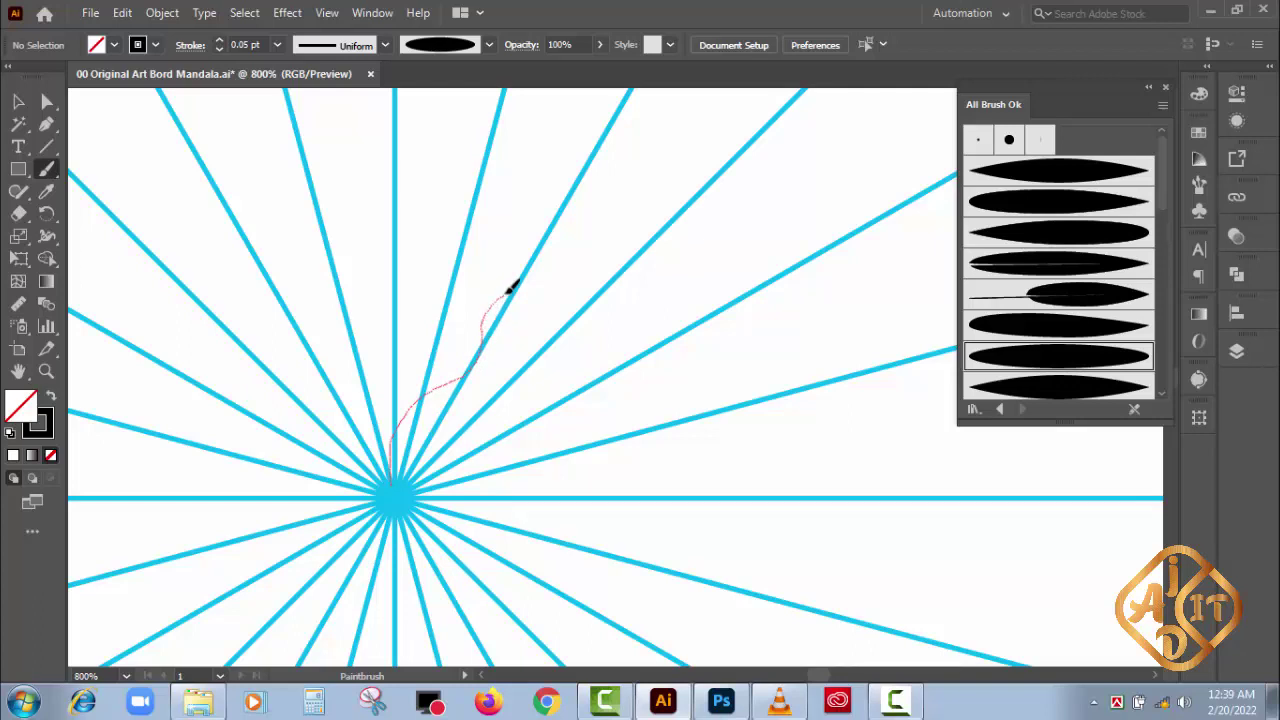
drag(527, 270, 529, 273)
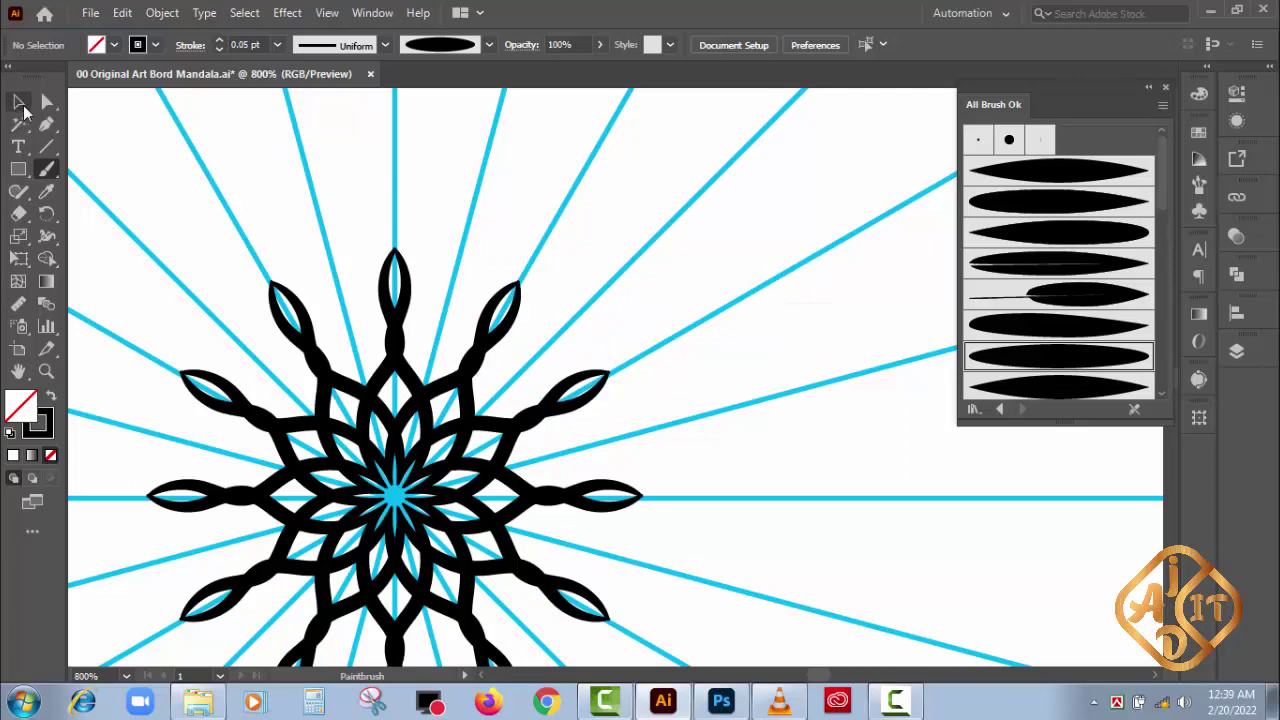
click(19, 102)
click(490, 368)
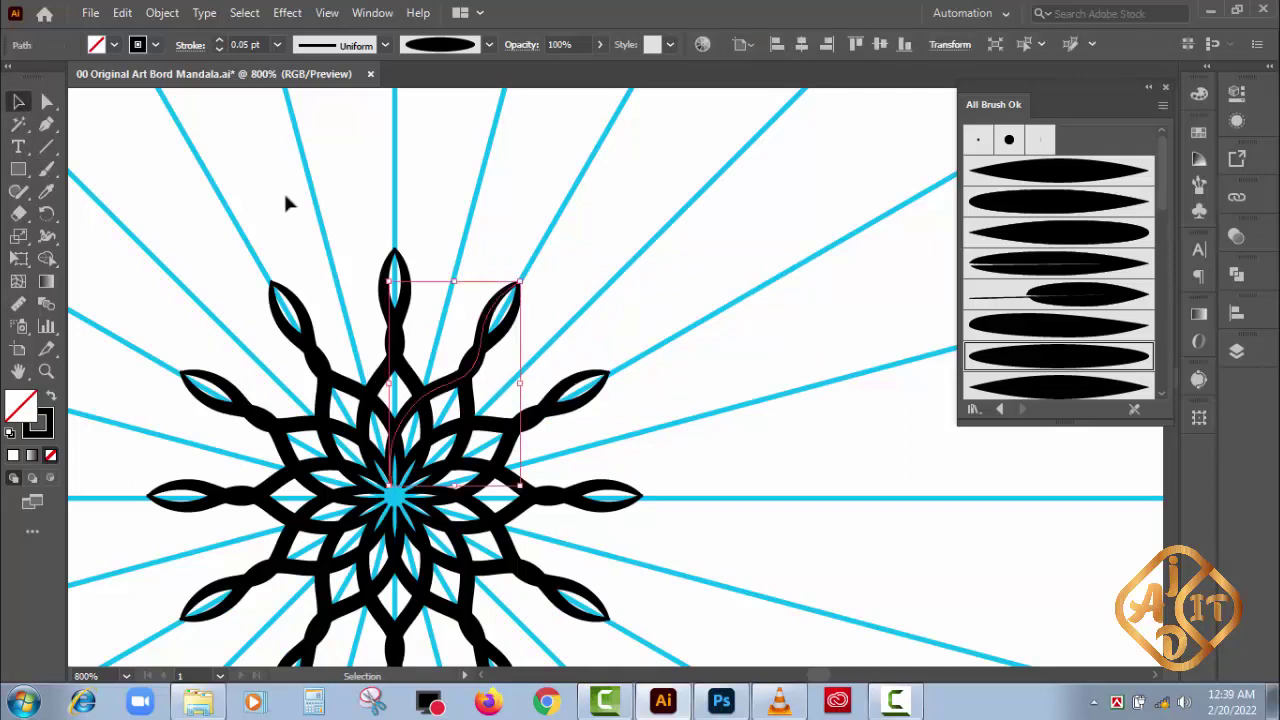
- Thin the mandala's petal strokes to 0.03 pt, then zoom in on the upper petals
click(246, 44)
text(0.03)
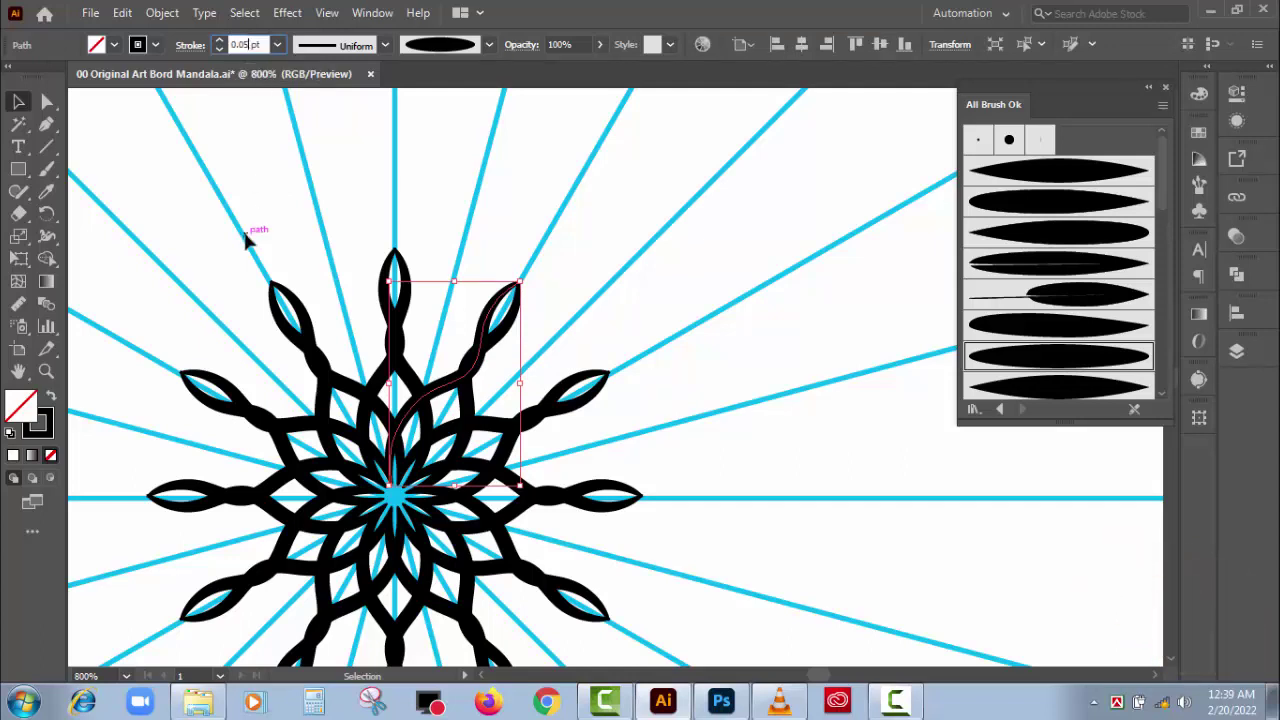
click(357, 217)
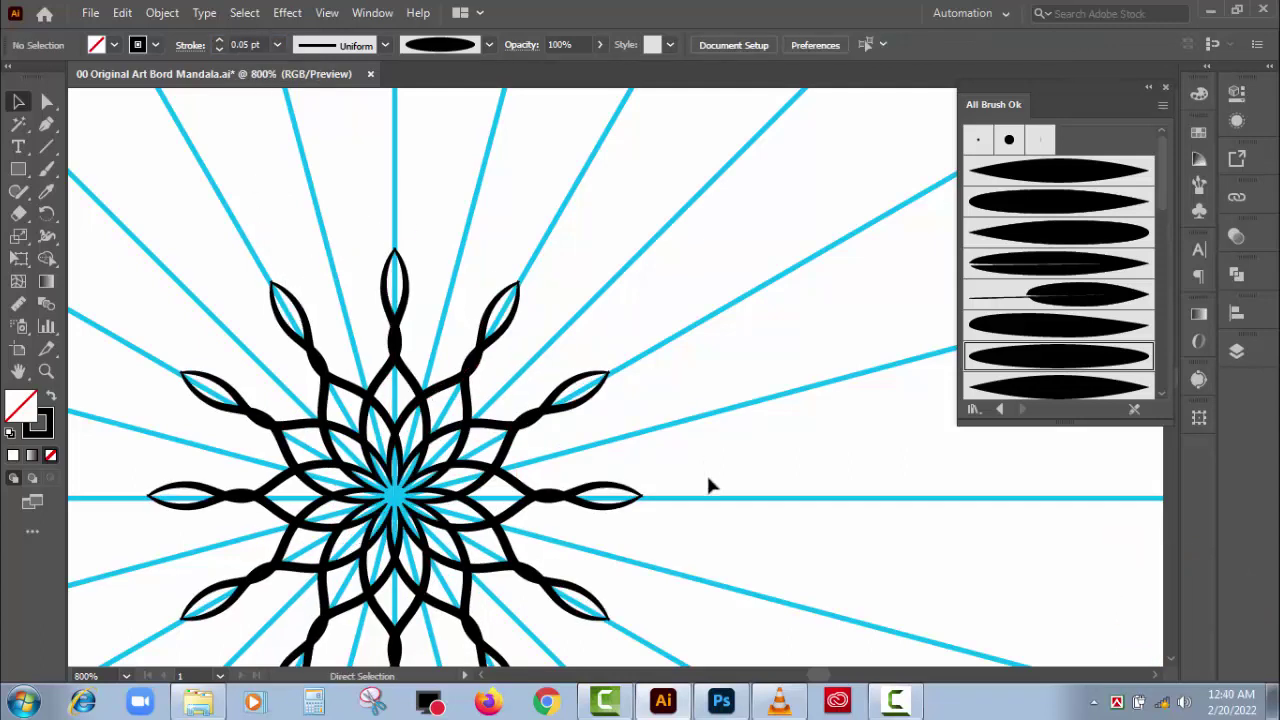
key(ctrl+equal)
key(ctrl+equal)
mouse_move(490, 379)
mouse_down()
mouse_move(657, 343)
mouse_move(688, 302)
mouse_move(720, 166)
mouse_move(702, 545)
mouse_up()
- Zoom in and drag the leaf petal's top anchor onto its blue guide ray
key(ctrl+plus)
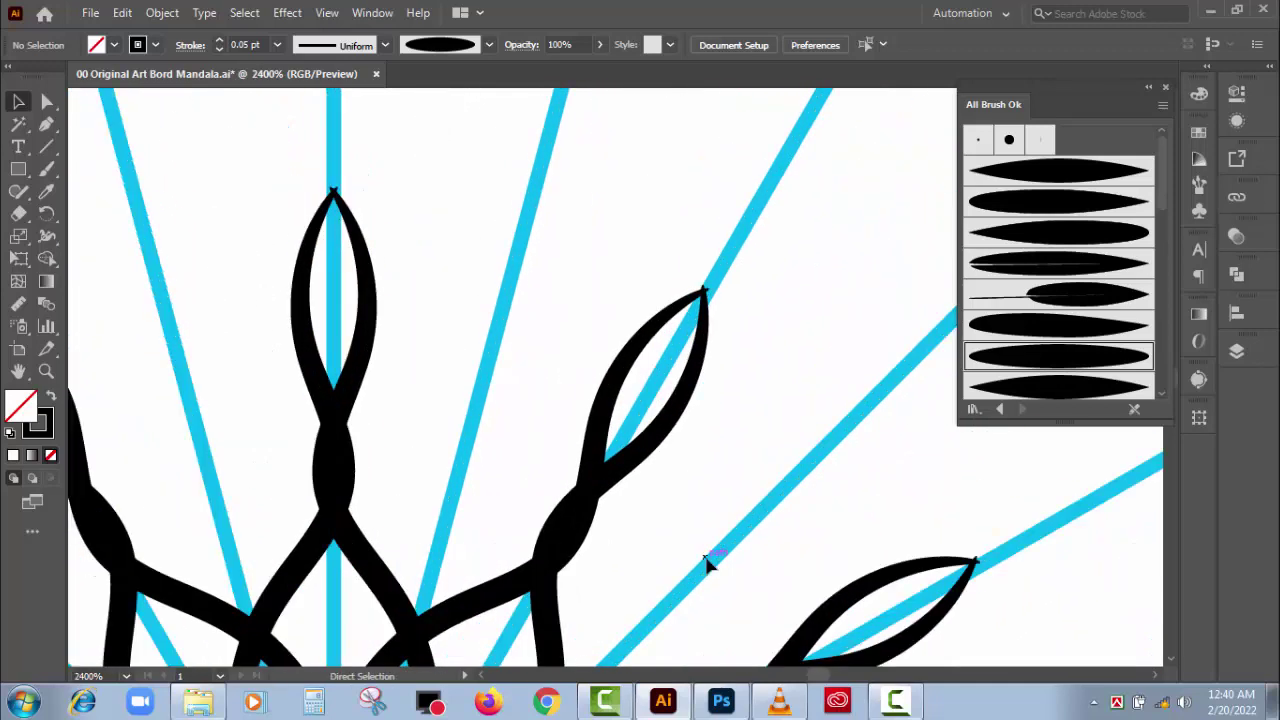
key(ctrl+plus)
click(601, 342)
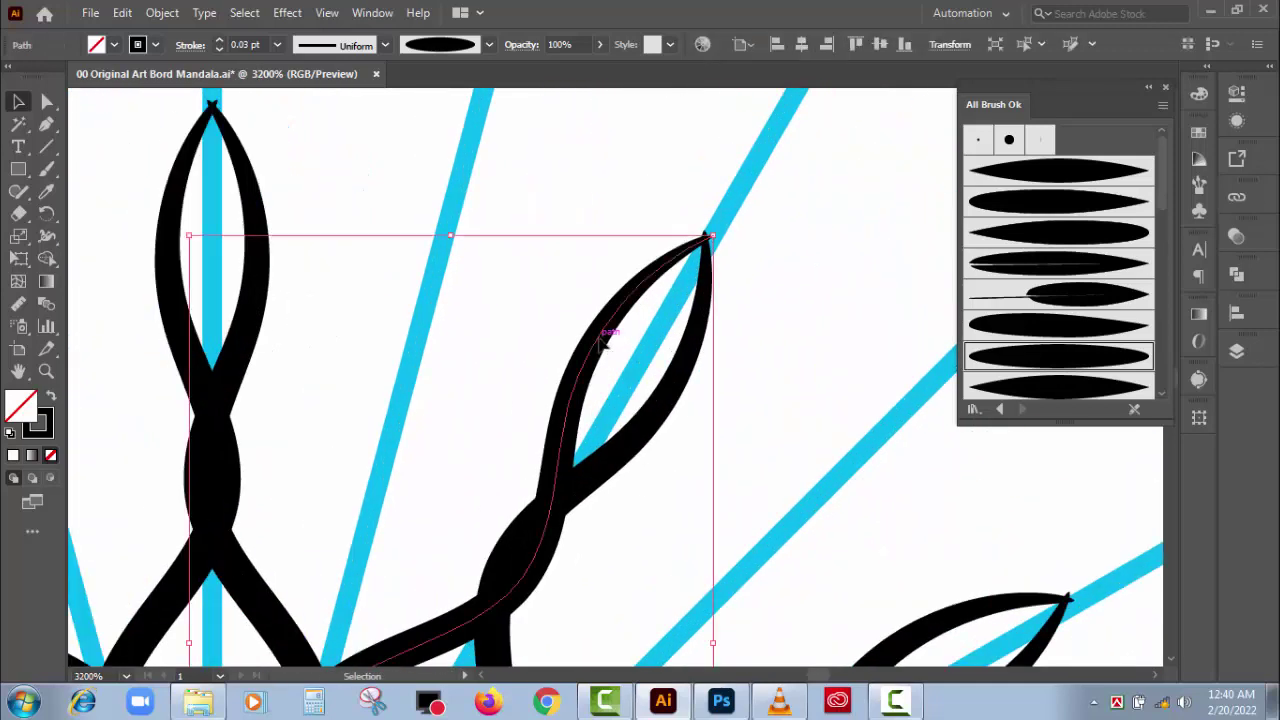
click(712, 237)
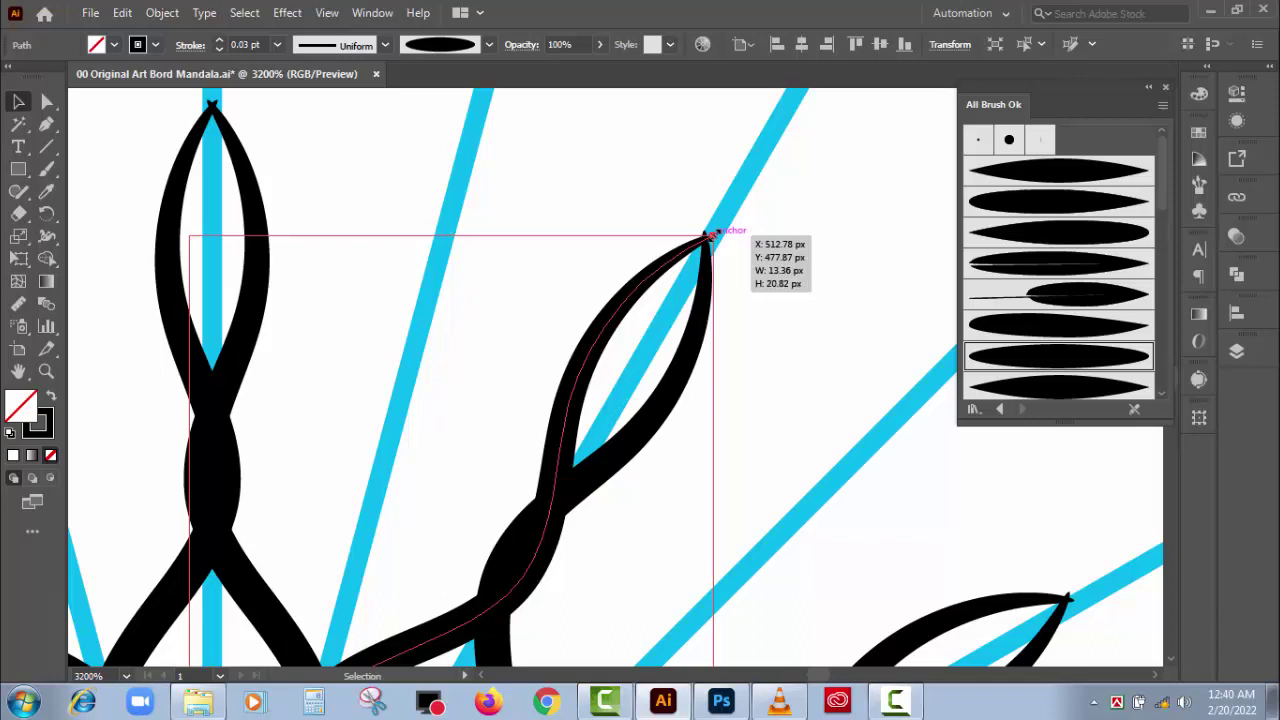
drag(712, 237, 706, 236)
click(759, 268)
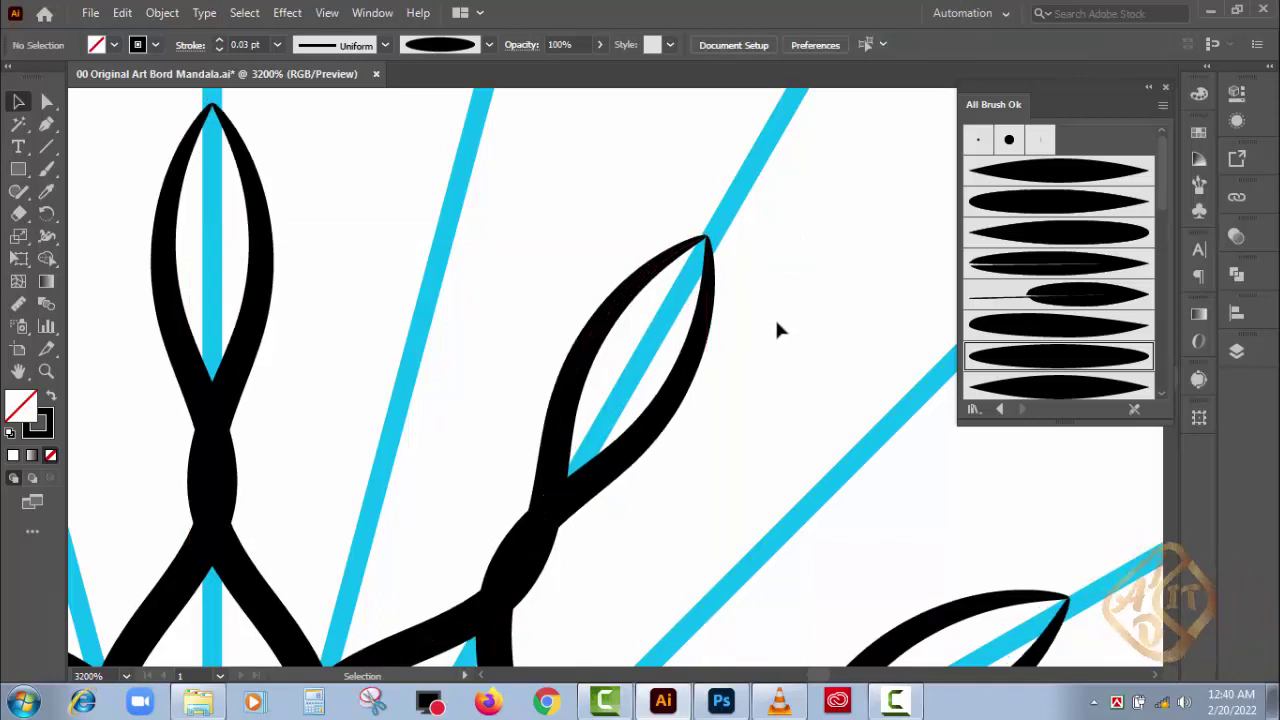
- Give another petal path a 0.03 pt stroke, then zoom back out
mouse_move(623, 570)
mouse_down()
mouse_move(686, 360)
mouse_move(654, 404)
mouse_up()
click(617, 242)
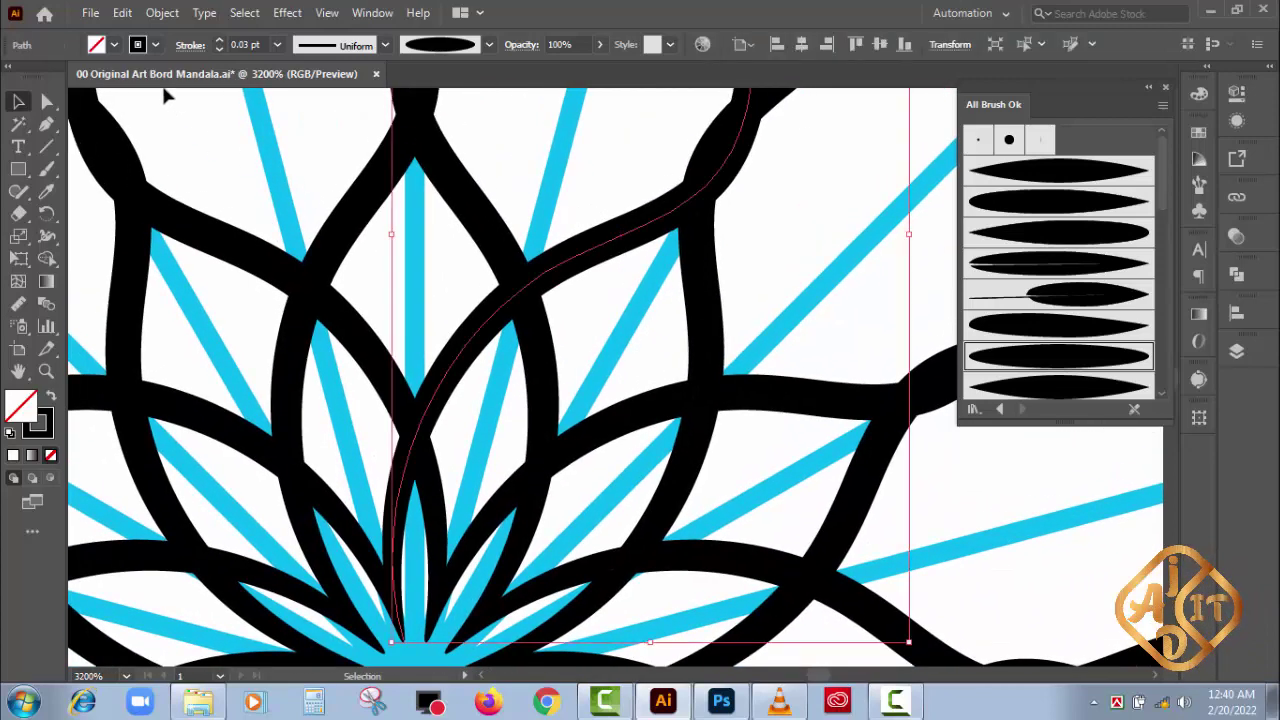
click(243, 44)
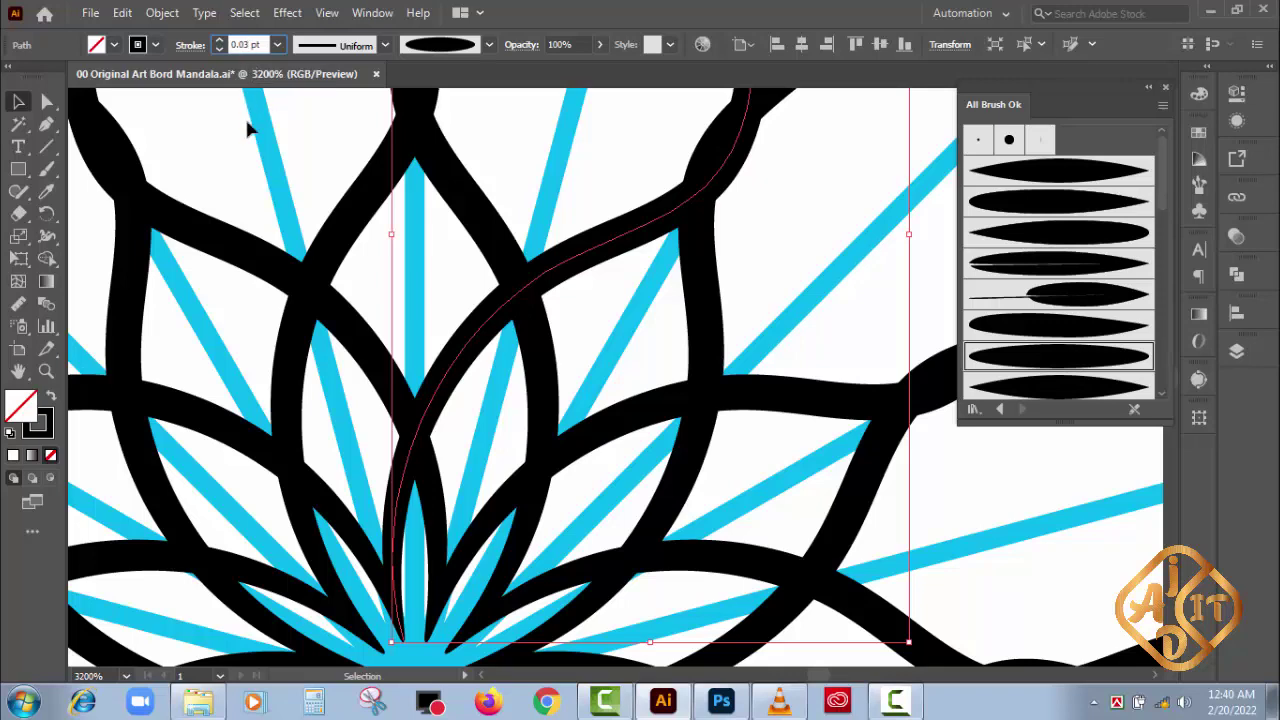
text(0.02)
click(619, 193)
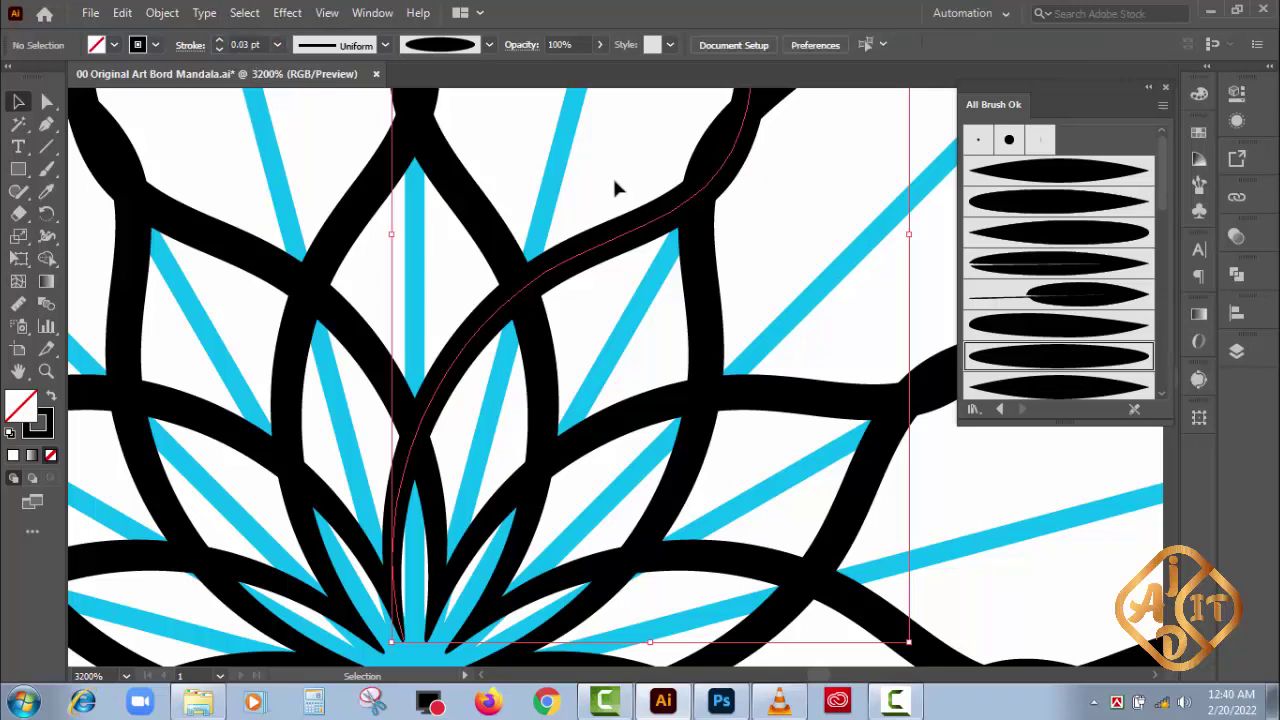
drag(843, 217, 663, 561)
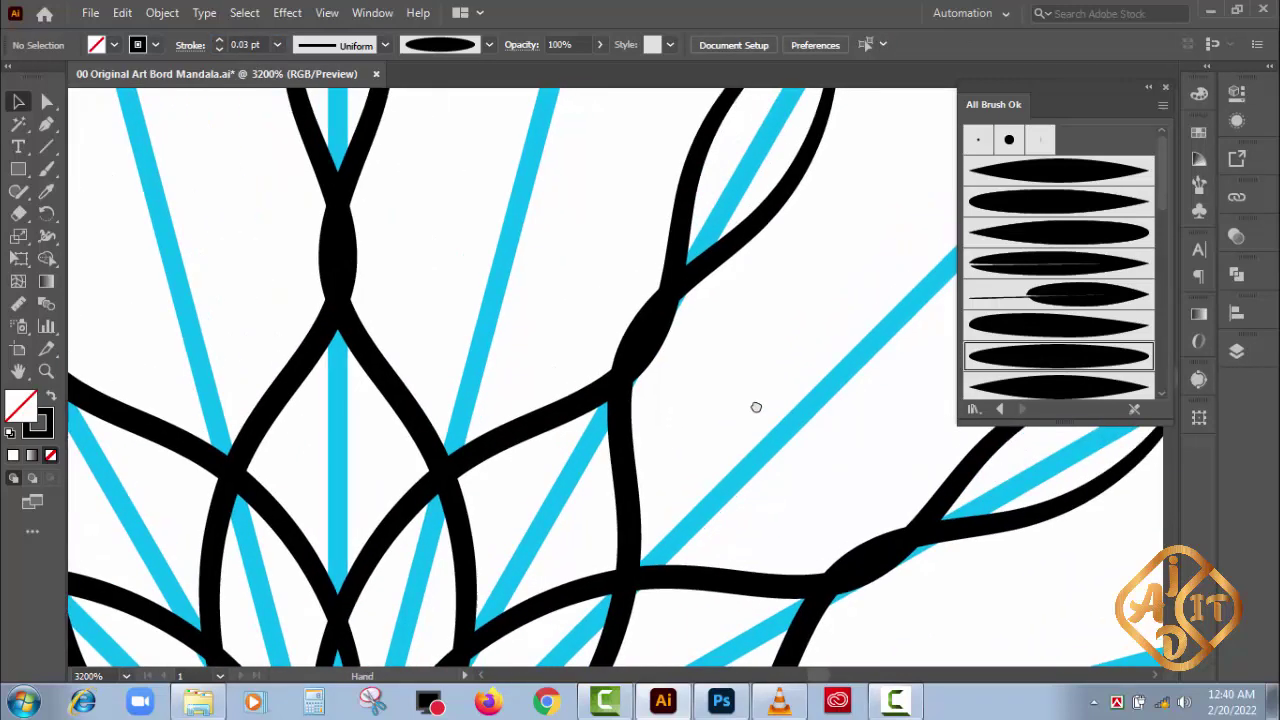
key(ctrl+minus)
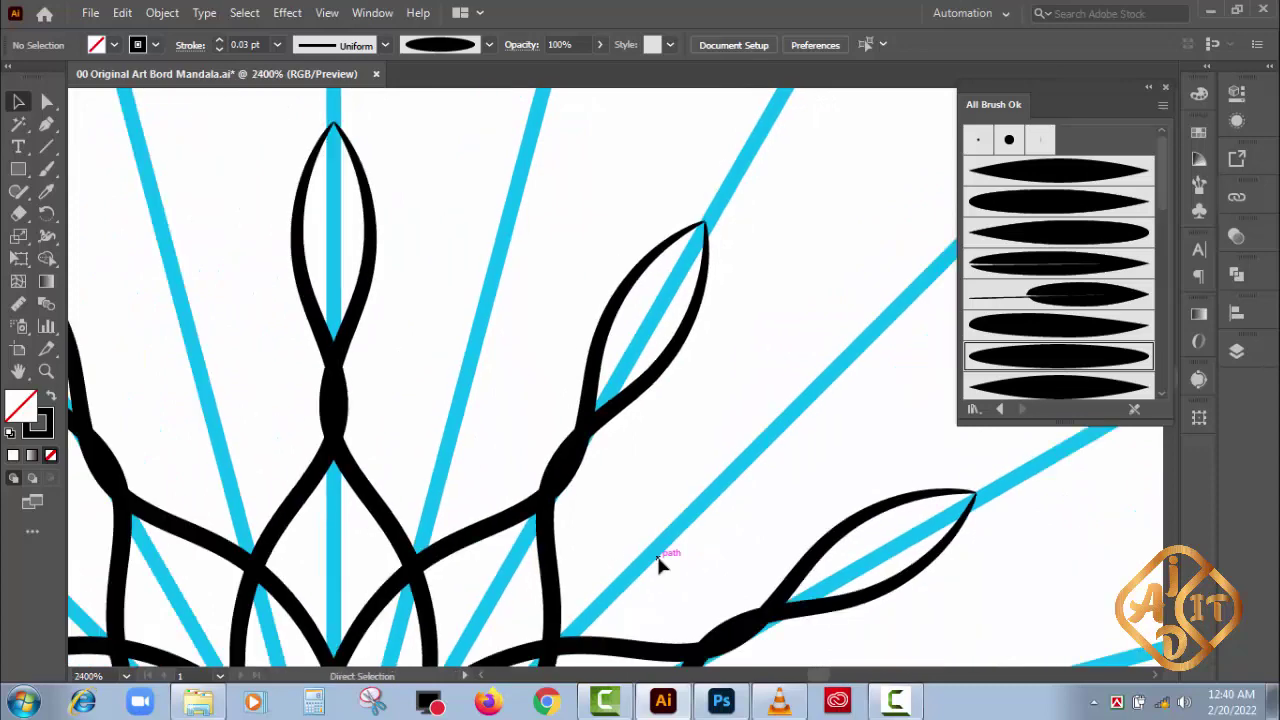
- Paint a slender petal curve between the rays using the 3 pt Round brush
drag(651, 471, 740, 448)
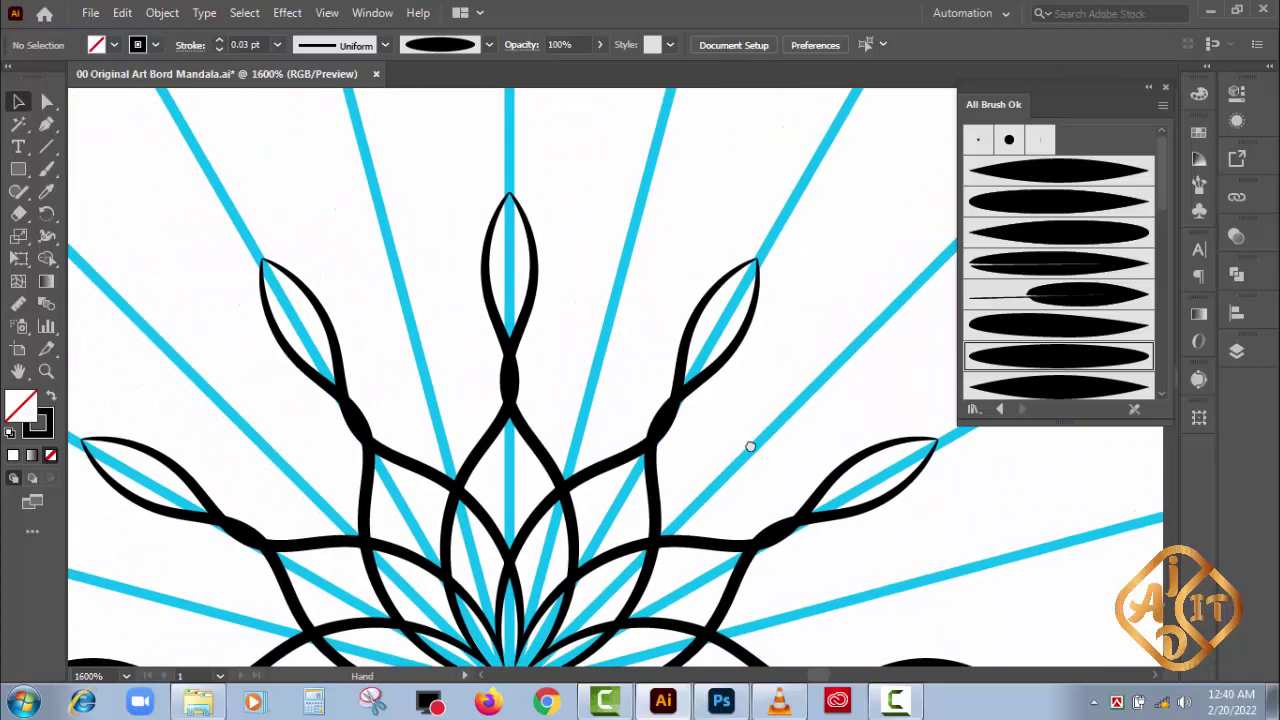
click(1030, 172)
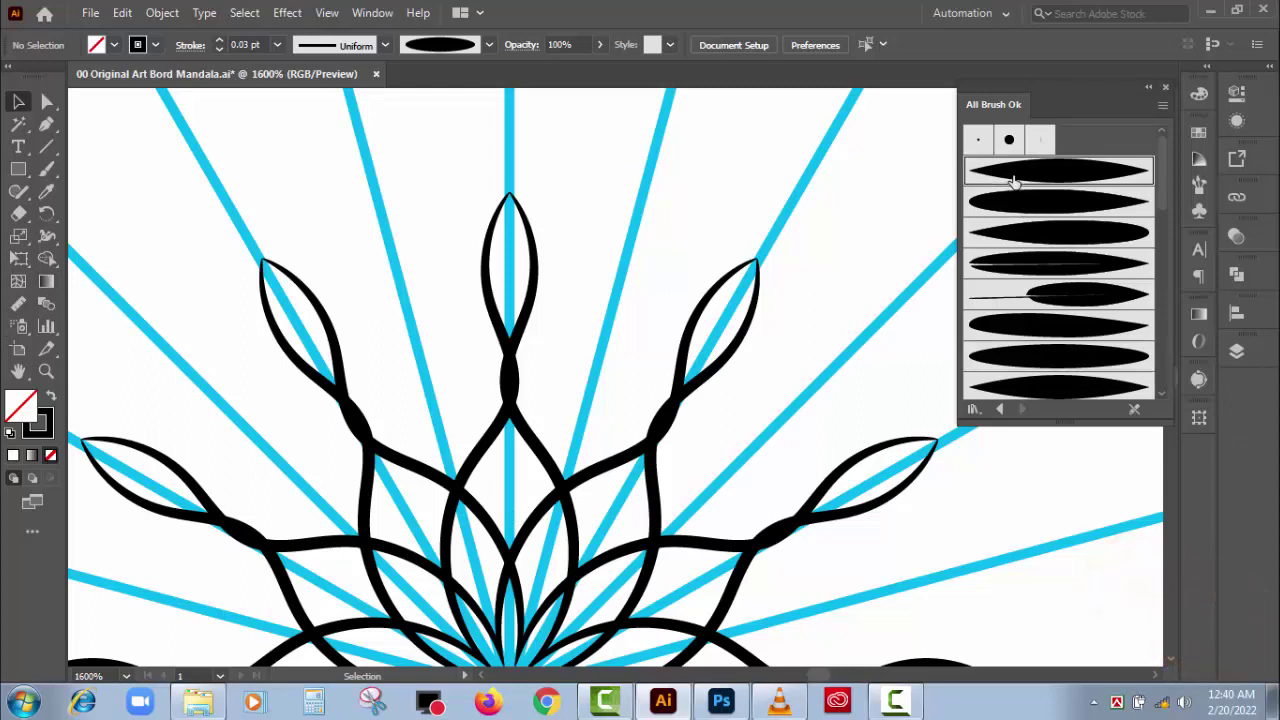
click(46, 169)
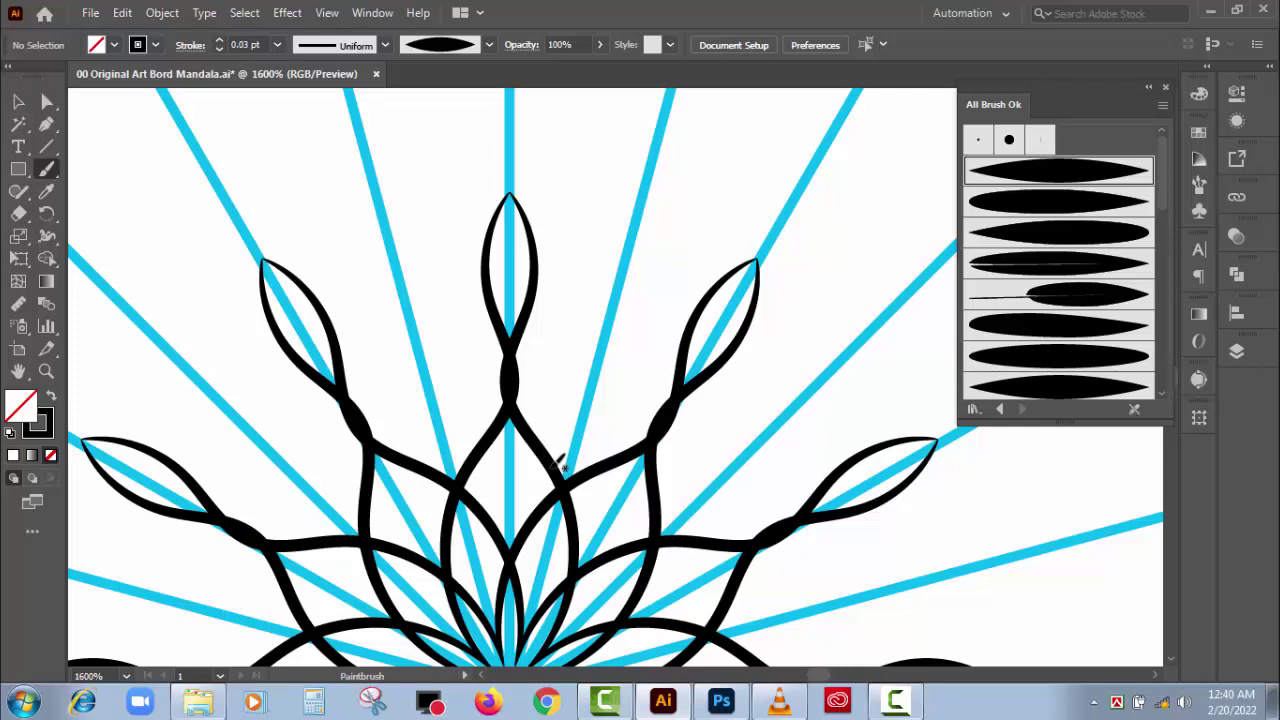
key(ctrl+z)
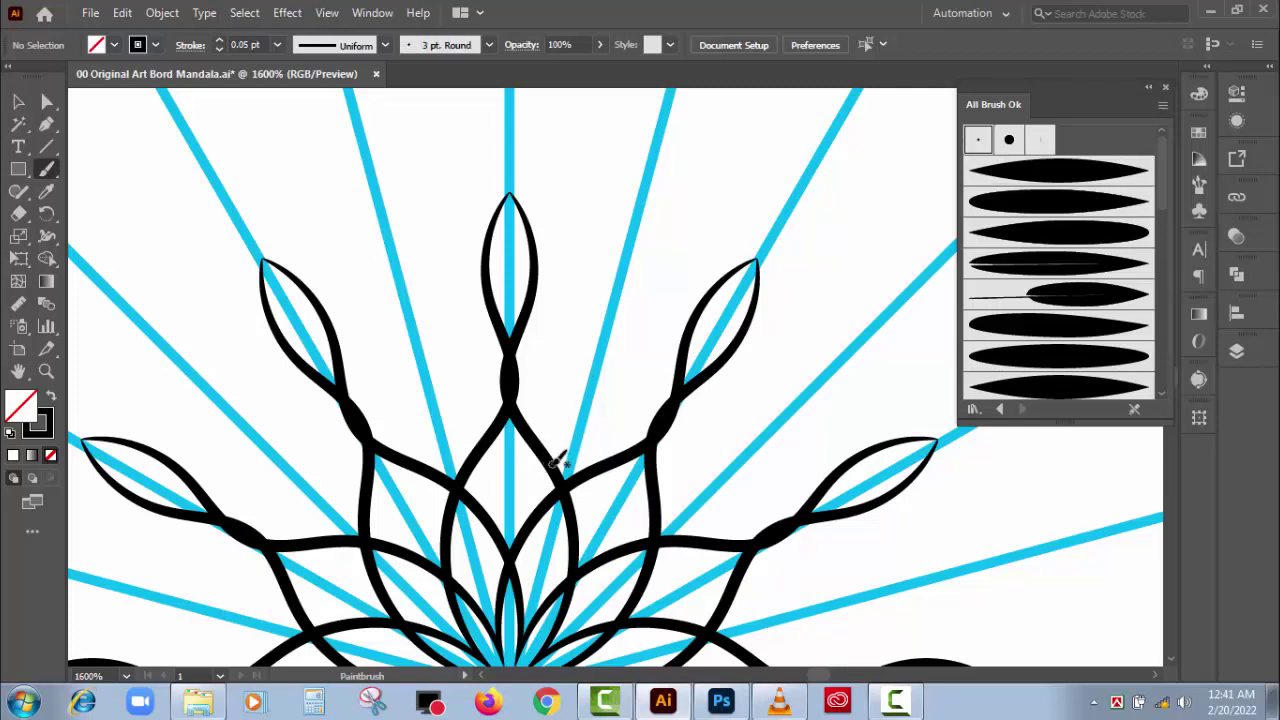
drag(546, 446, 622, 284)
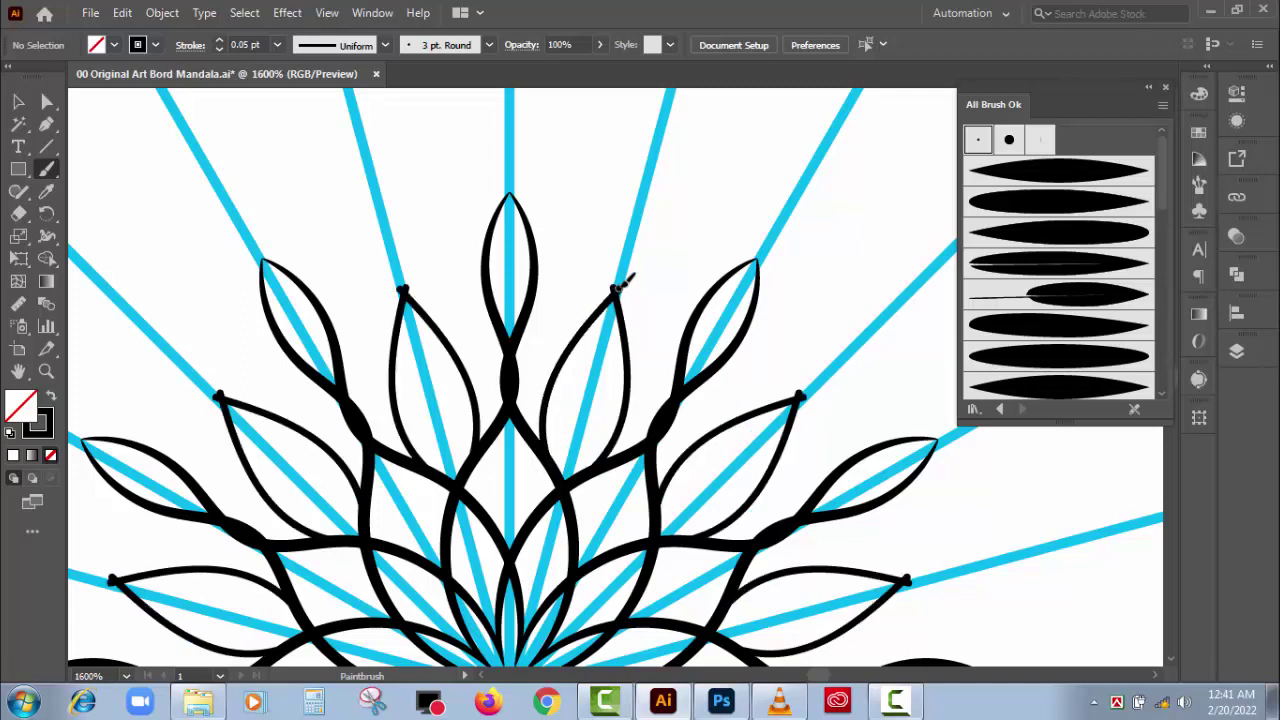
- Set the new petal's outline to a 0.08 pt stroke
scroll(683, 398, up, 2)
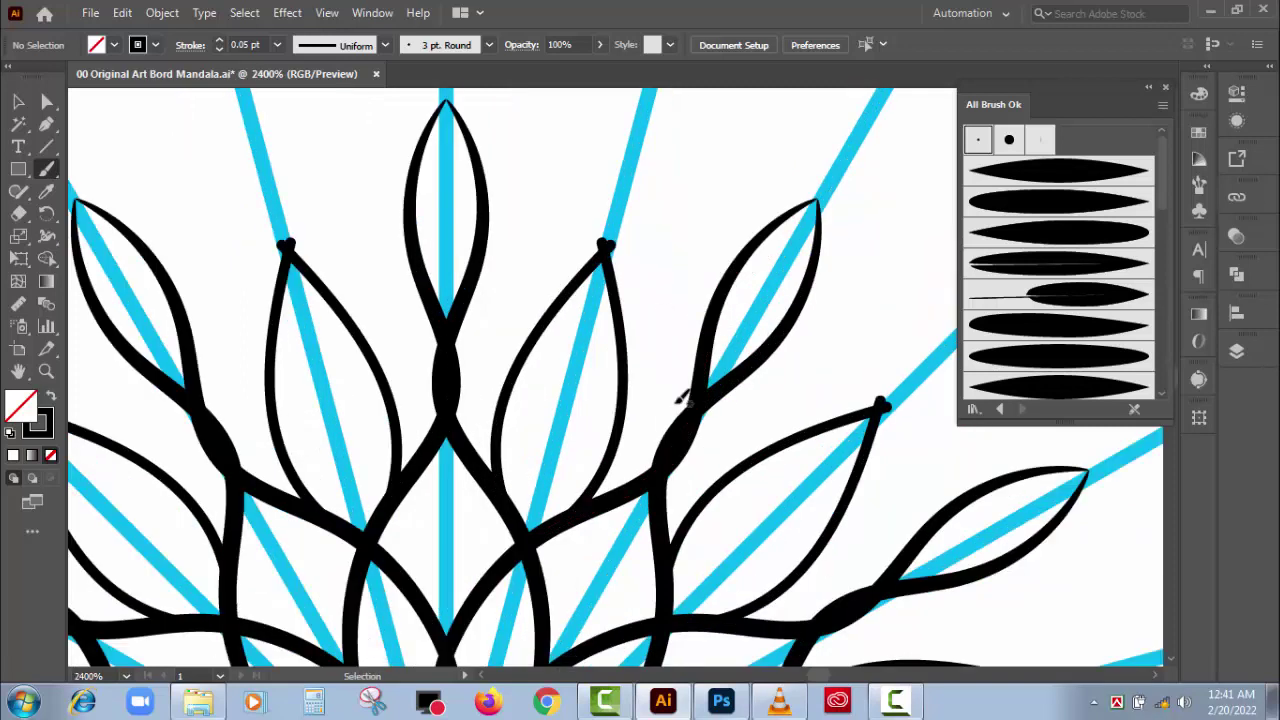
click(18, 101)
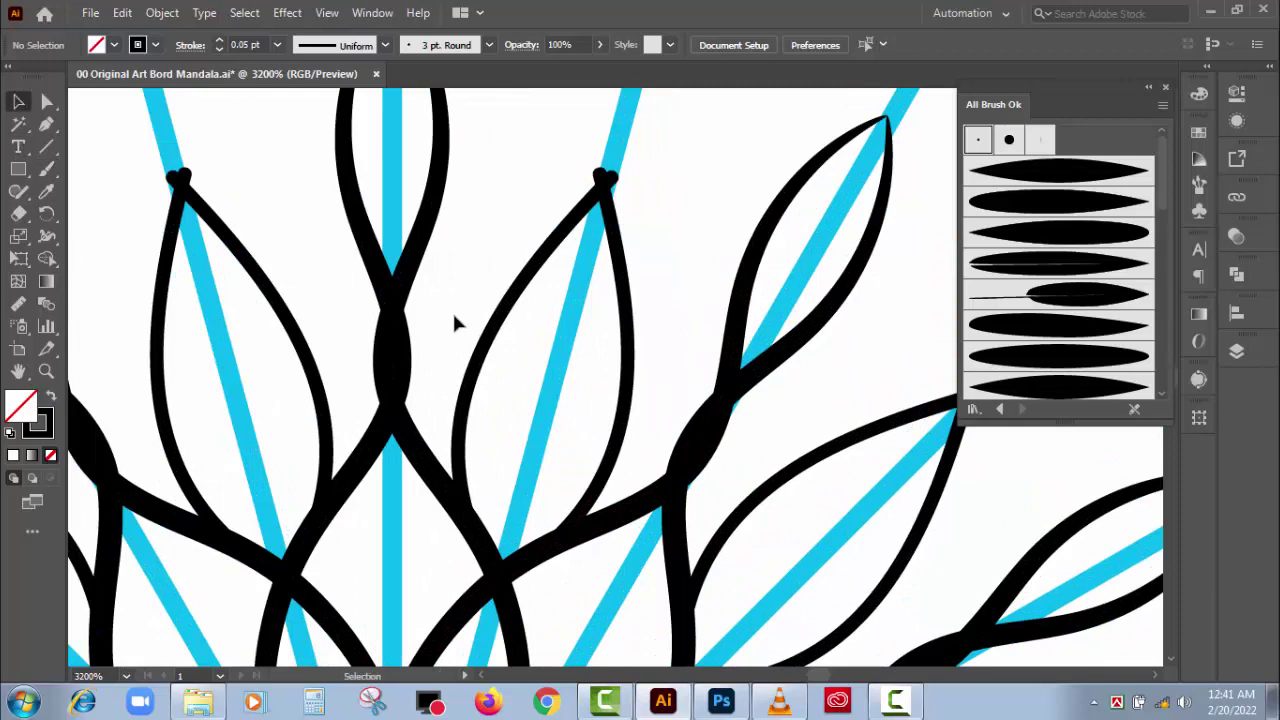
click(490, 342)
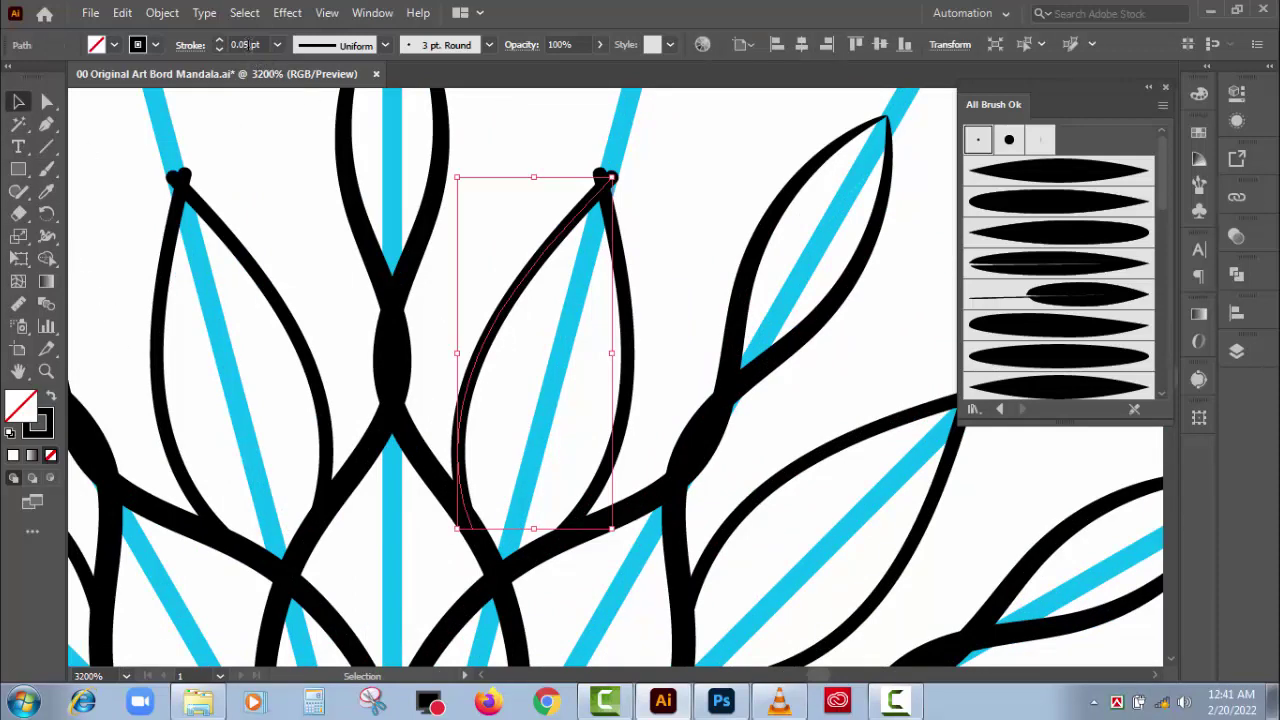
click(245, 45)
text(0.08)
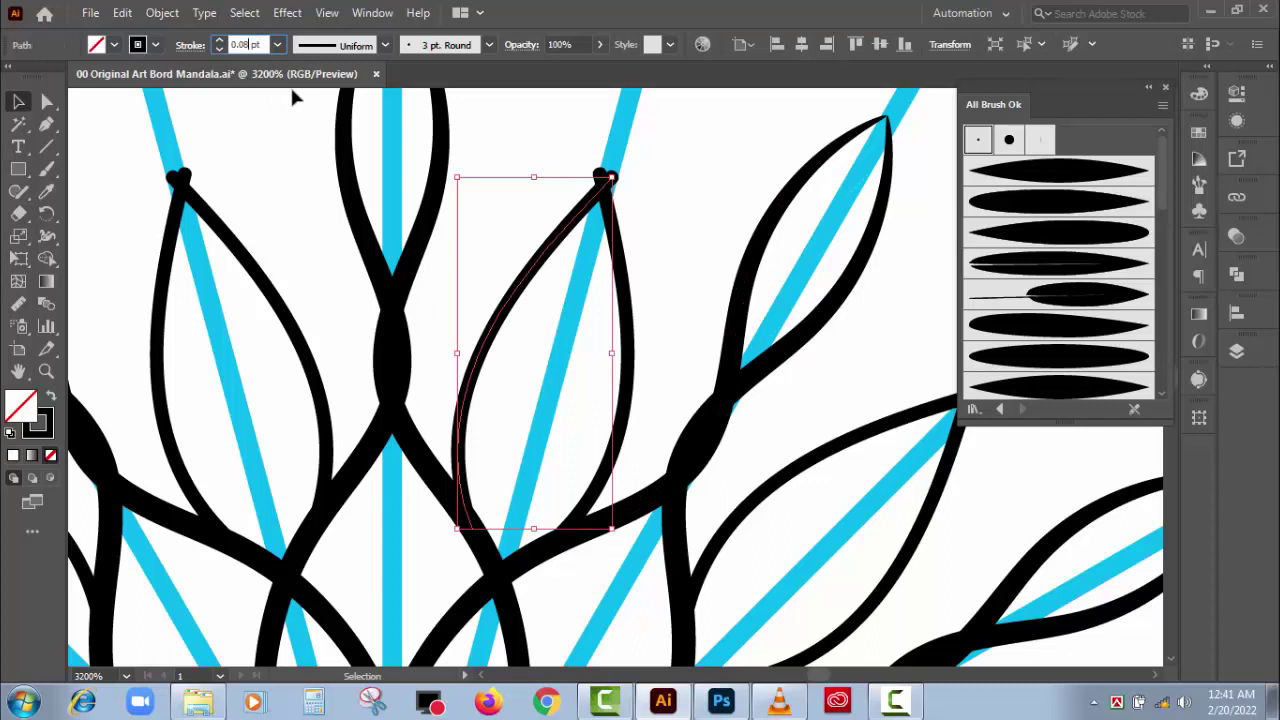
key(Return)
click(525, 262)
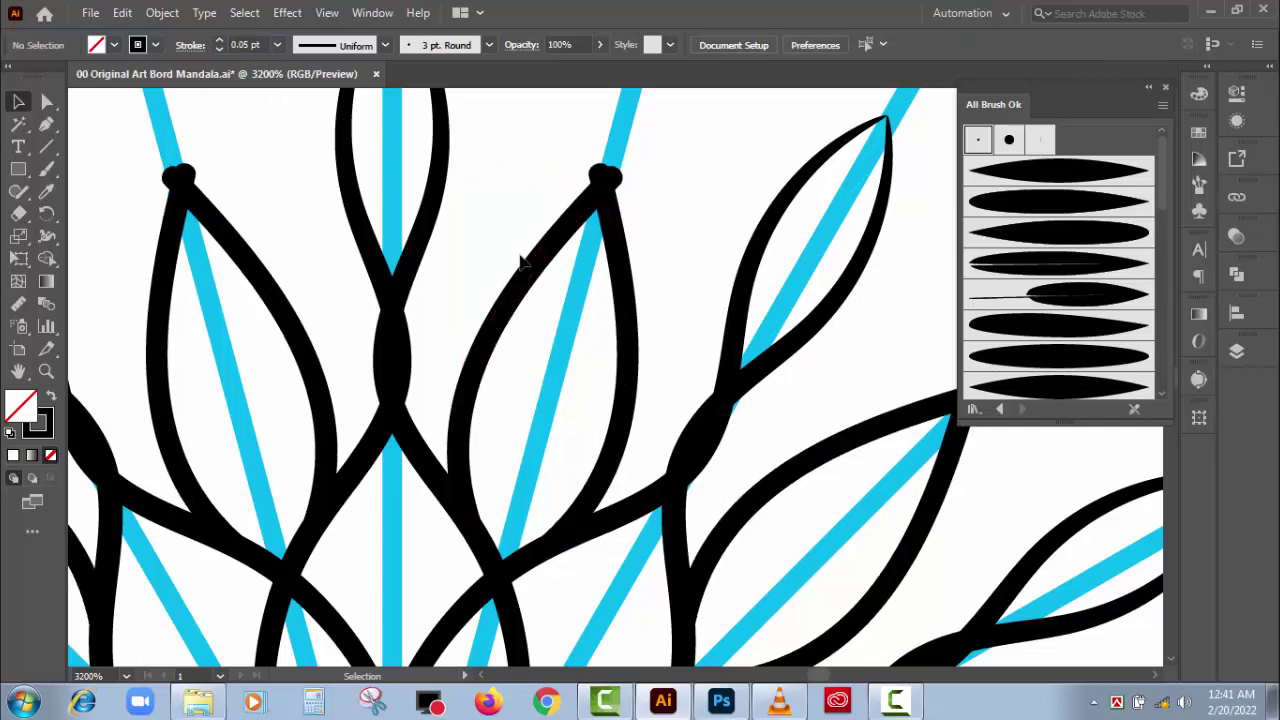
- Stretch the petal taller from its top-right corner so its tip reaches the ray
click(512, 302)
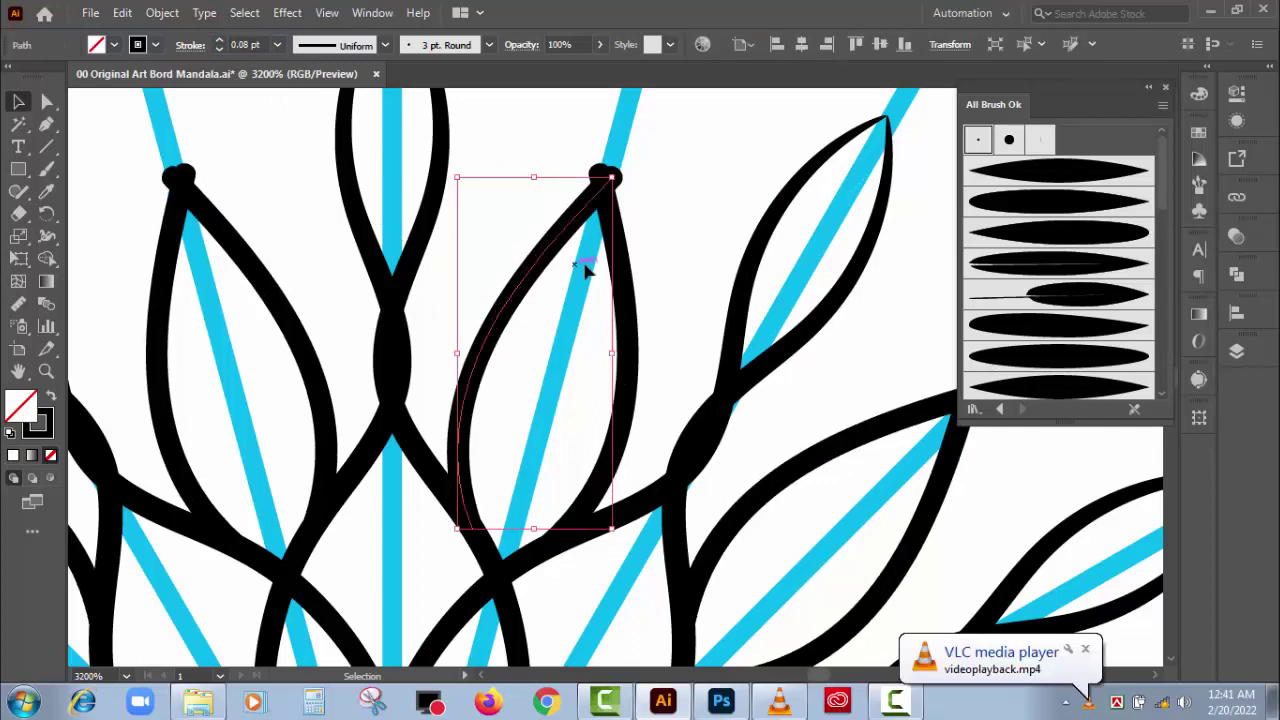
drag(612, 177, 606, 172)
click(666, 200)
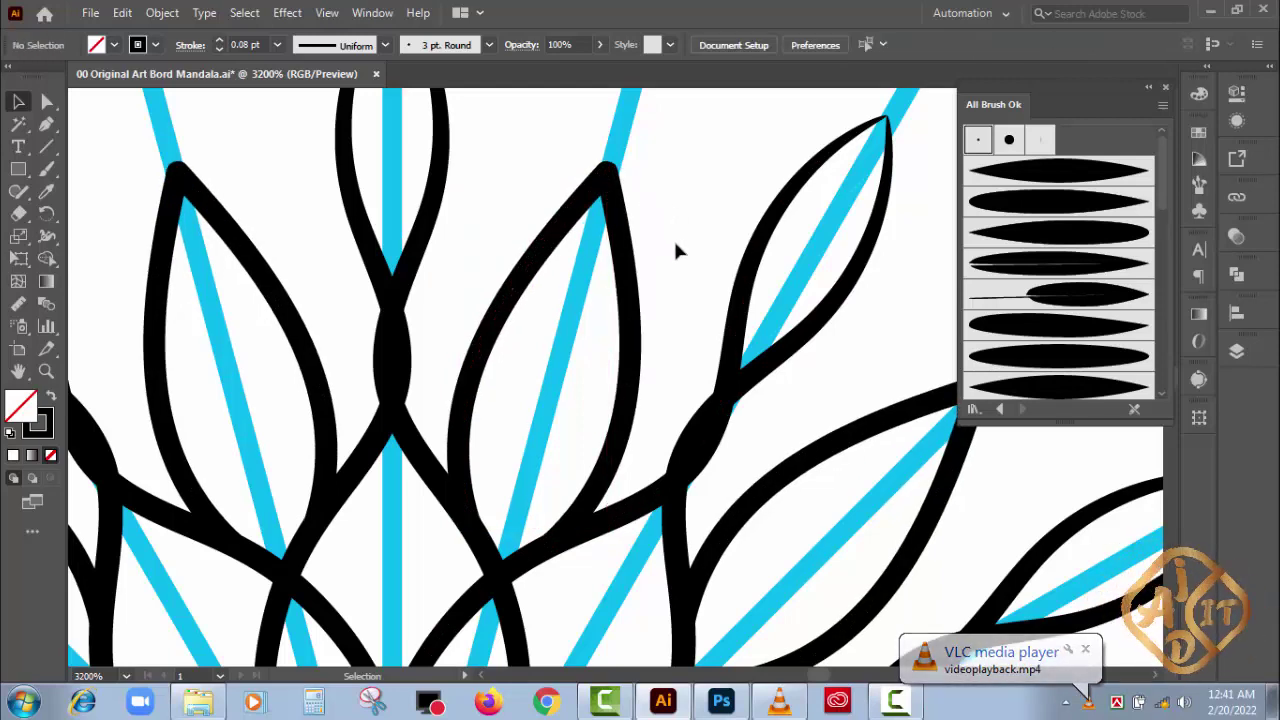
drag(677, 254, 710, 352)
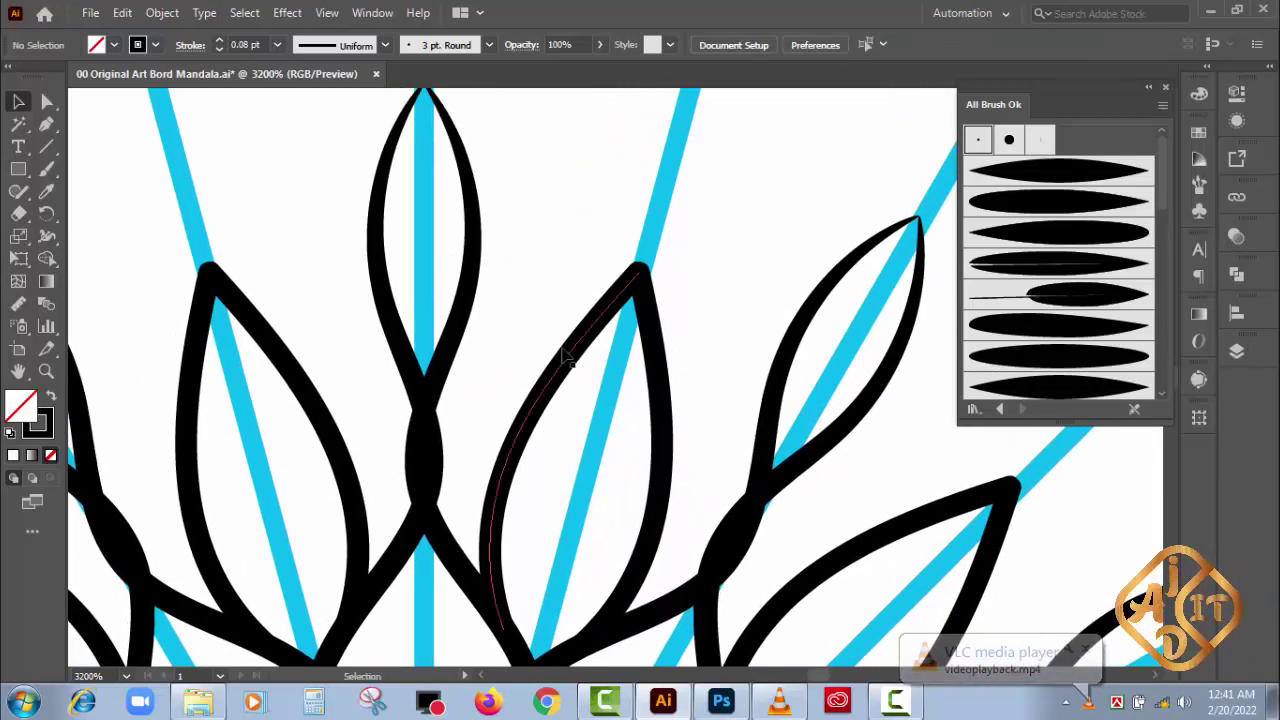
click(566, 357)
drag(637, 270, 643, 250)
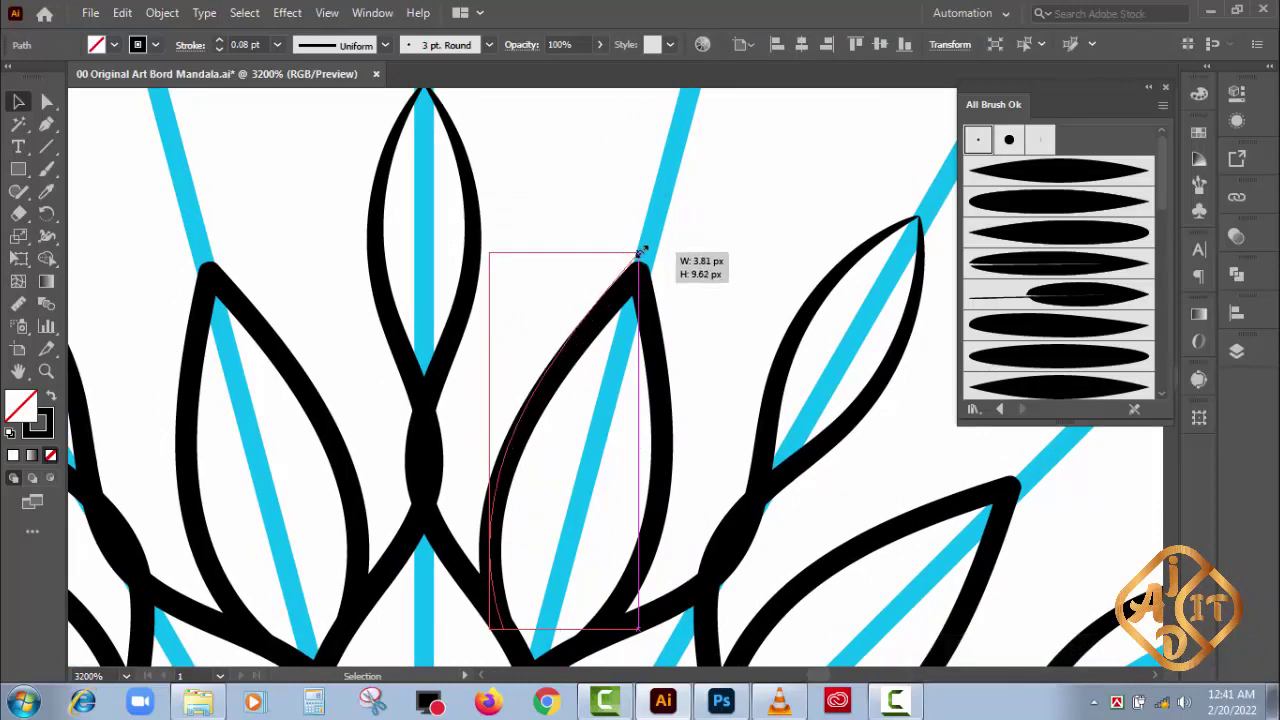
drag(643, 250, 661, 181)
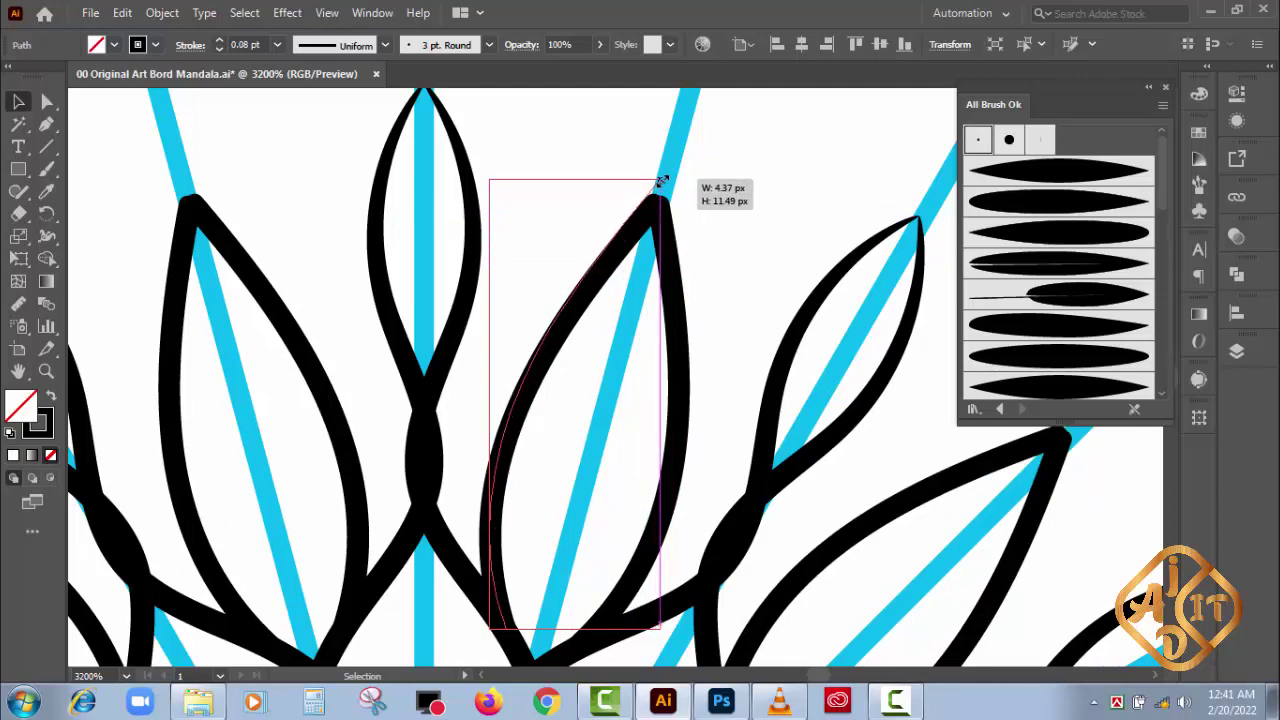
drag(663, 181, 664, 182)
click(705, 212)
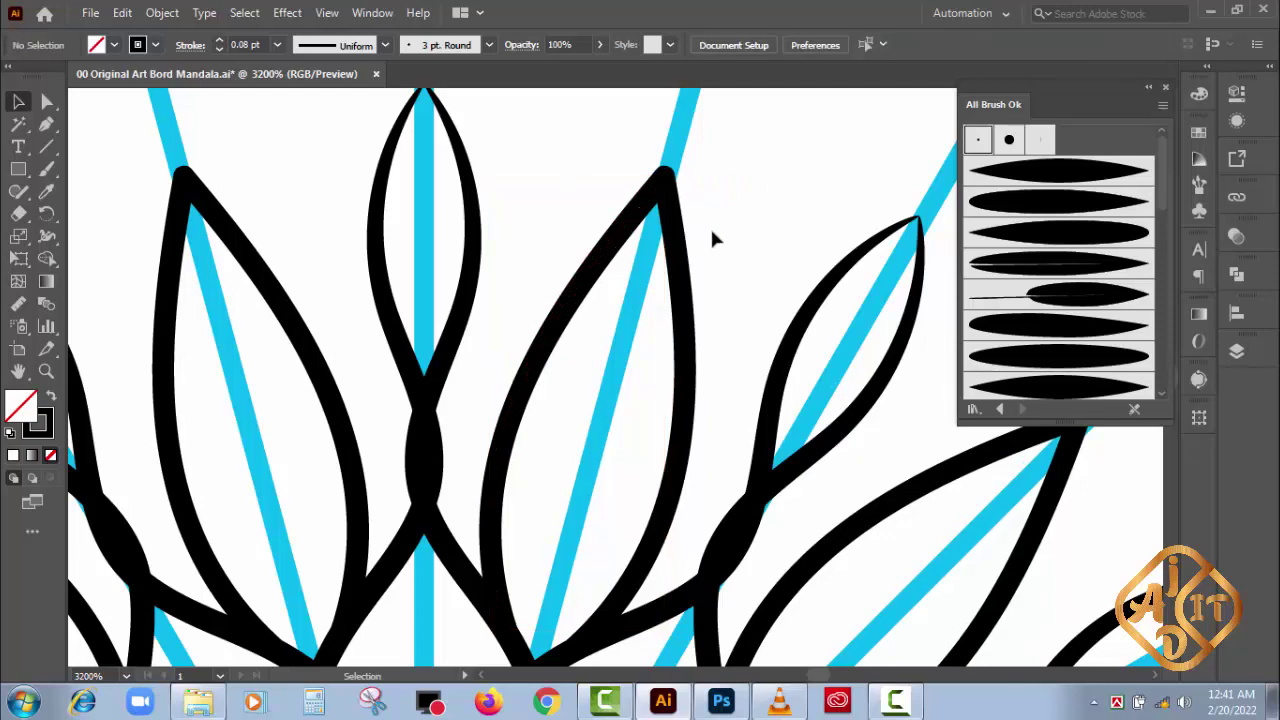
- Reselect the petal and undo then redo the tip adjustment to compare
click(539, 372)
mouse_move(565, 432)
mouse_down()
mouse_move(544, 257)
mouse_move(537, 323)
mouse_move(572, 356)
mouse_move(567, 381)
mouse_up()
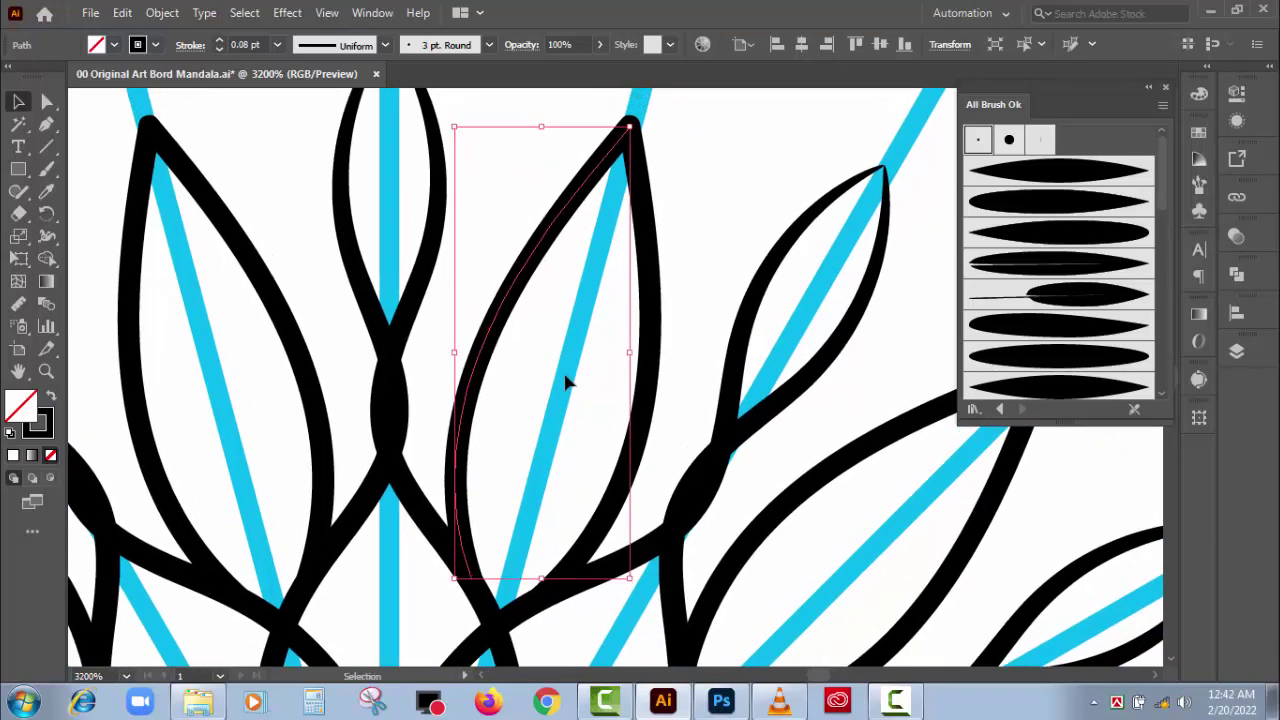
key(a)
key(v)
key(ctrl+z)
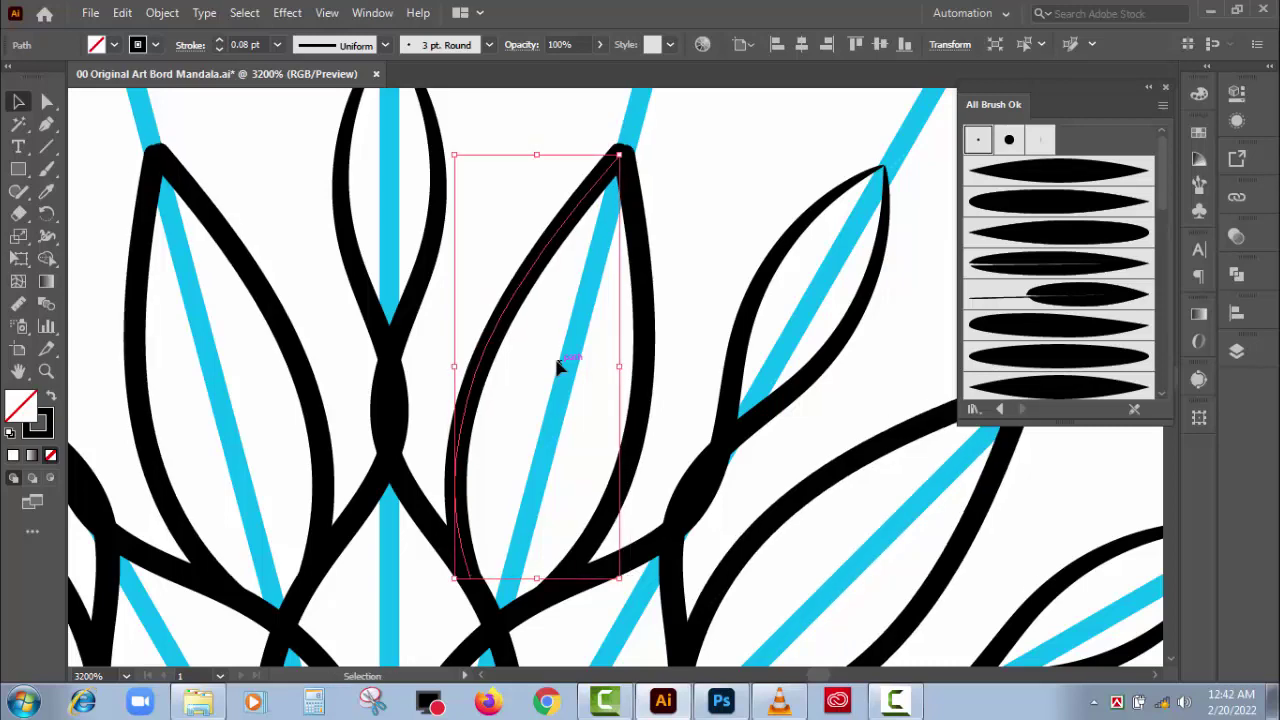
key(ctrl+shift+z)
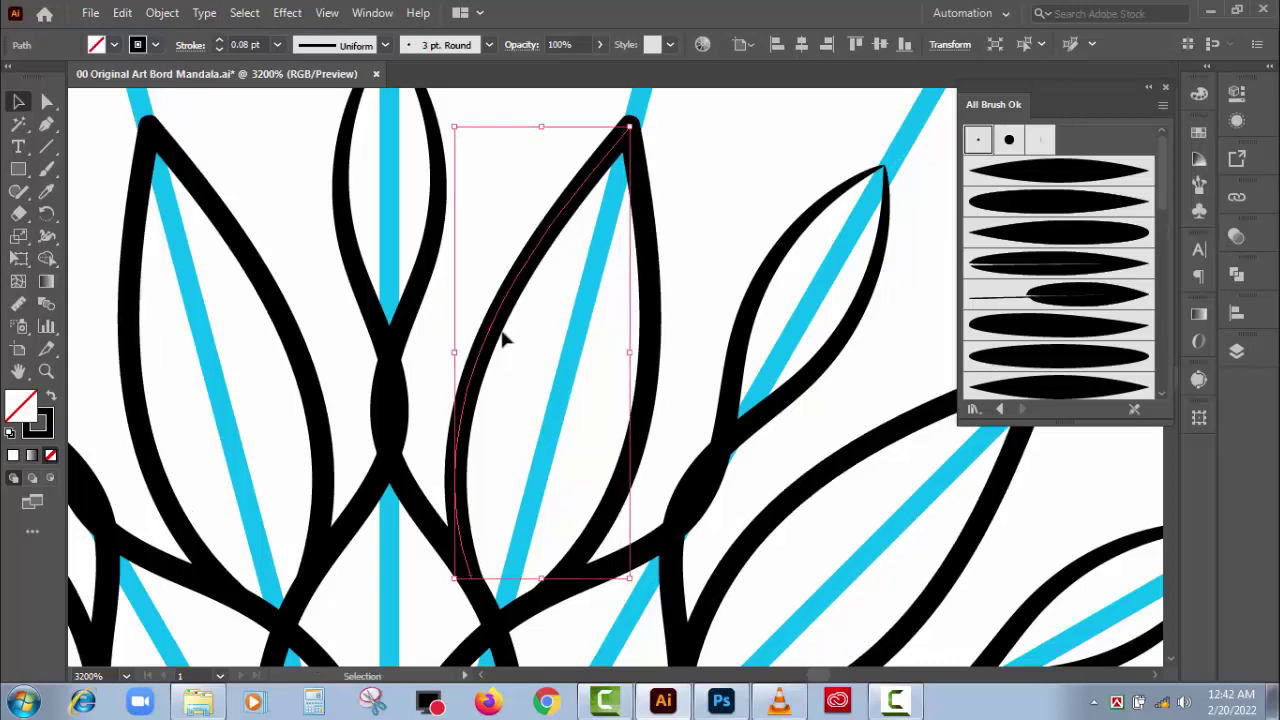
key(ctrl+shift+z)
- Paste a copy of the petal in front, shrink it and move it inside the petal
click(121, 12)
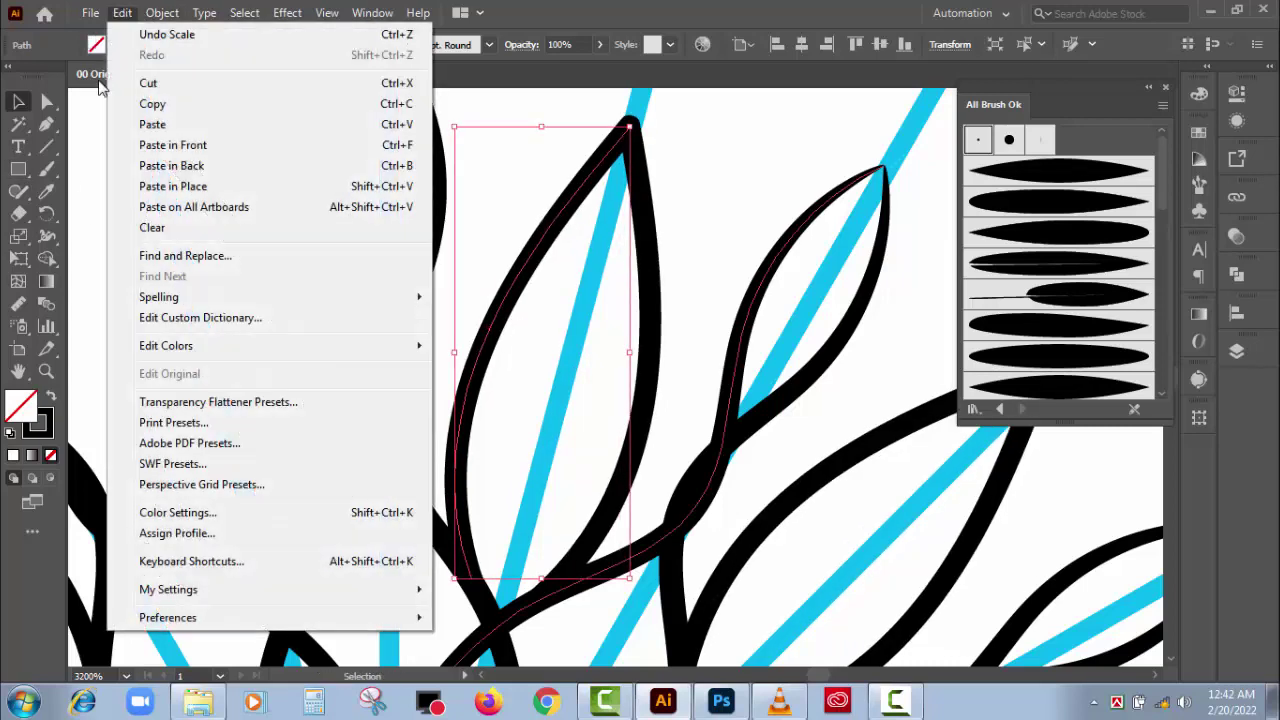
click(150, 34)
click(121, 12)
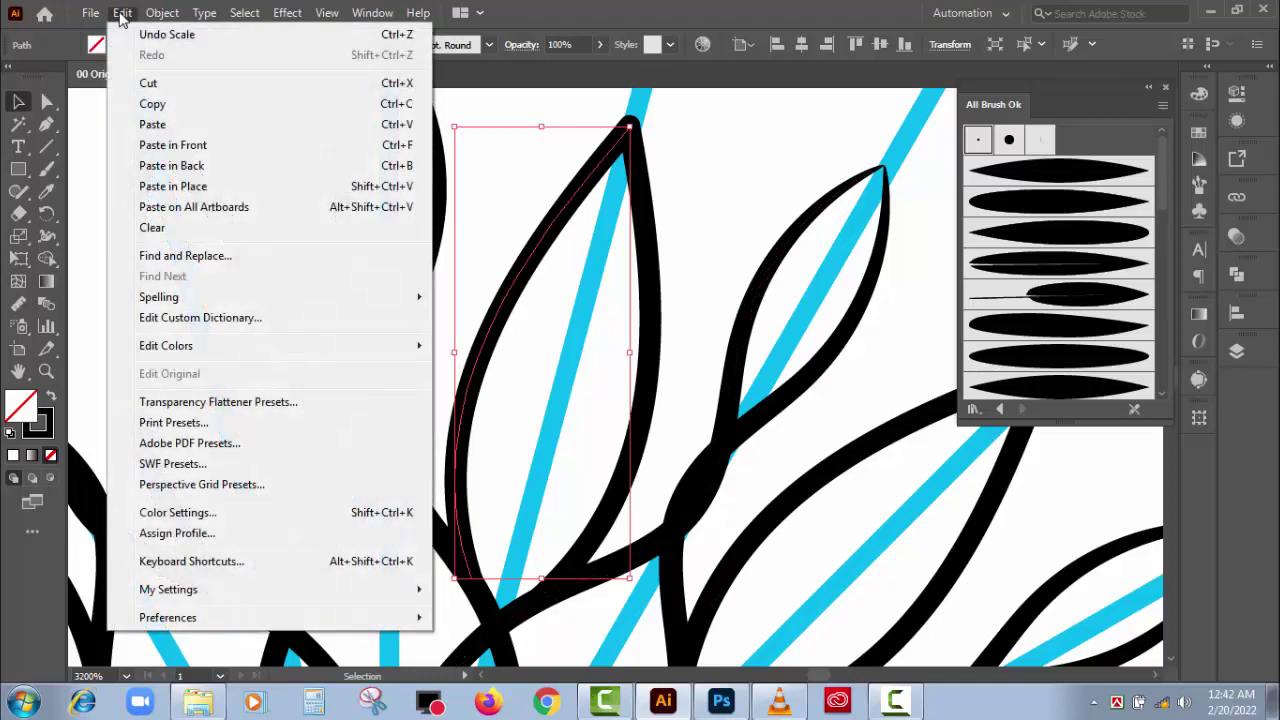
click(165, 145)
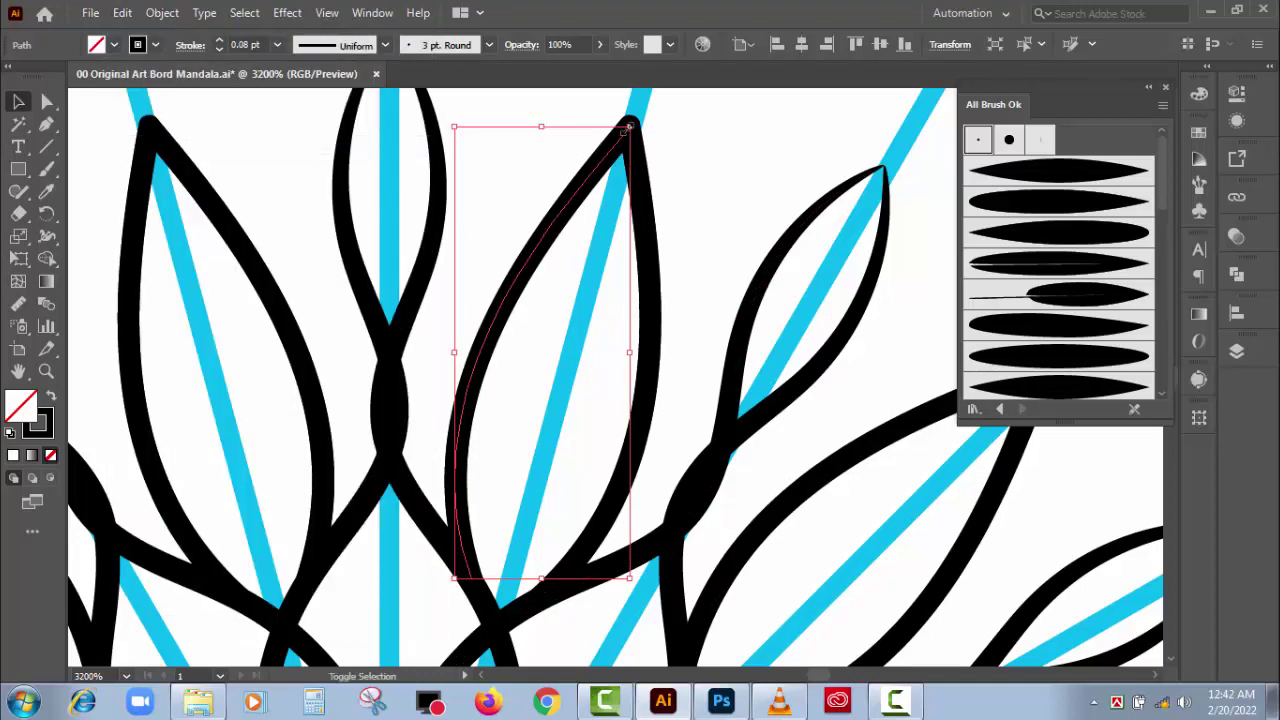
drag(628, 127, 581, 252)
drag(543, 320, 569, 283)
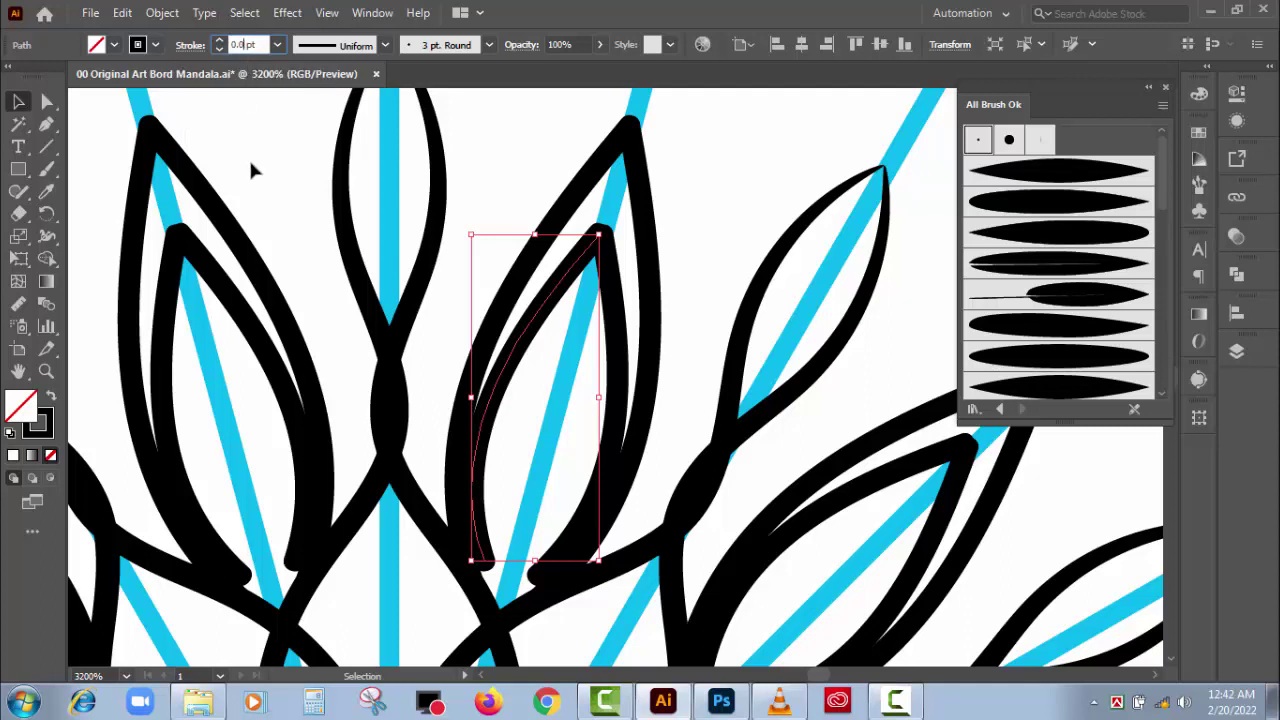
- Give the inner copy a 0.05 pt stroke and reposition and narrow it inside the petal
text(5)
click(534, 148)
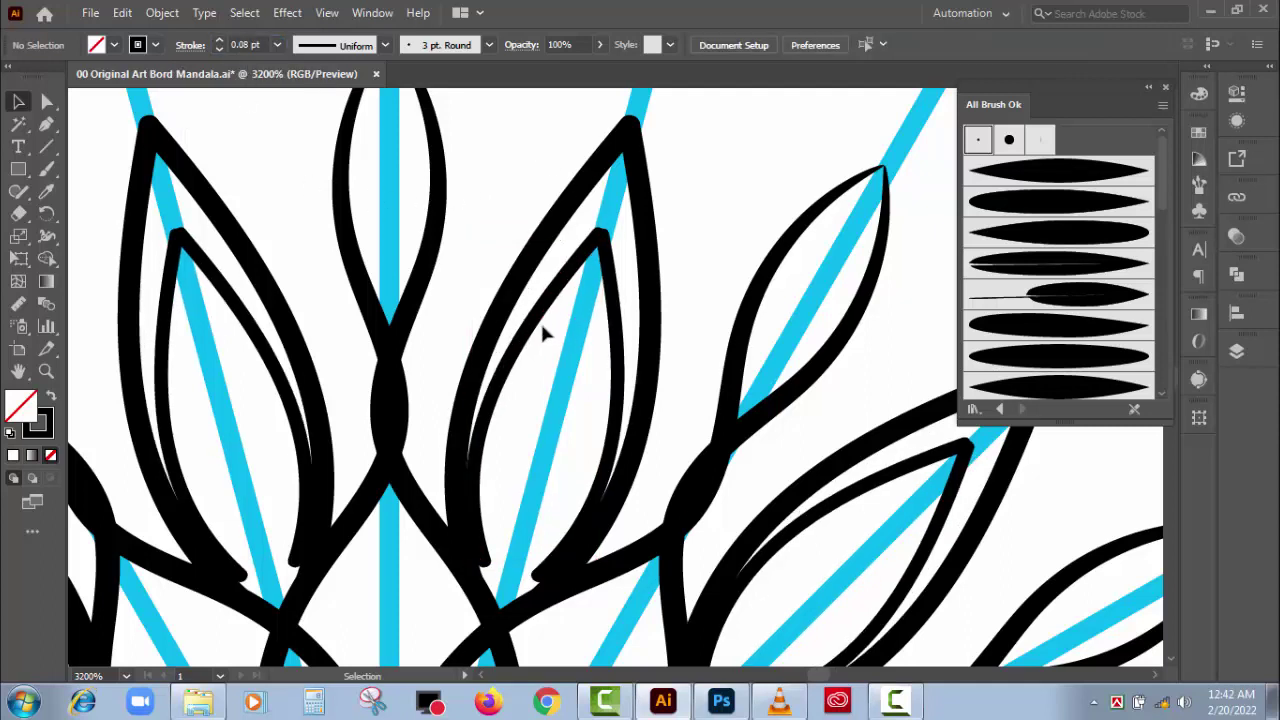
drag(535, 330, 545, 306)
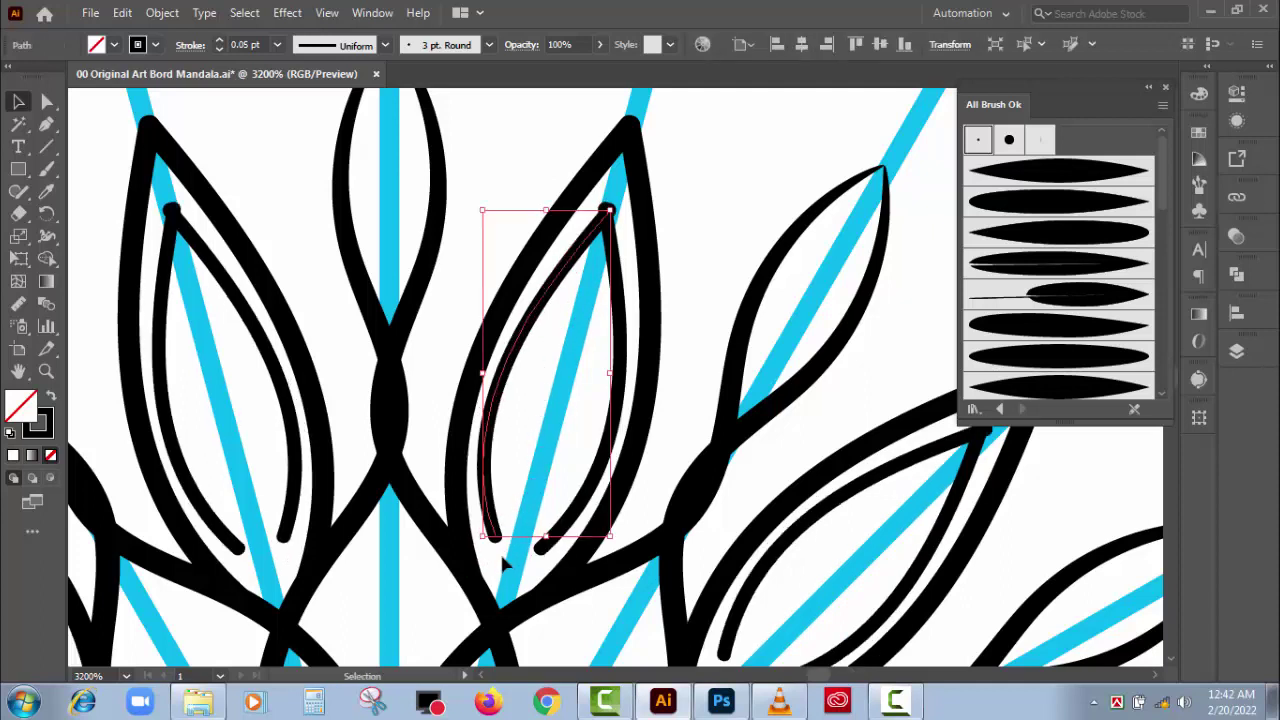
drag(480, 540, 503, 548)
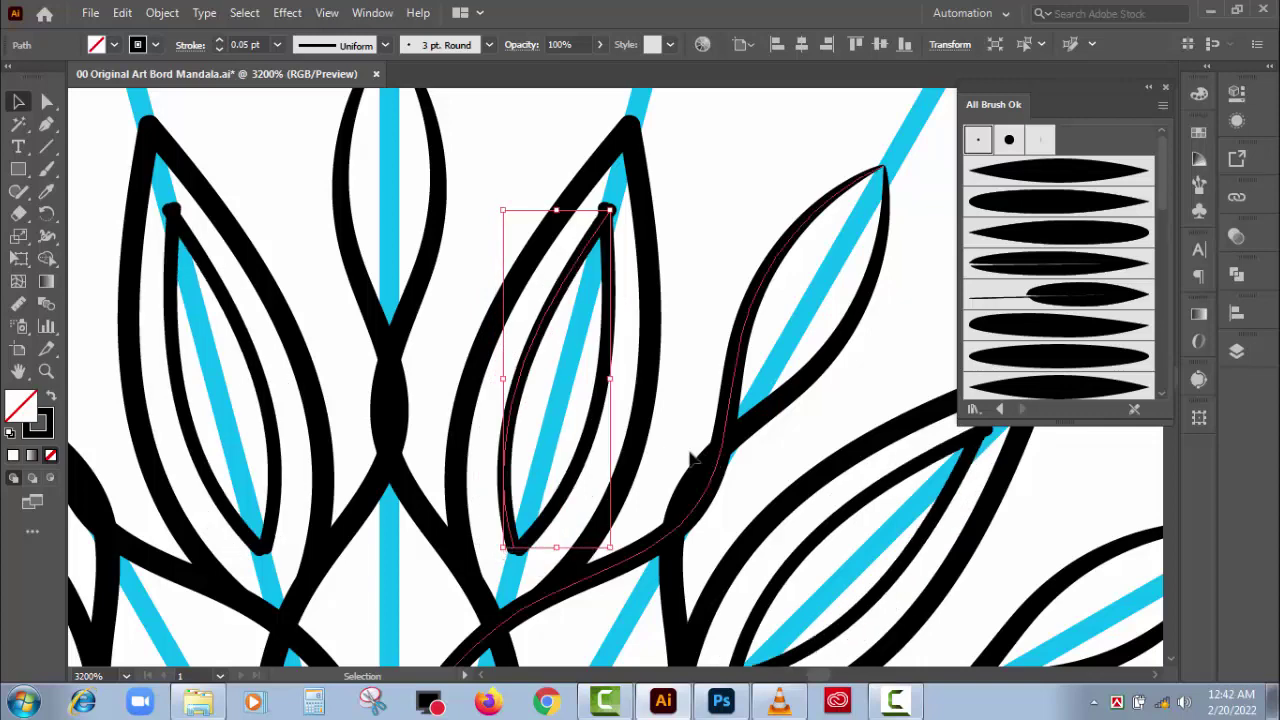
key(ctrl+equal)
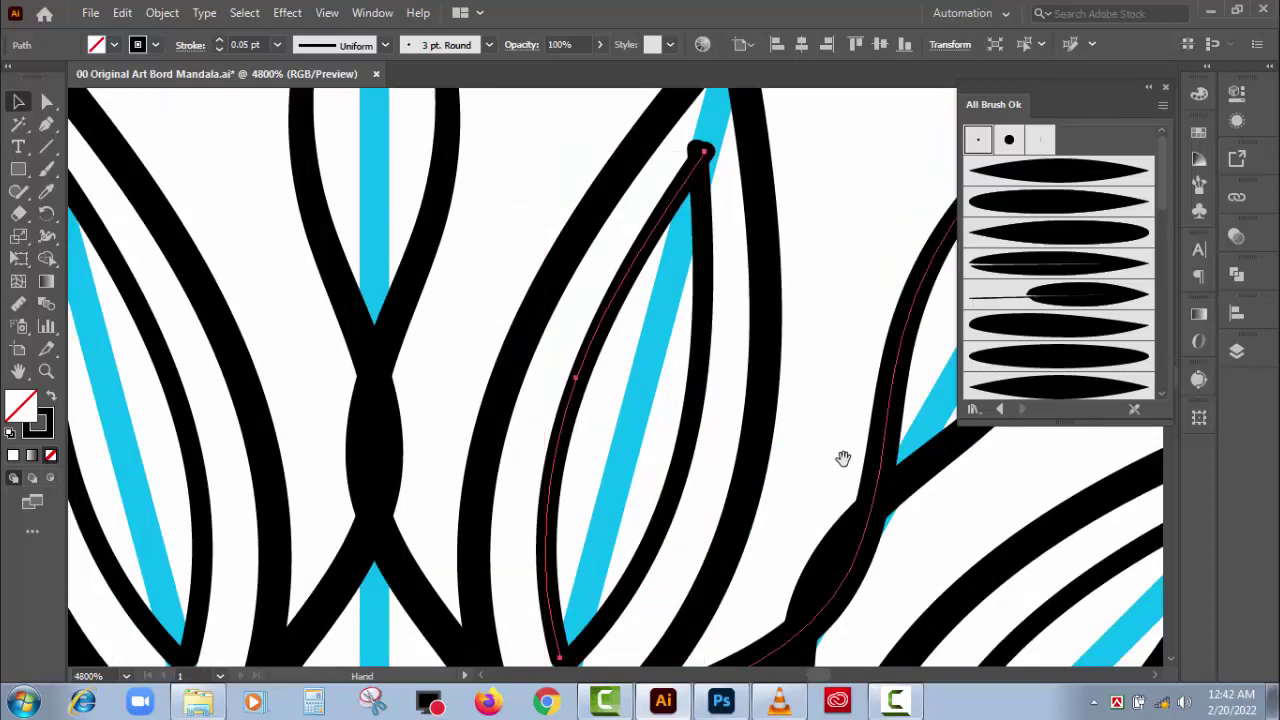
- Adjust the inner petal's bottom point and pull its top point into the outer petal's tip
drag(843, 457, 794, 380)
click(46, 101)
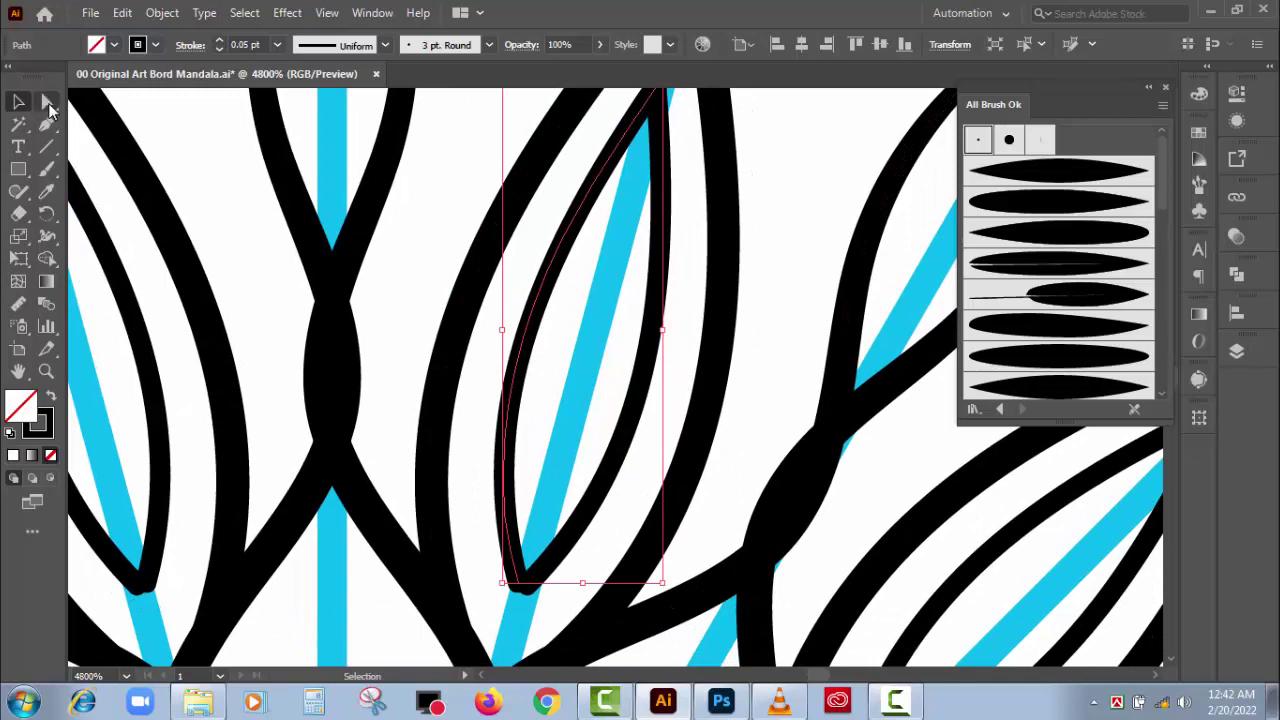
click(518, 585)
drag(518, 587, 522, 602)
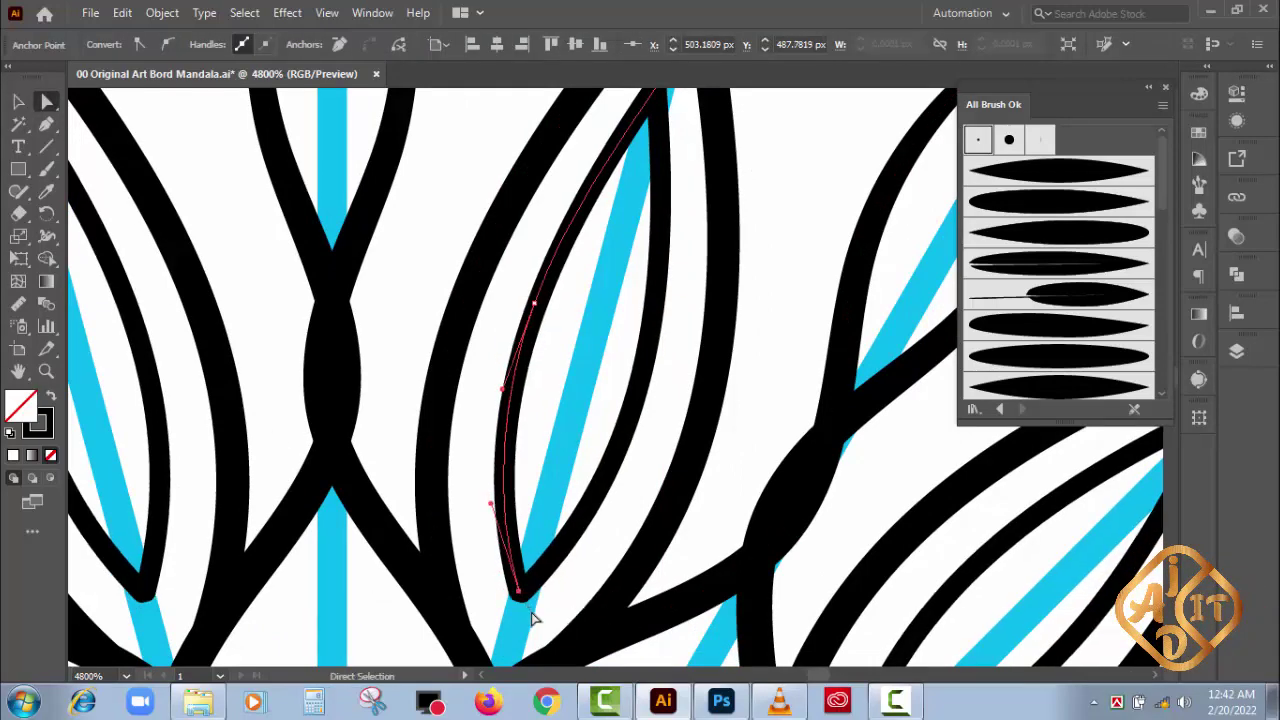
scroll(660, 300, up, 3)
click(643, 194)
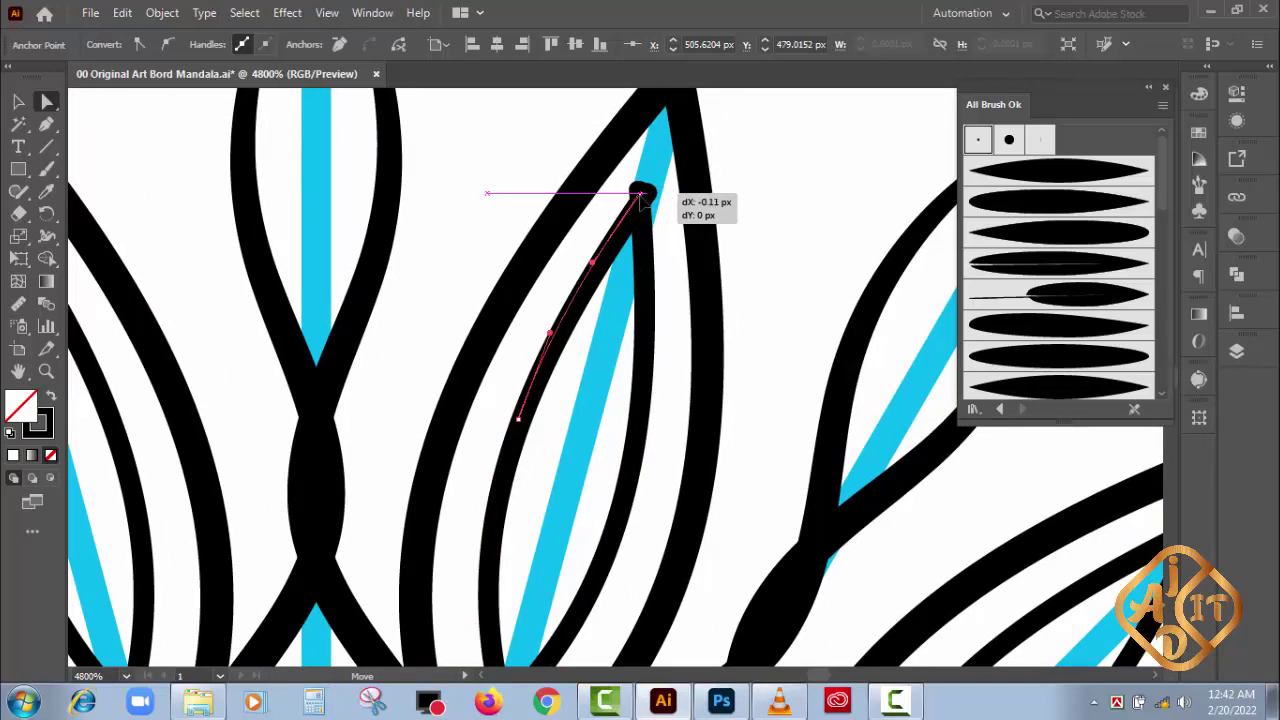
drag(641, 197, 643, 206)
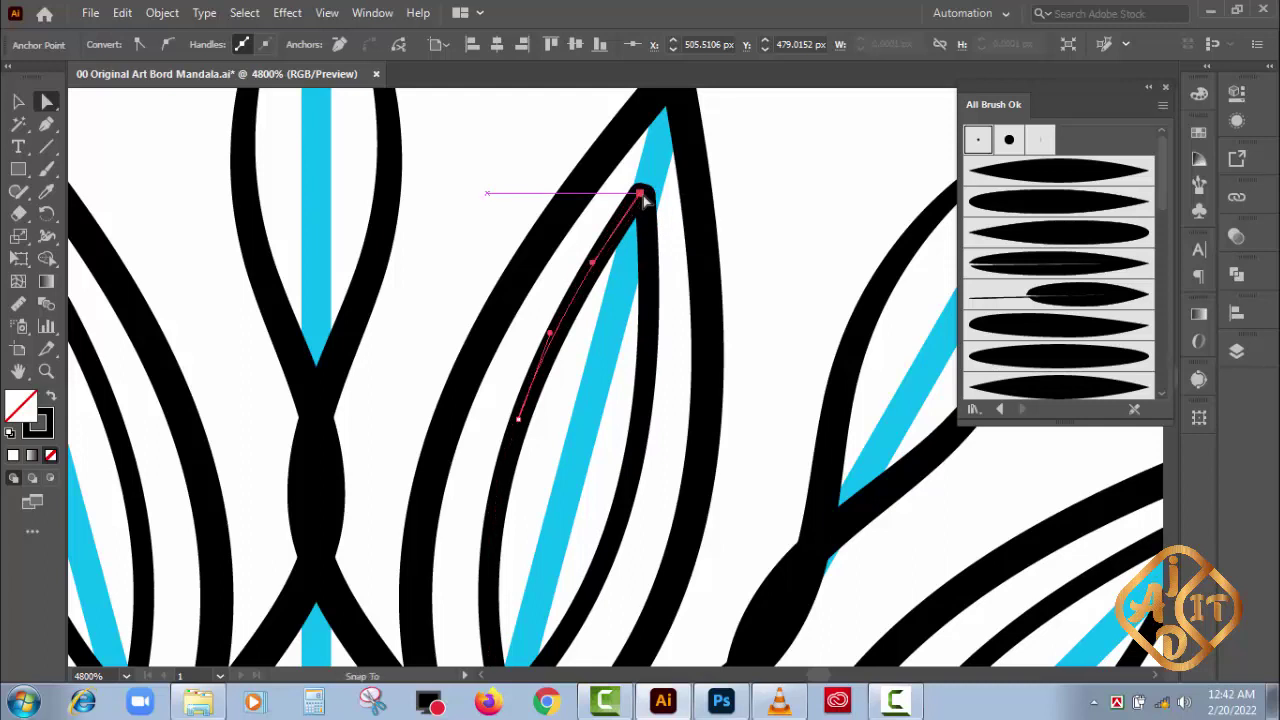
drag(643, 206, 641, 206)
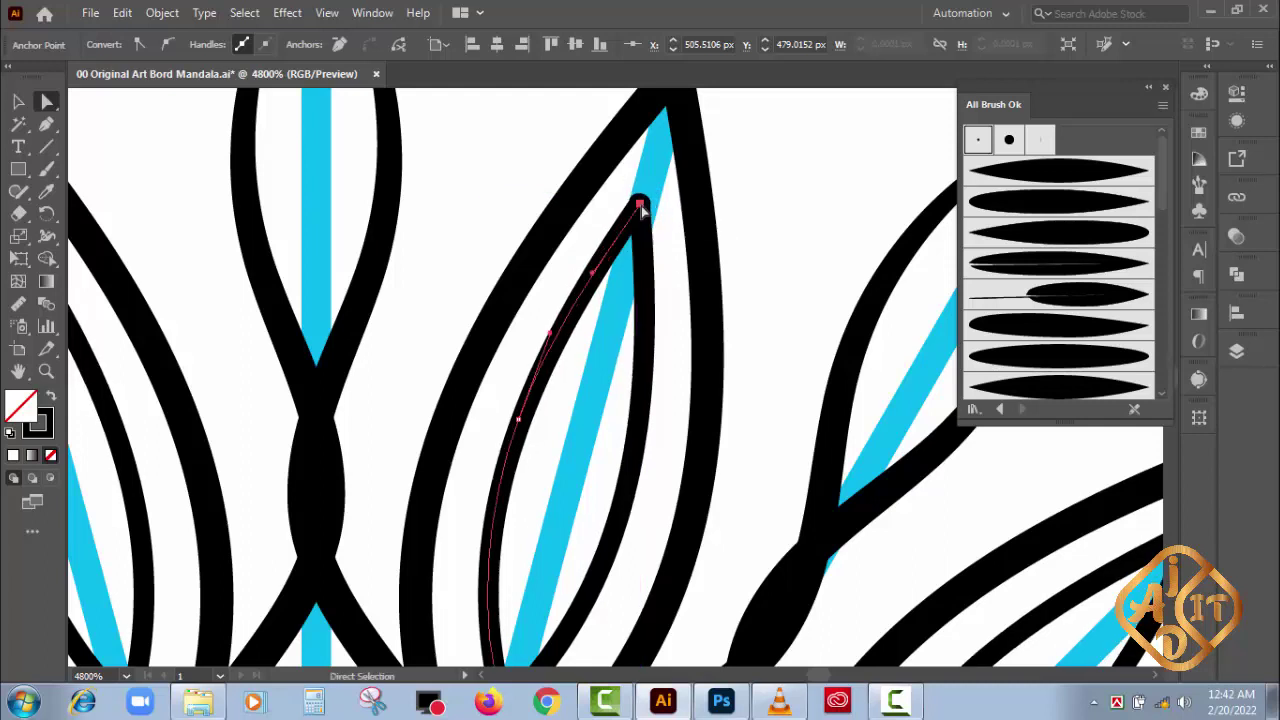
drag(766, 246, 769, 160)
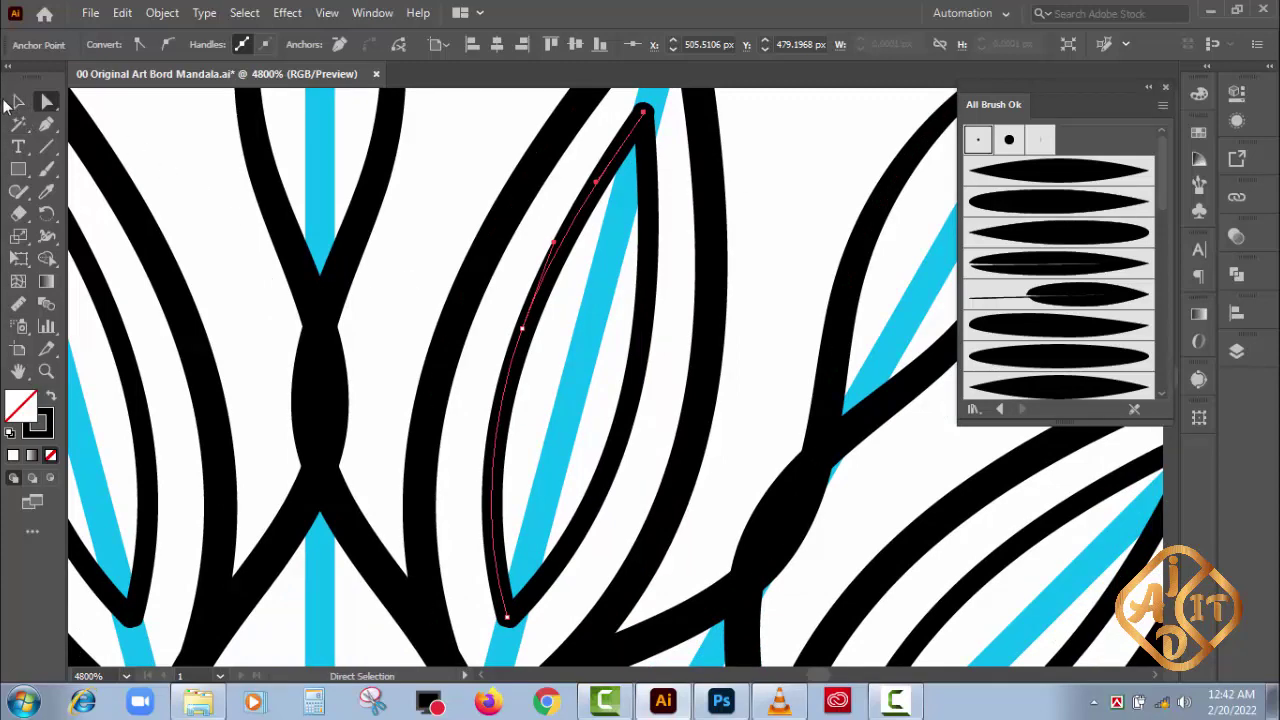
- Select the outer and inner petal paths, clear the selection and pick the Line Segment Tool
shift+click(428, 440)
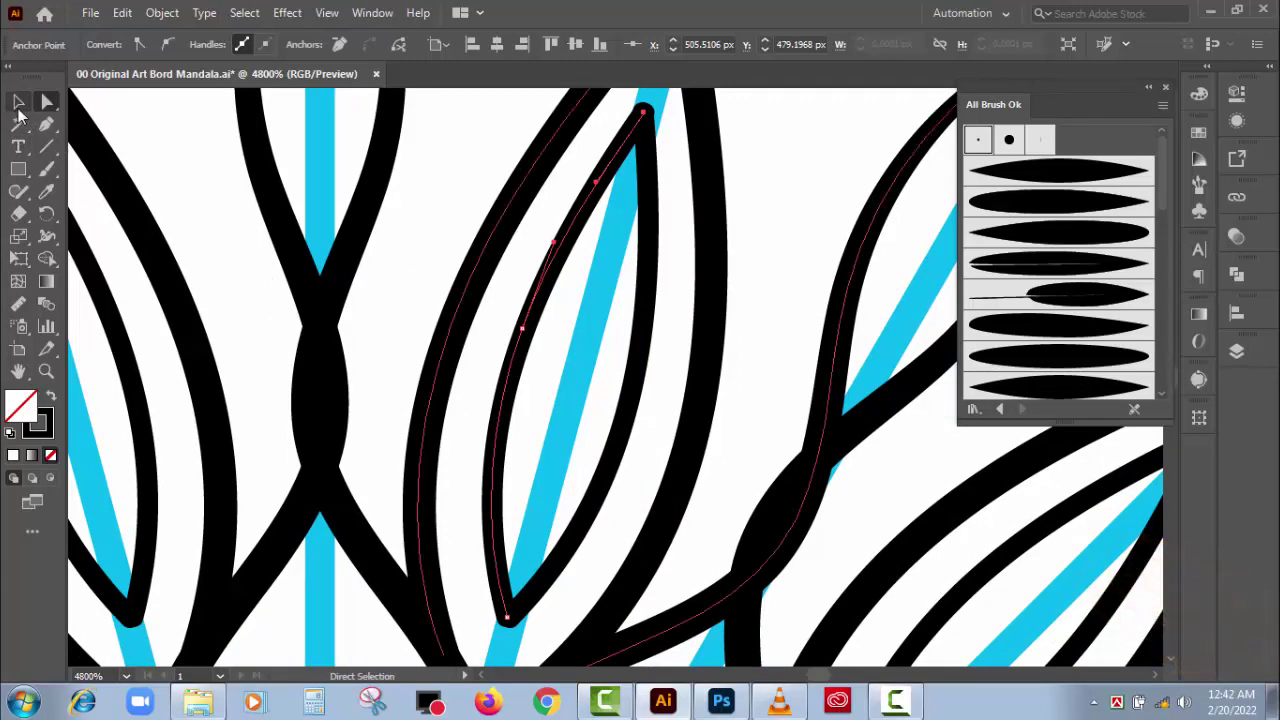
click(18, 104)
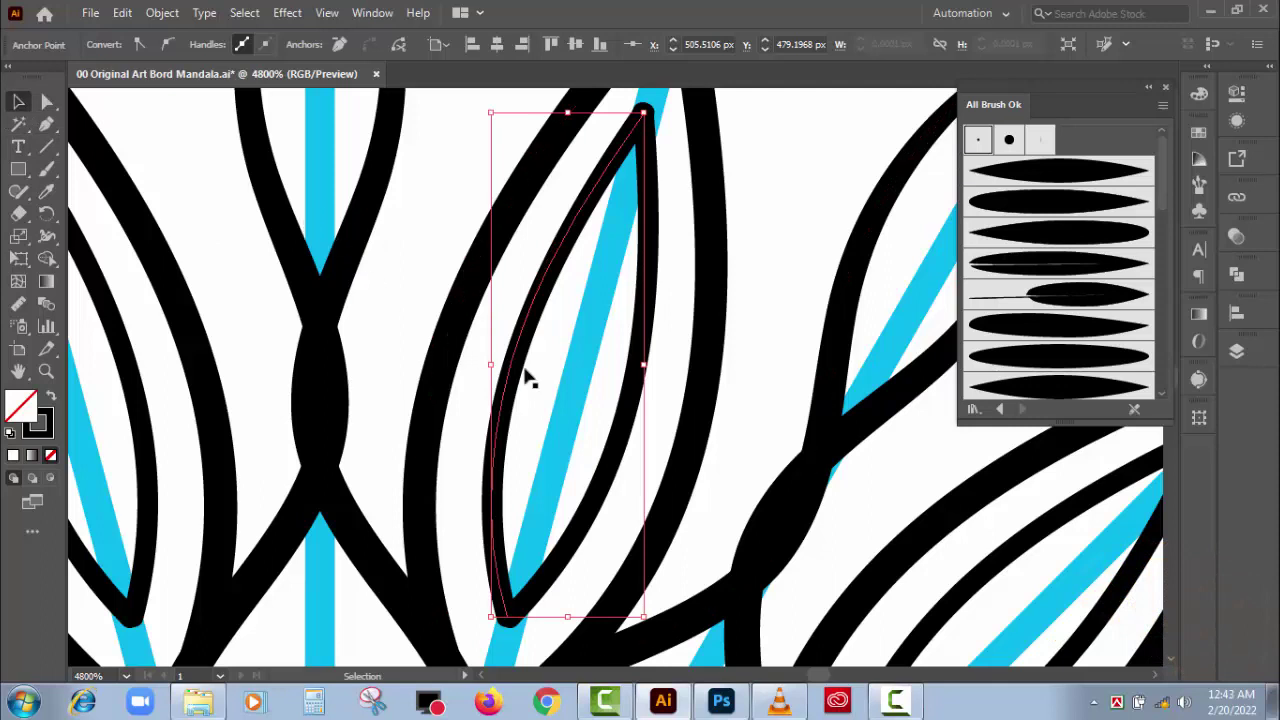
click(534, 366)
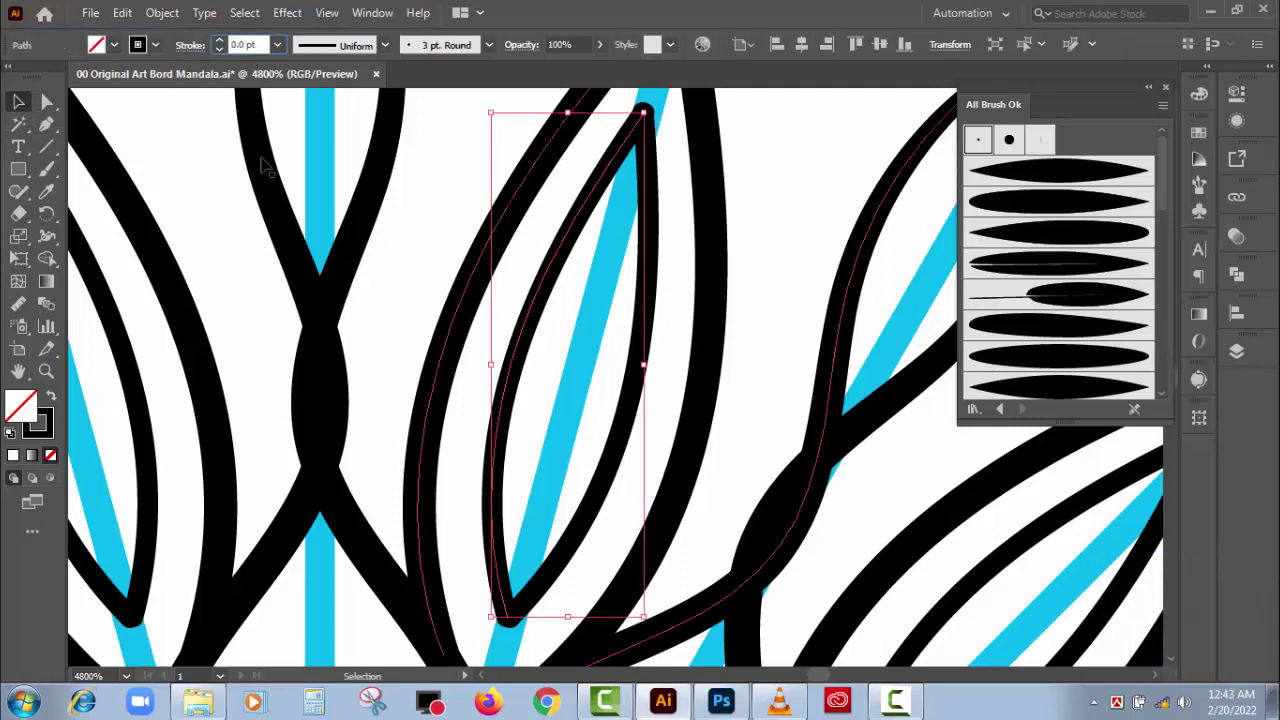
click(401, 240)
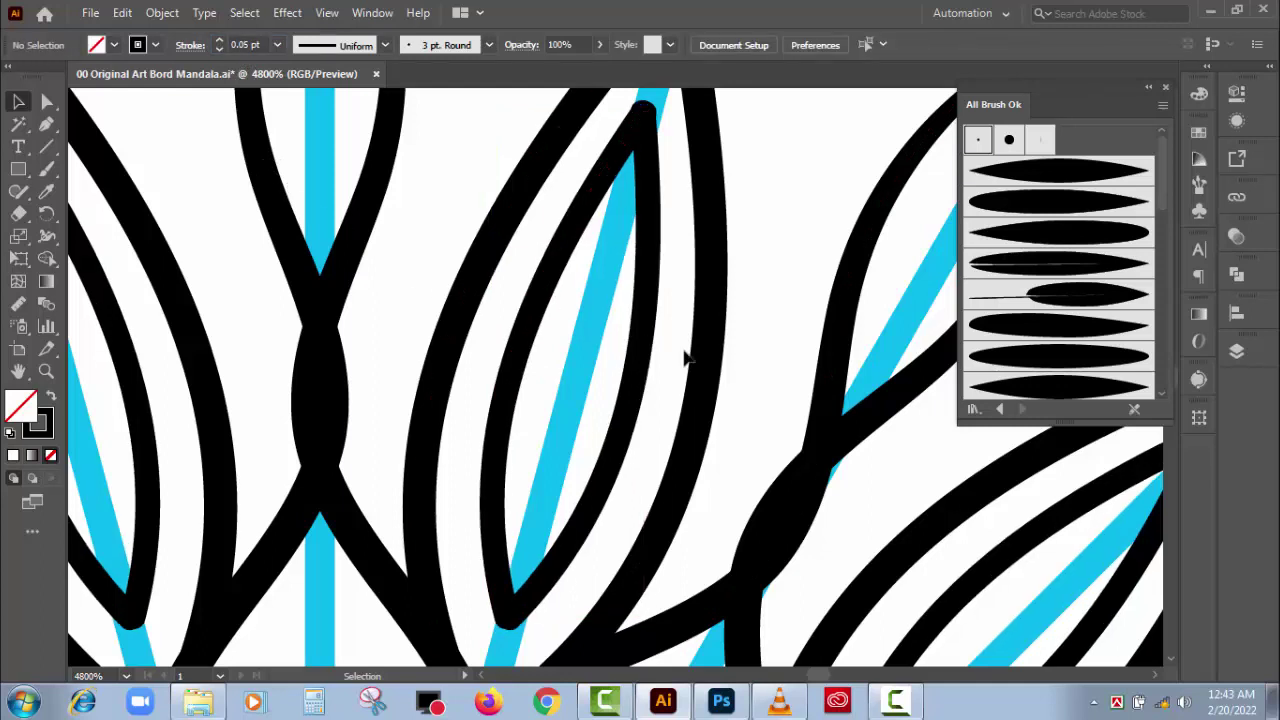
click(46, 148)
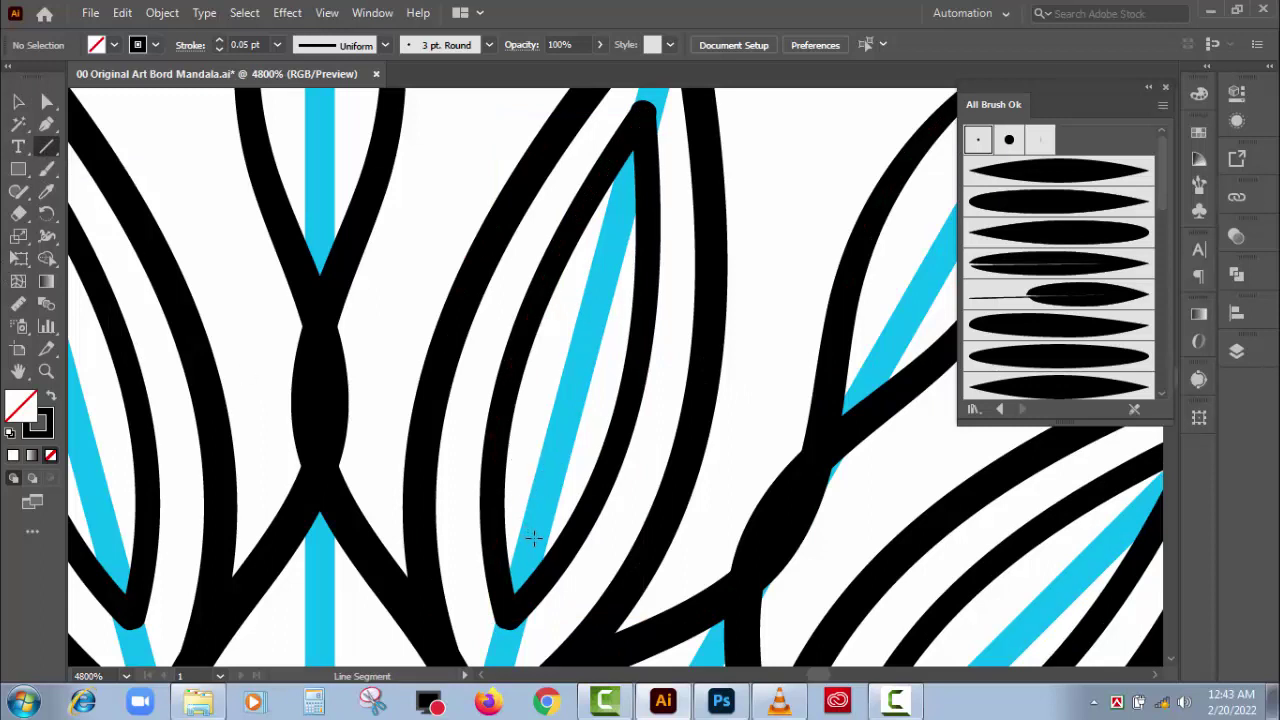
- Draw a straight line along the blue guide inside the inner petal, stroked at 0.08 pt
drag(533, 540, 603, 272)
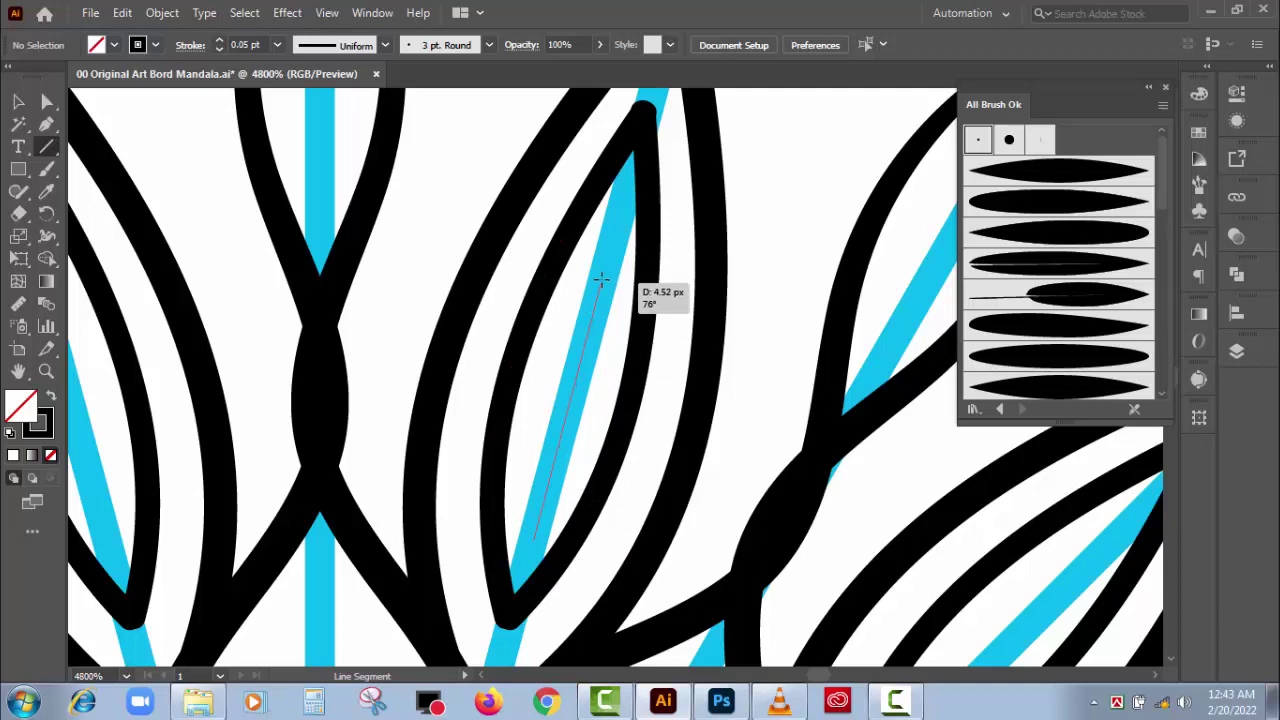
drag(603, 272, 605, 260)
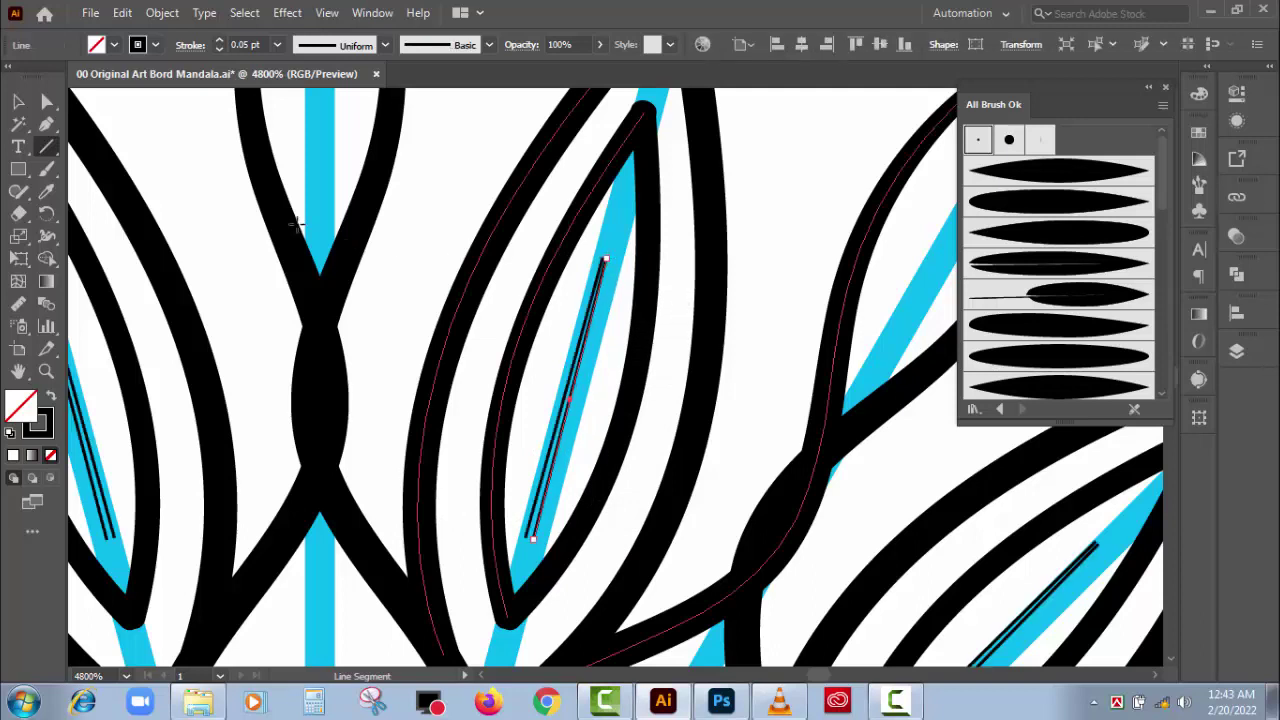
click(277, 45)
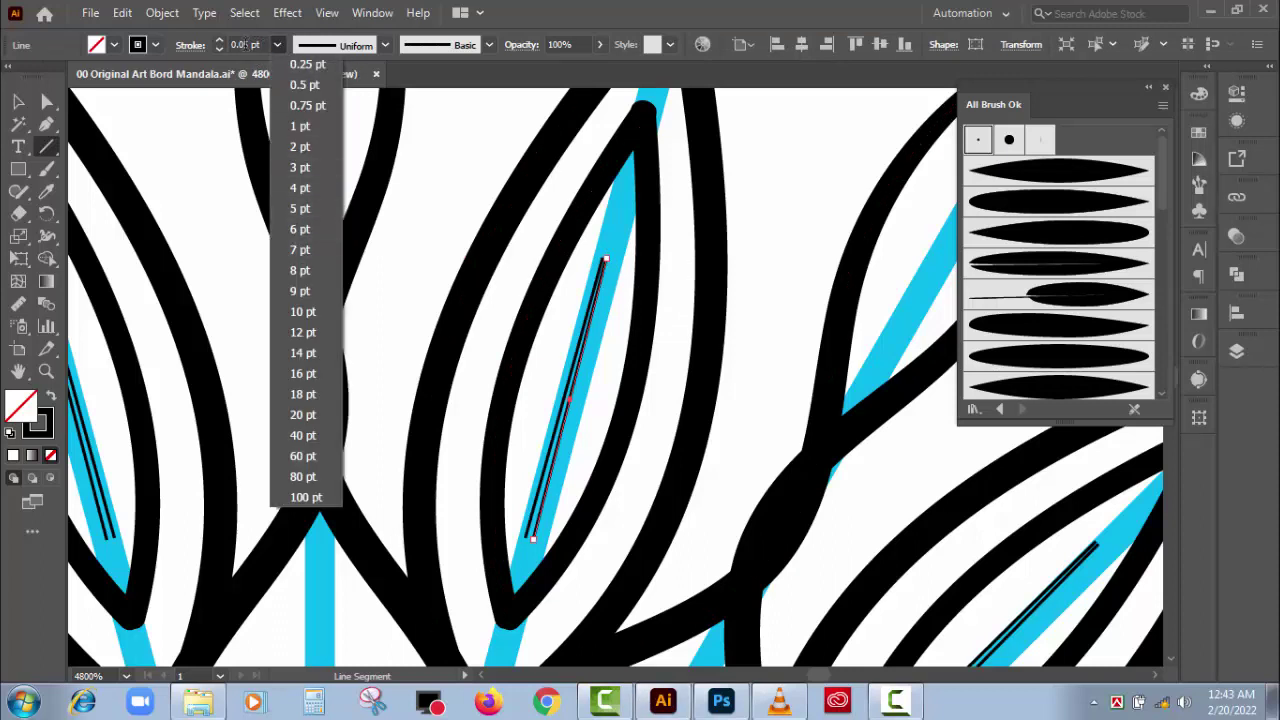
key(Return)
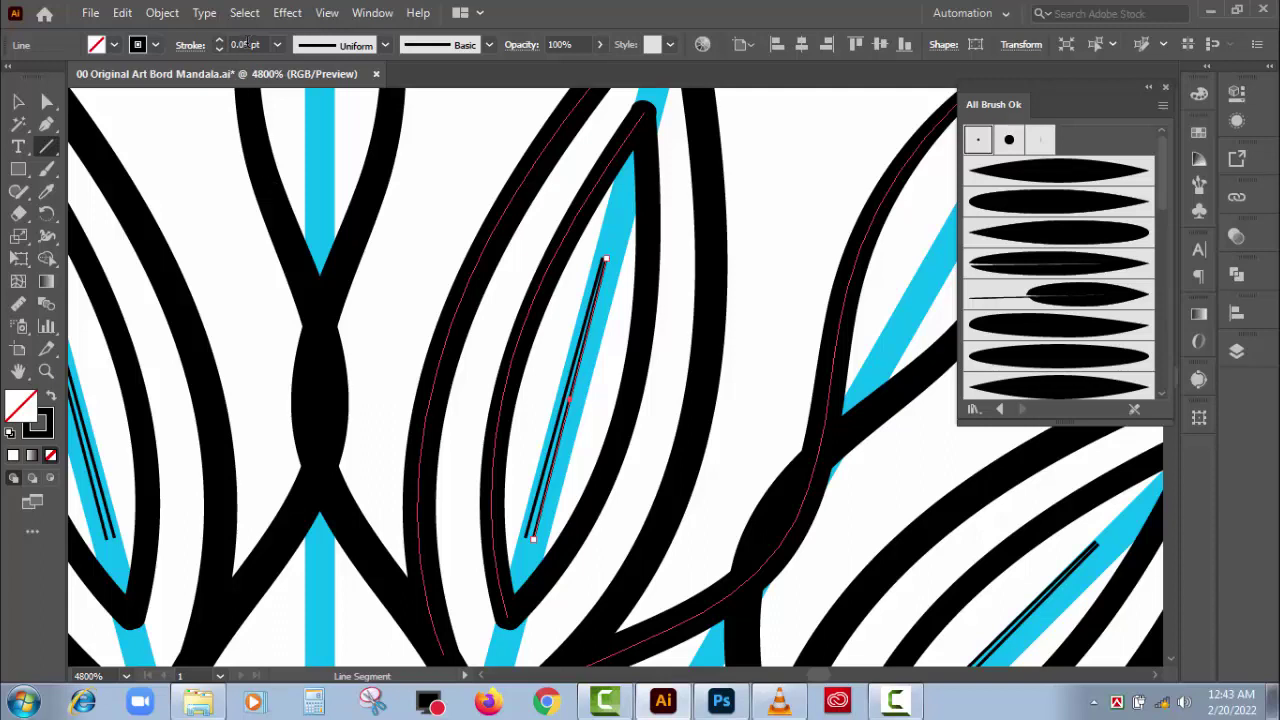
click(243, 45)
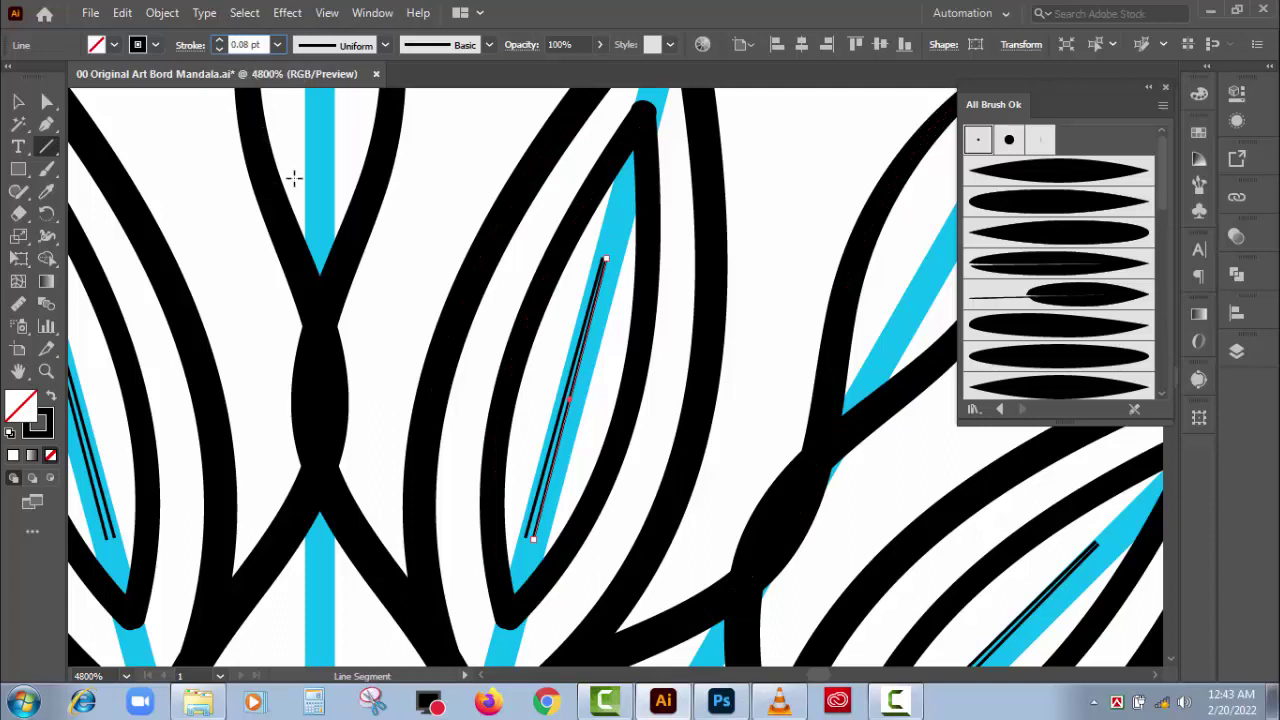
click(18, 101)
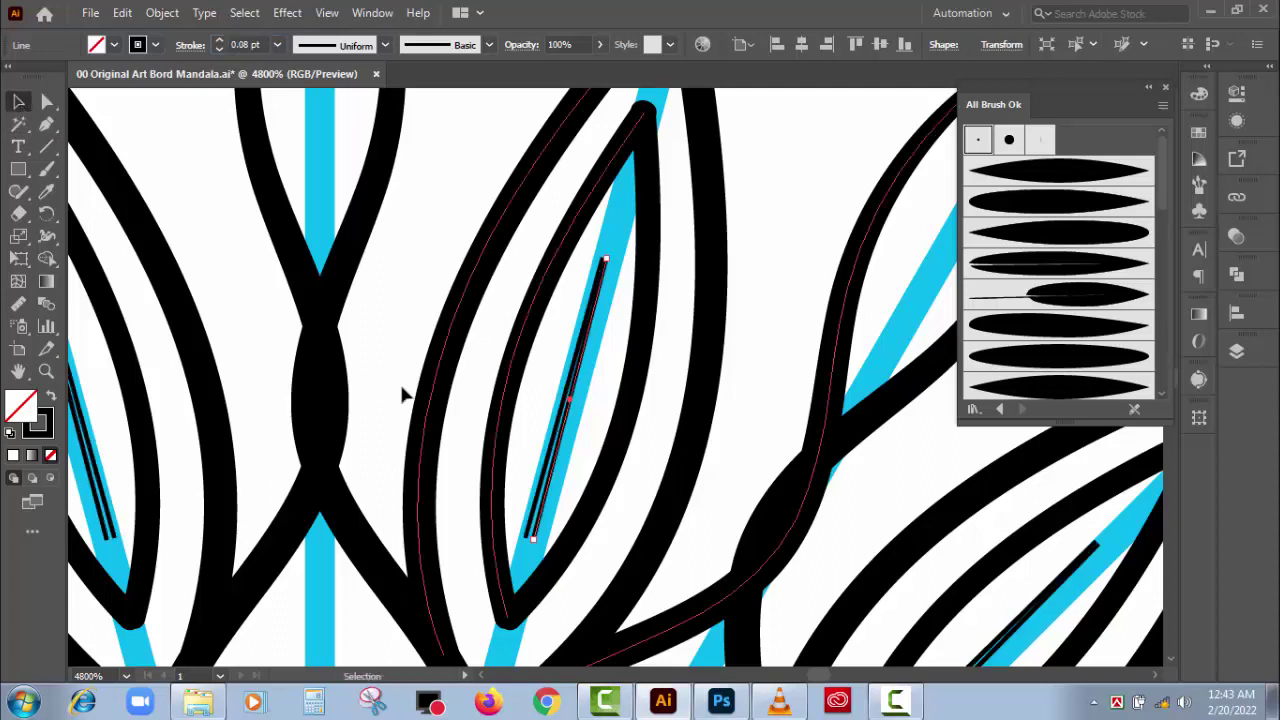
- Give the line the ellipse Width Profile 1 and a 0.25 pt stroke weight
click(384, 45)
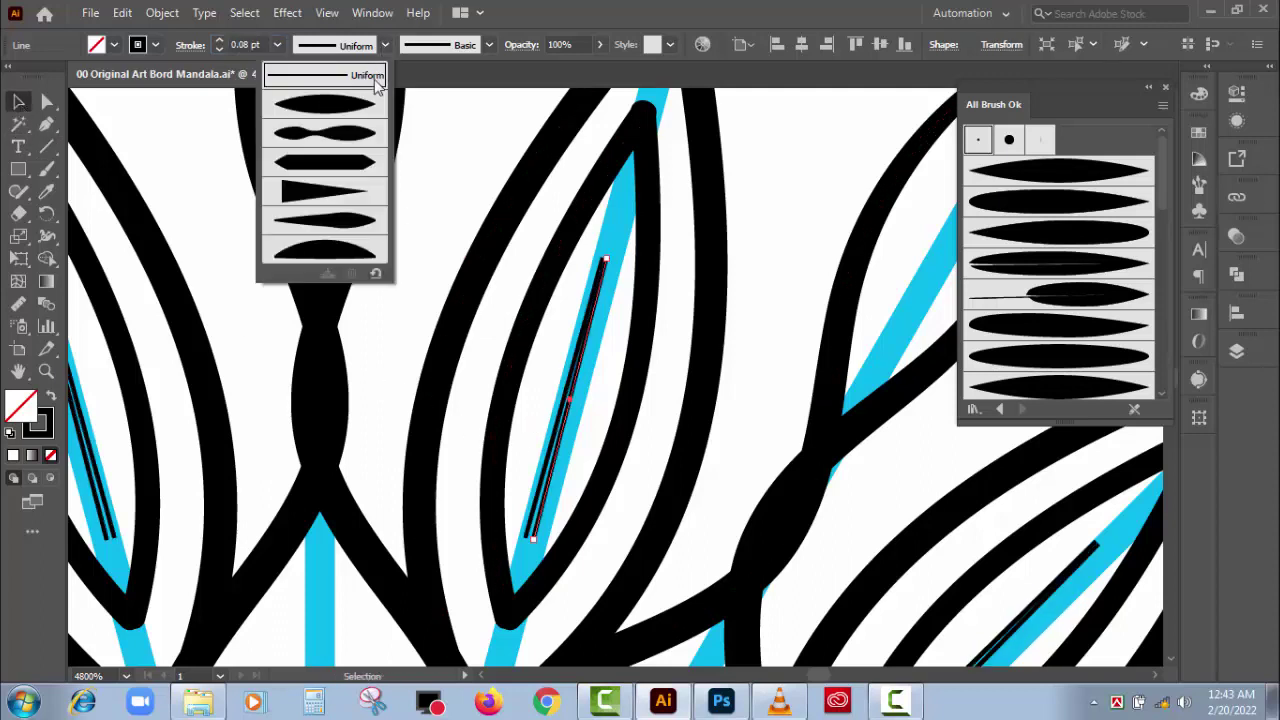
click(333, 113)
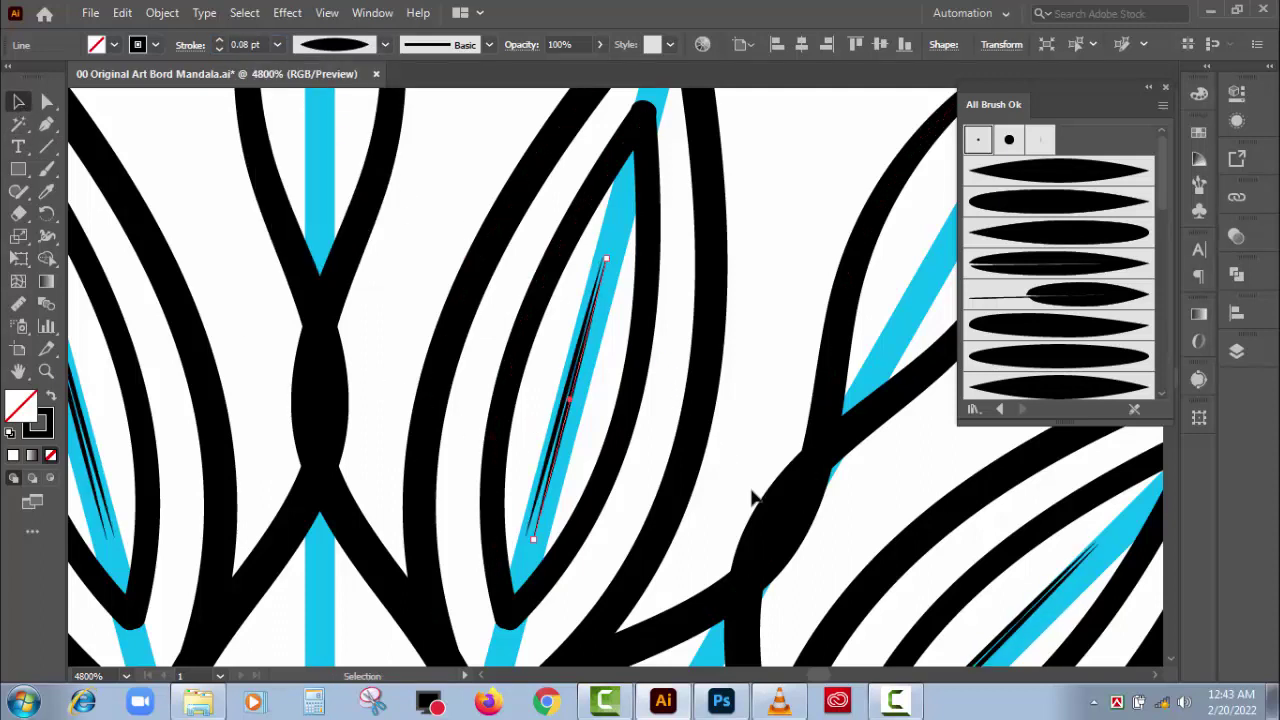
key(ctrl+=)
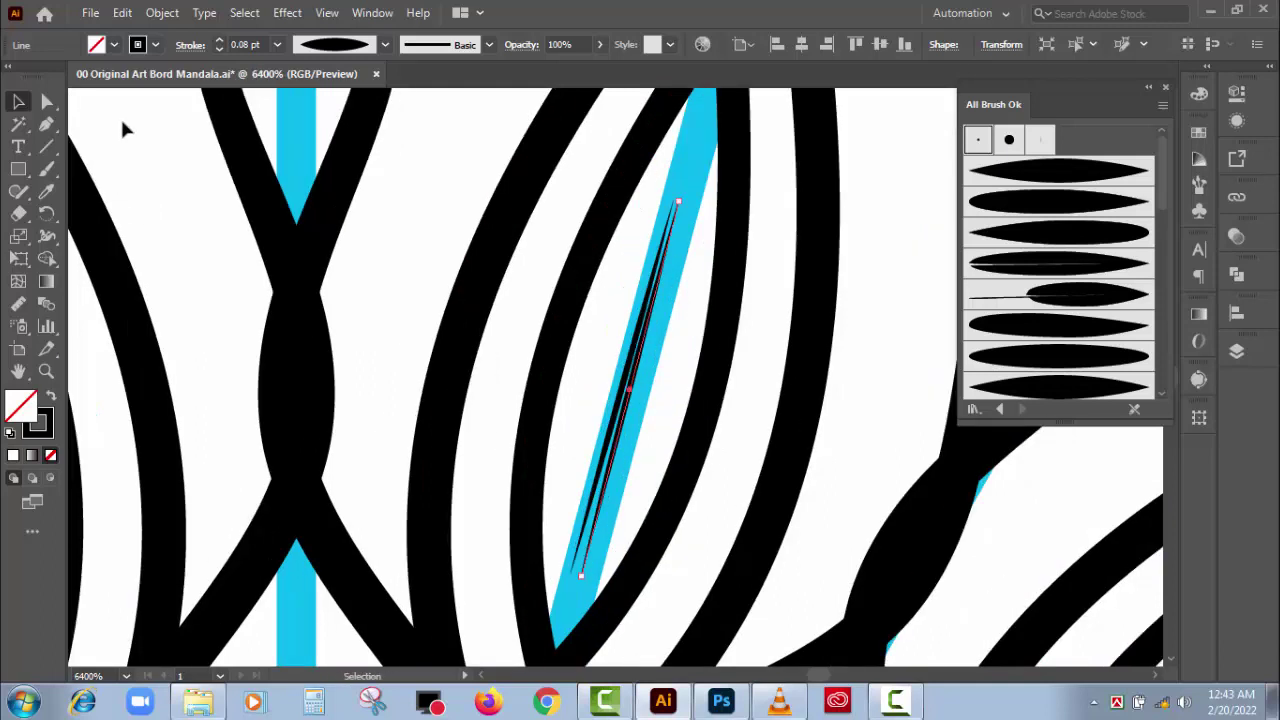
click(277, 44)
click(304, 68)
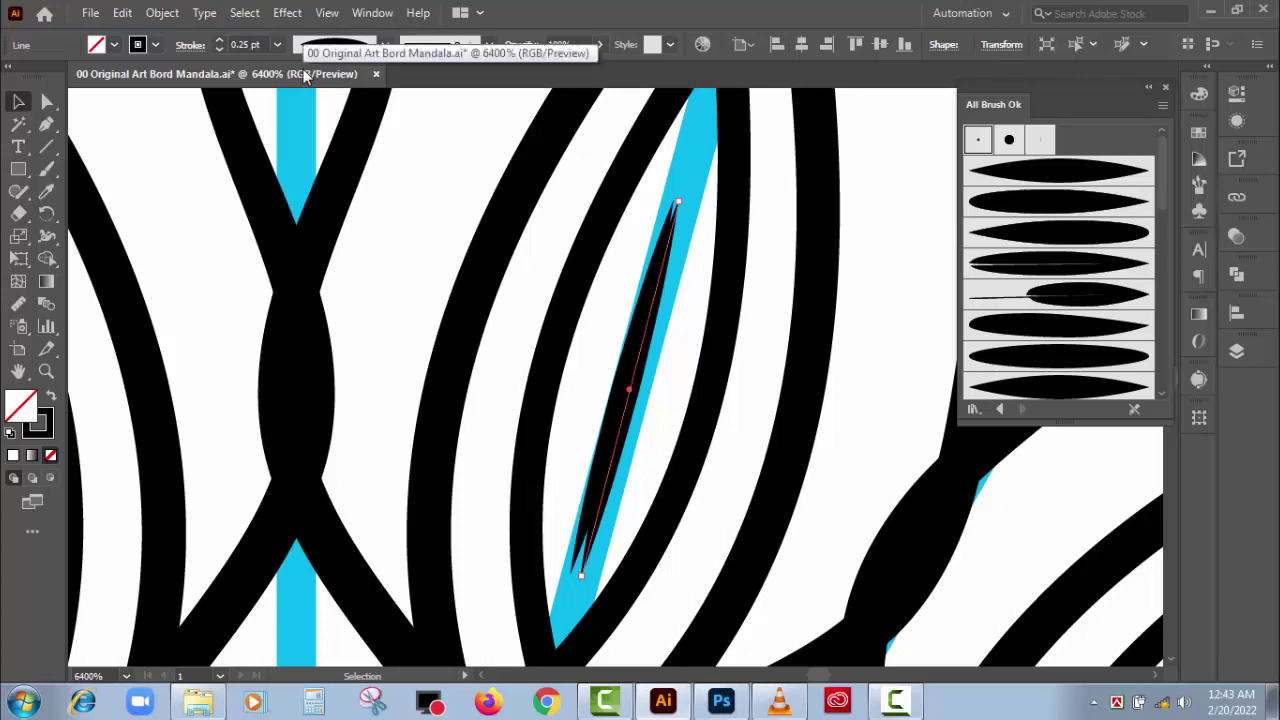
- Stretch the spike so its lower end reaches the inner petal's tip
scroll(854, 532, up, 1)
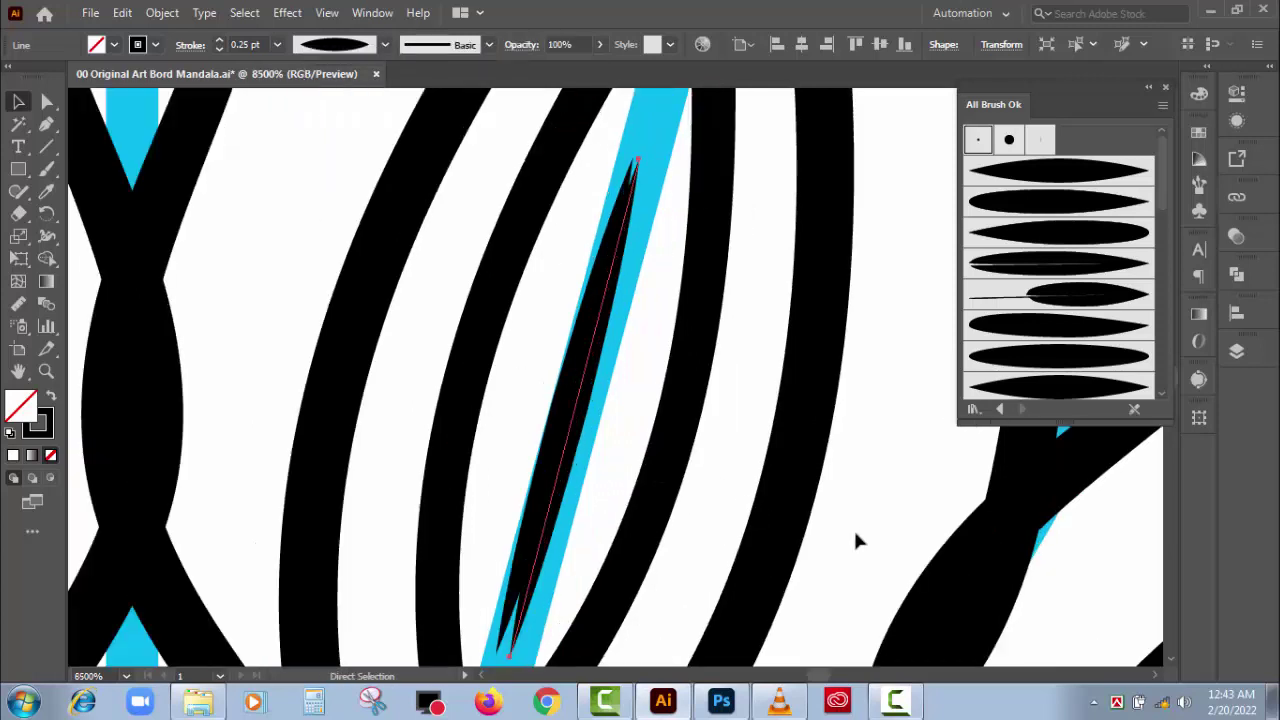
key(ctrl+a)
drag(613, 414, 617, 389)
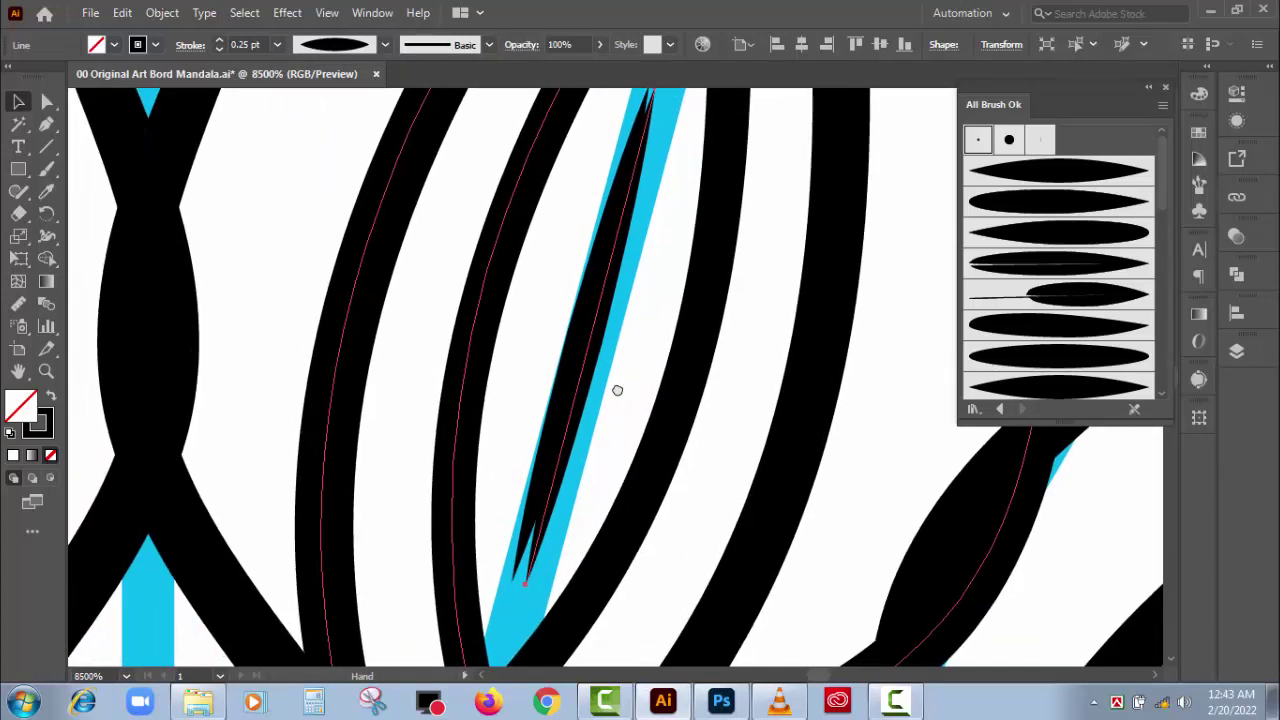
click(623, 391)
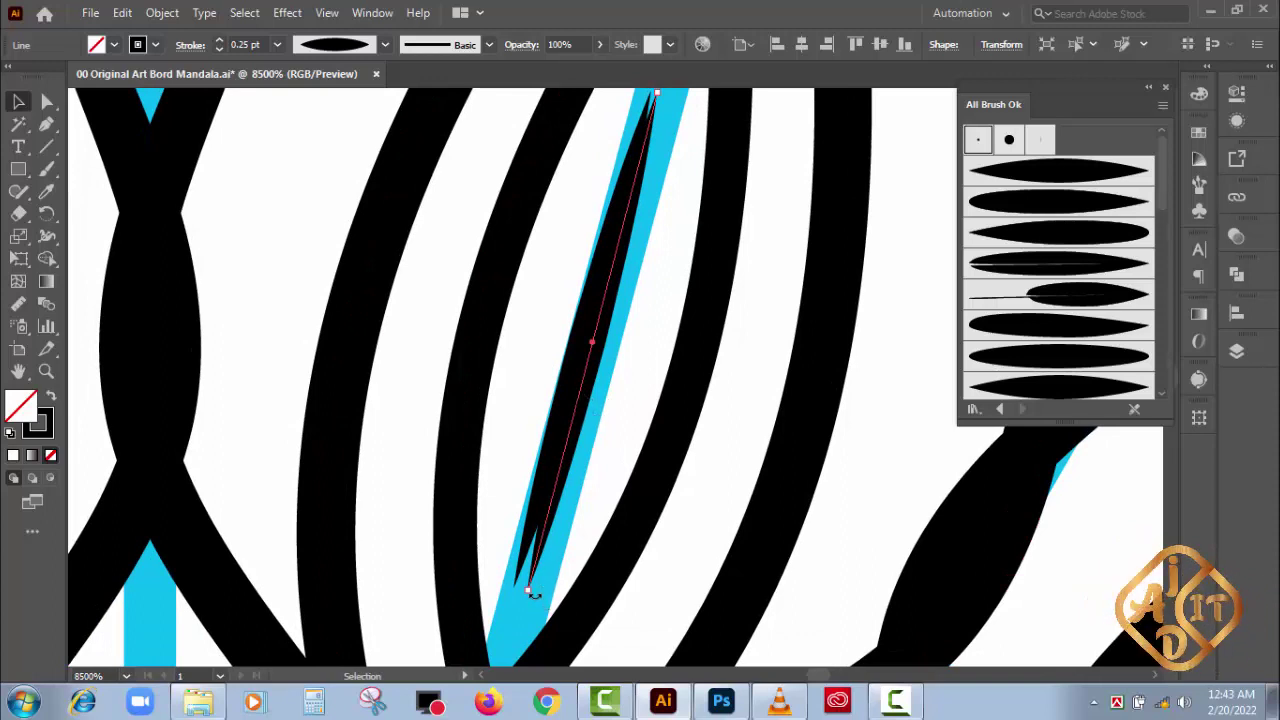
drag(533, 593, 521, 592)
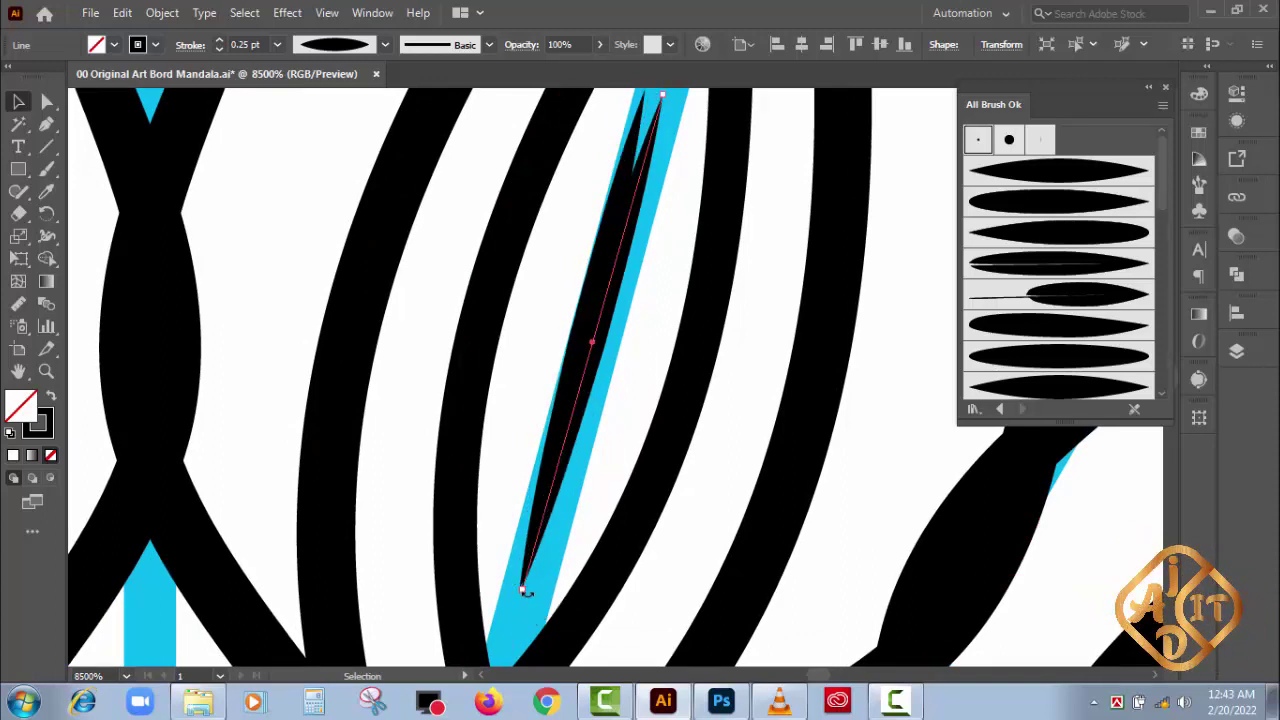
drag(521, 591, 530, 594)
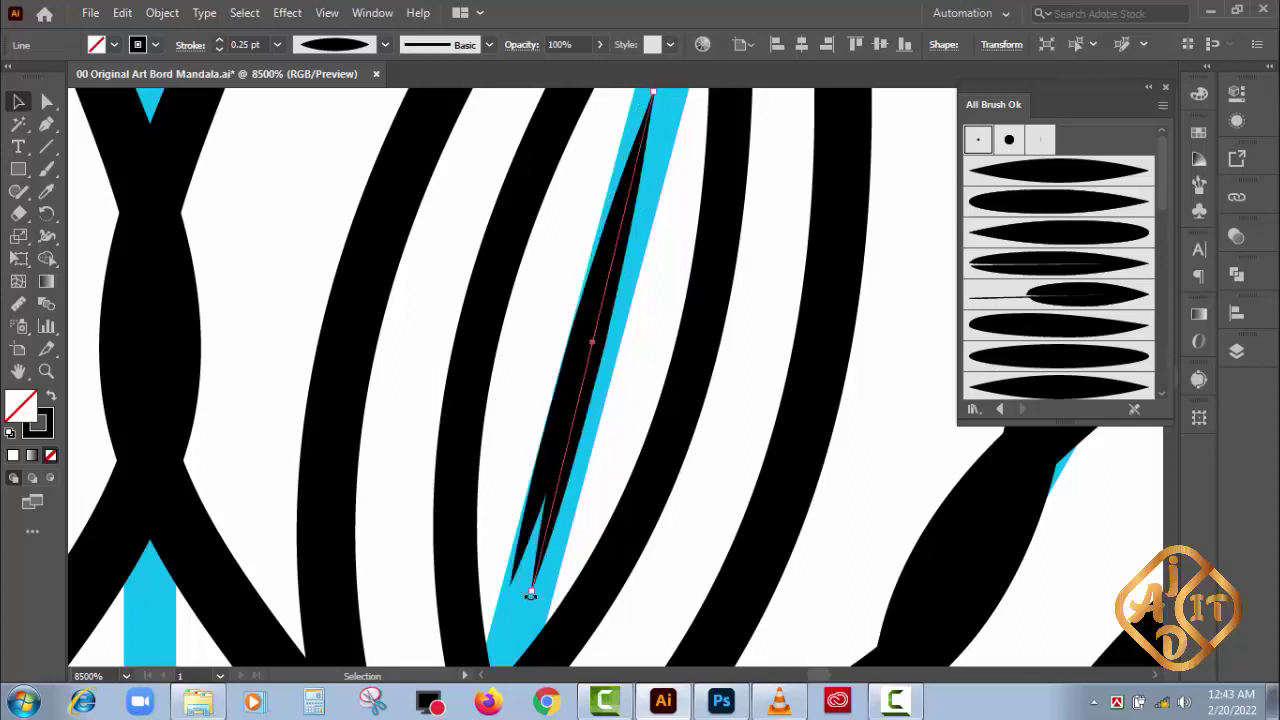
drag(530, 594, 522, 592)
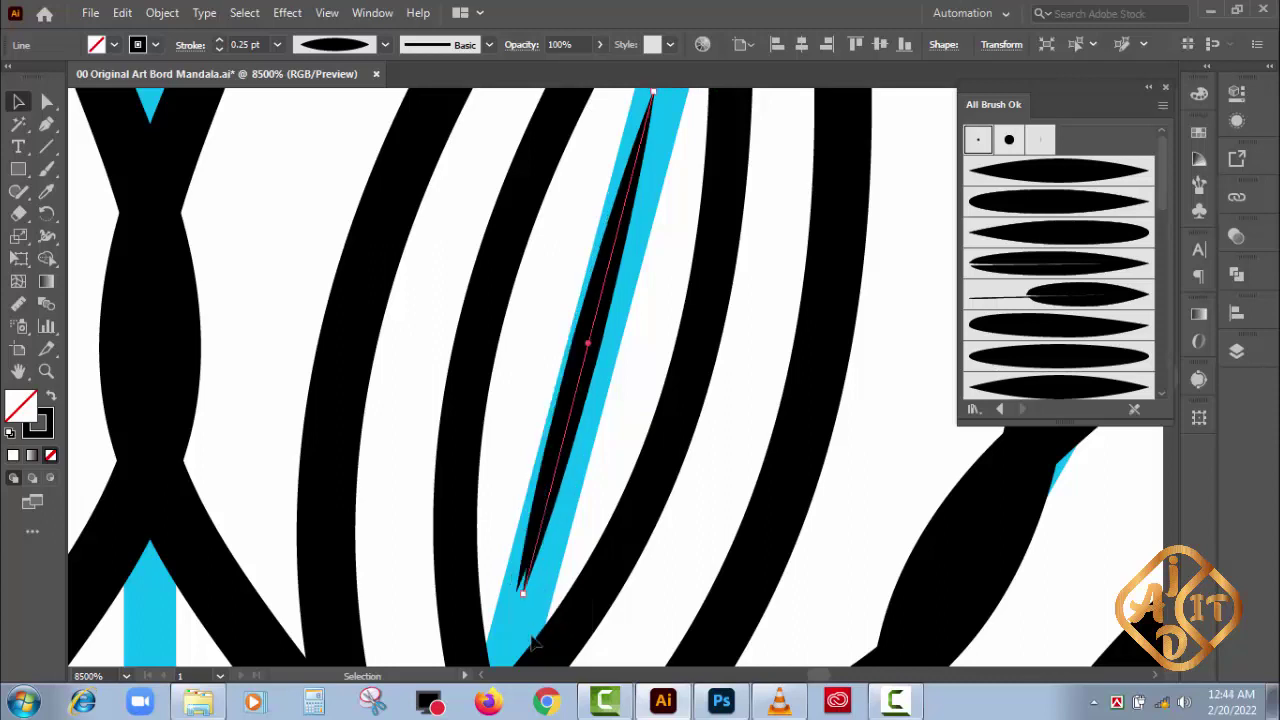
click(46, 101)
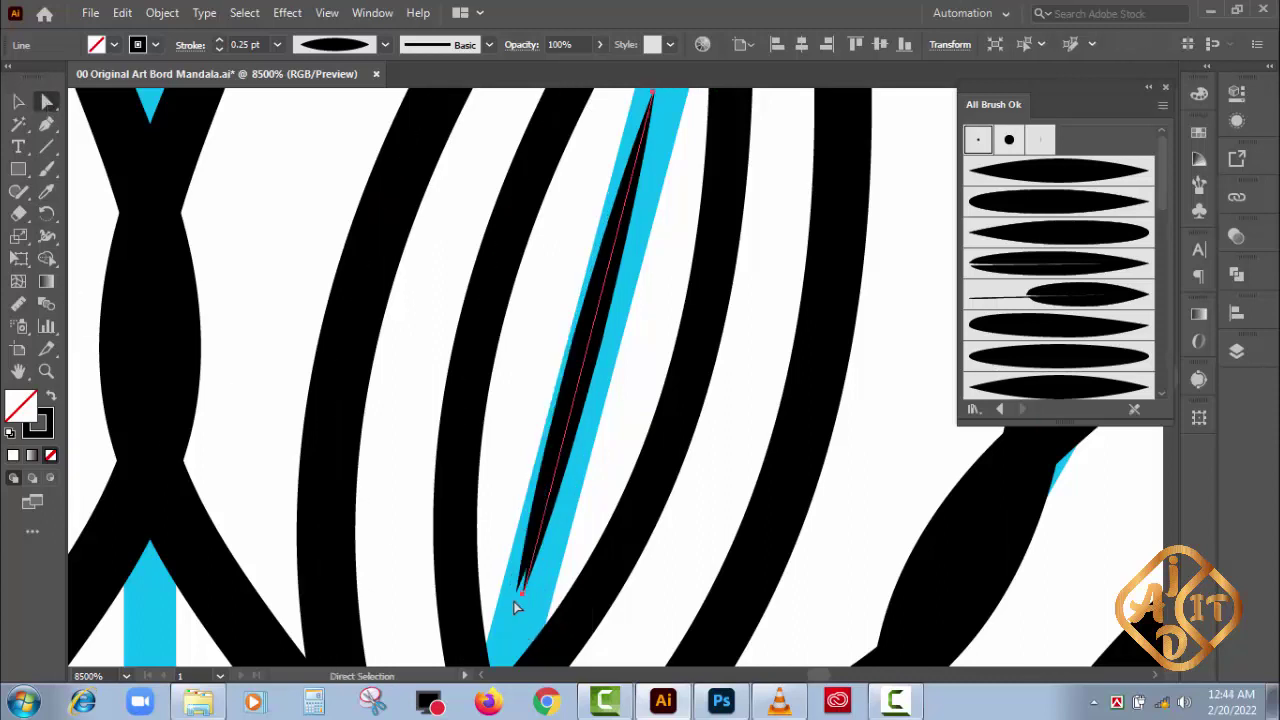
- Nudge the spike's bottom anchor toward the petal point at higher zoom
drag(520, 594, 516, 592)
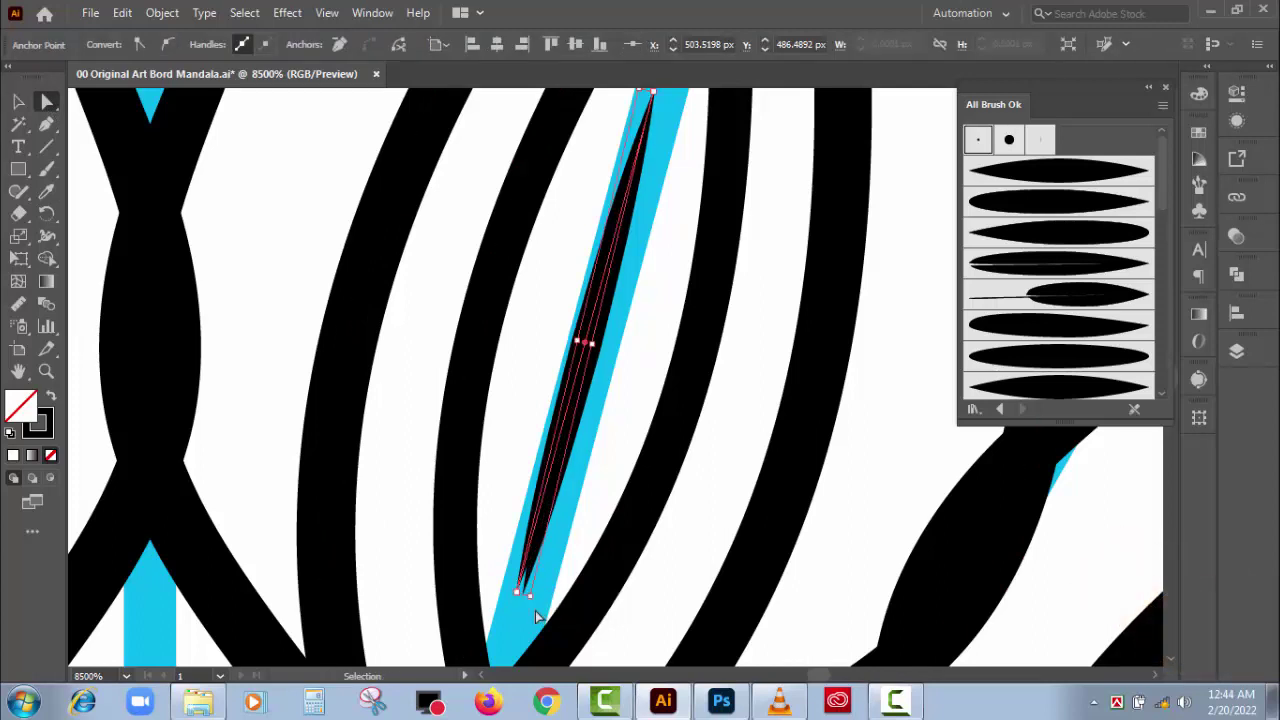
key(ctrl+equal)
key(ctrl+equal)
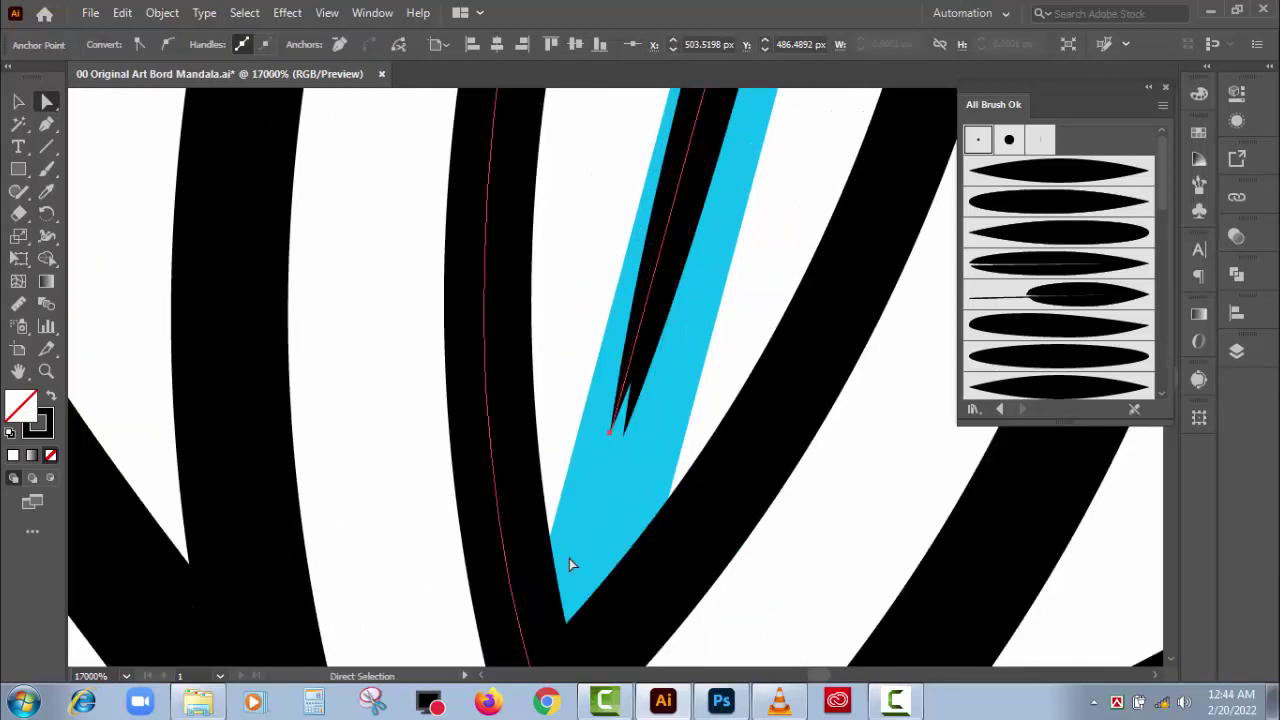
drag(611, 433, 613, 437)
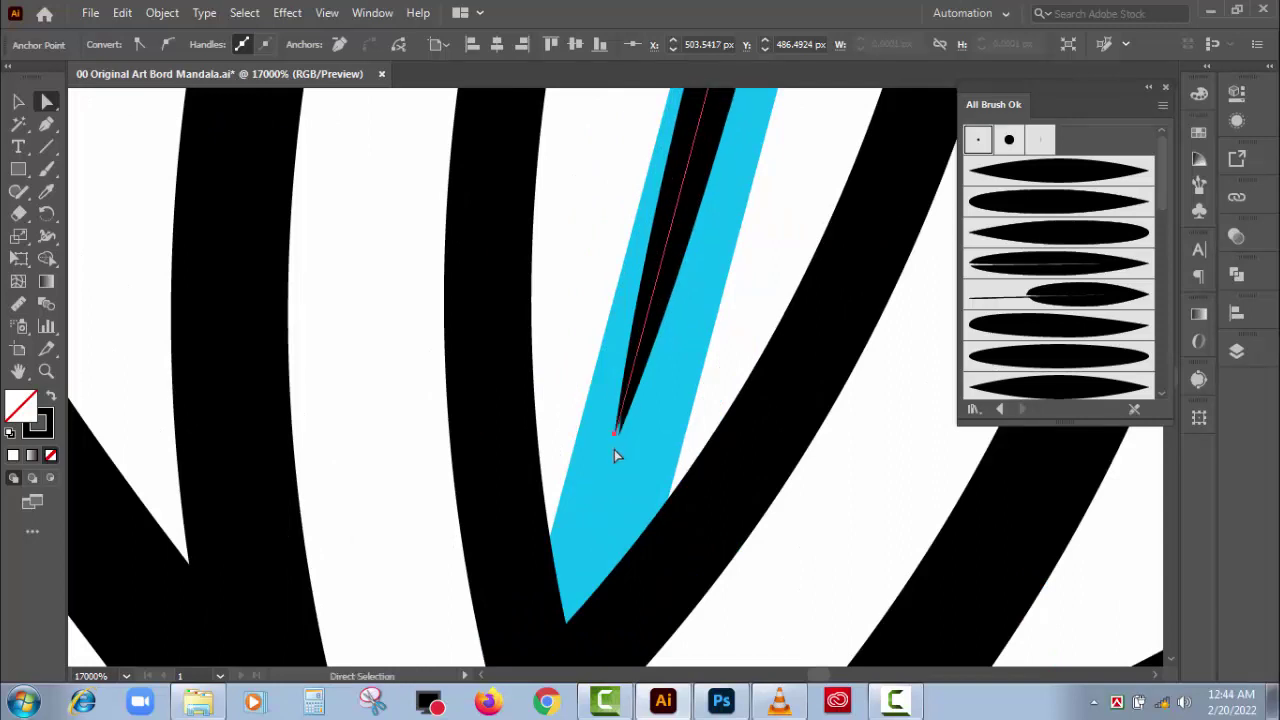
click(617, 440)
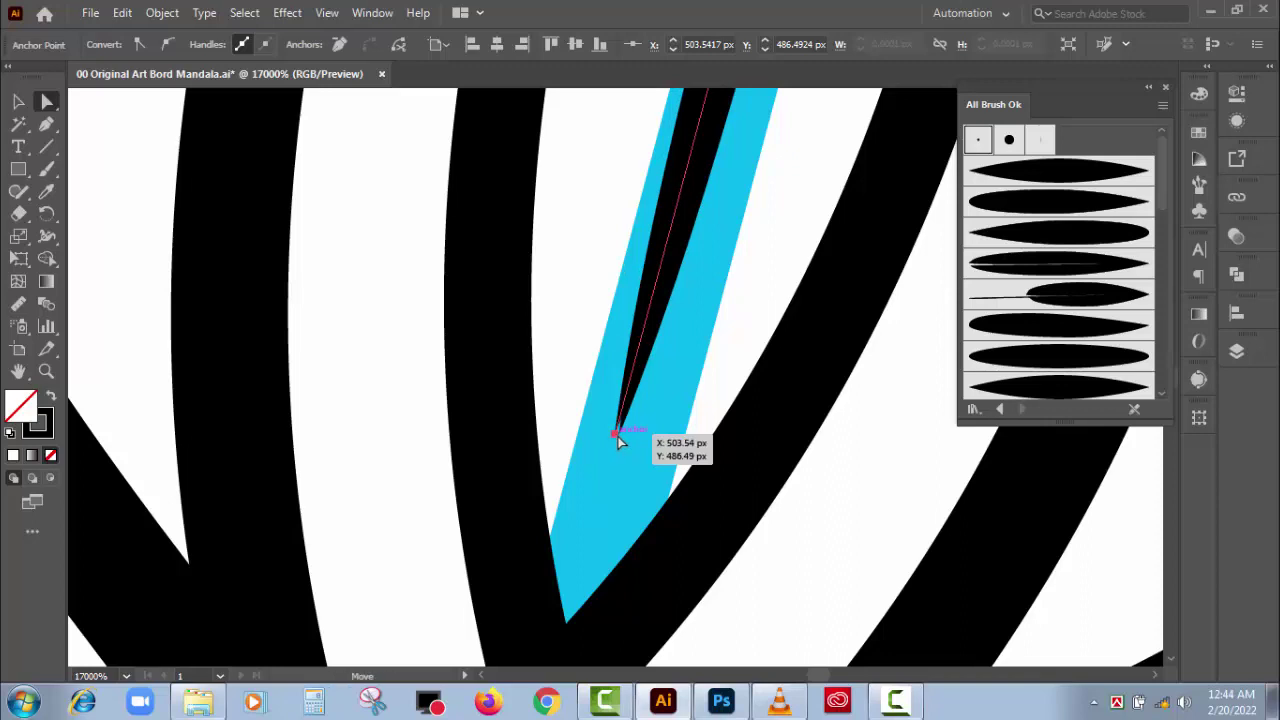
drag(619, 445, 621, 448)
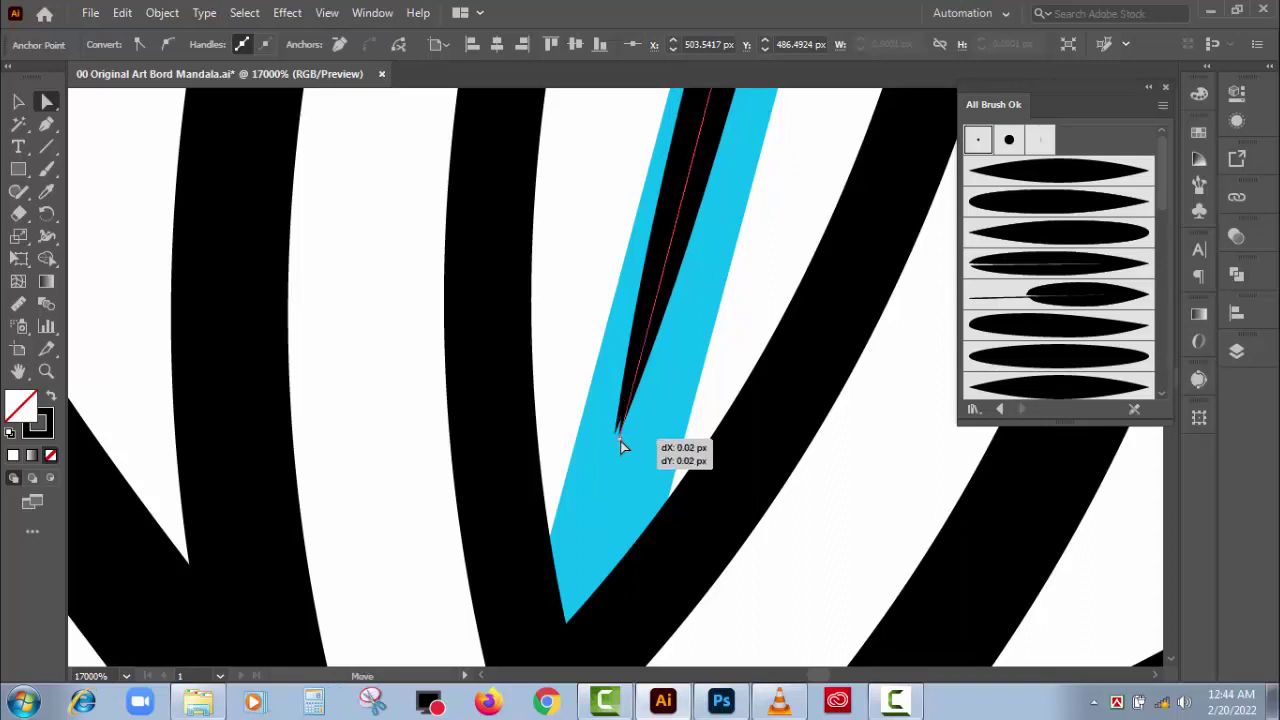
scroll(611, 484, up, 1)
scroll(612, 487, up, 2)
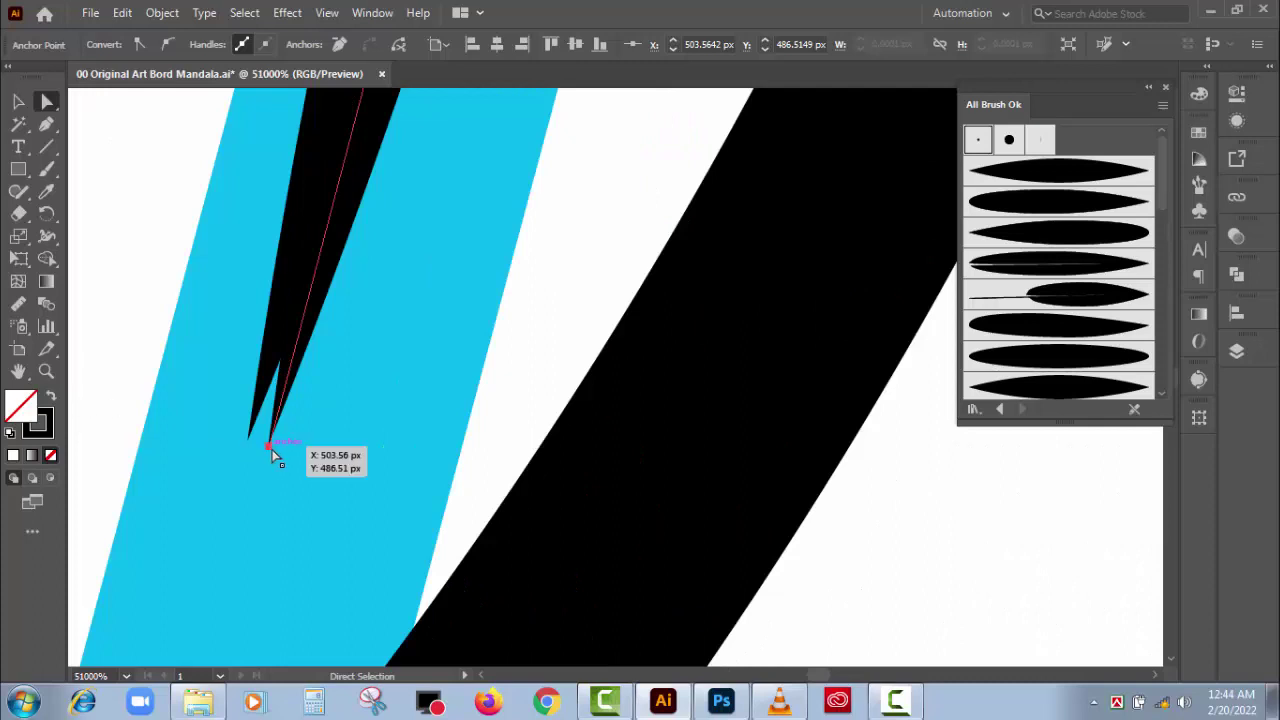
key(ctrl+shift+a)
drag(269, 445, 259, 443)
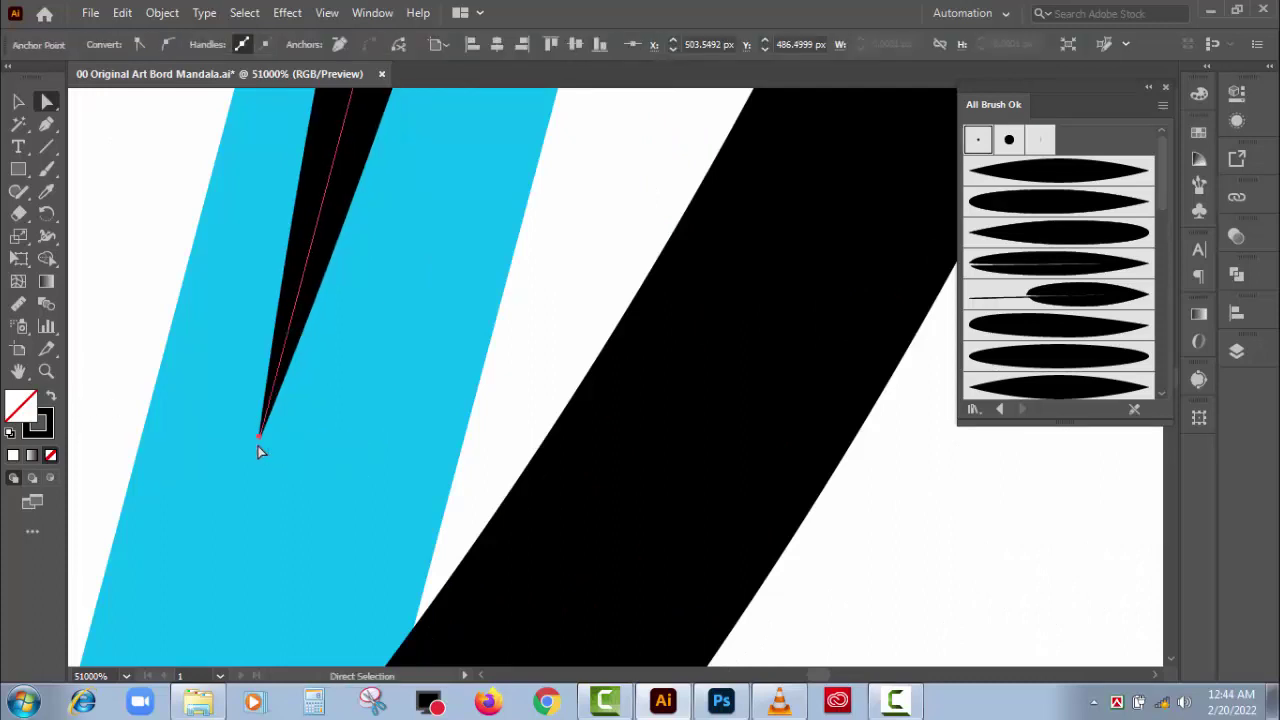
key(ctrl+shift+a)
- At maximum zoom, move the spike's tip point slightly into the cyan band
key(ctrl+plus)
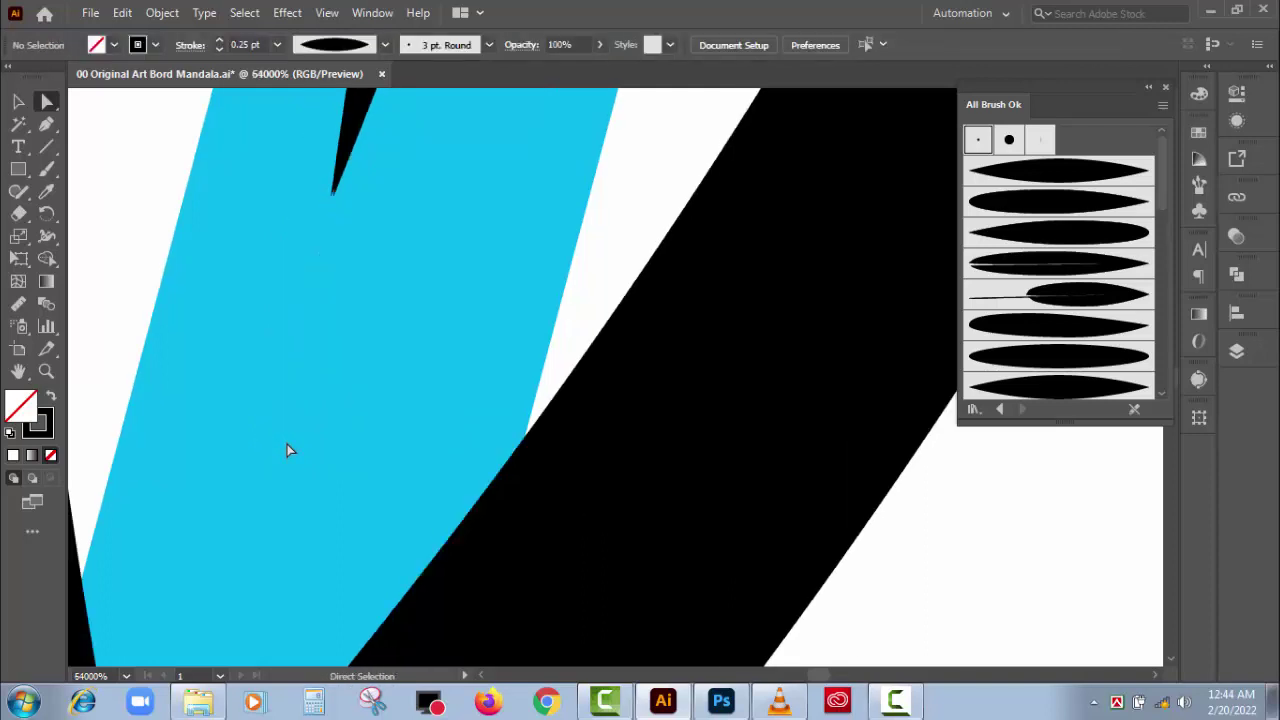
click(340, 190)
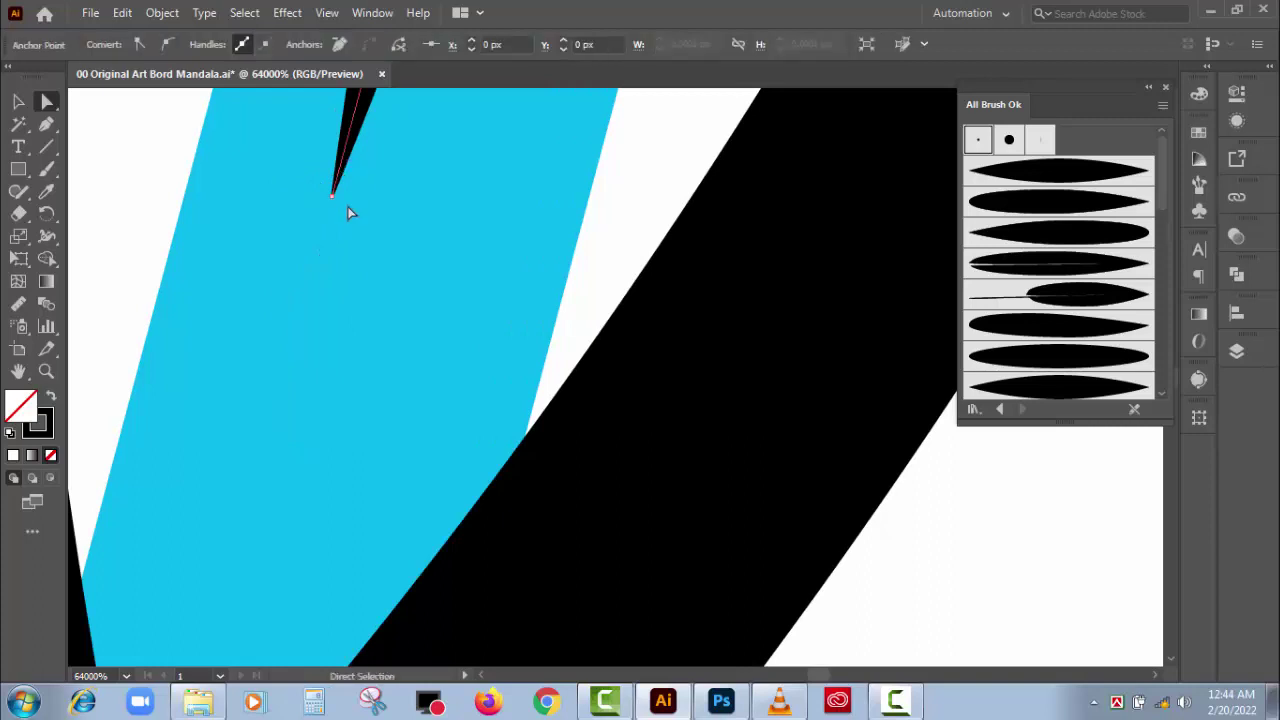
scroll(350, 220, right, 5)
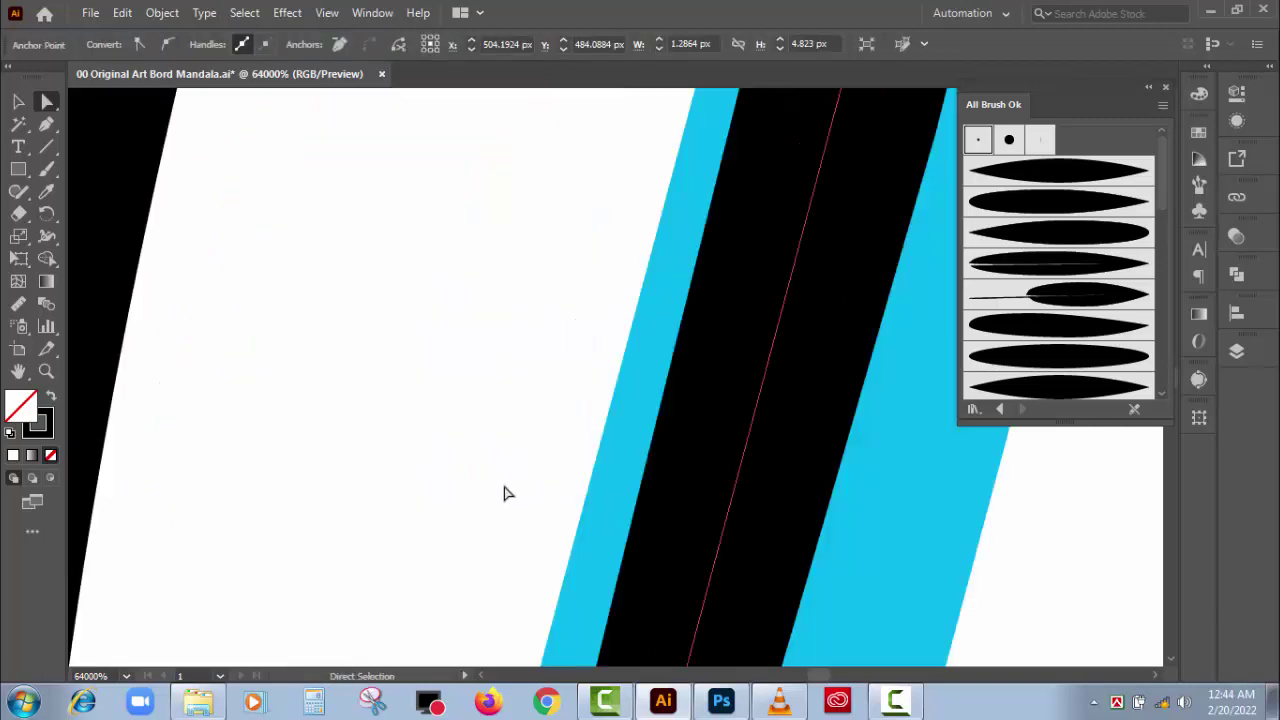
mouse_move(505, 493)
mouse_down()
mouse_move(491, 223)
mouse_move(506, 143)
mouse_move(460, 257)
mouse_move(429, 262)
mouse_up()
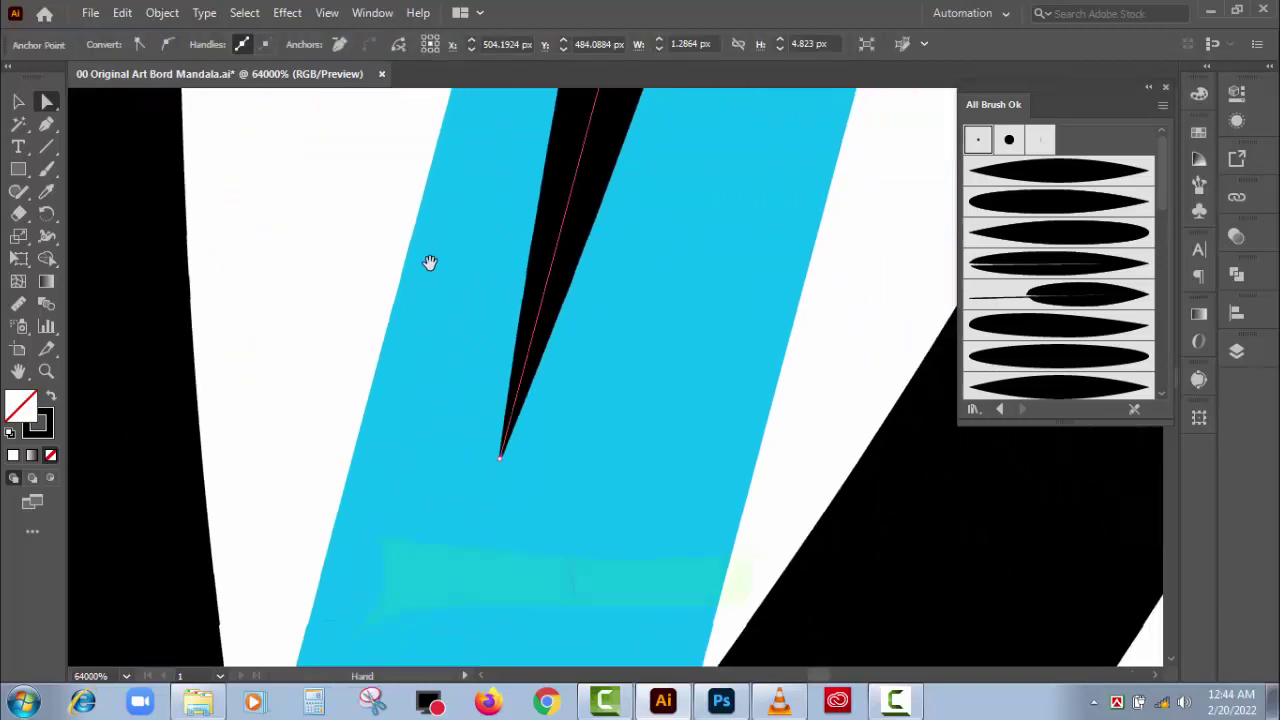
click(513, 490)
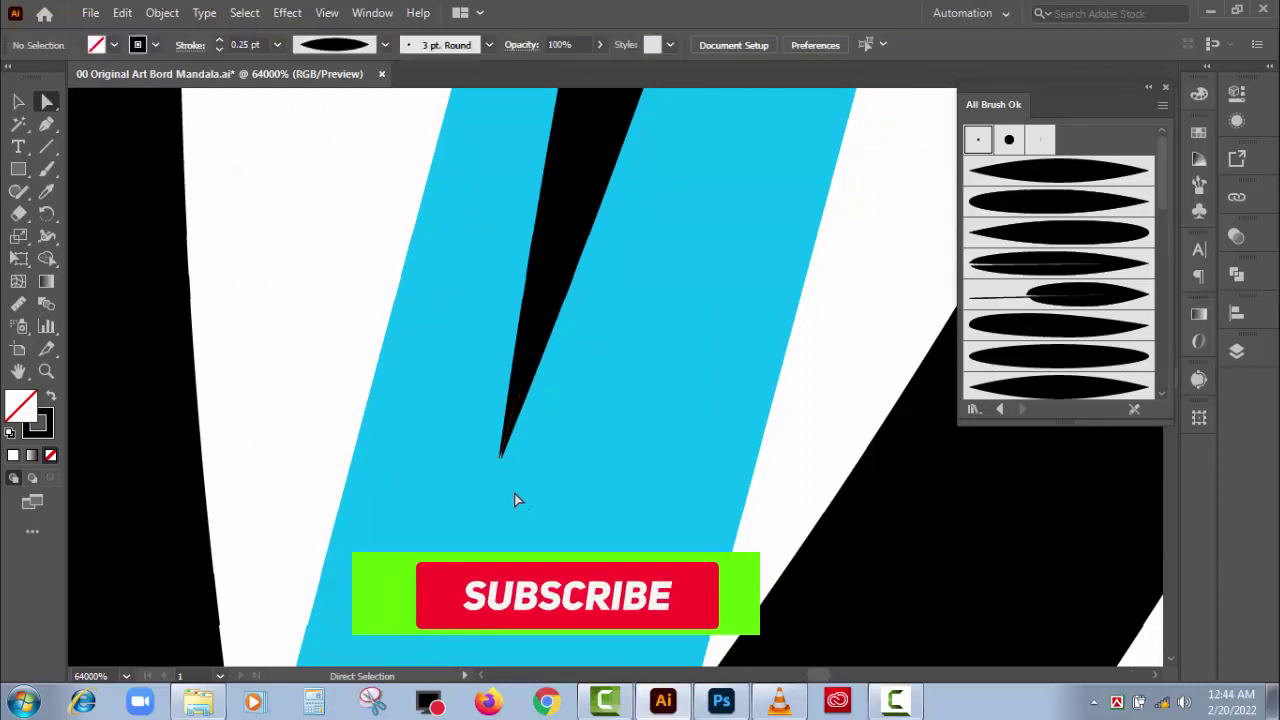
click(502, 458)
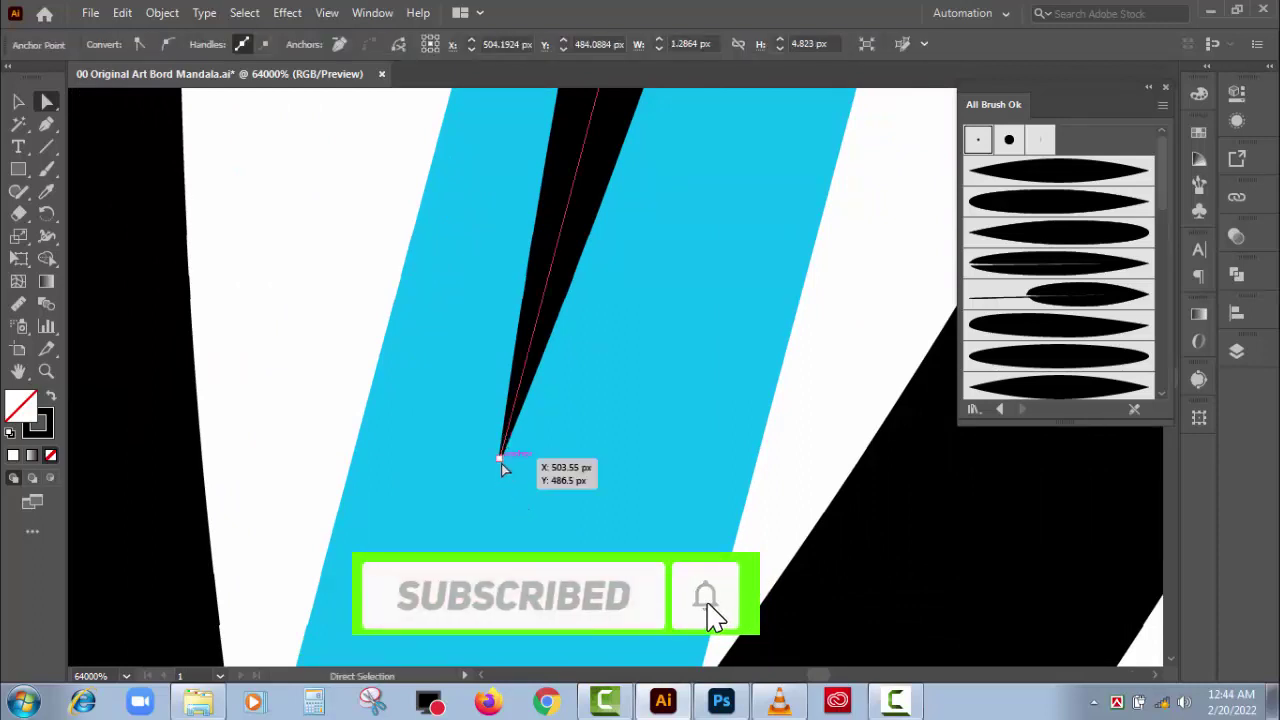
click(501, 460)
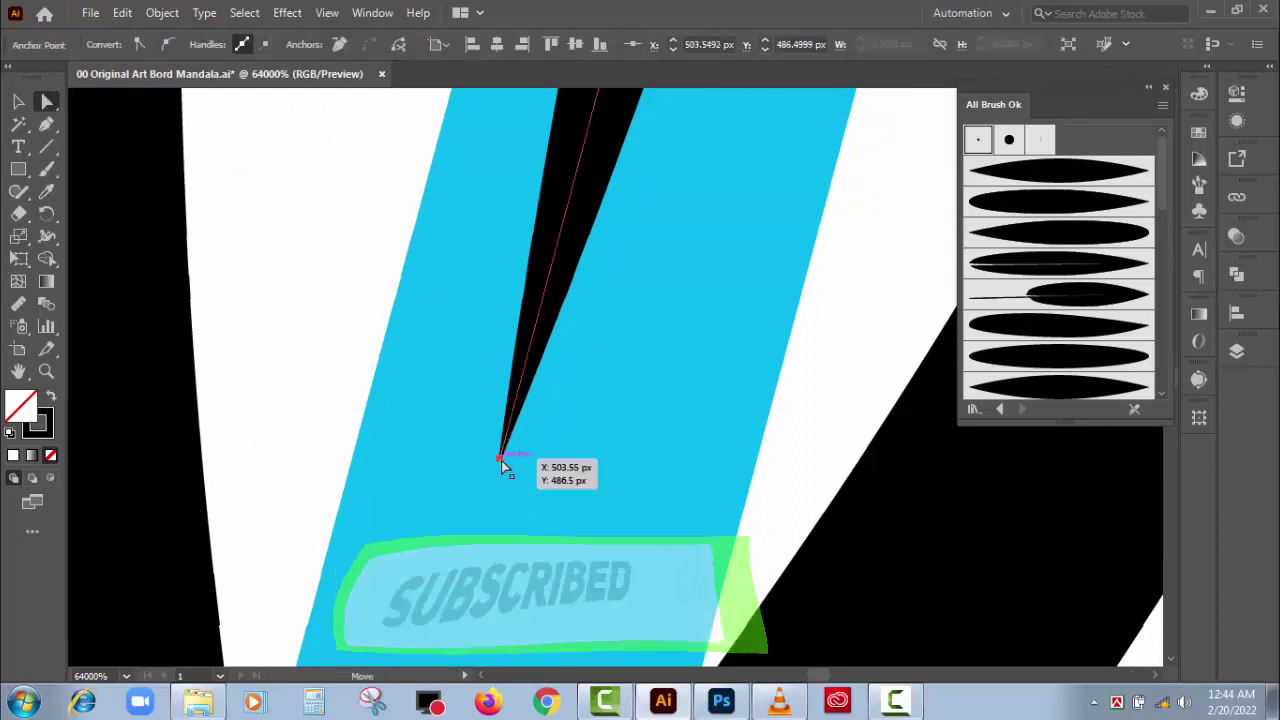
drag(503, 460, 499, 471)
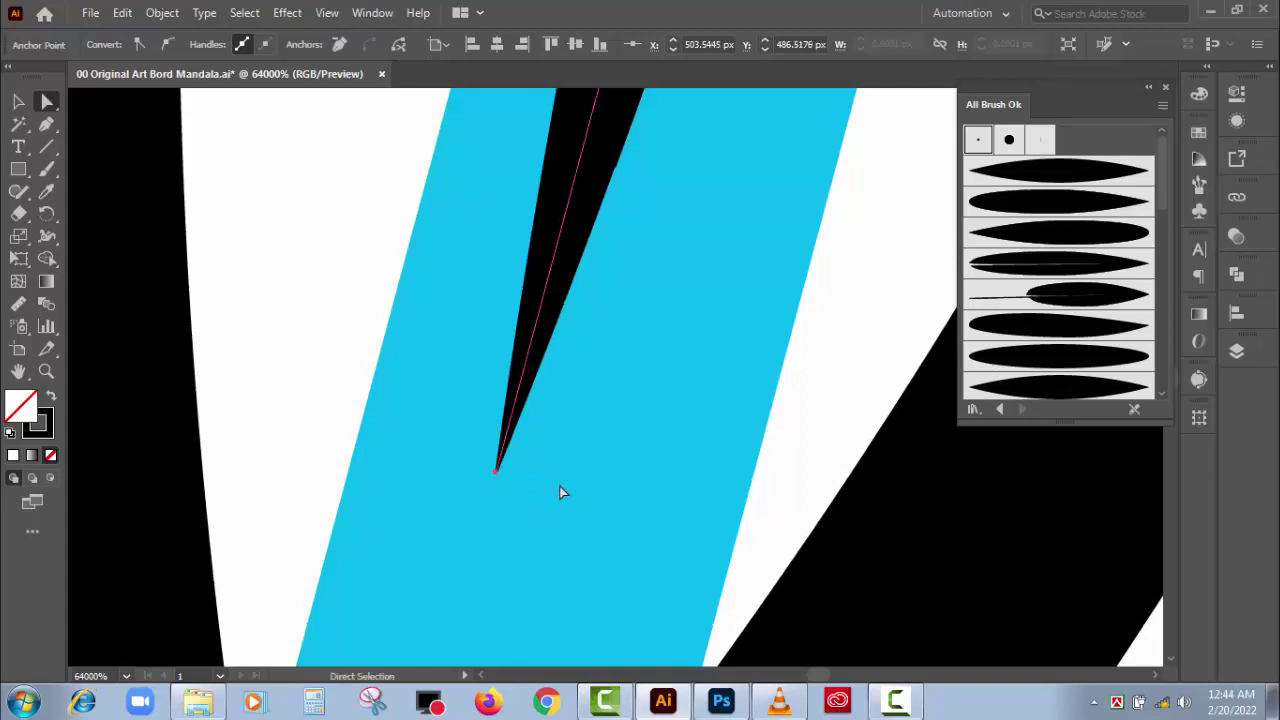
click(563, 491)
- Pan along the stripes and black band to check the tip placement
click(506, 439)
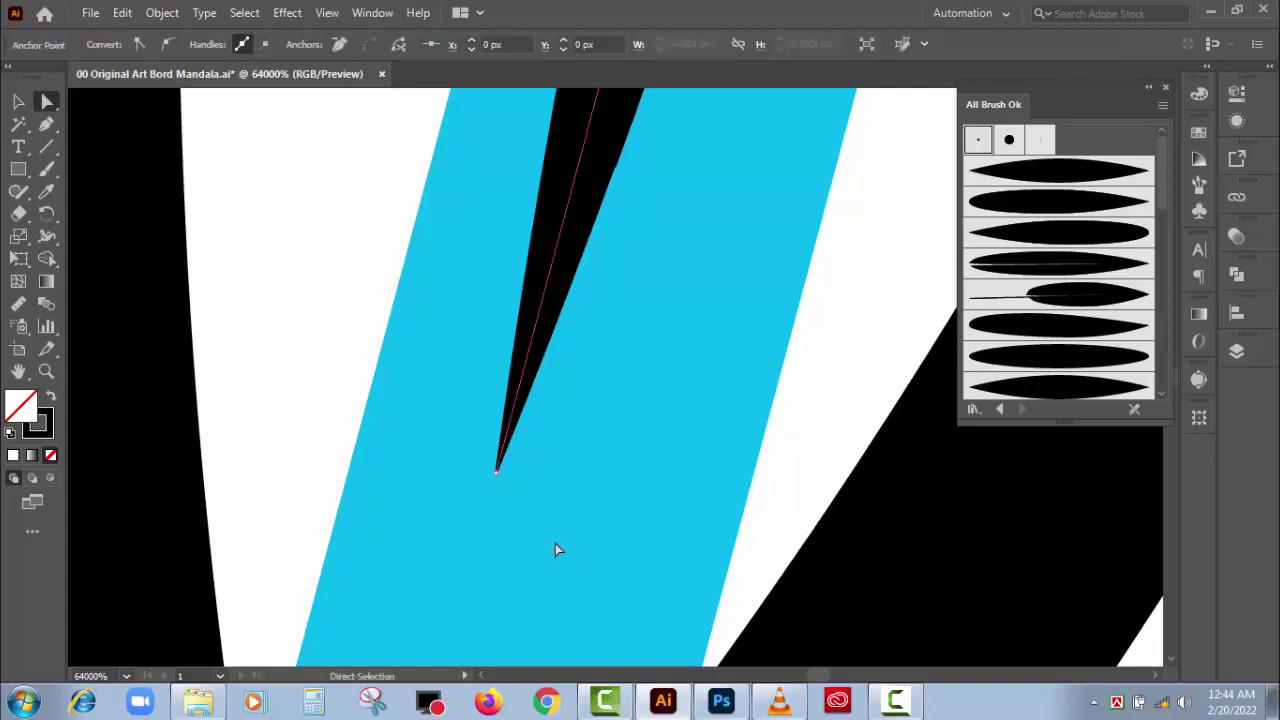
scroll(555, 540, down, 3)
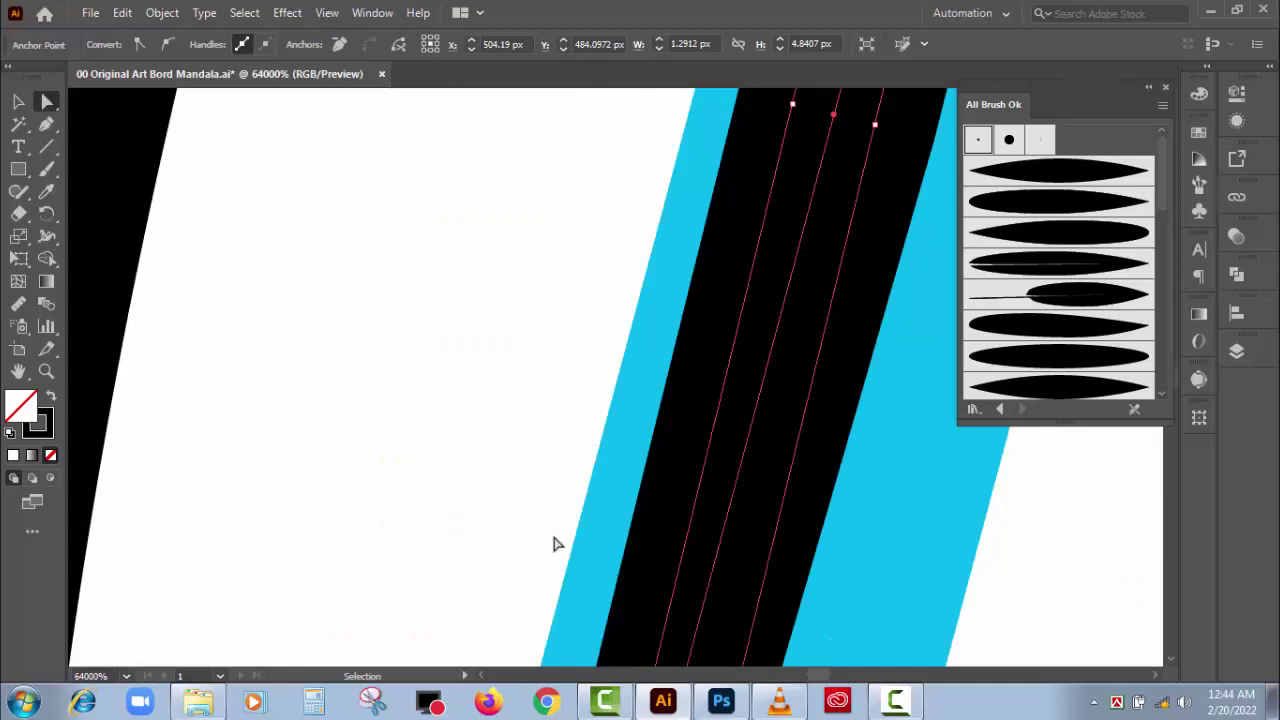
mouse_move(551, 534)
mouse_down()
mouse_move(423, 540)
mouse_move(431, 489)
mouse_up()
scroll(480, 260, down, 5)
scroll(434, 223, down, 3)
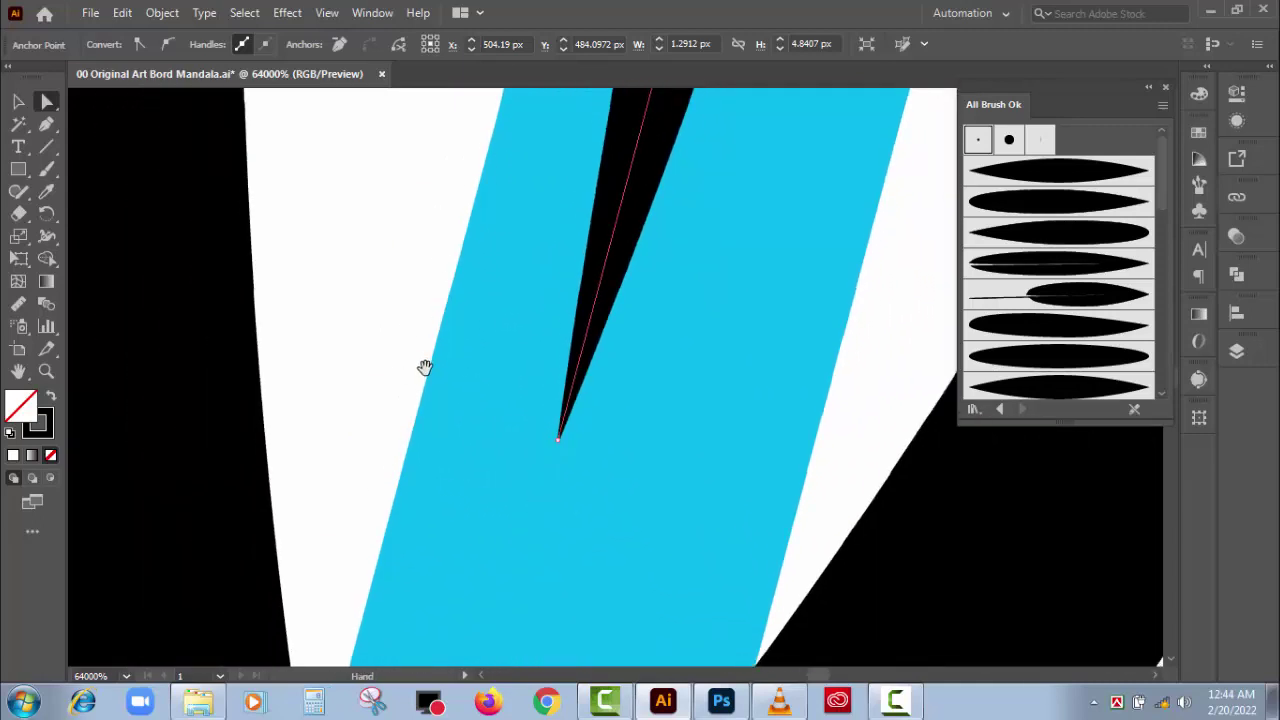
scroll(429, 361, up, 5)
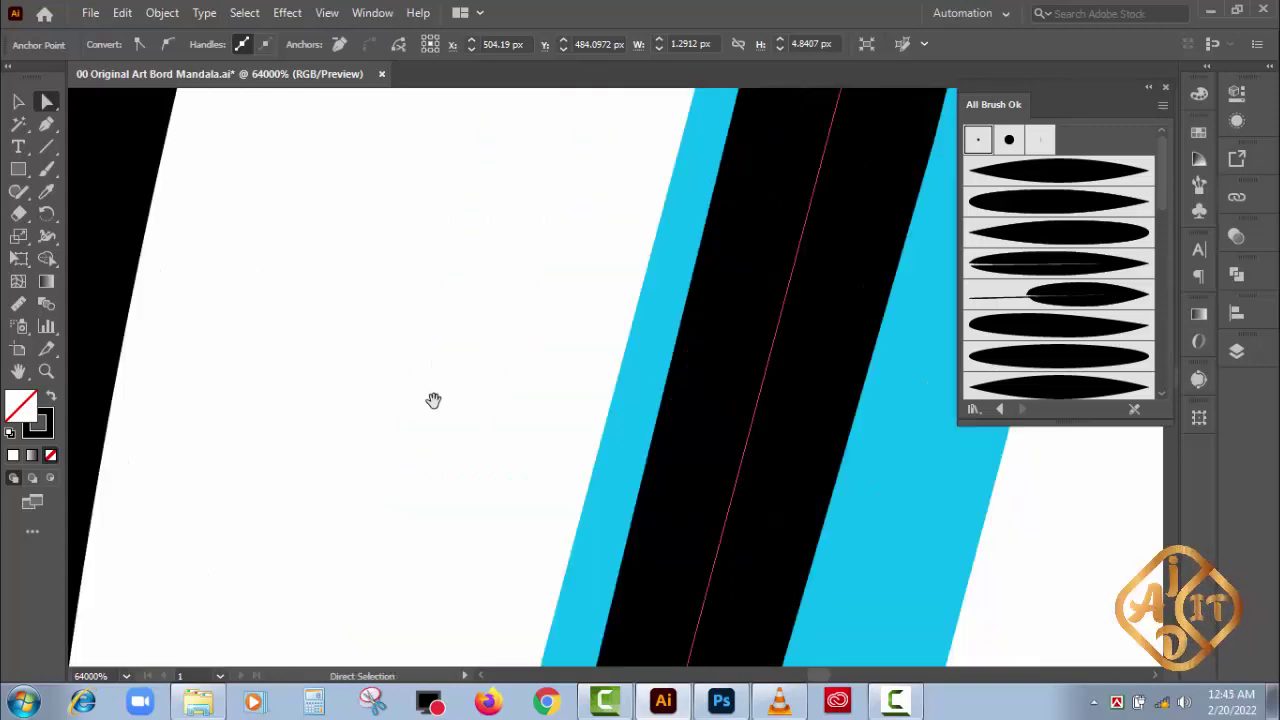
drag(453, 443, 491, 207)
drag(456, 455, 506, 451)
scroll(506, 451, down, 5)
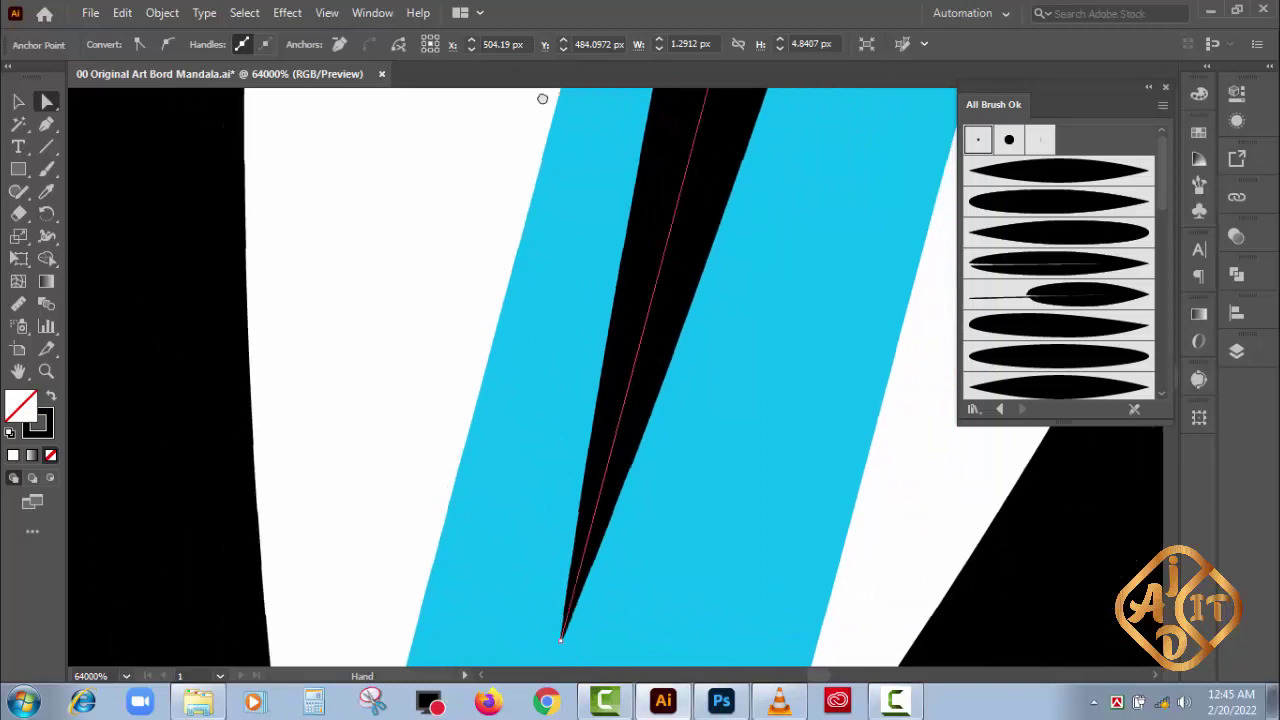
scroll(626, 434, down, 3)
click(663, 451)
mouse_move(797, 146)
mouse_down()
mouse_move(706, 206)
mouse_move(798, 37)
mouse_up()
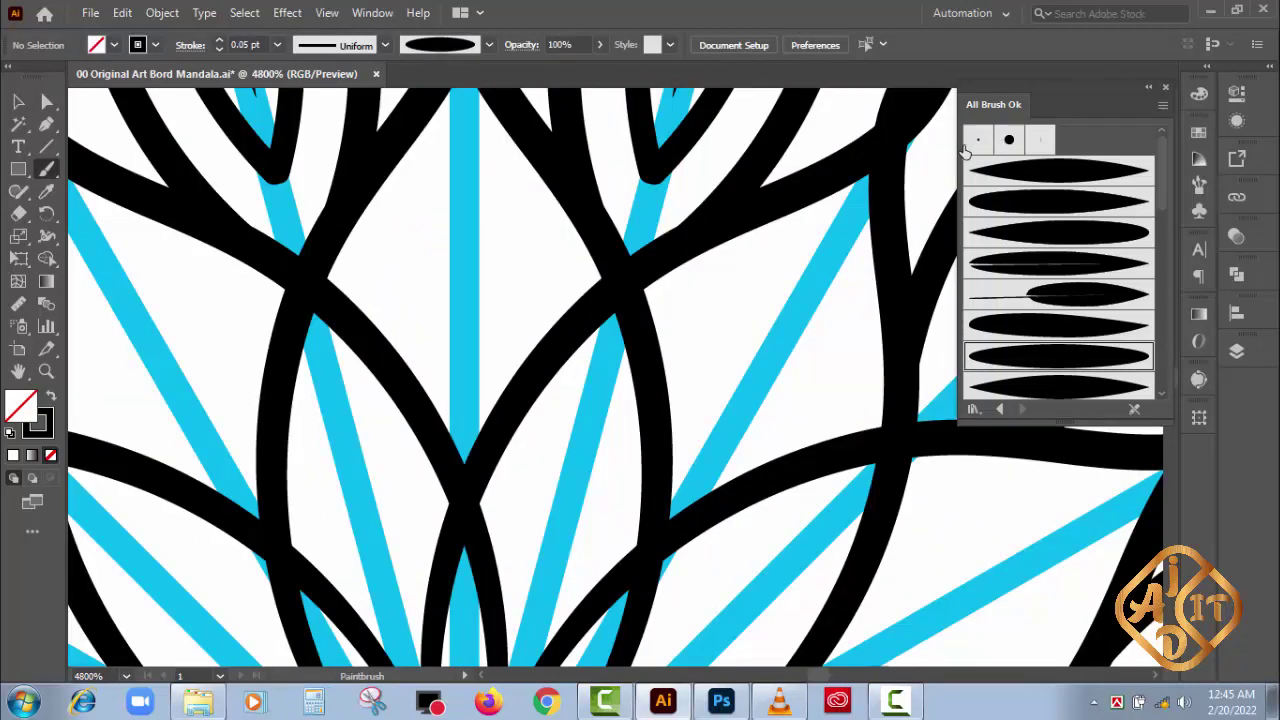
- Choose the 3 pt. Round brush, shrink it, and set stroke weight to 0.05 pt
click(979, 142)
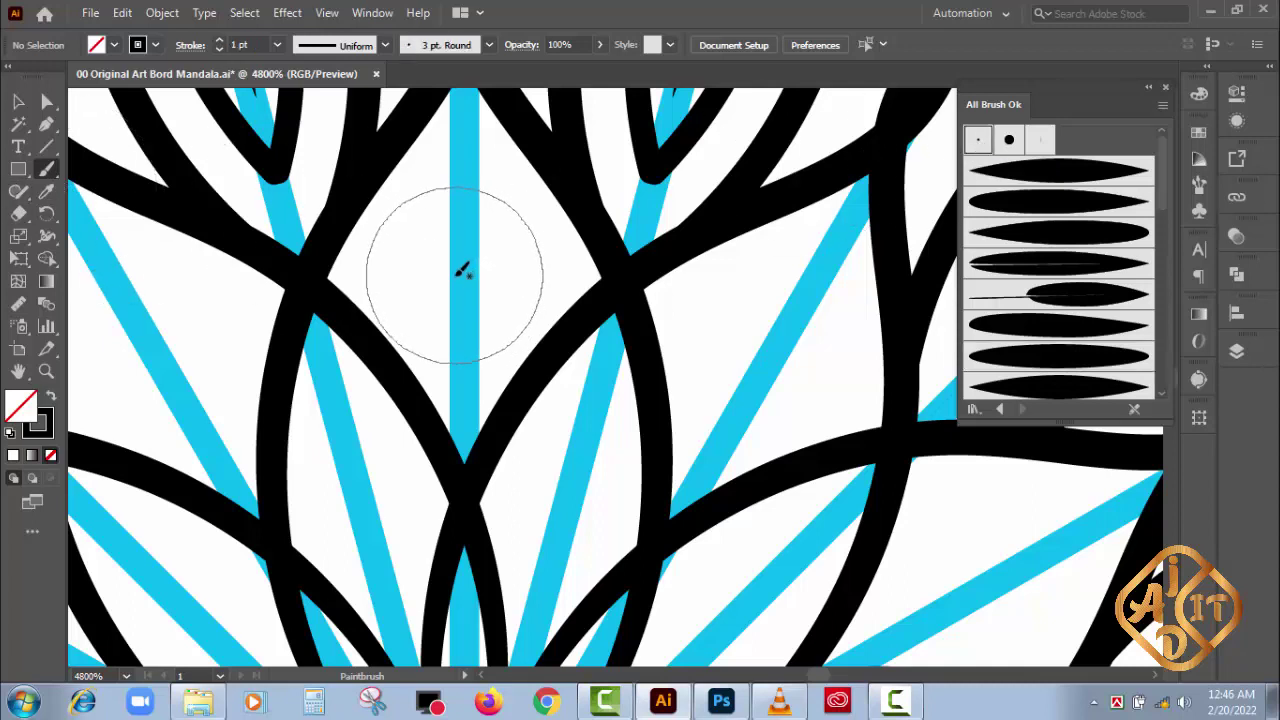
key(bracketleft)
key(bracketleft)
key(bracketleft)
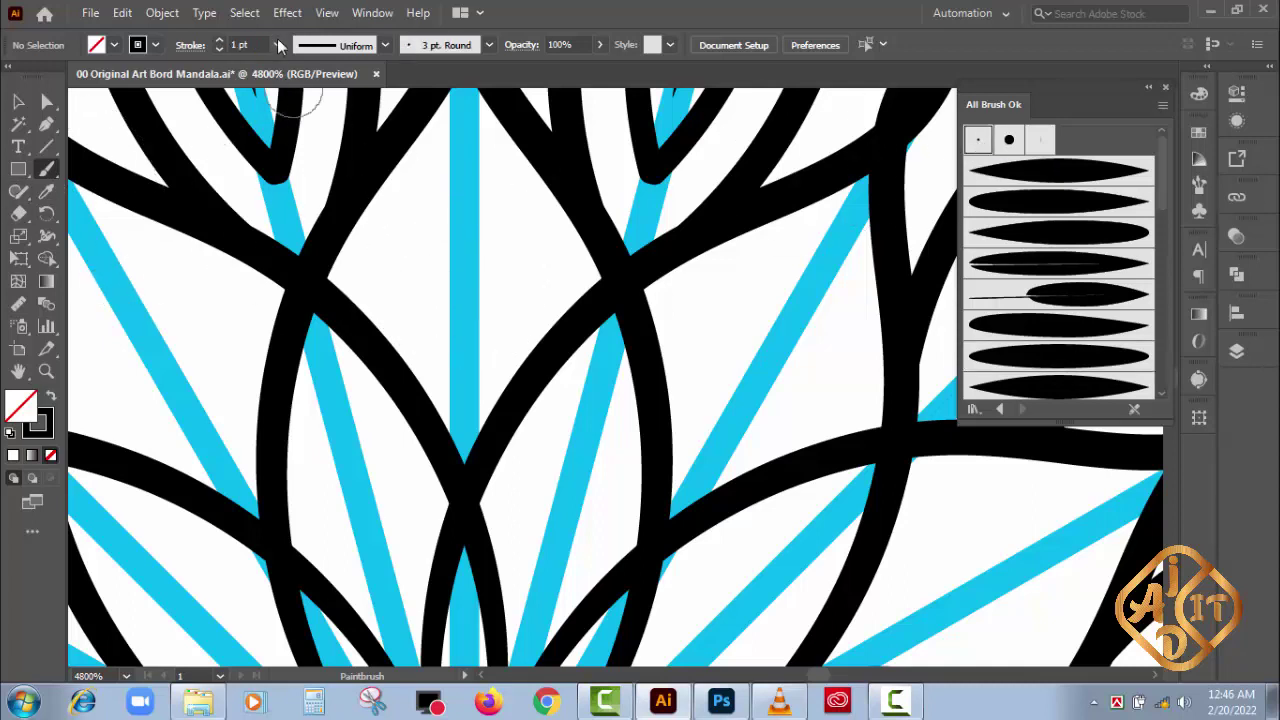
click(277, 45)
click(296, 65)
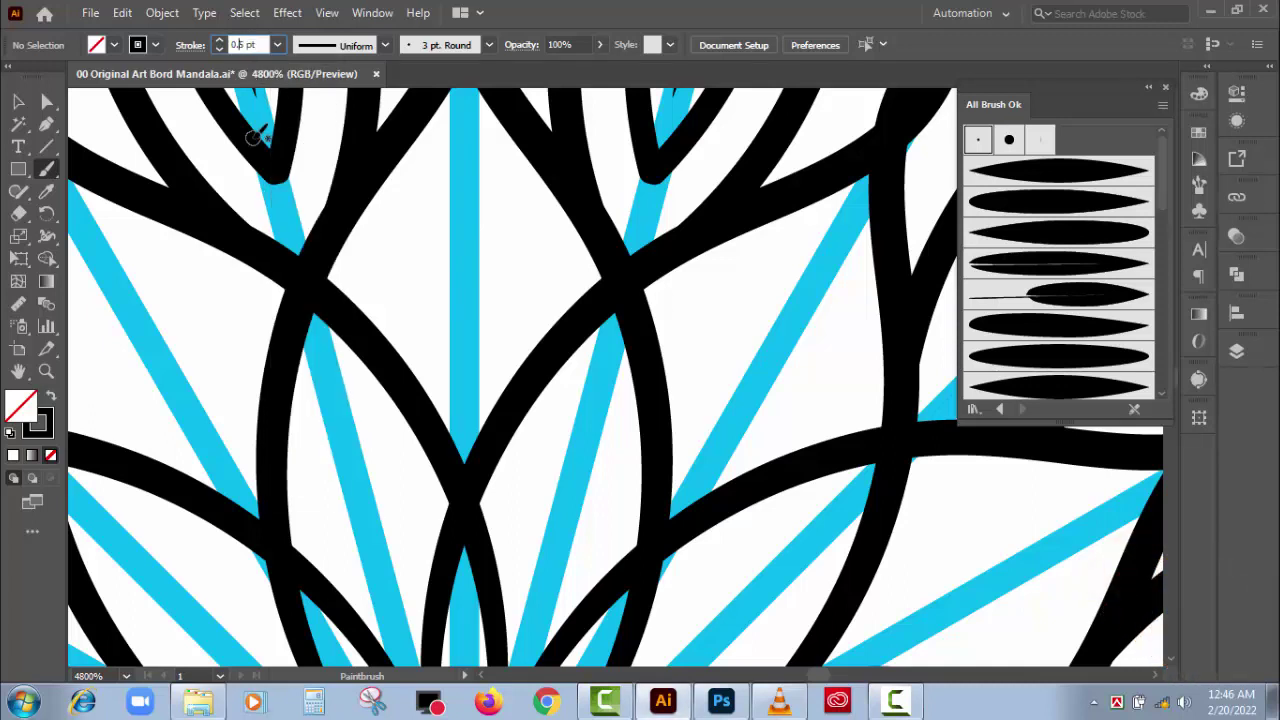
text(0.05)
key(Return)
- Paint a thin stroke up from the black curve that mirrors into a leaf
key(v)
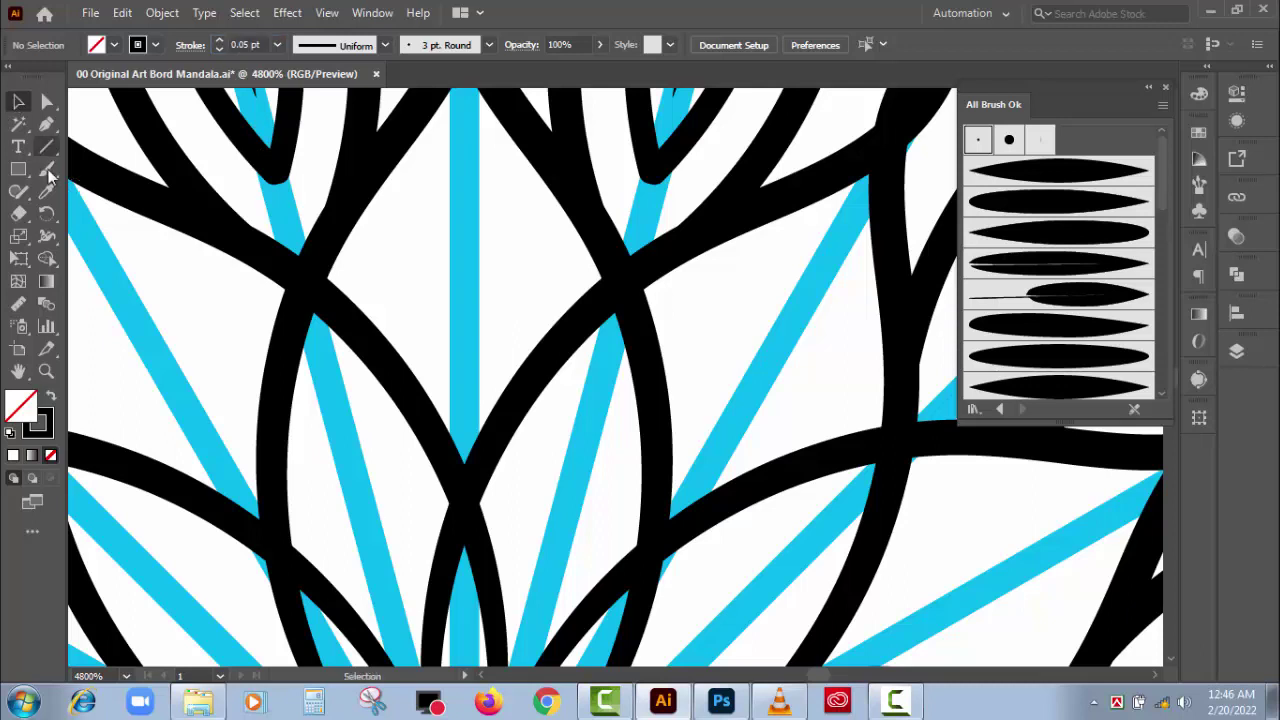
click(48, 172)
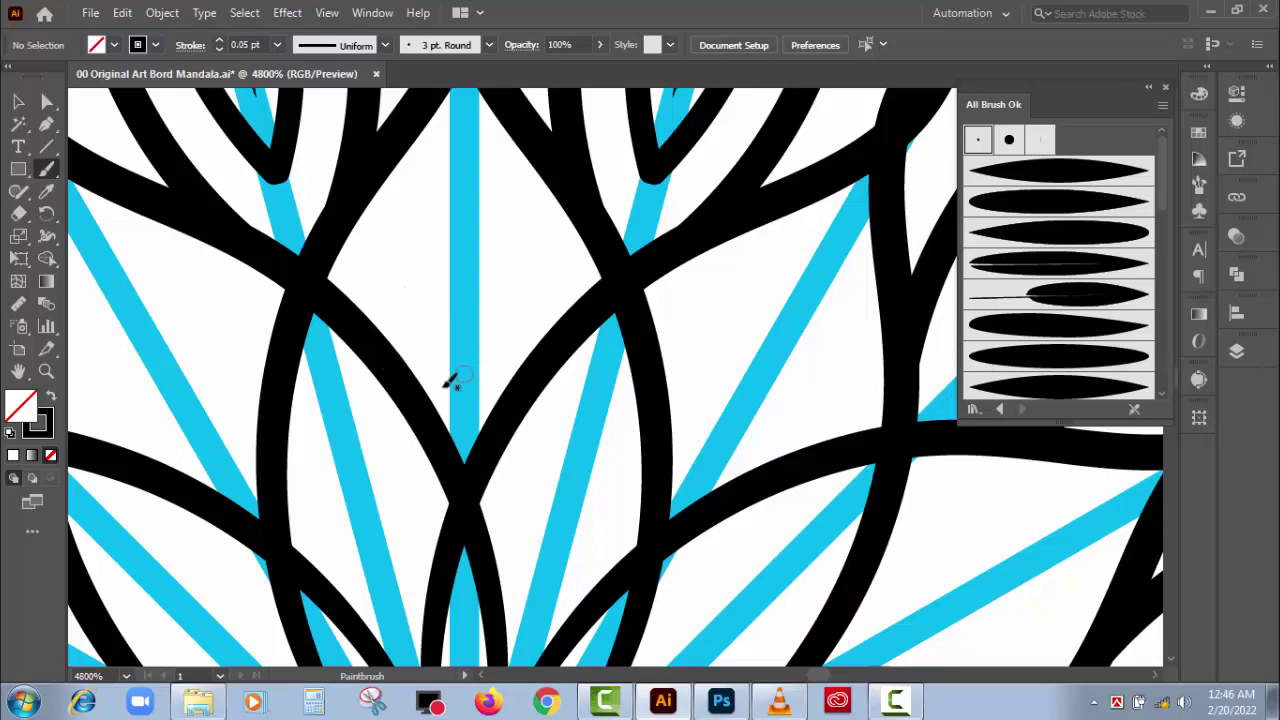
drag(408, 378, 402, 270)
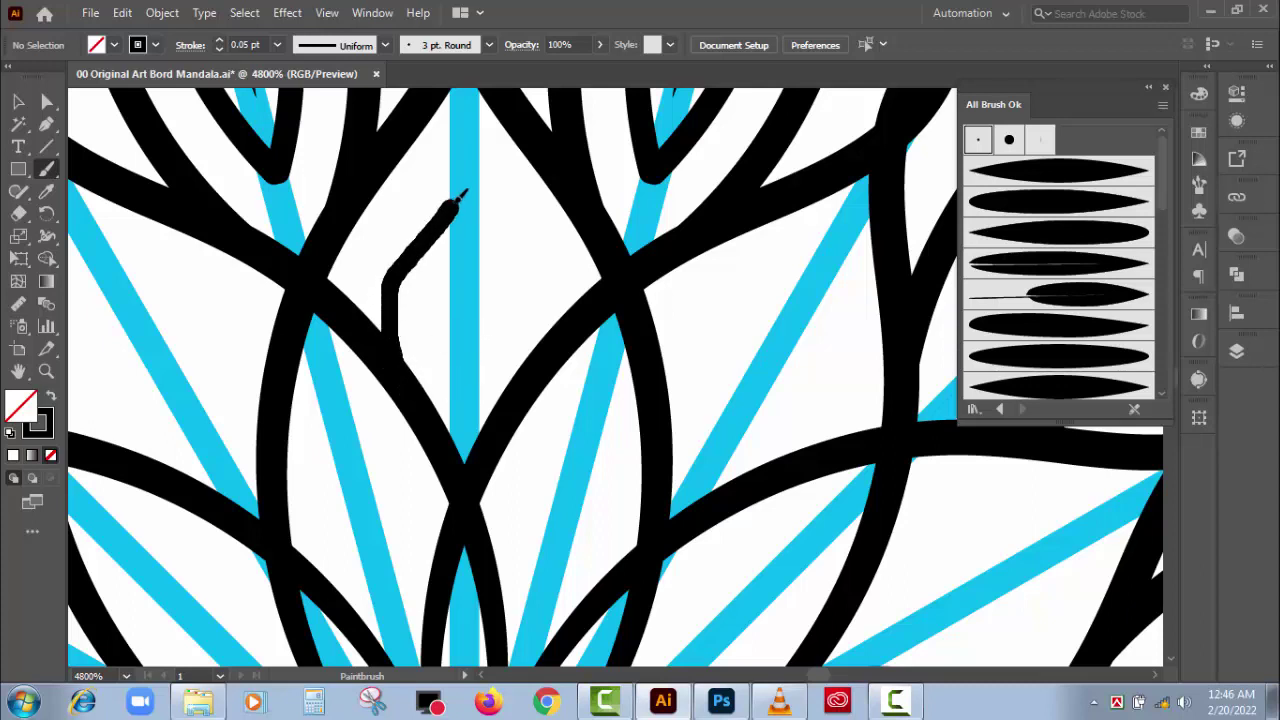
drag(402, 270, 466, 172)
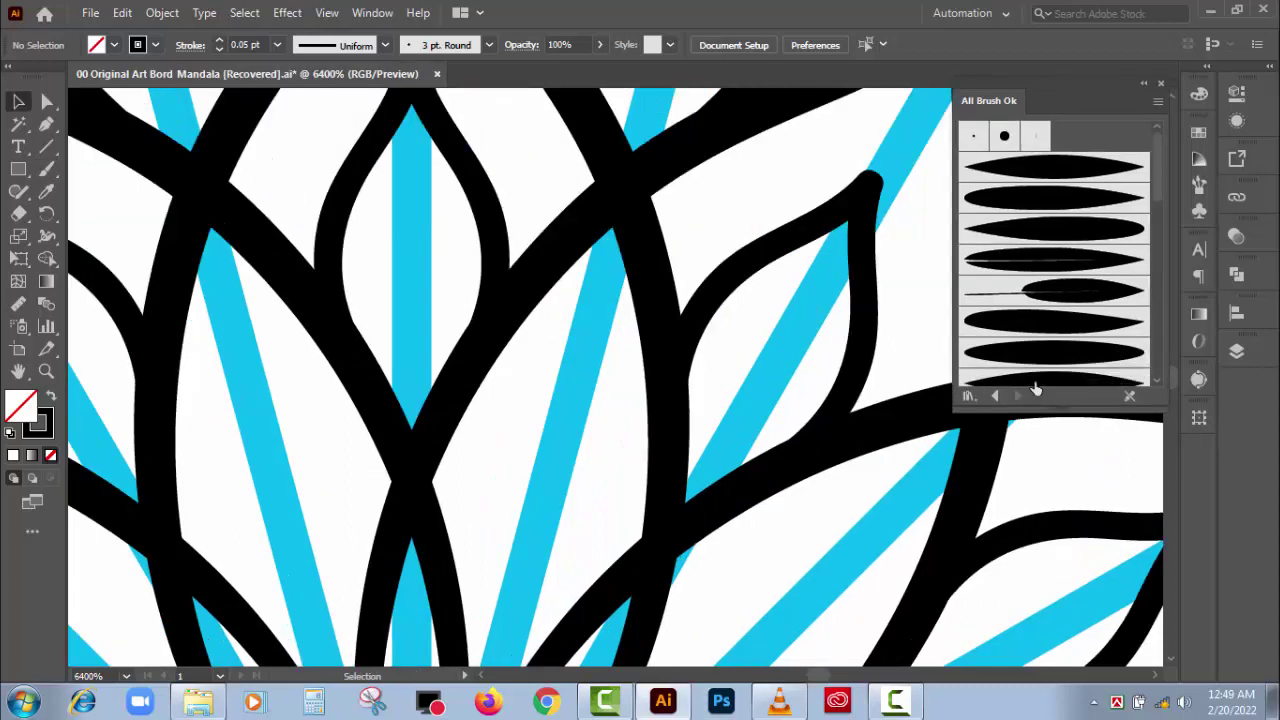
- Paint a short tapered-oval brush stroke inside the central petal
click(1027, 360)
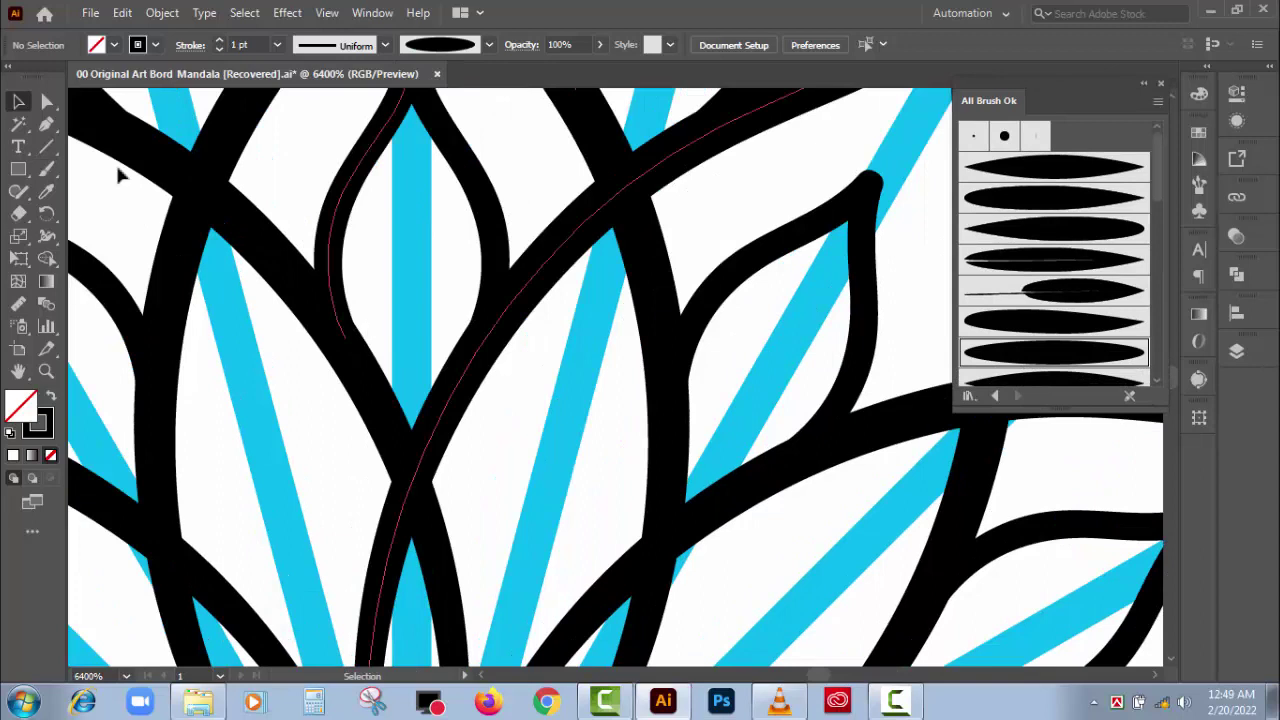
click(277, 45)
click(46, 169)
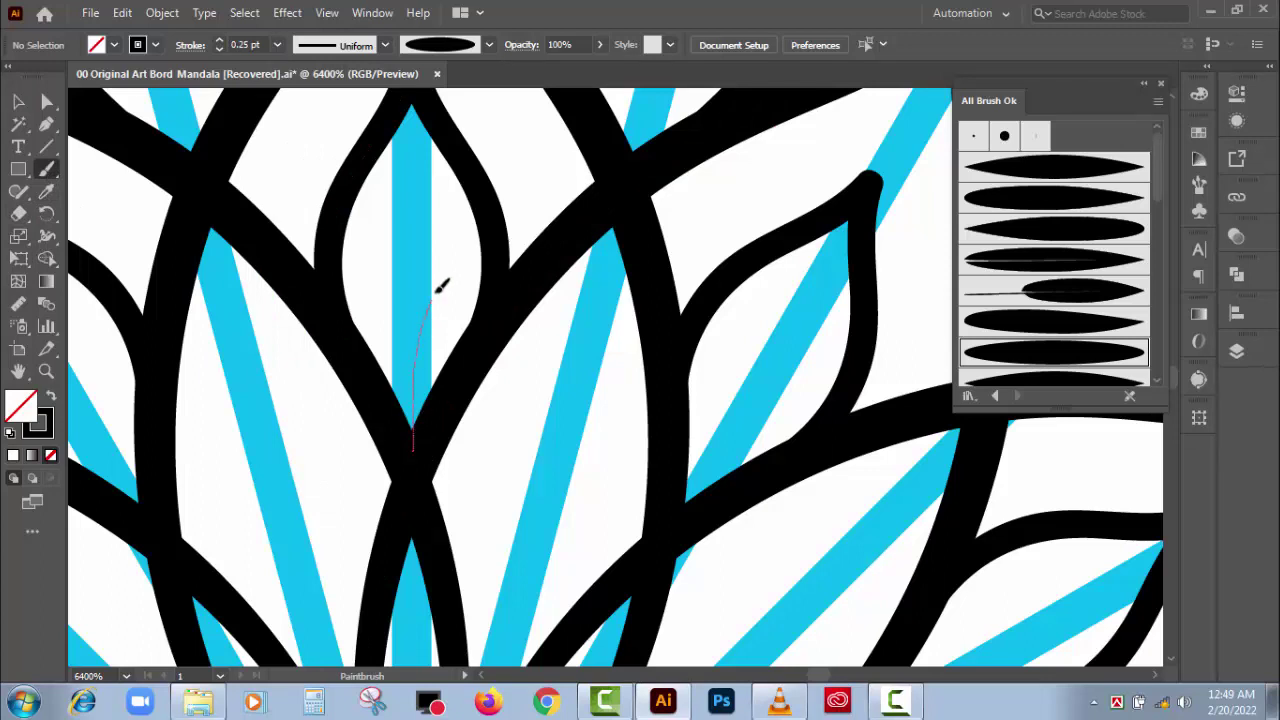
drag(437, 291, 470, 238)
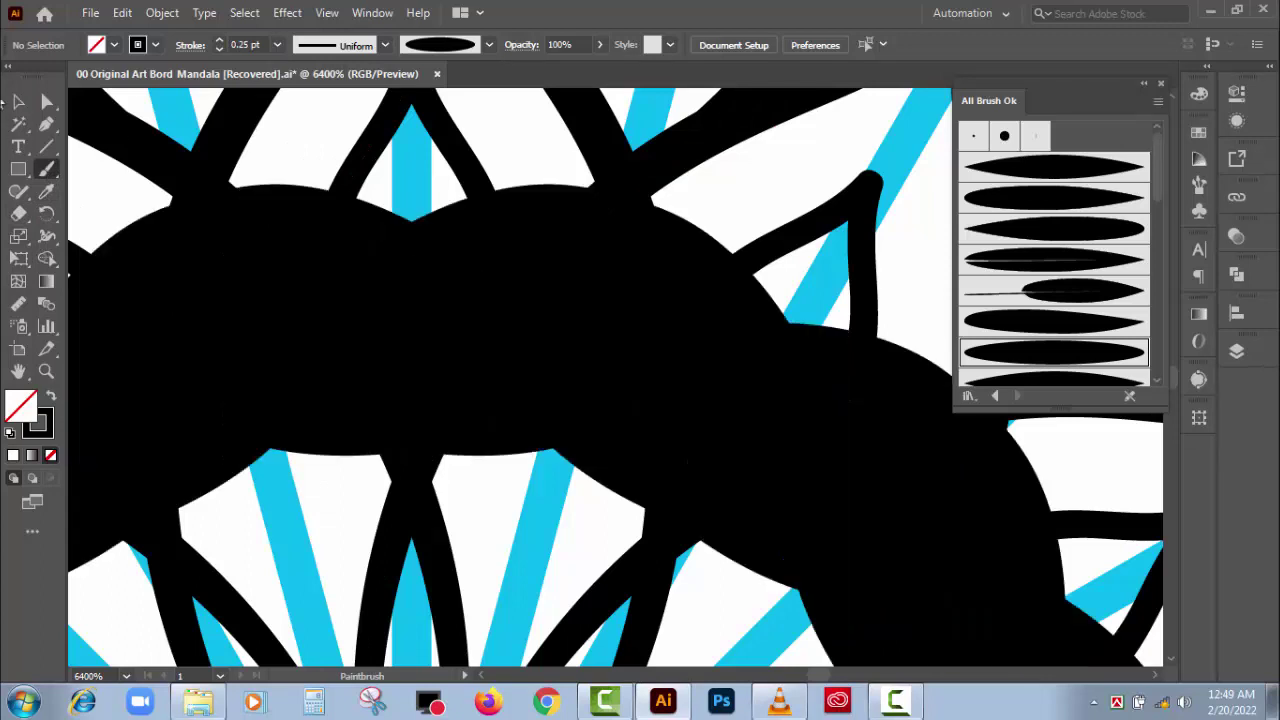
key(v)
- Change the new stroke's weight, reshaping the central petal stroke into a tulip
click(421, 331)
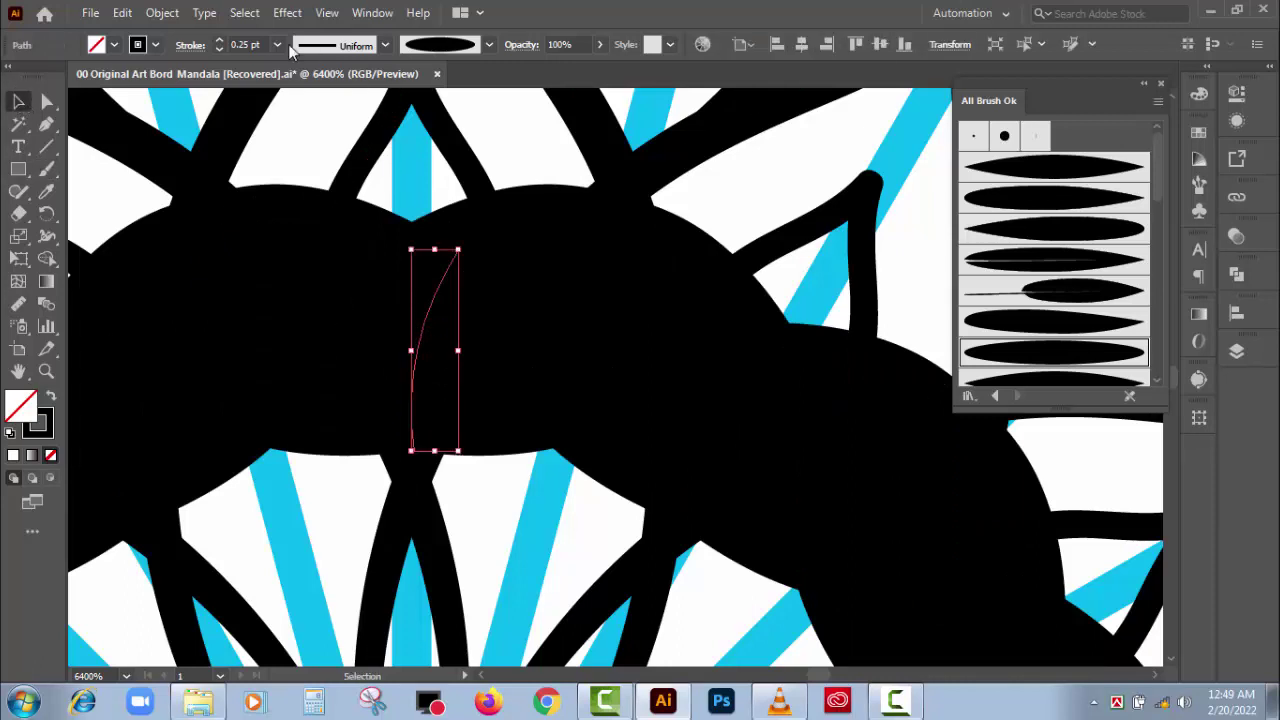
click(246, 46)
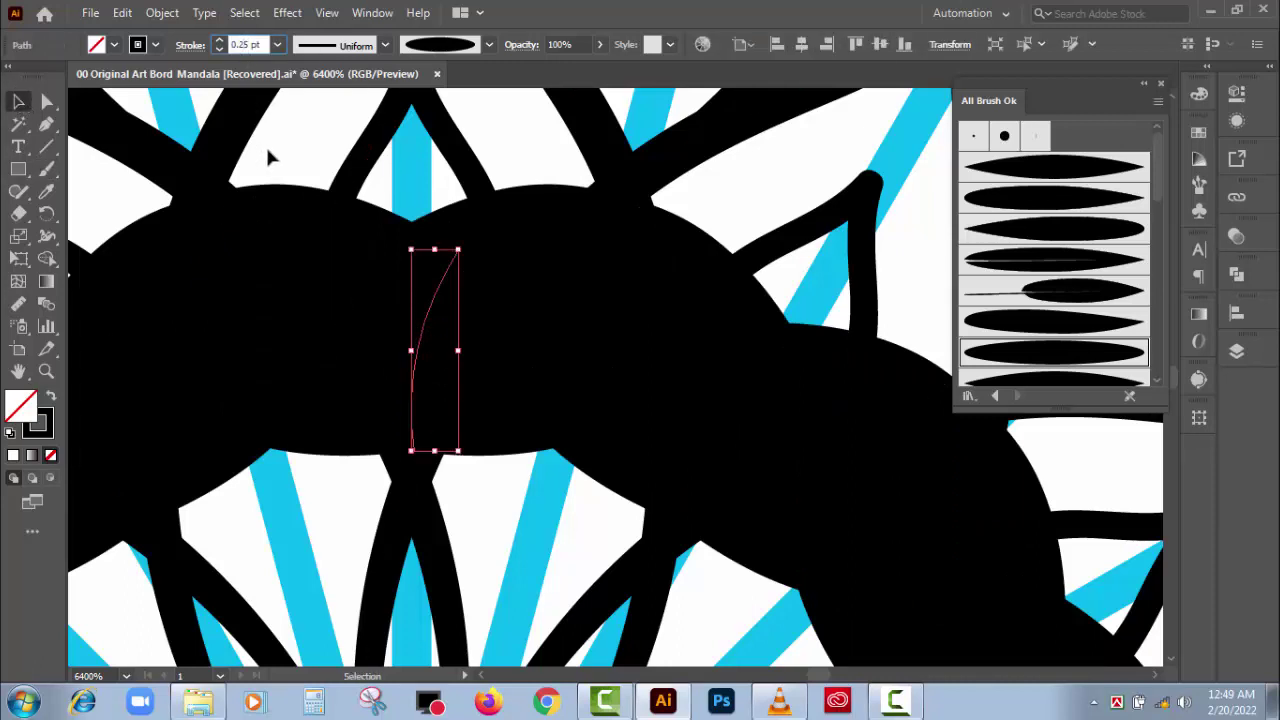
key(BackSpace)
text(0)
key(Return)
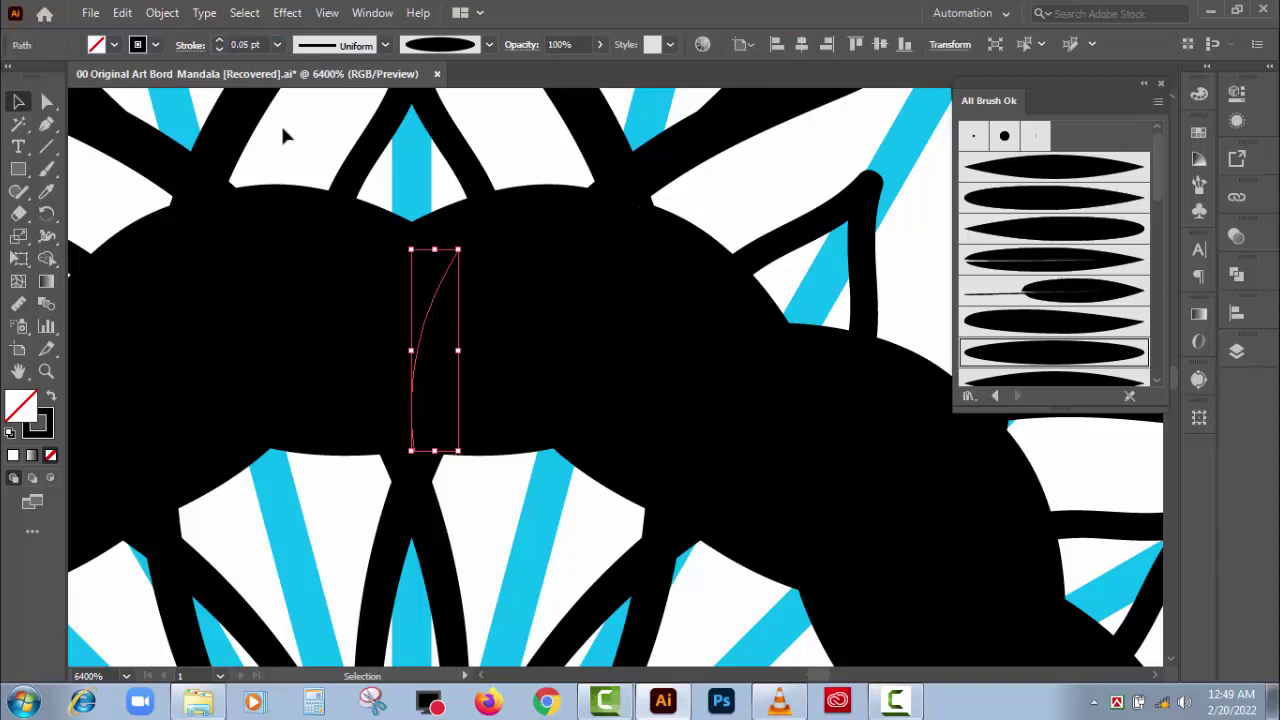
click(282, 355)
click(425, 365)
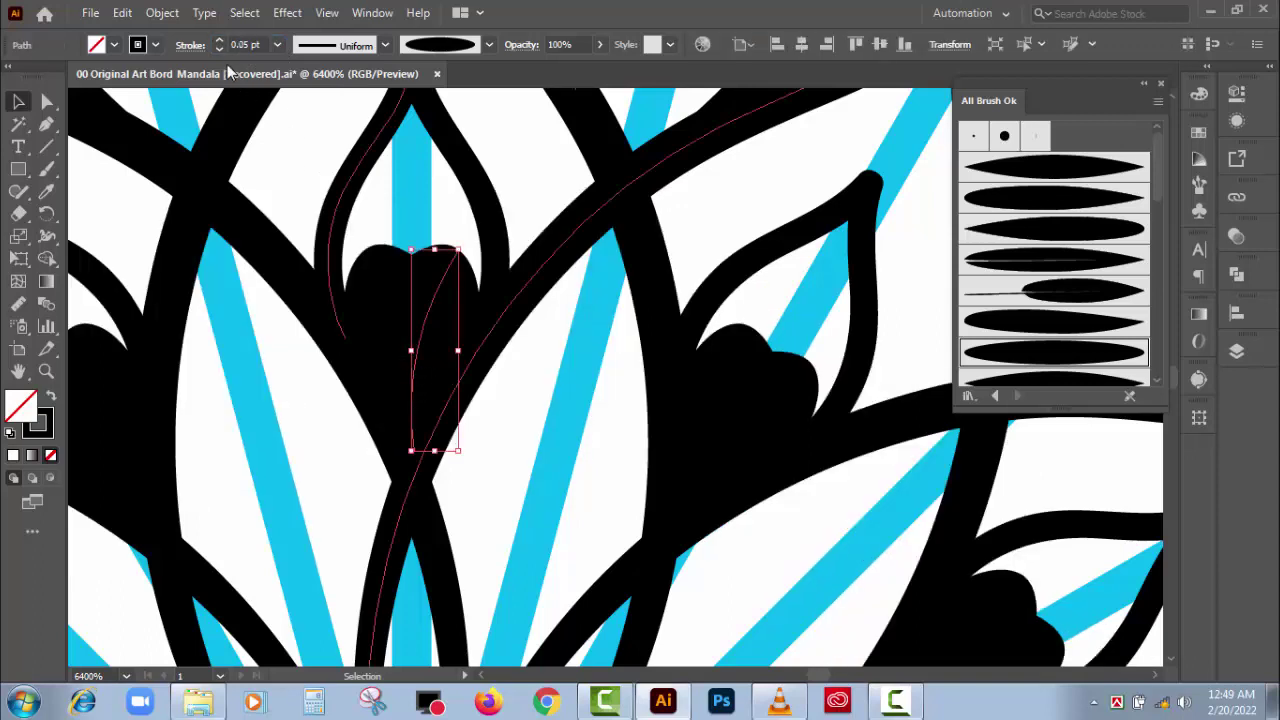
click(245, 45)
text(1)
click(294, 150)
- Refine the central leaf stroke's weight (0.03 pt, 0.01 pt) and zoom out to 3200%
click(416, 335)
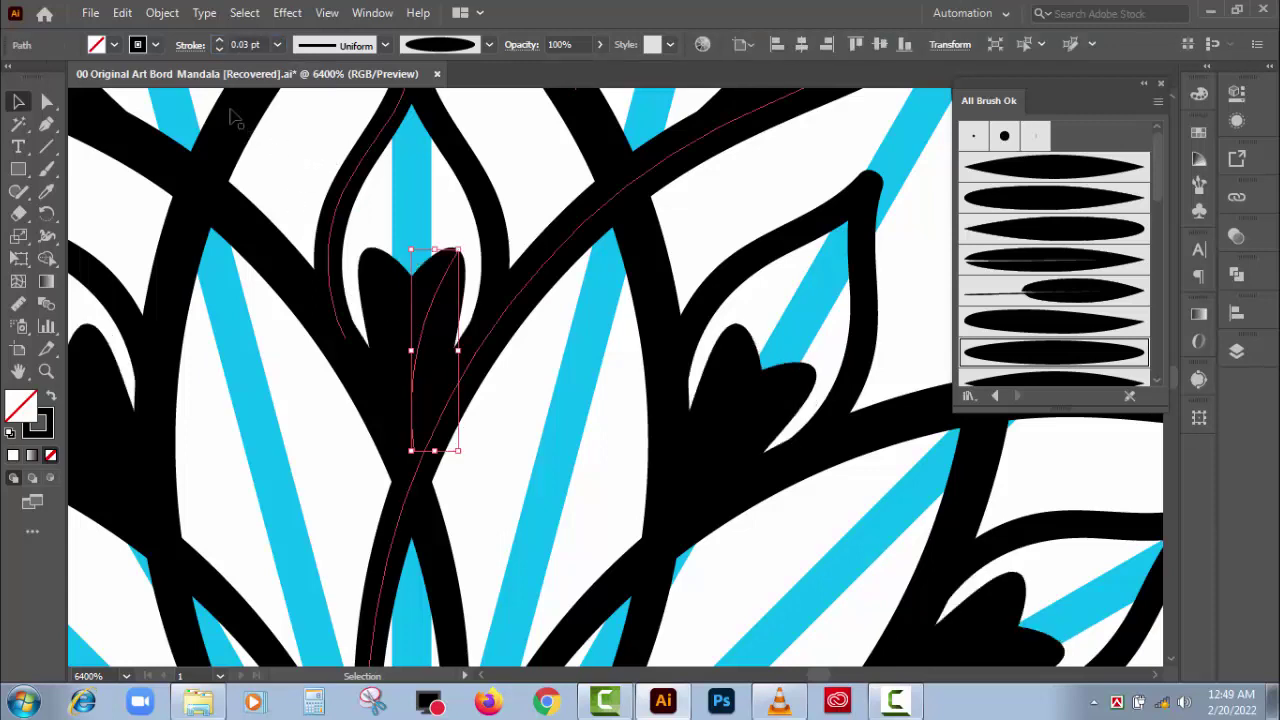
click(245, 45)
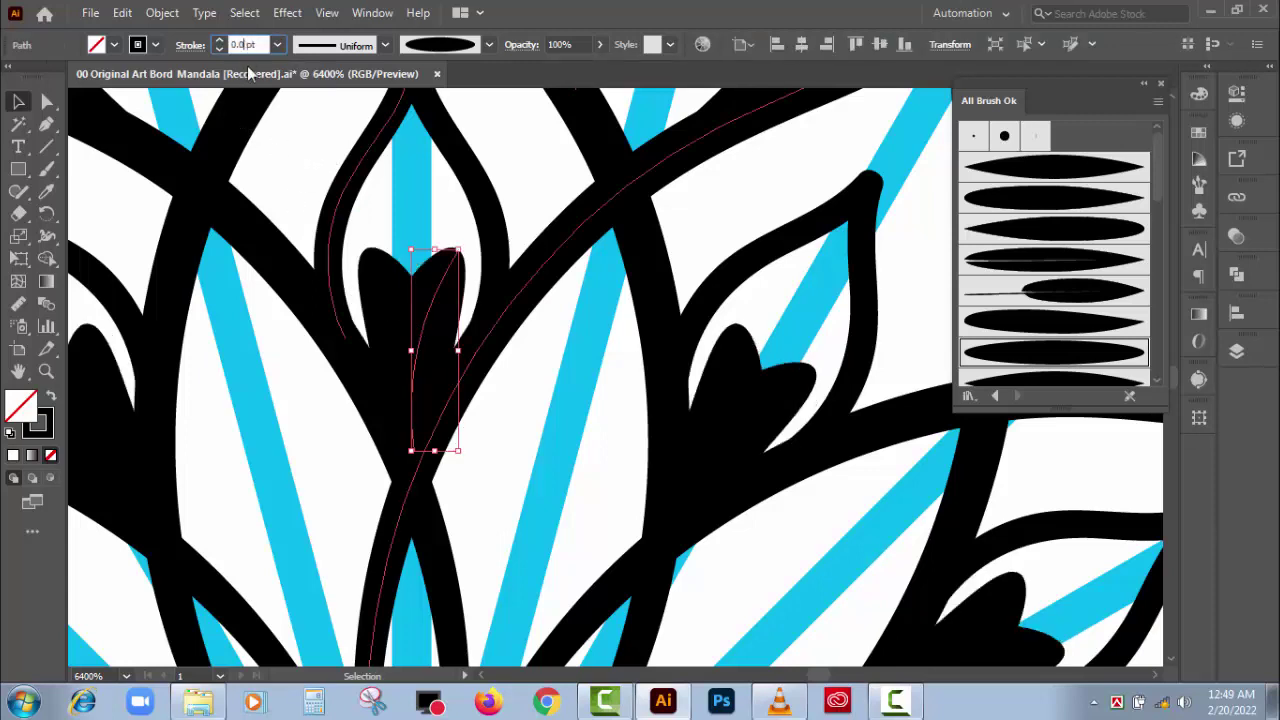
text(0.01)
click(284, 182)
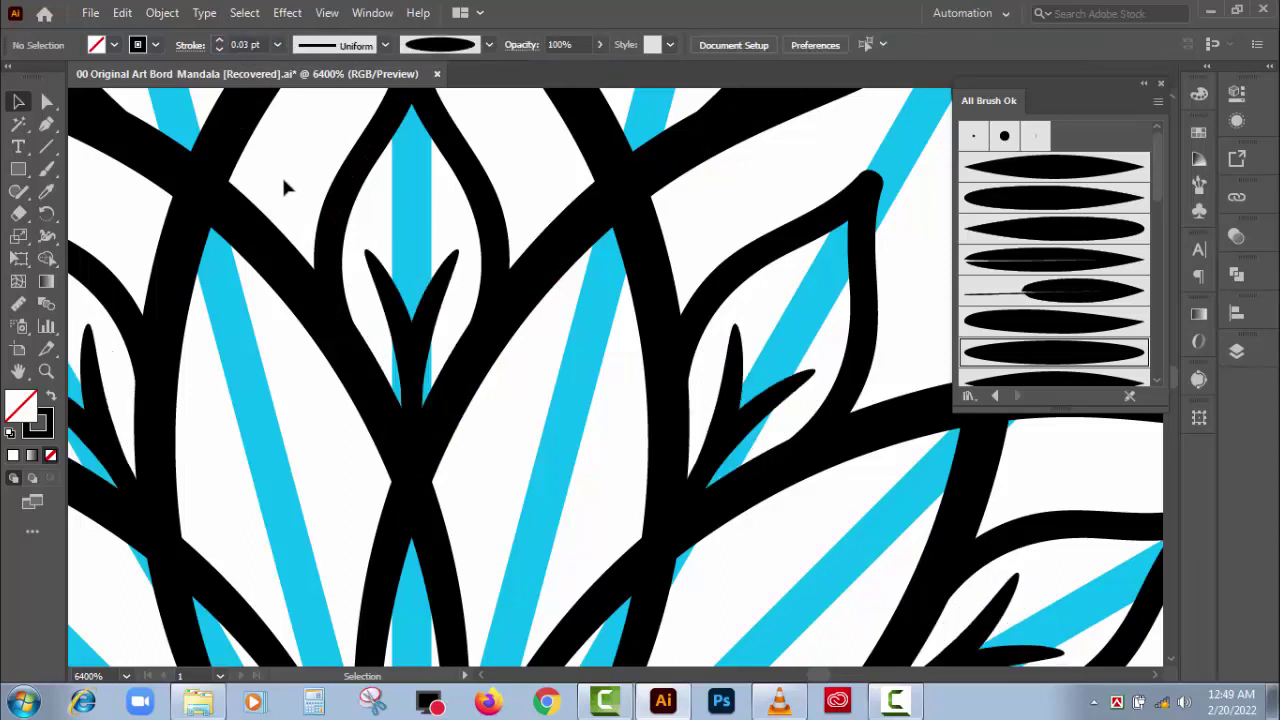
click(424, 370)
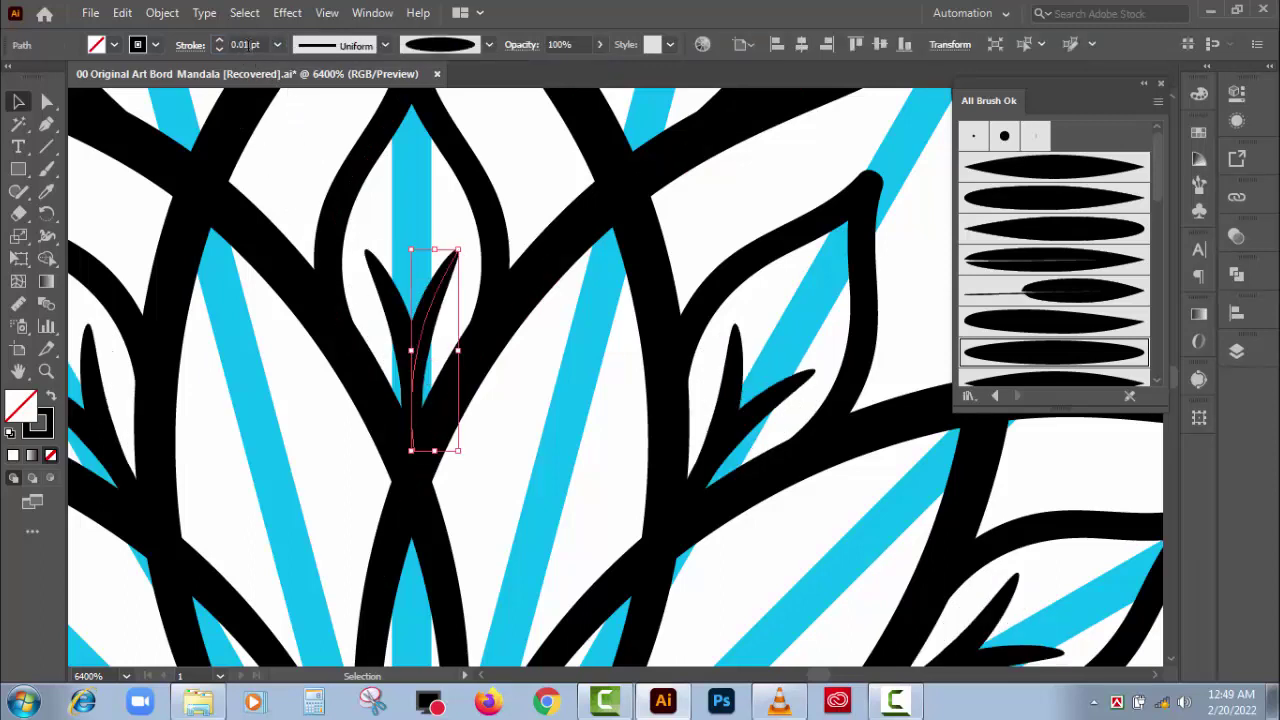
text(1)
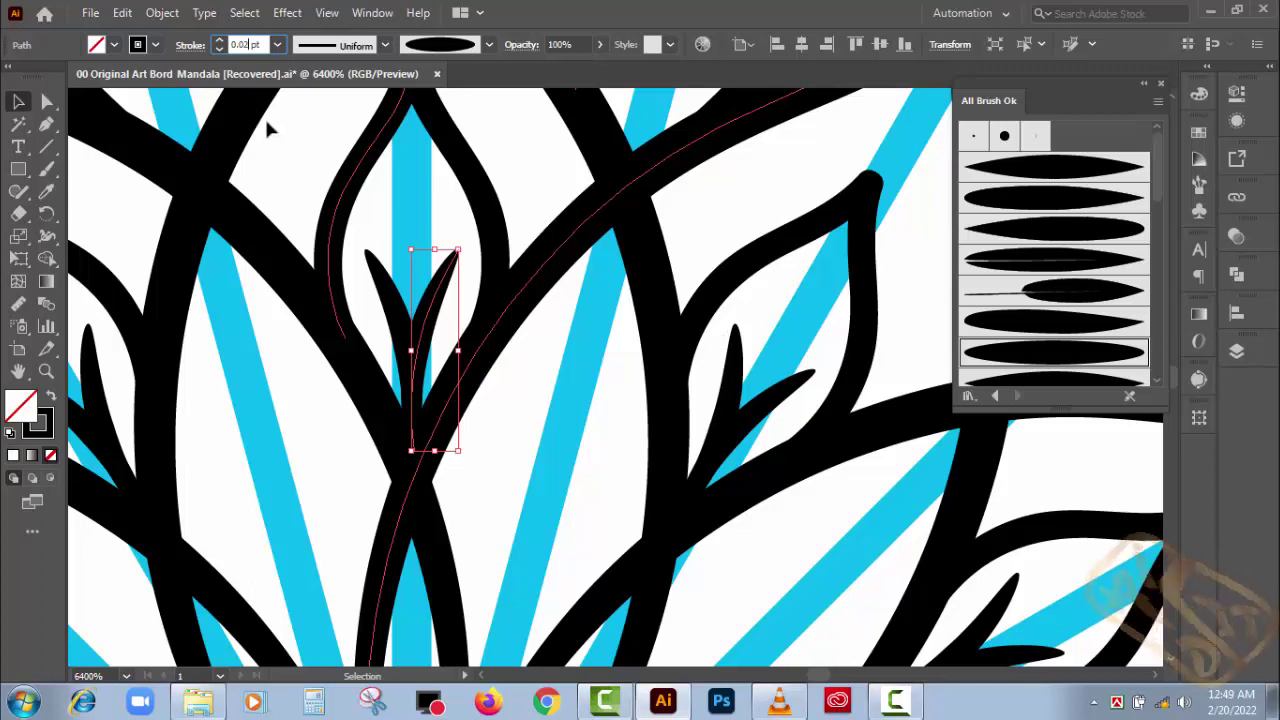
key(Return)
click(277, 163)
click(419, 390)
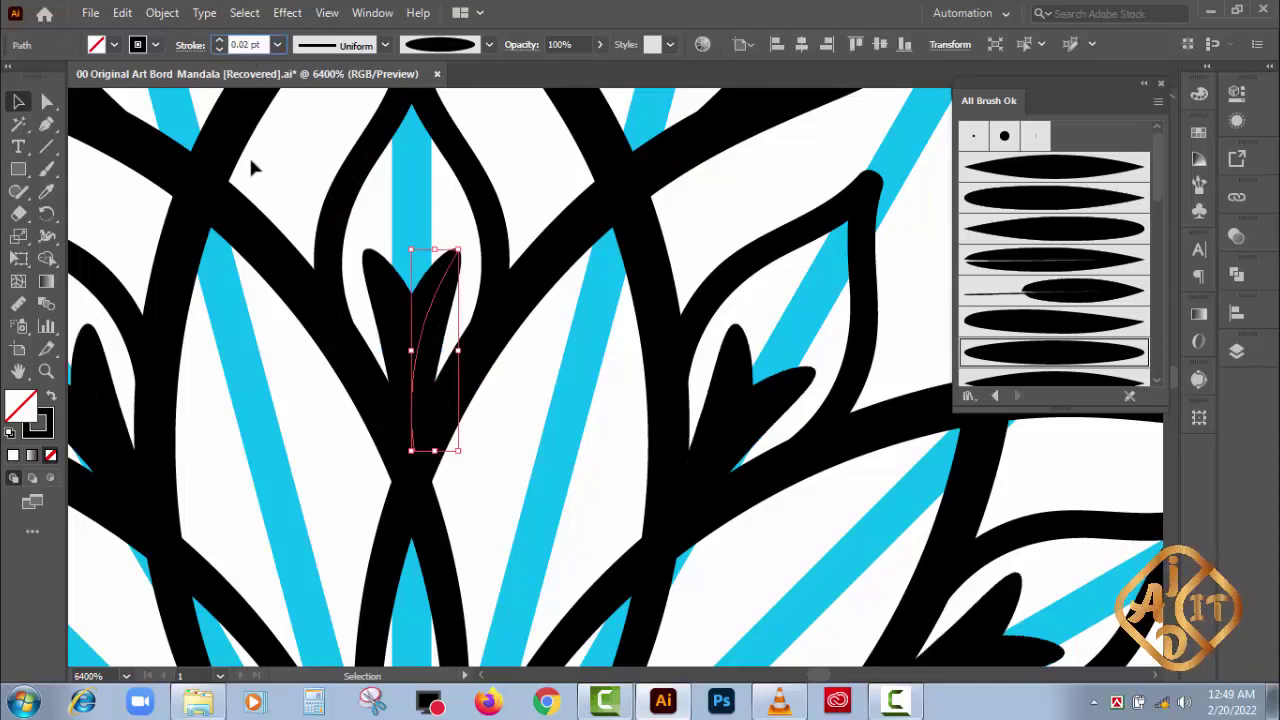
key(BackSpace)
text(1)
text(5)
click(281, 188)
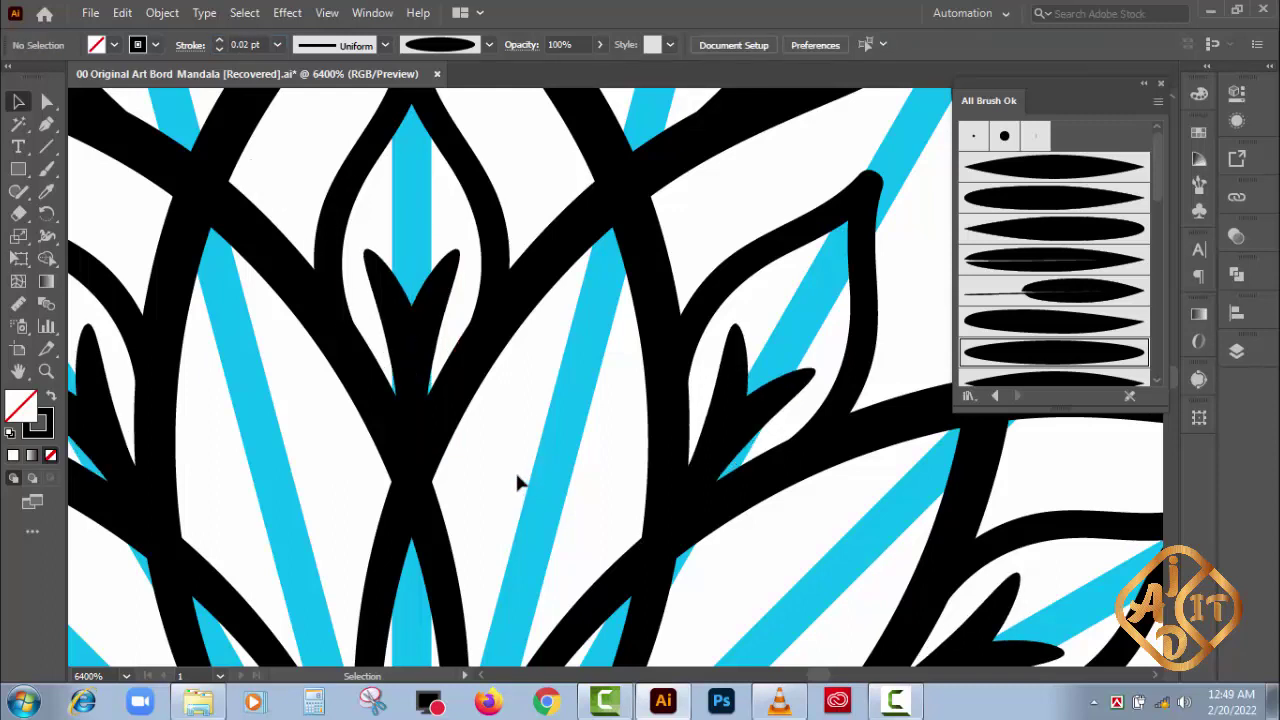
key(ctrl+minus)
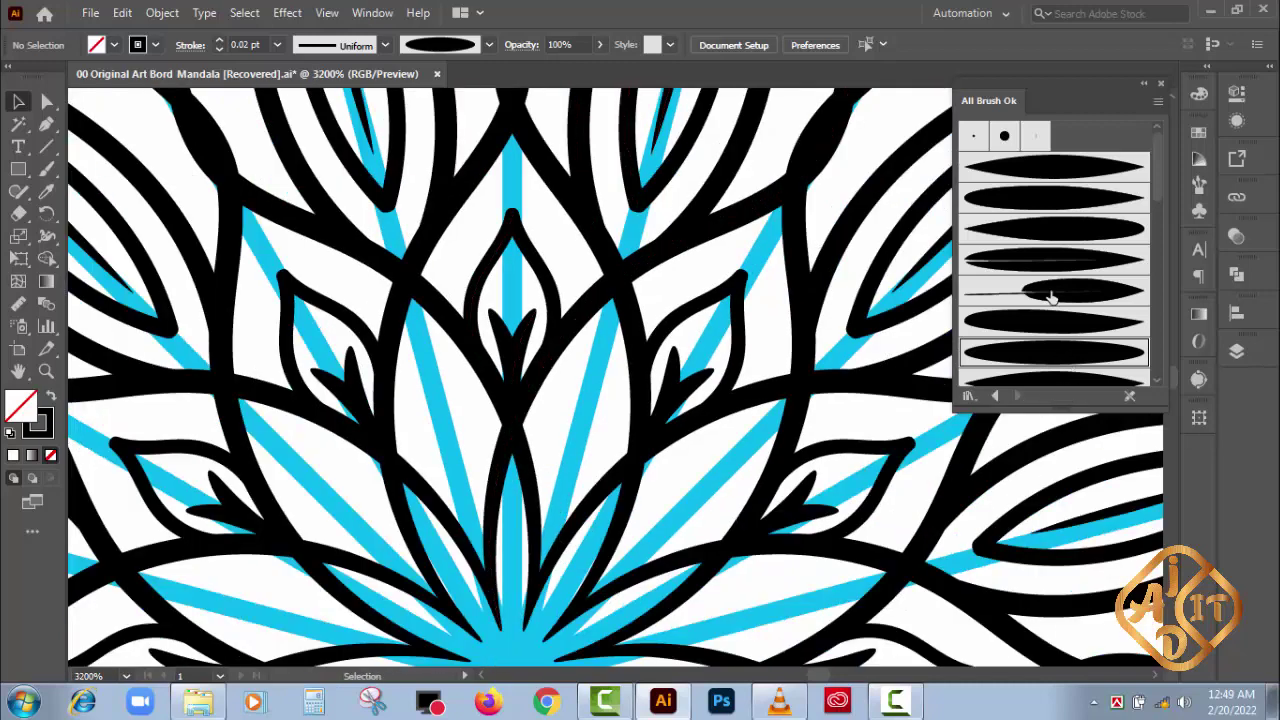
- Pick the wispy tapered brush from All Brush Ok and paint grass sprigs
scroll(1050, 295, down, 5)
click(1073, 335)
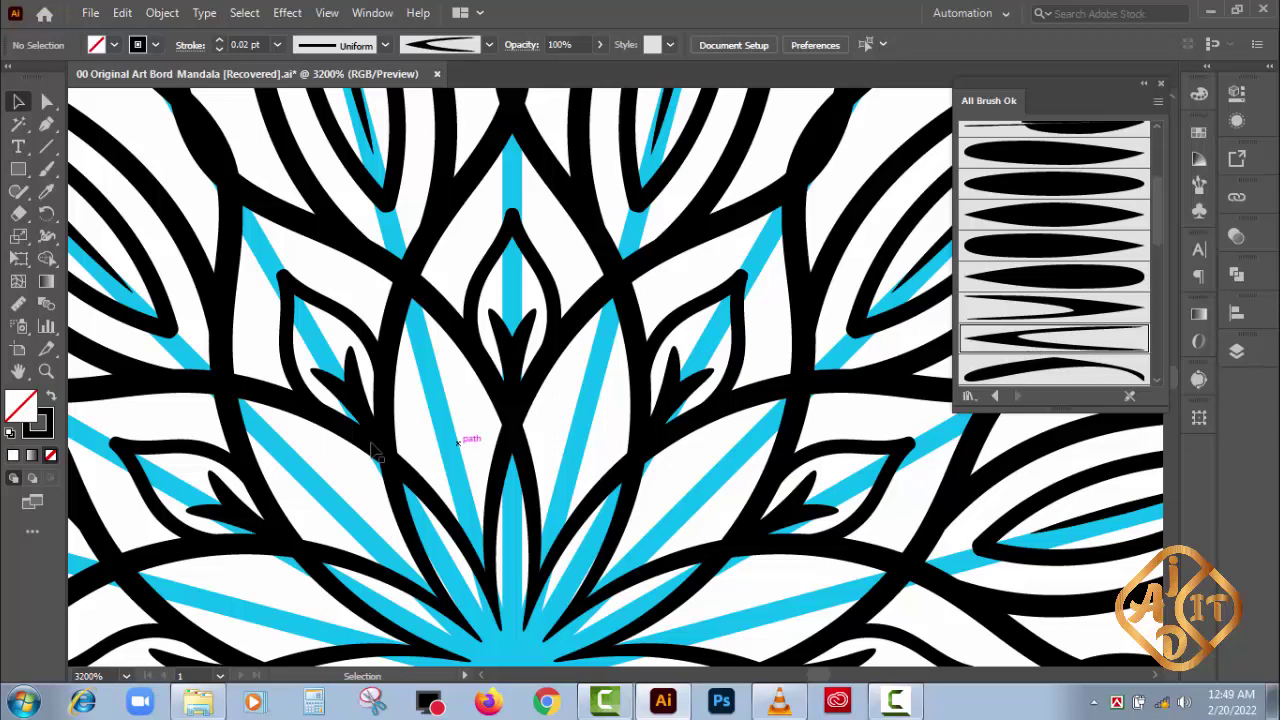
key(b)
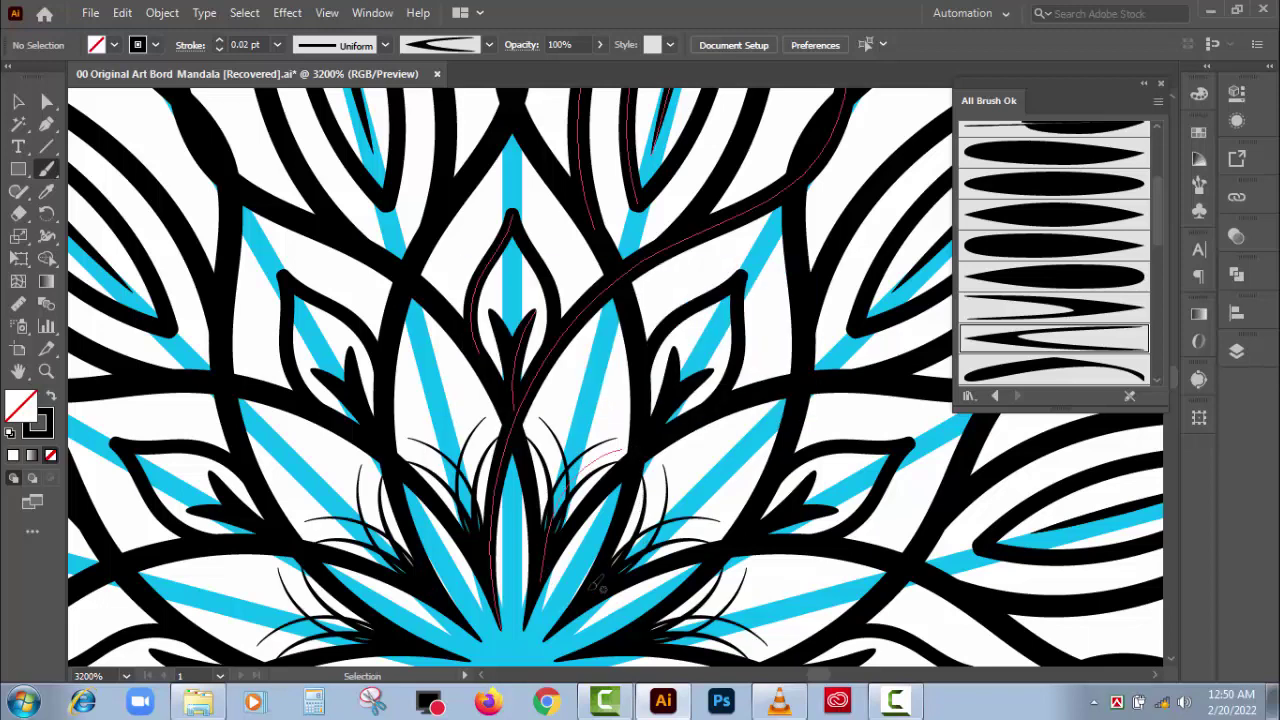
key(ctrl+=)
scroll(581, 458, down, 3)
scroll(495, 415, down, 1)
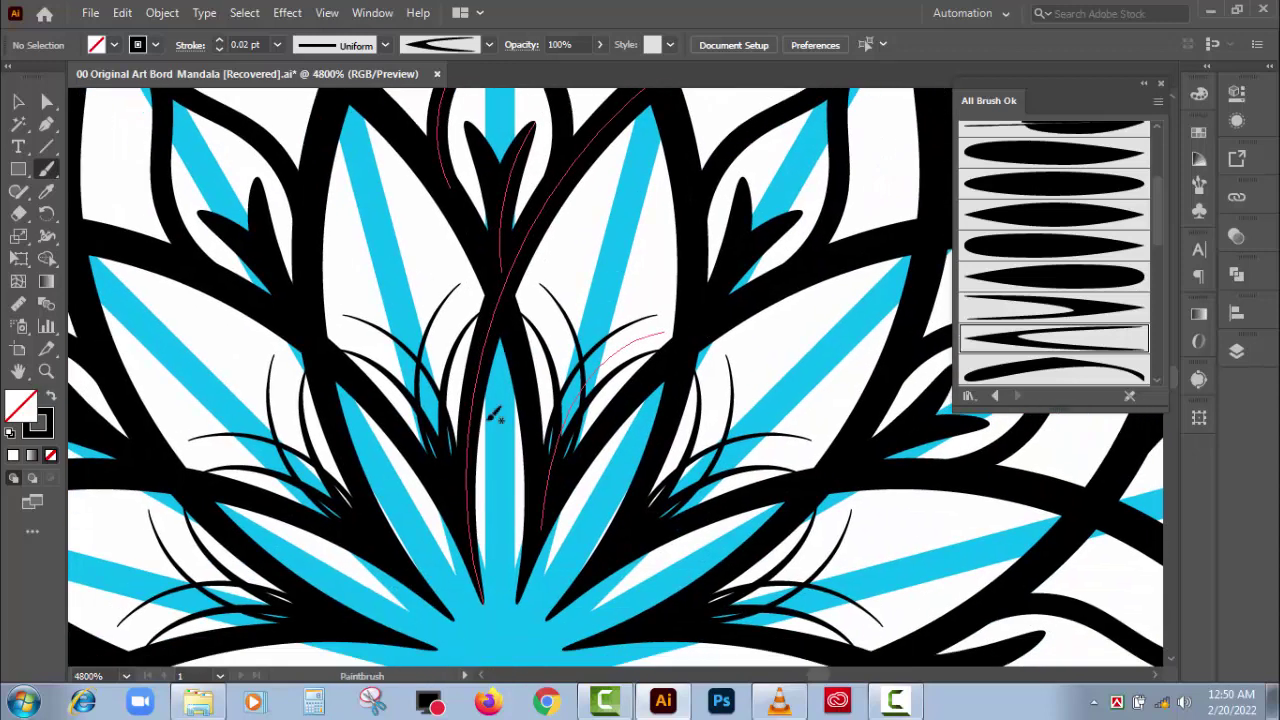
- Lengthen one grass sprig upward and reposition its bottom anchor
key(v)
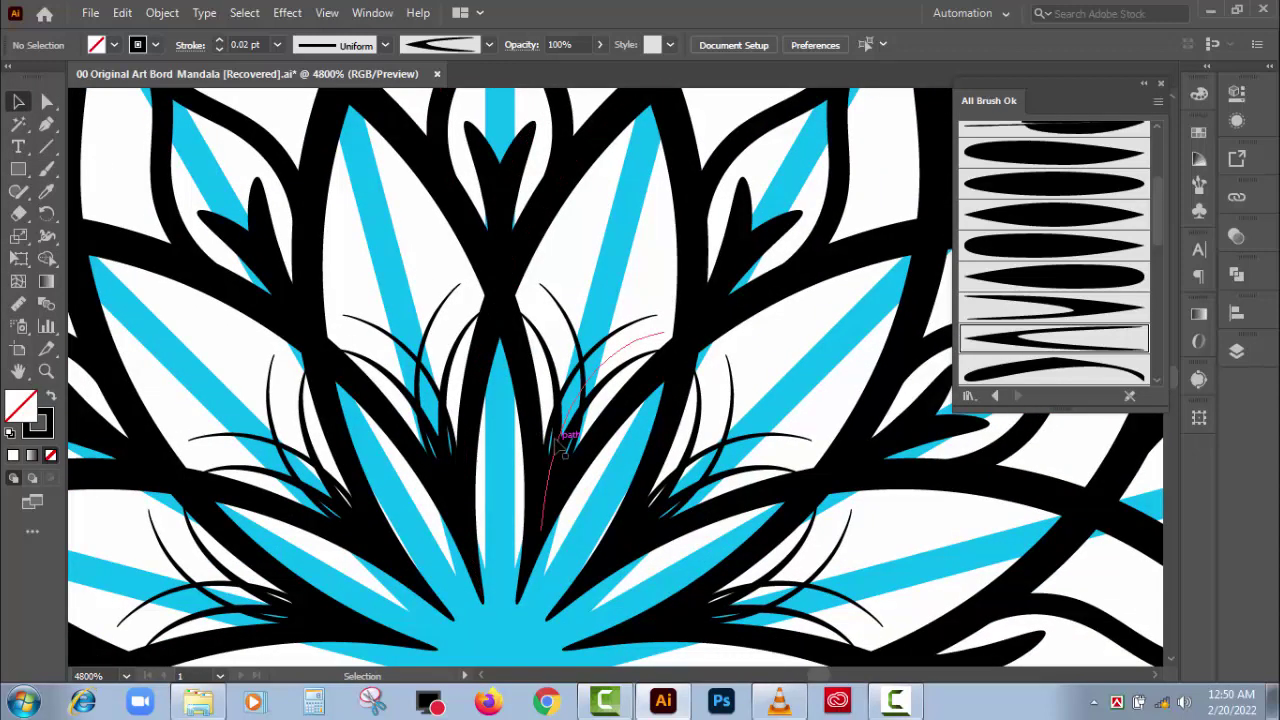
click(562, 440)
drag(601, 330, 605, 311)
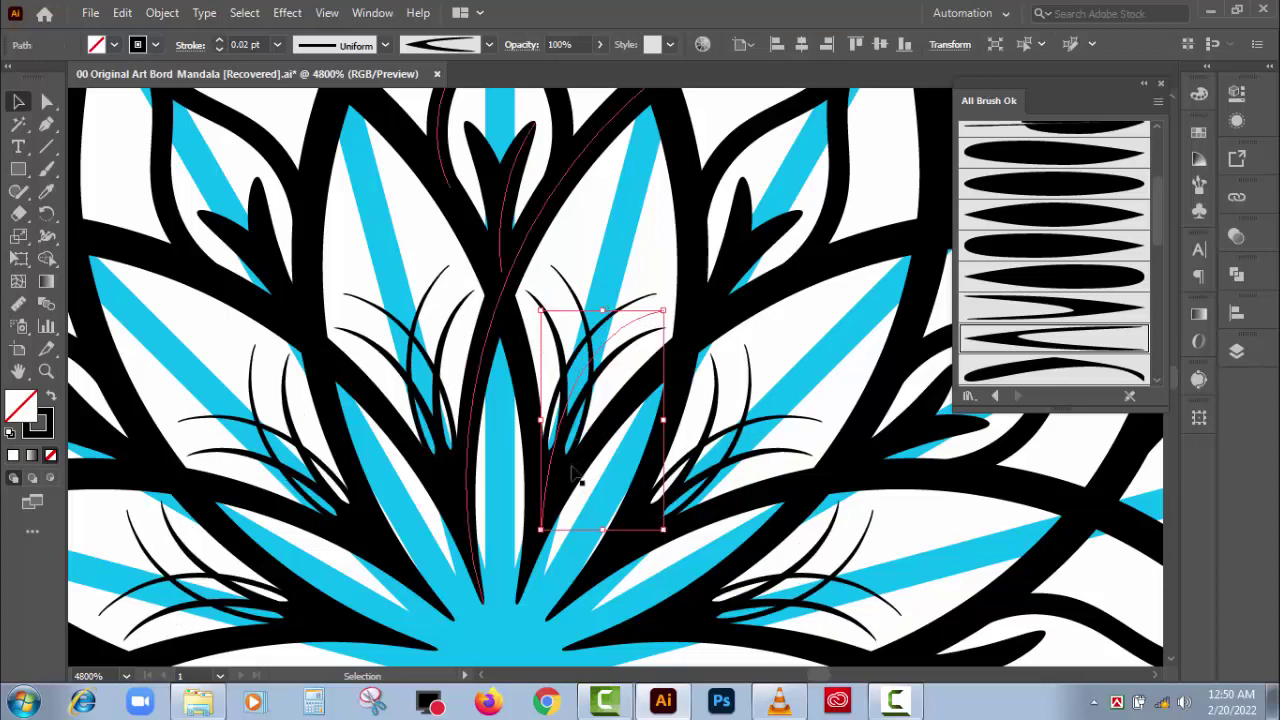
key(a)
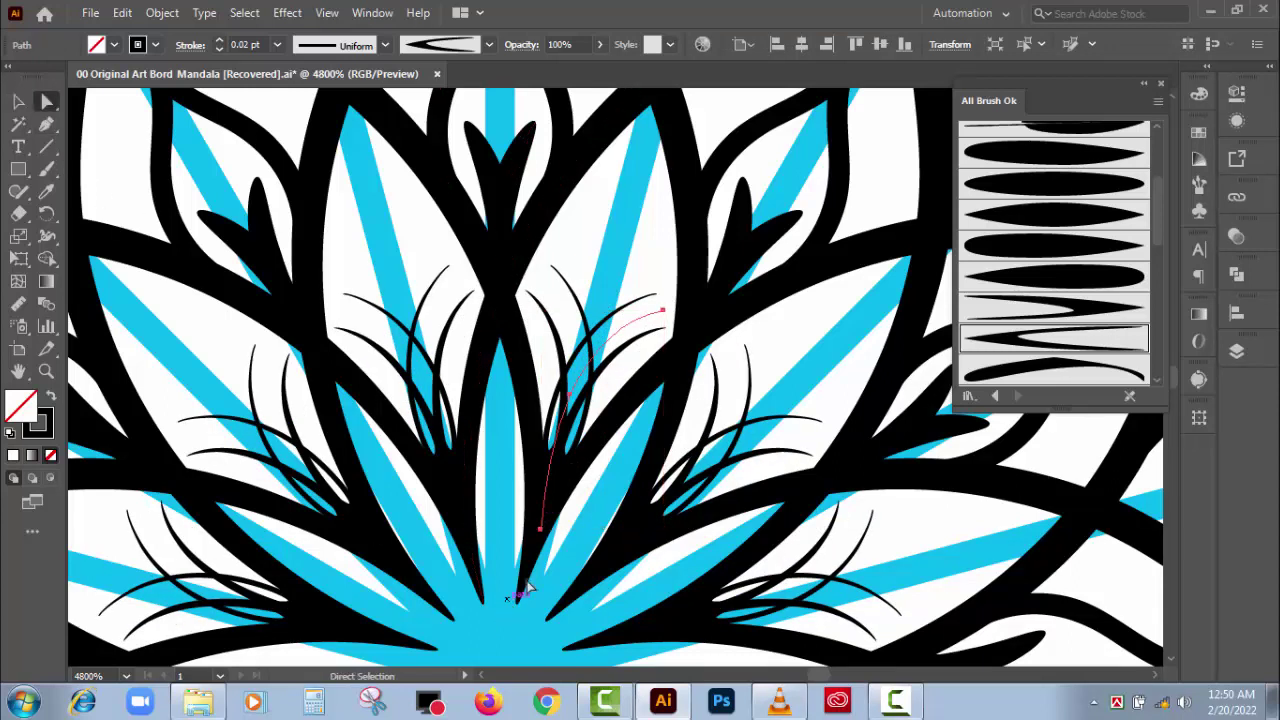
click(540, 528)
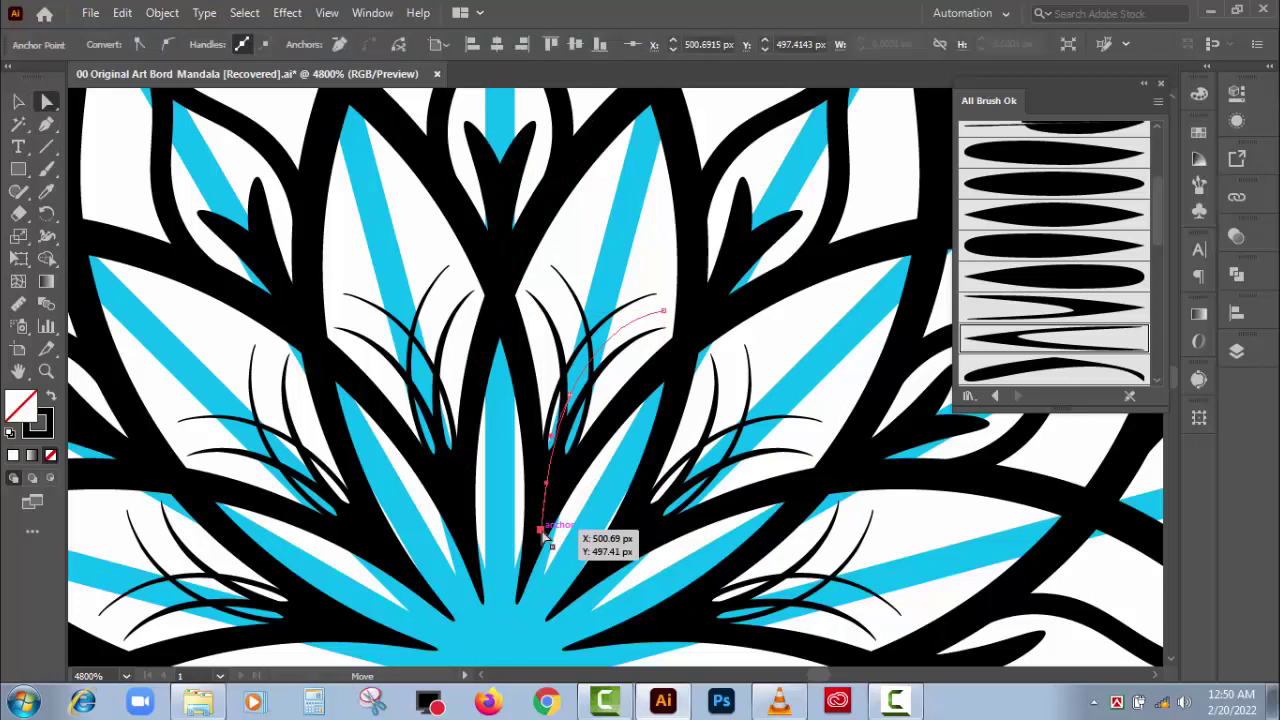
drag(541, 531, 556, 488)
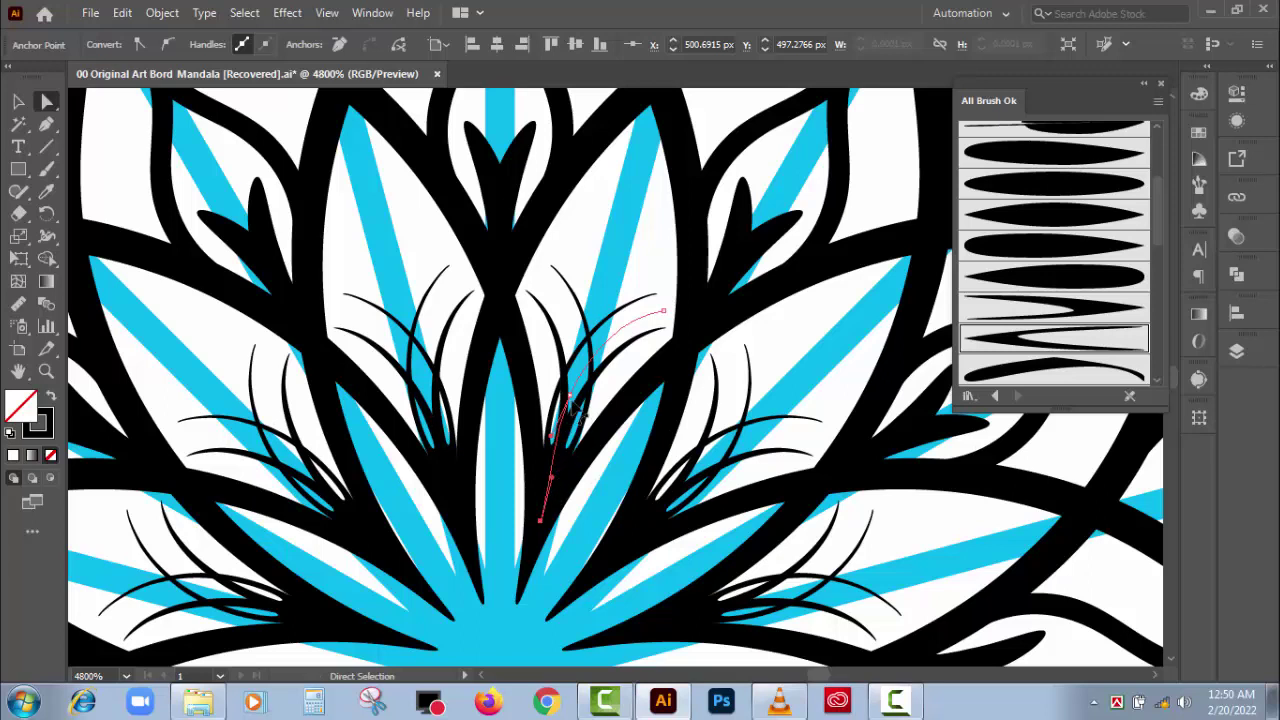
drag(570, 402, 560, 443)
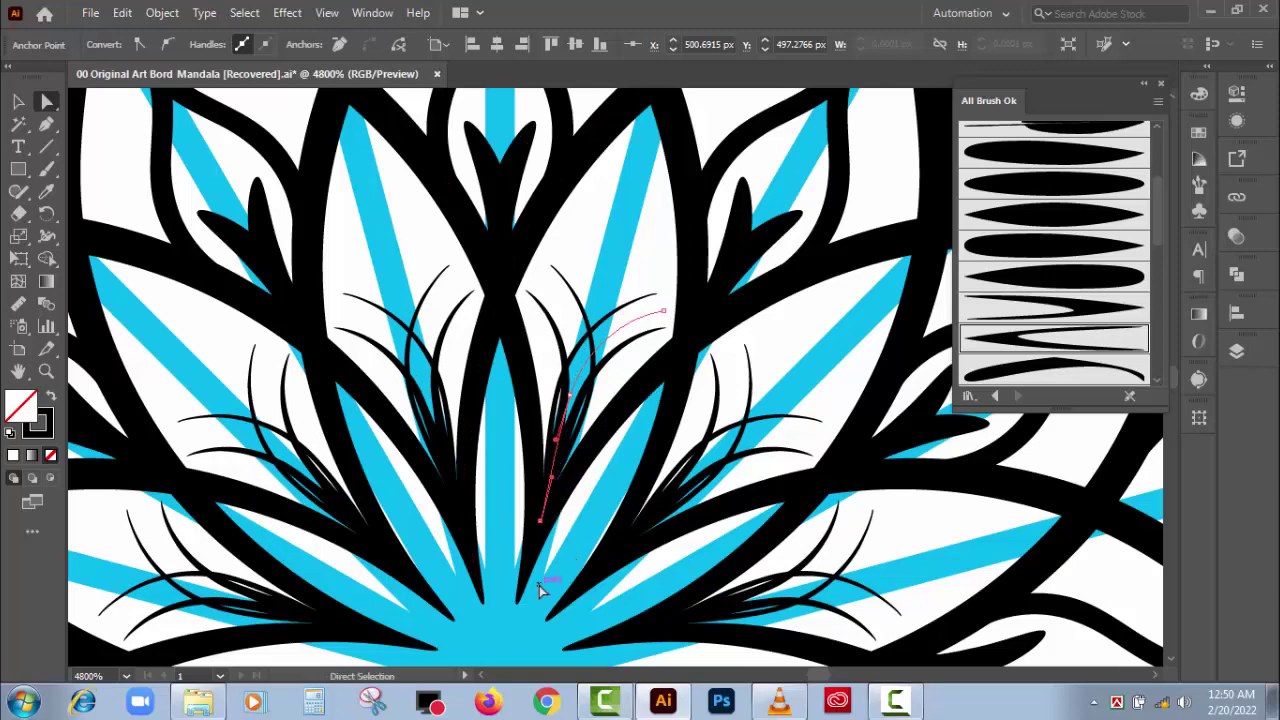
- Zoom closer and adjust the sprig's base anchor and the curve near it
key(ctrl+equal)
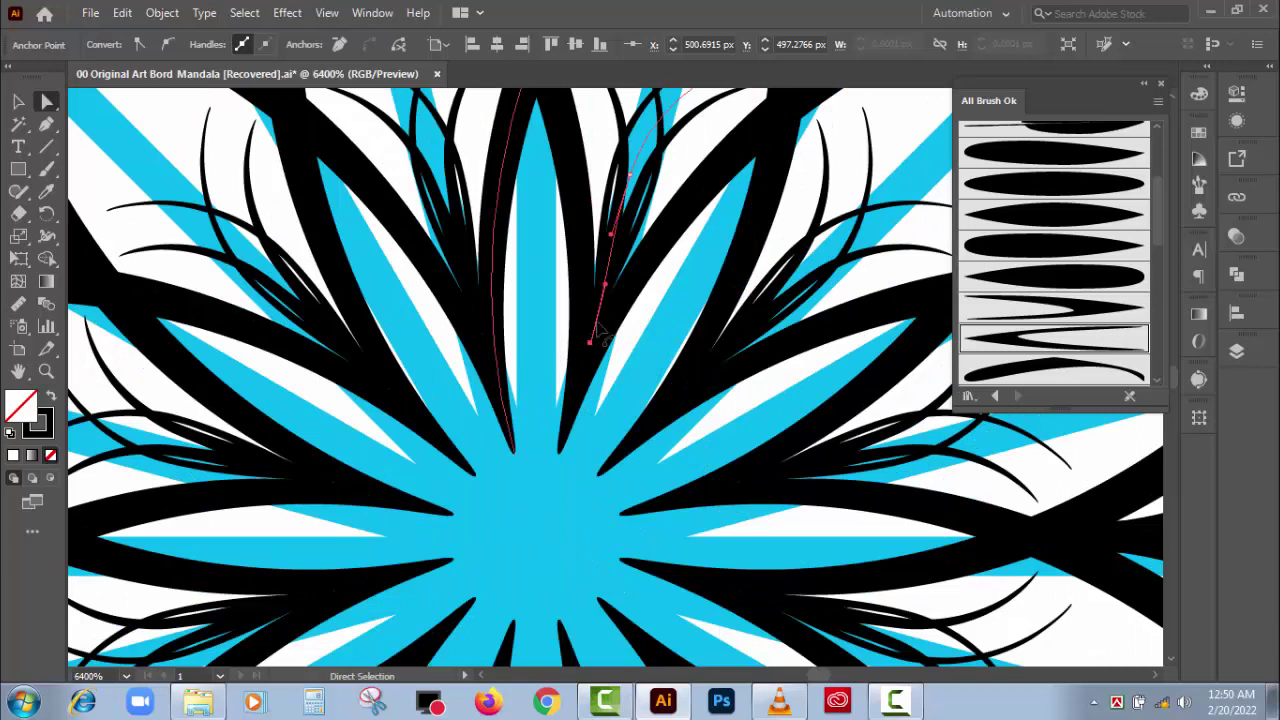
drag(592, 339, 593, 337)
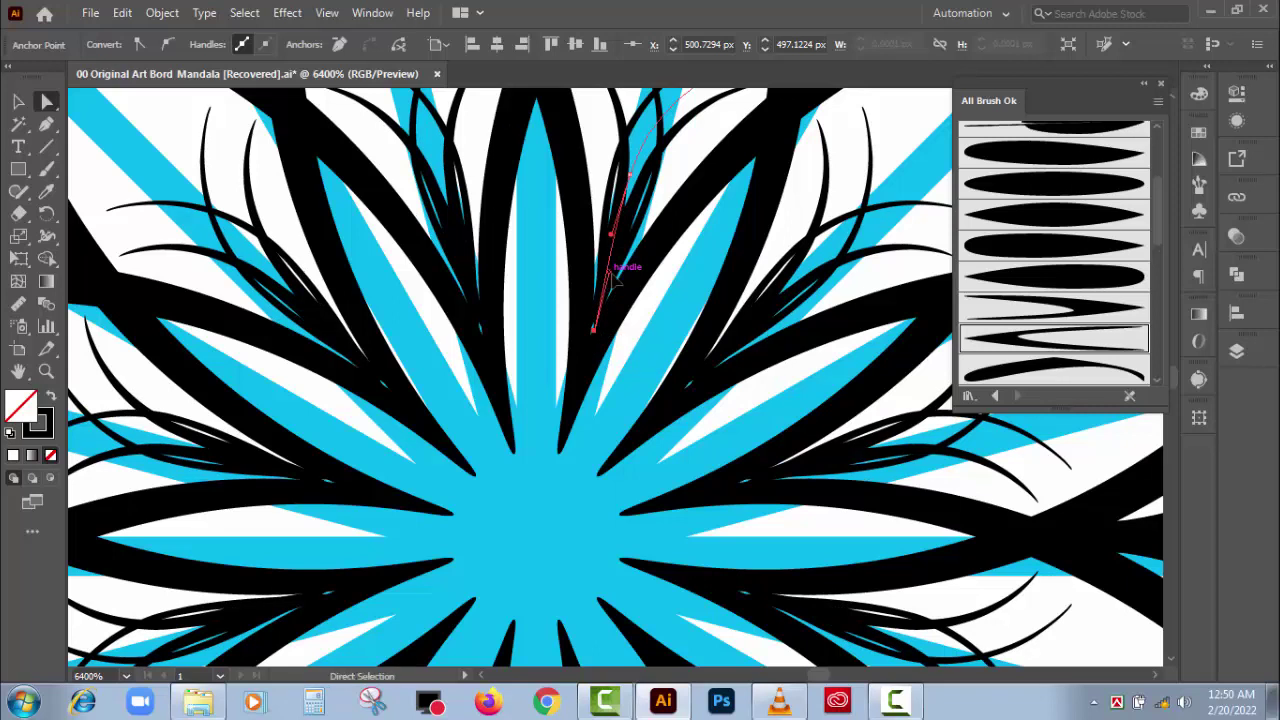
drag(613, 277, 604, 283)
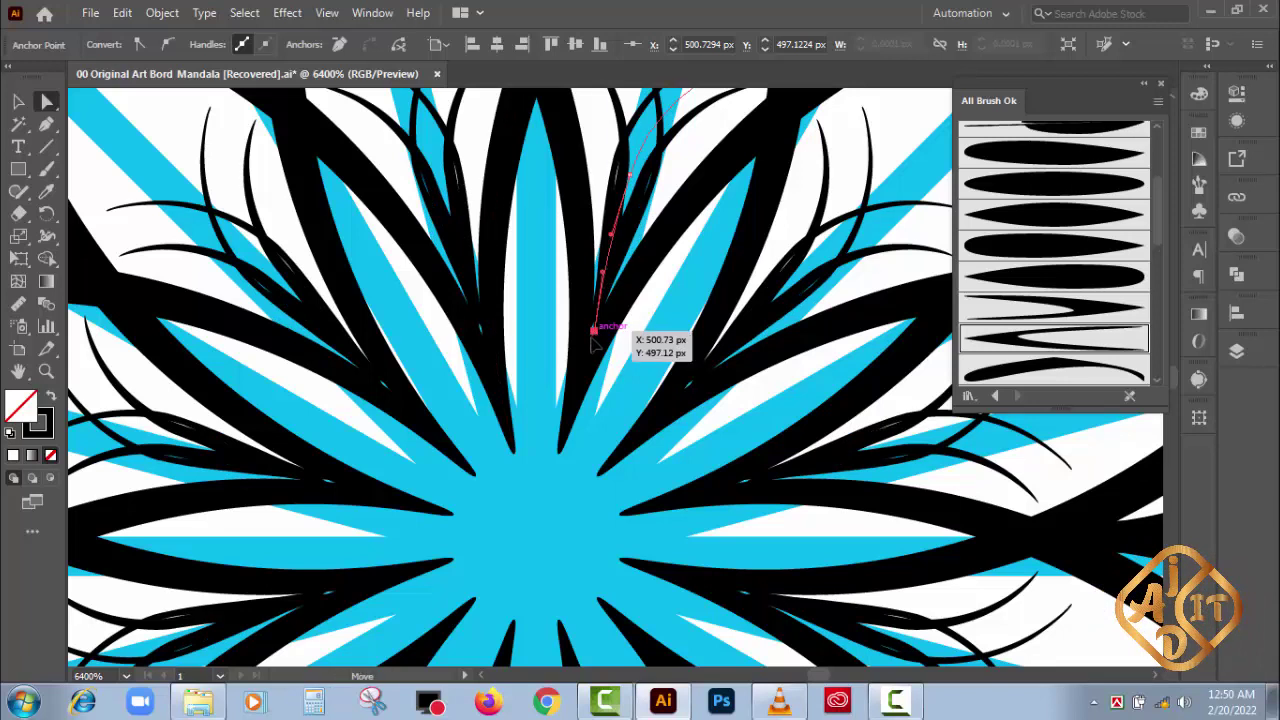
drag(594, 335, 587, 352)
click(640, 339)
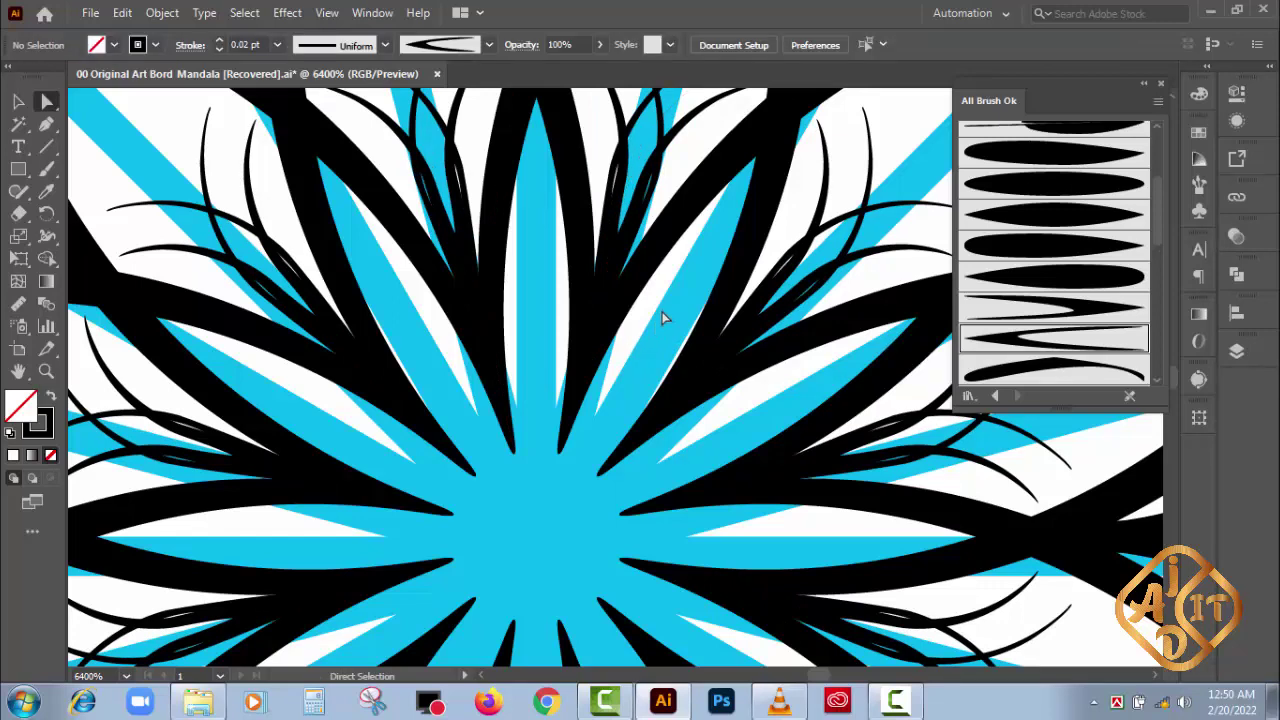
- Widen the whole sprig slightly to the right and zoom back out
scroll(634, 417, up, 3)
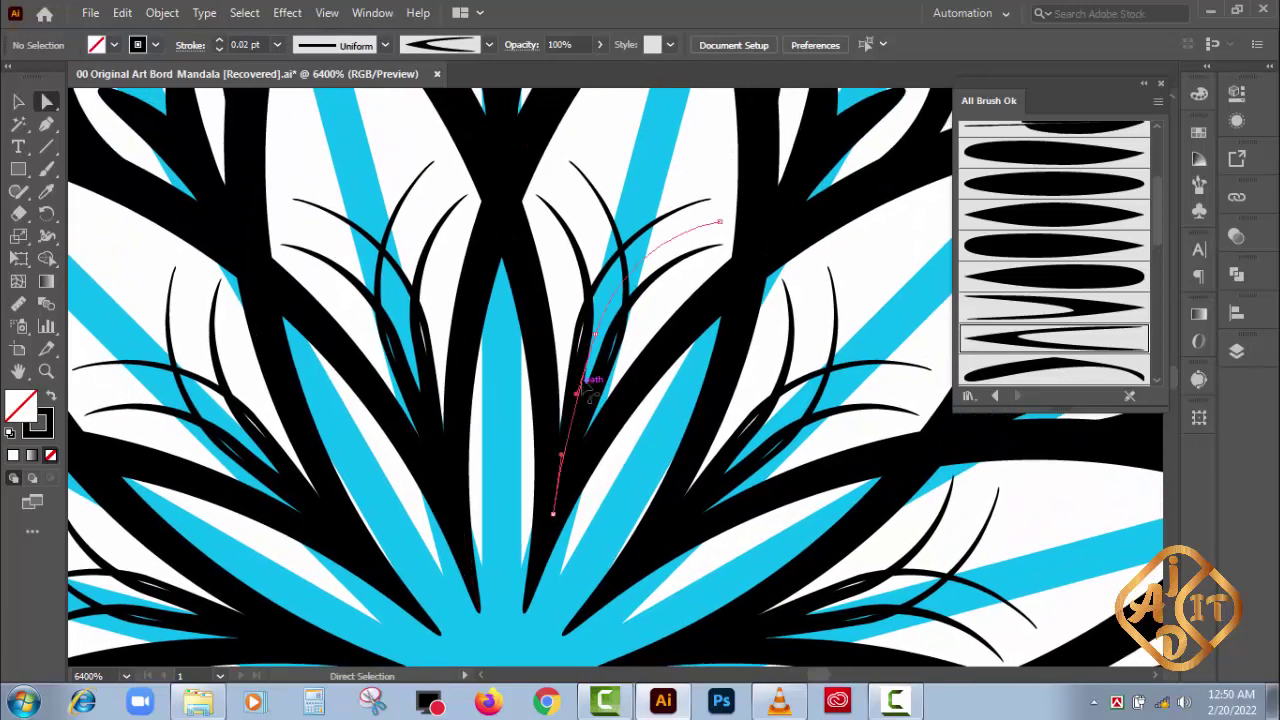
click(583, 382)
click(18, 101)
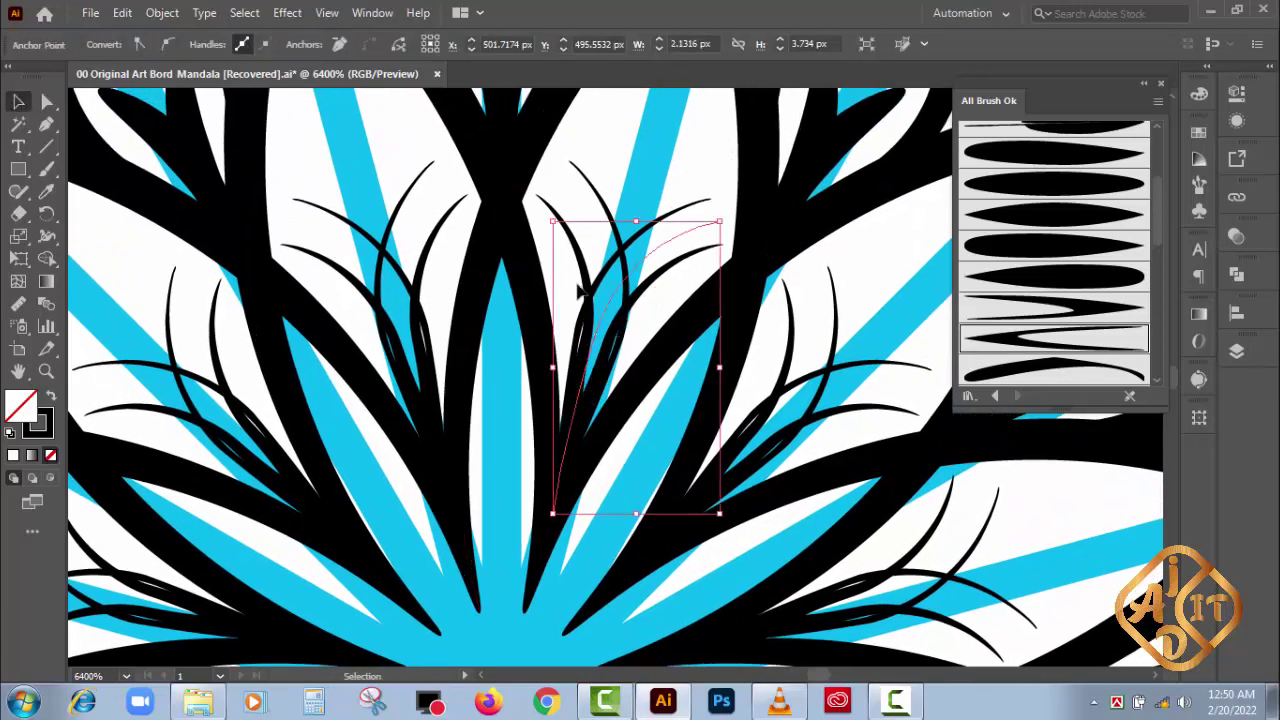
drag(720, 221, 727, 221)
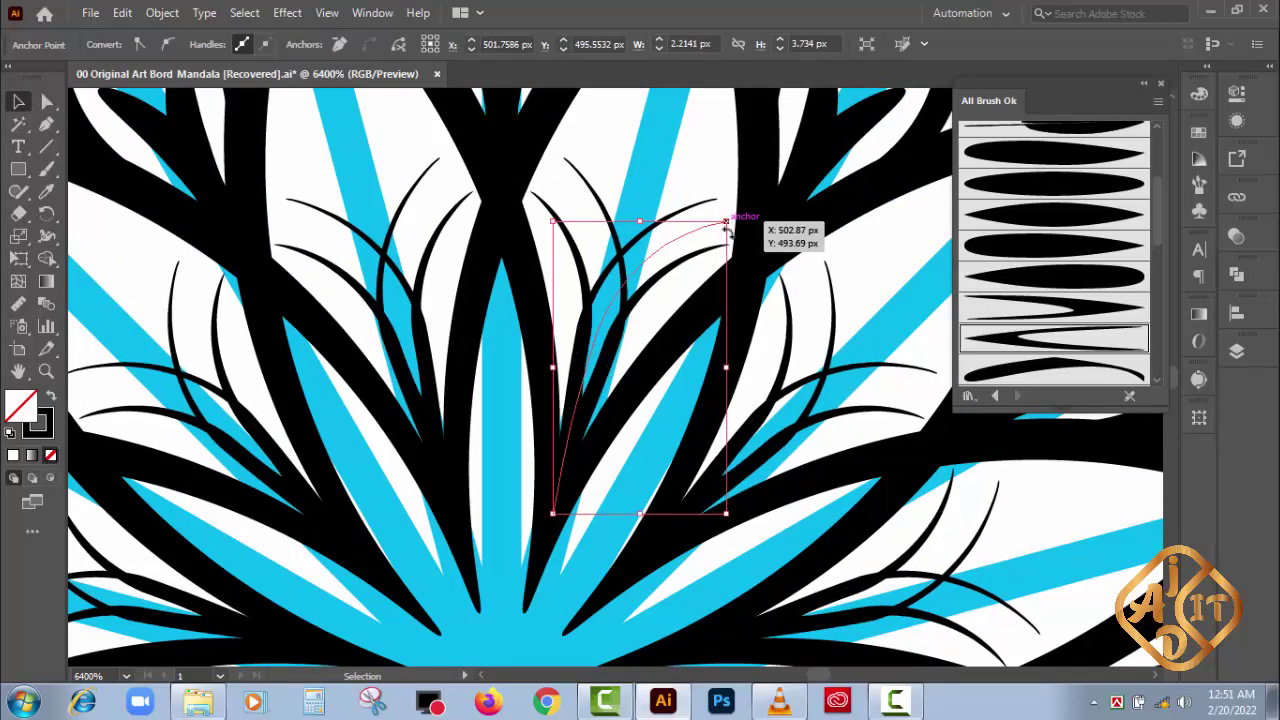
click(865, 280)
key(ctrl+minus)
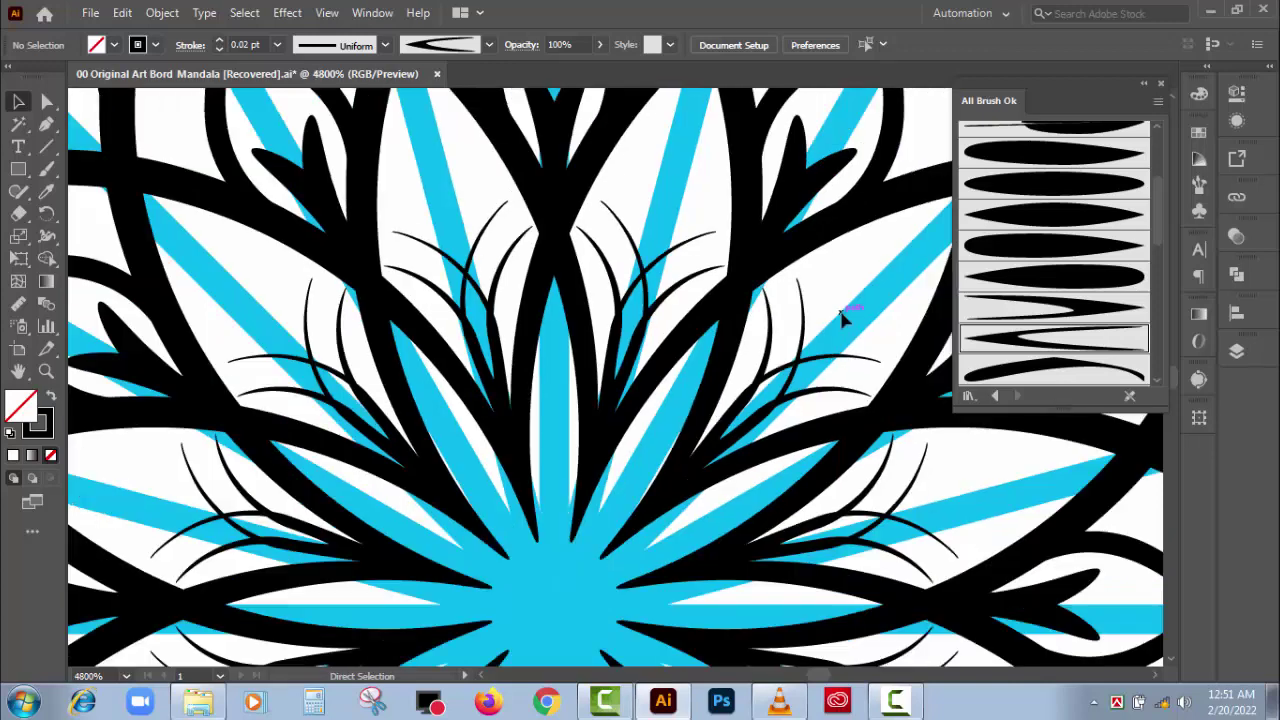
key(ctrl+minus)
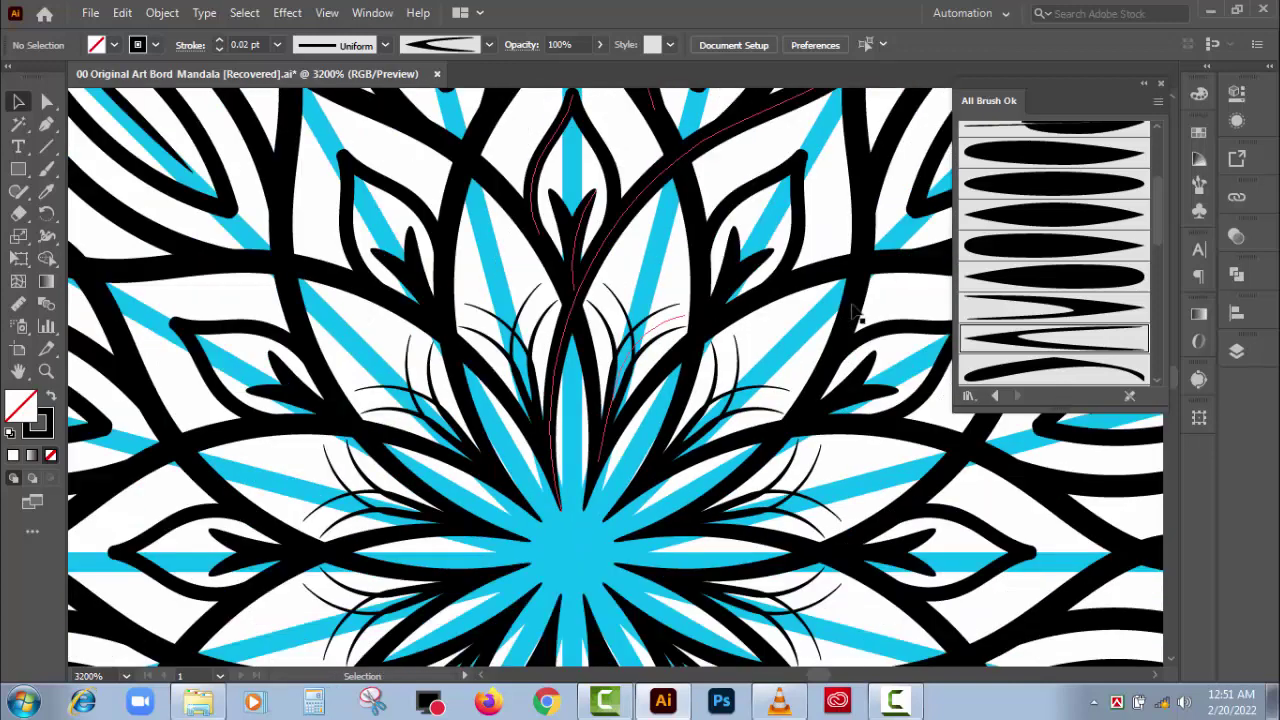
- Draw a small star above the grass sprigs with the Star Tool
drag(751, 325, 751, 393)
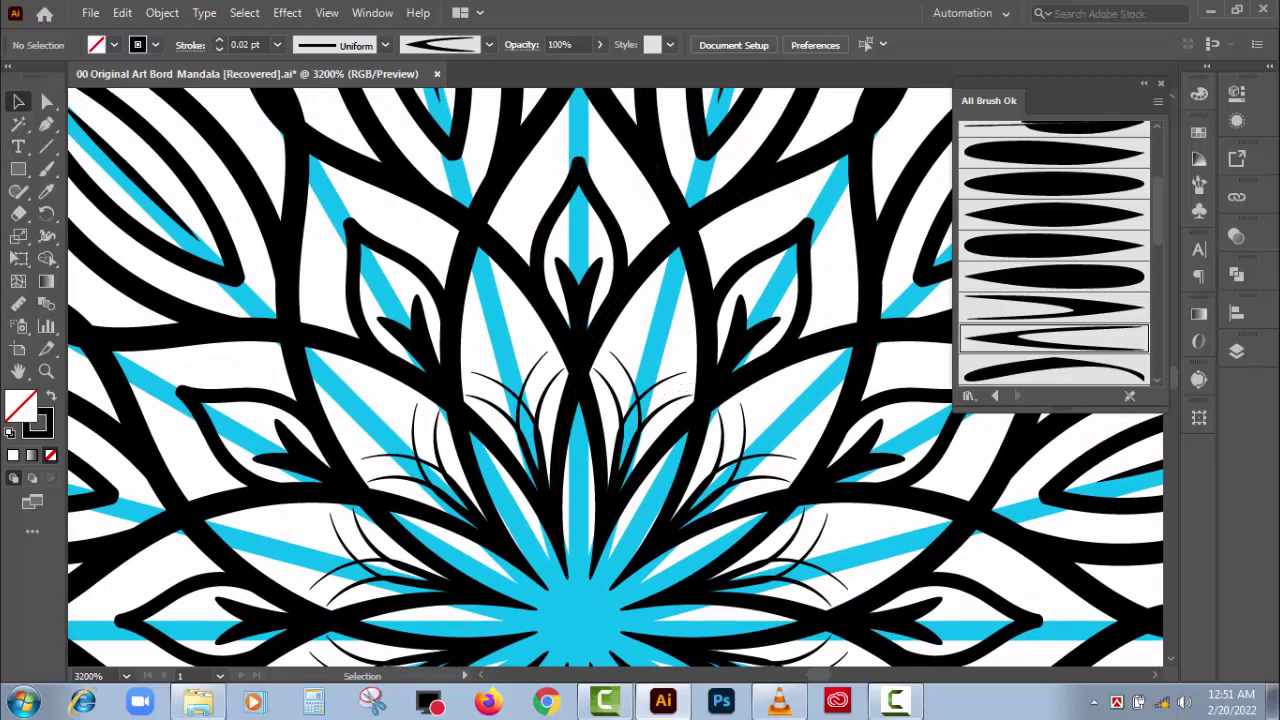
click(18, 169)
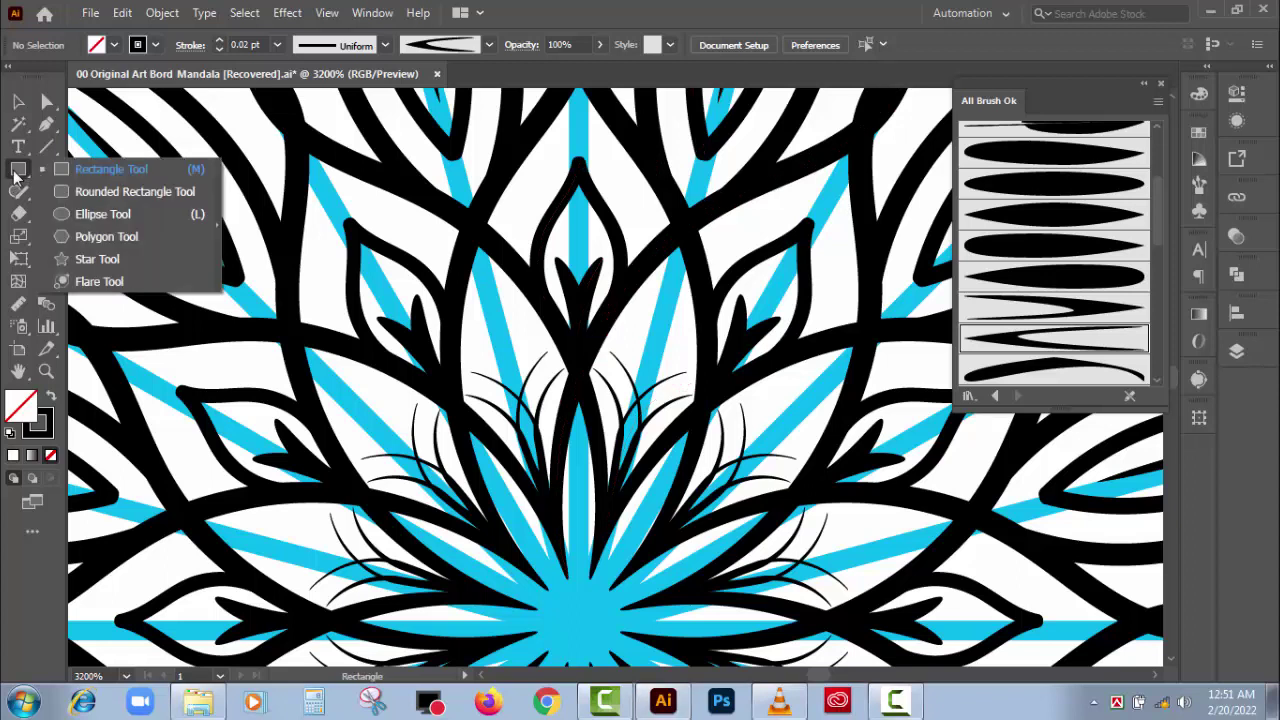
click(92, 259)
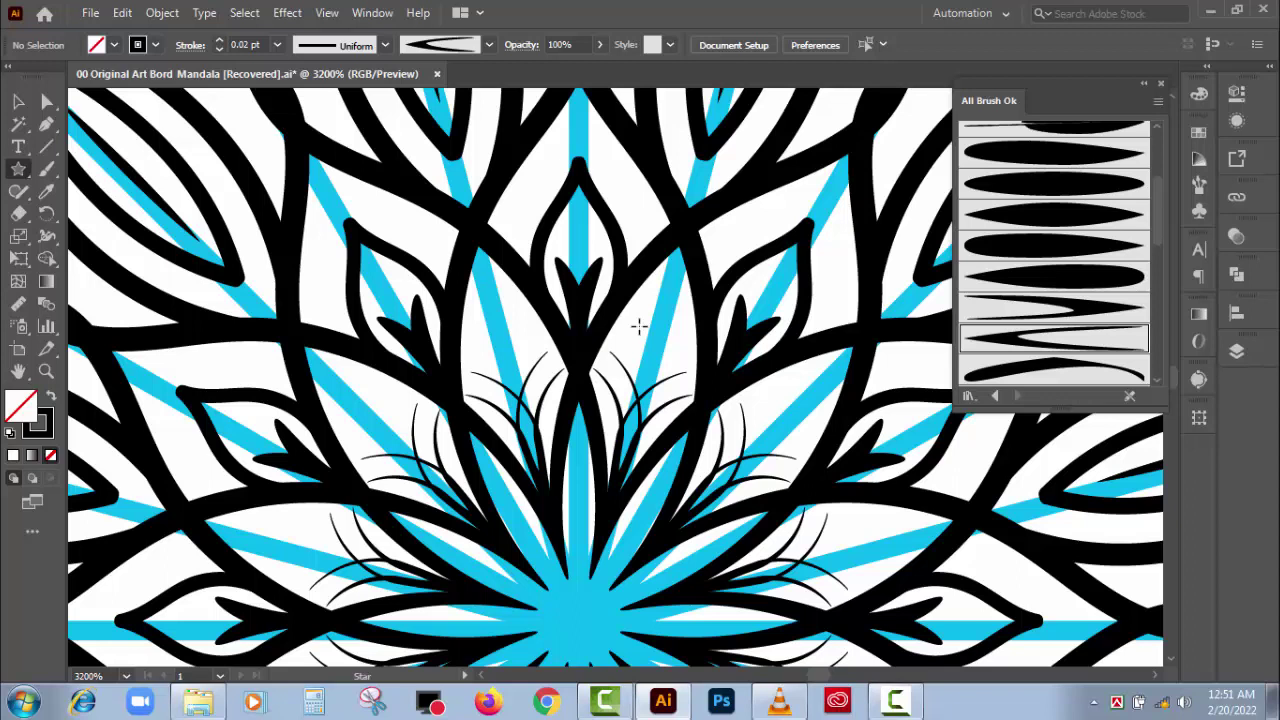
drag(638, 326, 658, 348)
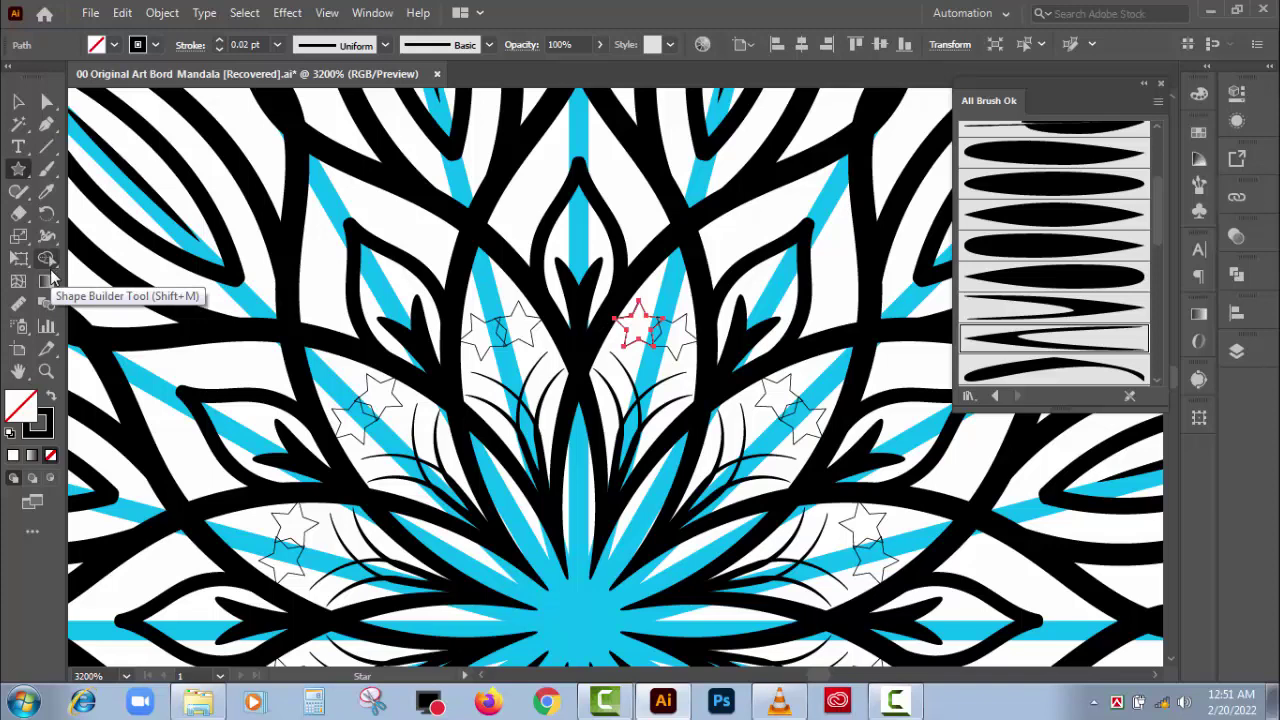
key(ctrl+plus)
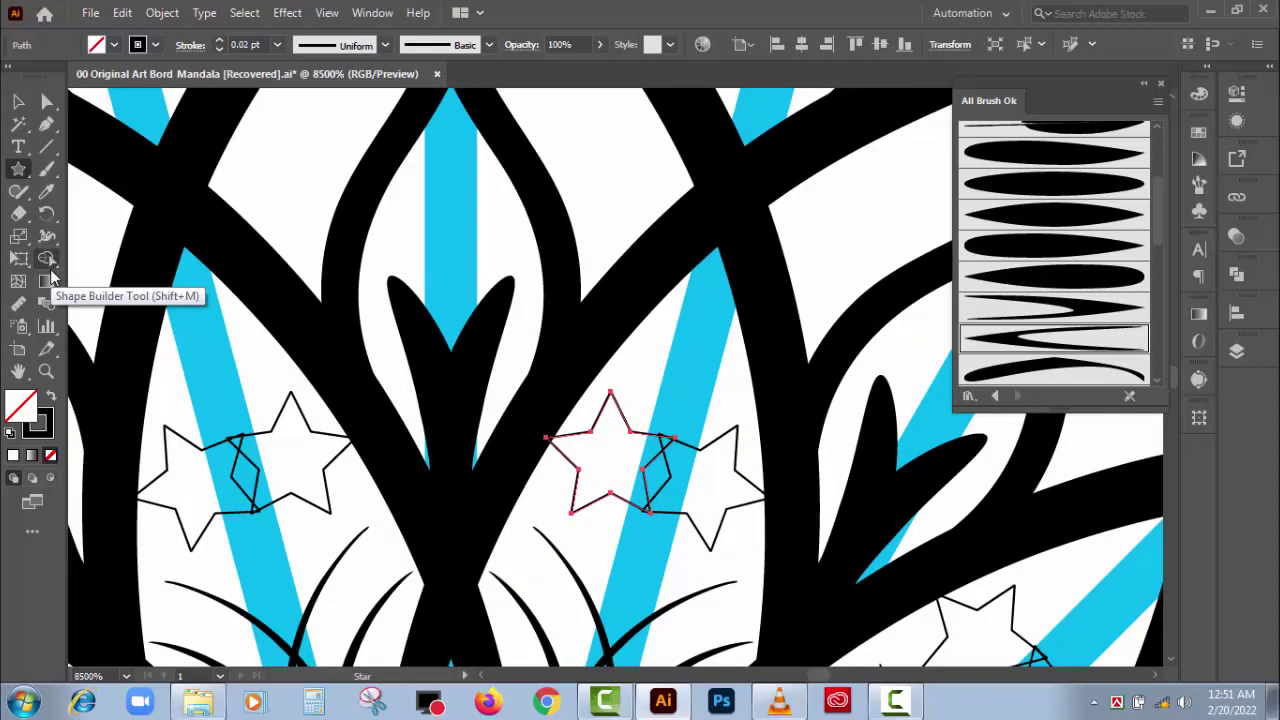
drag(586, 560, 514, 366)
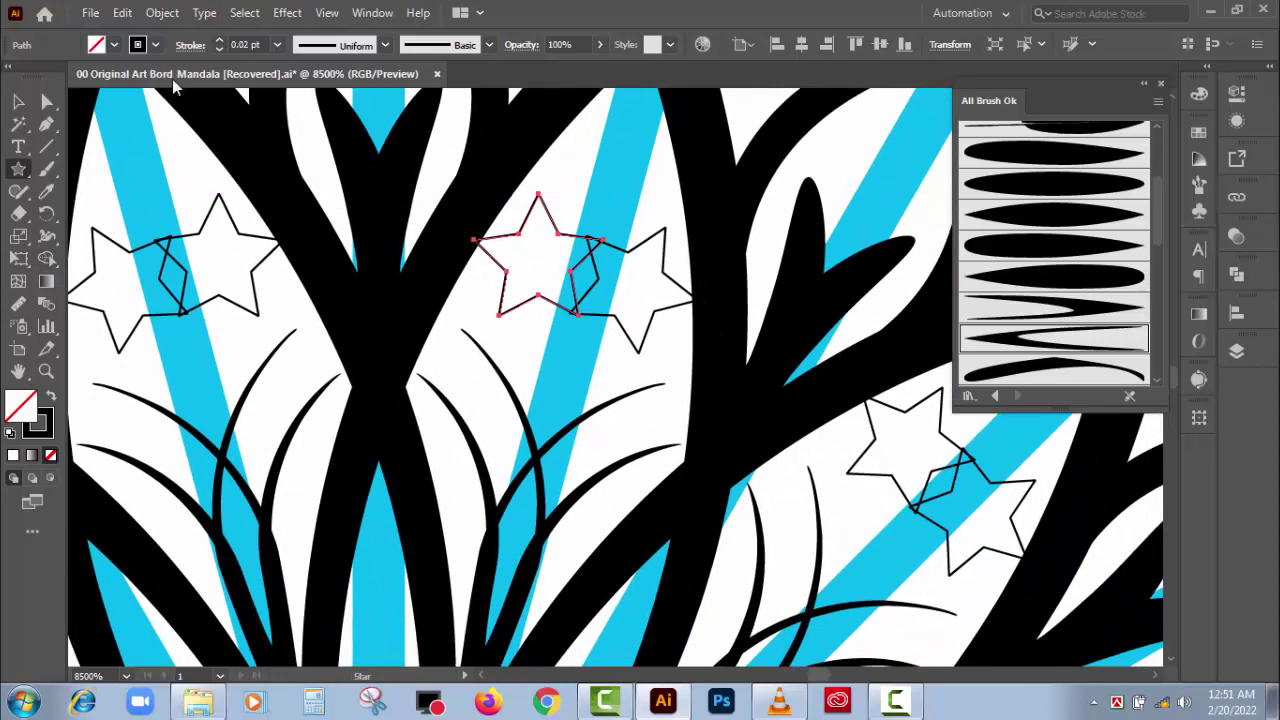
- Give the star a 0.07 pt outline, then move and rotate it into place
click(247, 45)
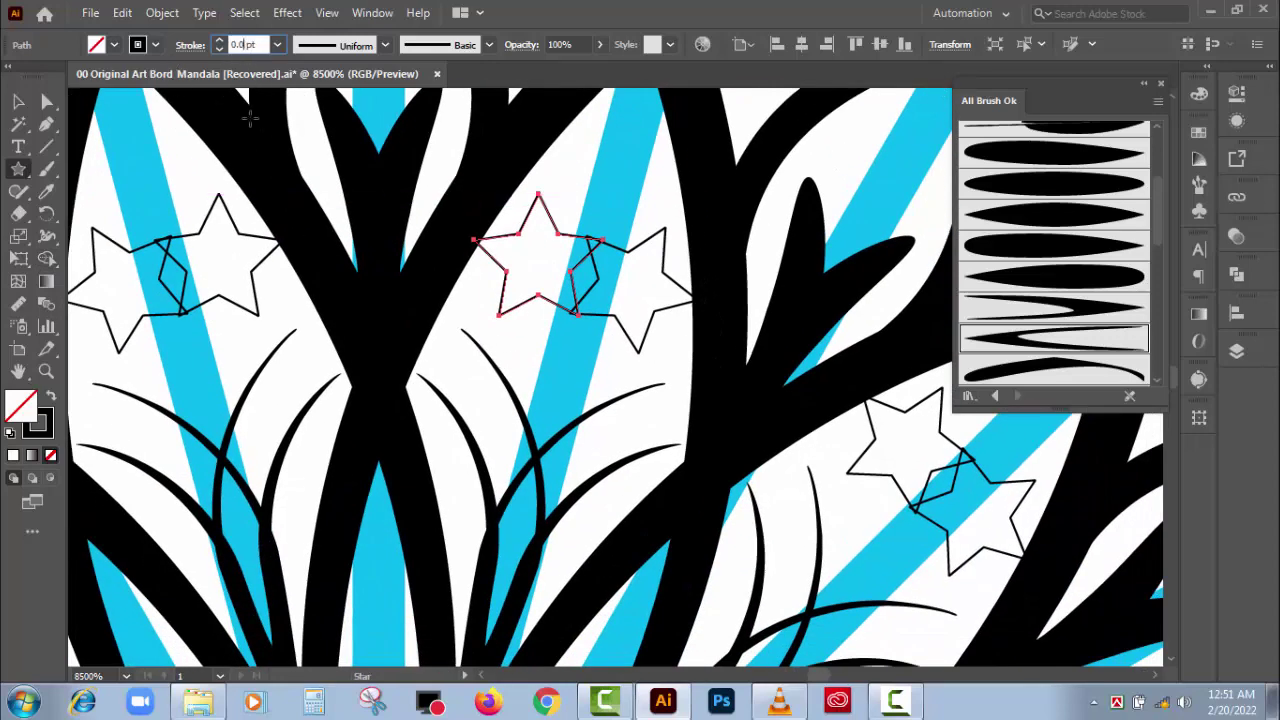
text(7)
click(18, 101)
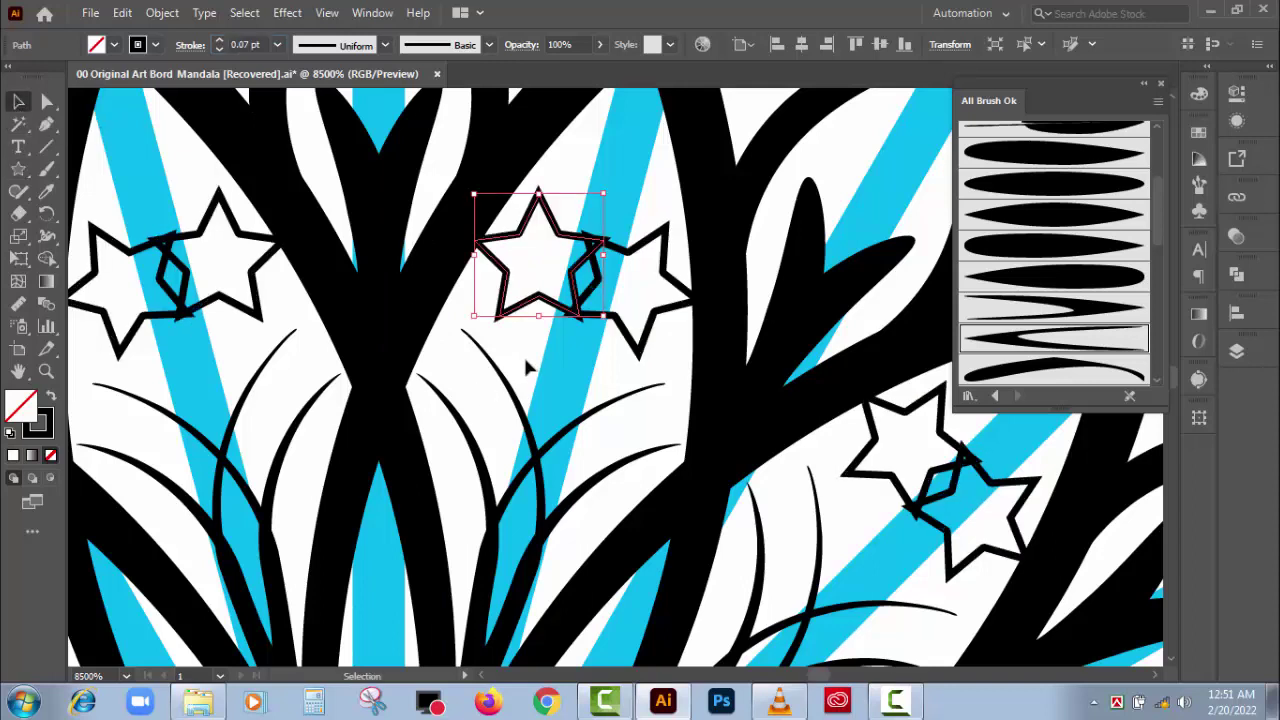
drag(558, 315, 597, 330)
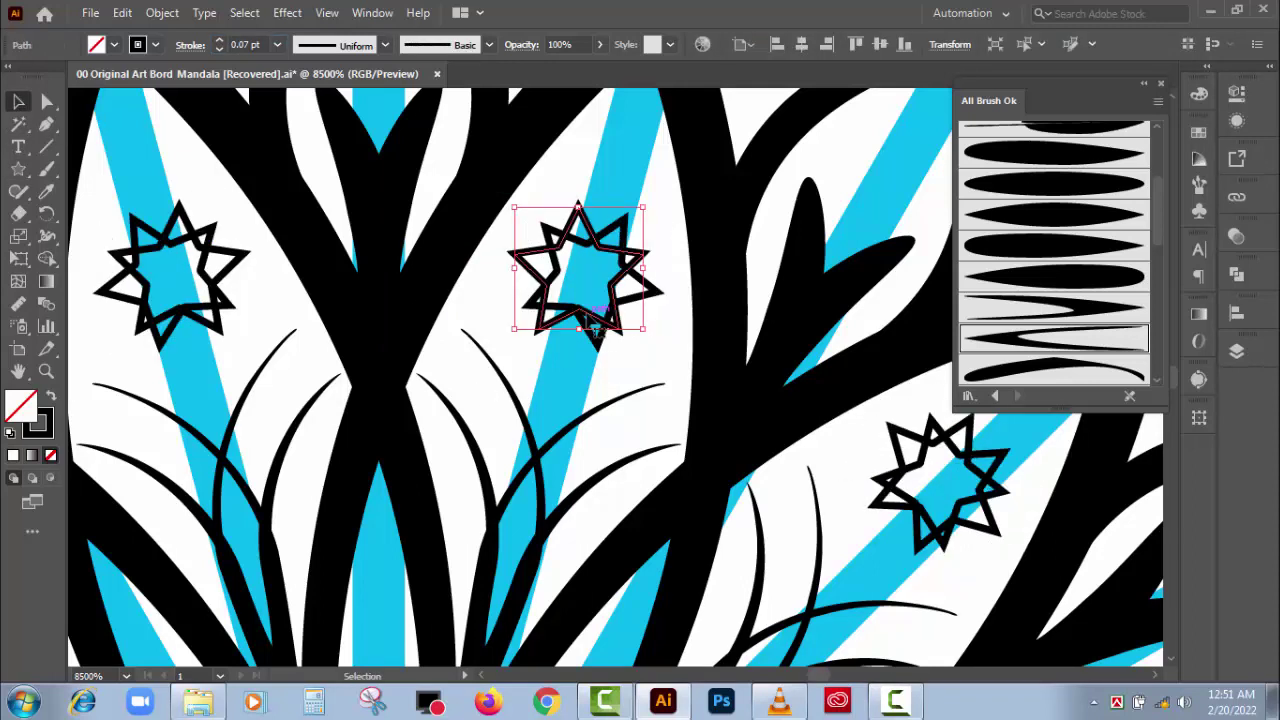
mouse_move(652, 334)
mouse_down()
mouse_move(631, 350)
mouse_move(617, 304)
mouse_up()
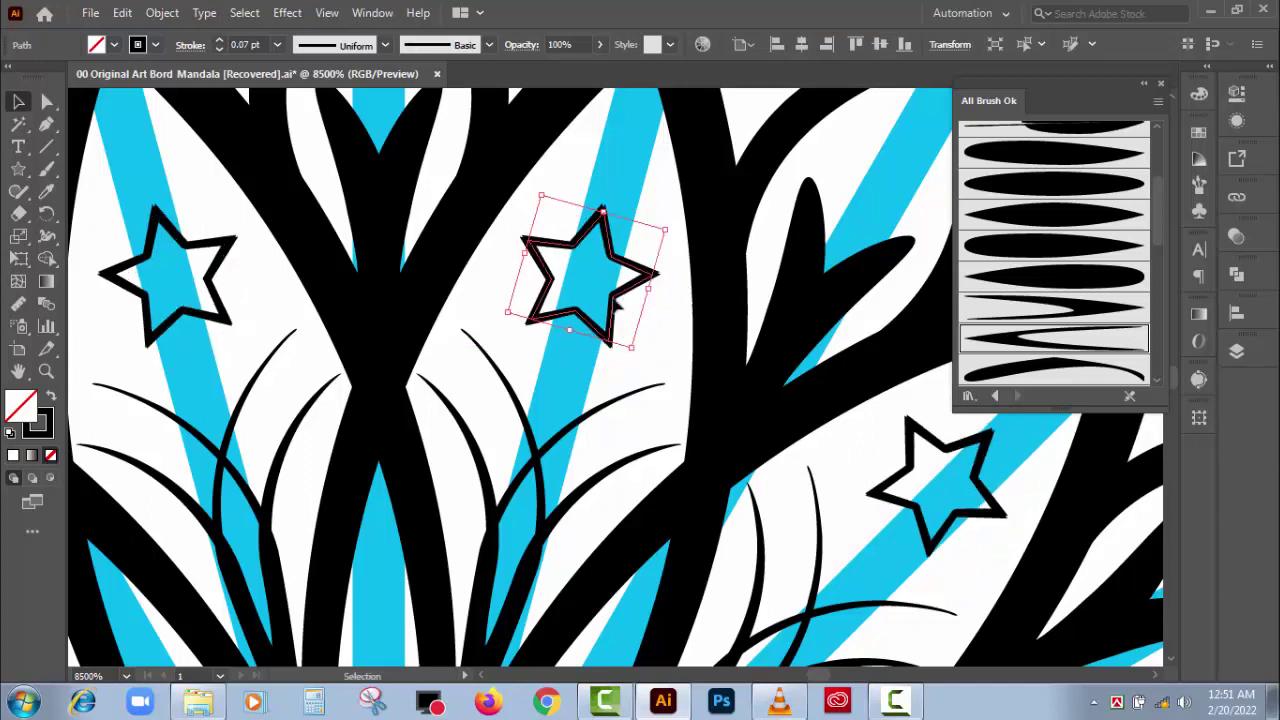
scroll(610, 420, down, 1)
- Adjust the star's top anchor and tip anchor so those spikes point cleanly
scroll(610, 420, up, 2)
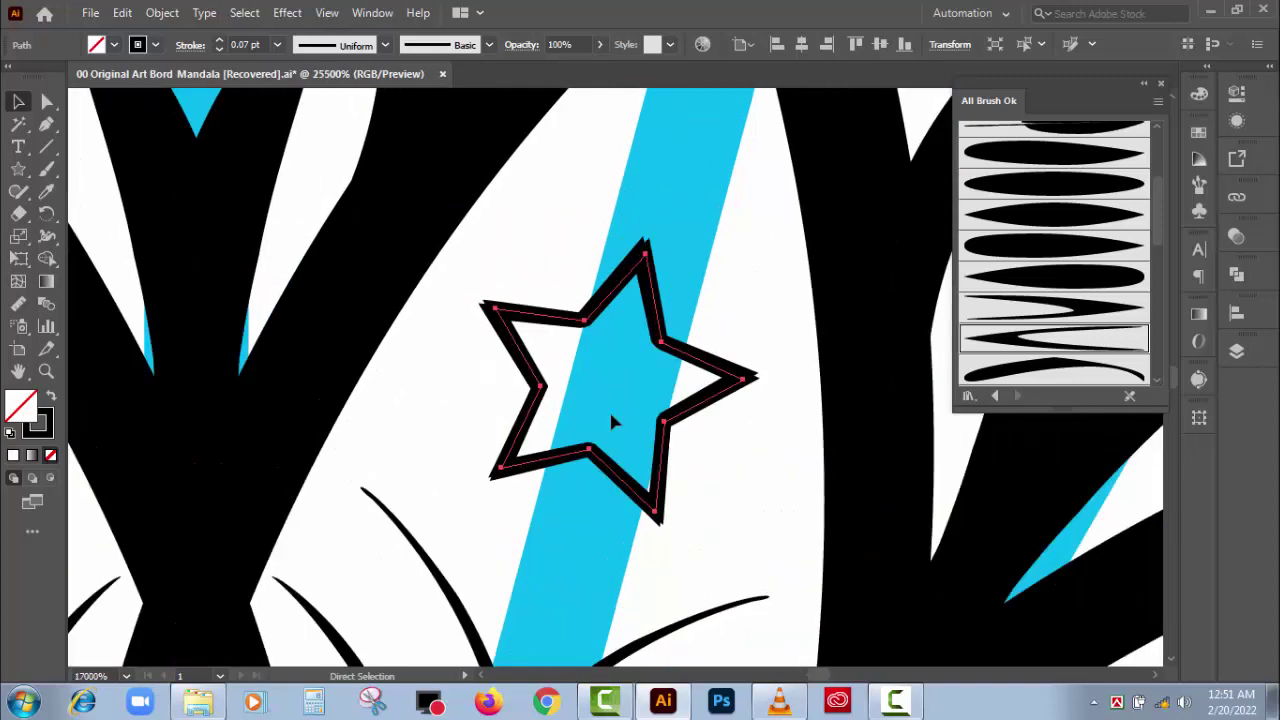
scroll(610, 420, up, 2)
drag(728, 278, 636, 140)
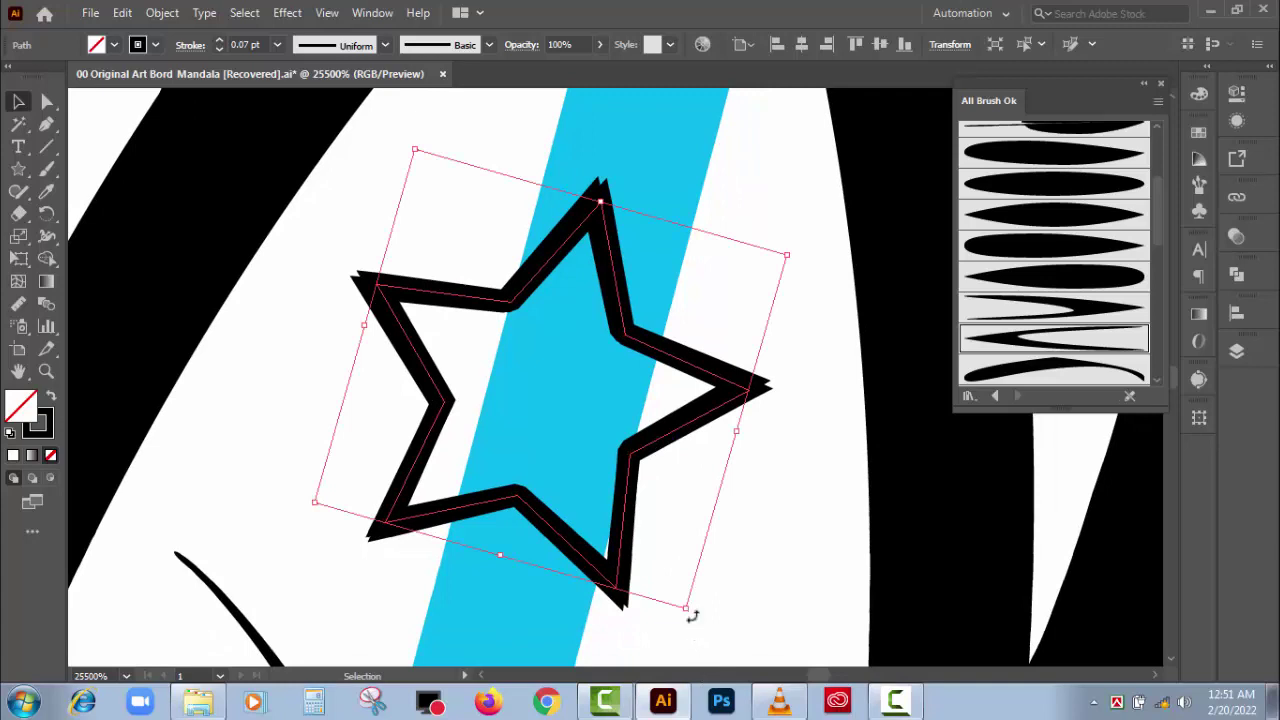
key(a)
scroll(630, 190, up, 2)
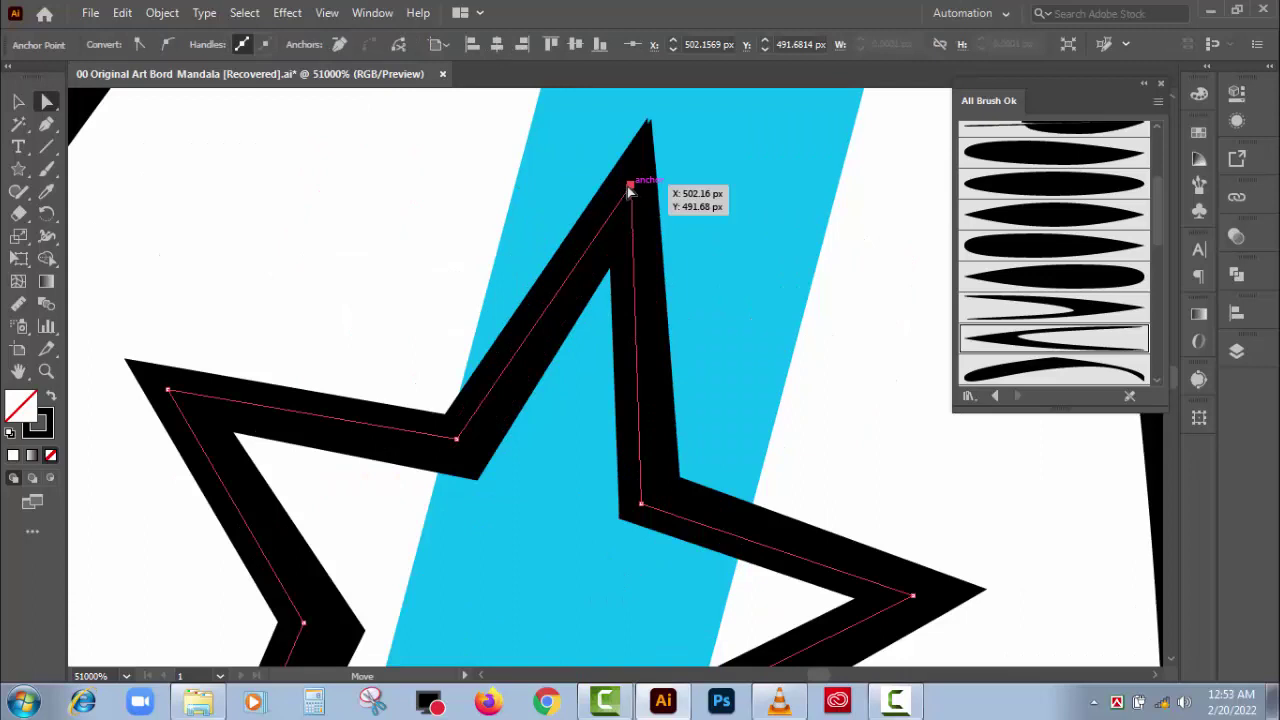
drag(629, 190, 636, 192)
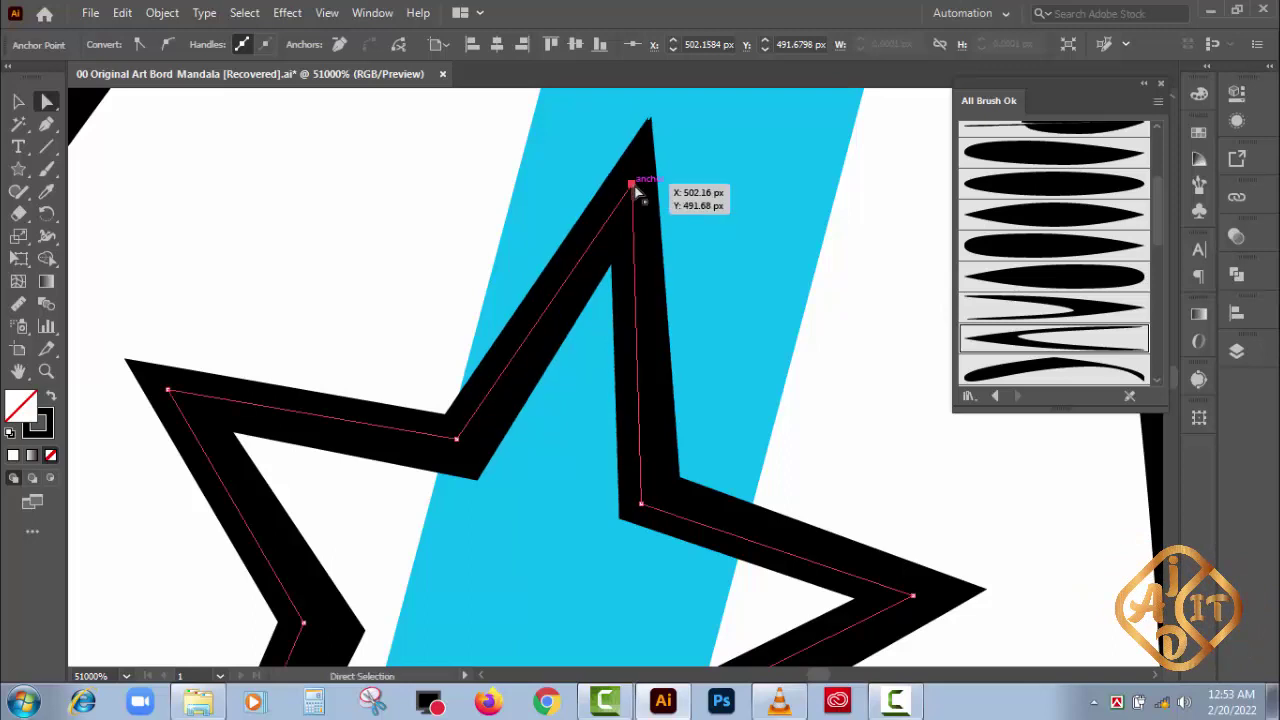
click(633, 190)
drag(633, 190, 633, 190)
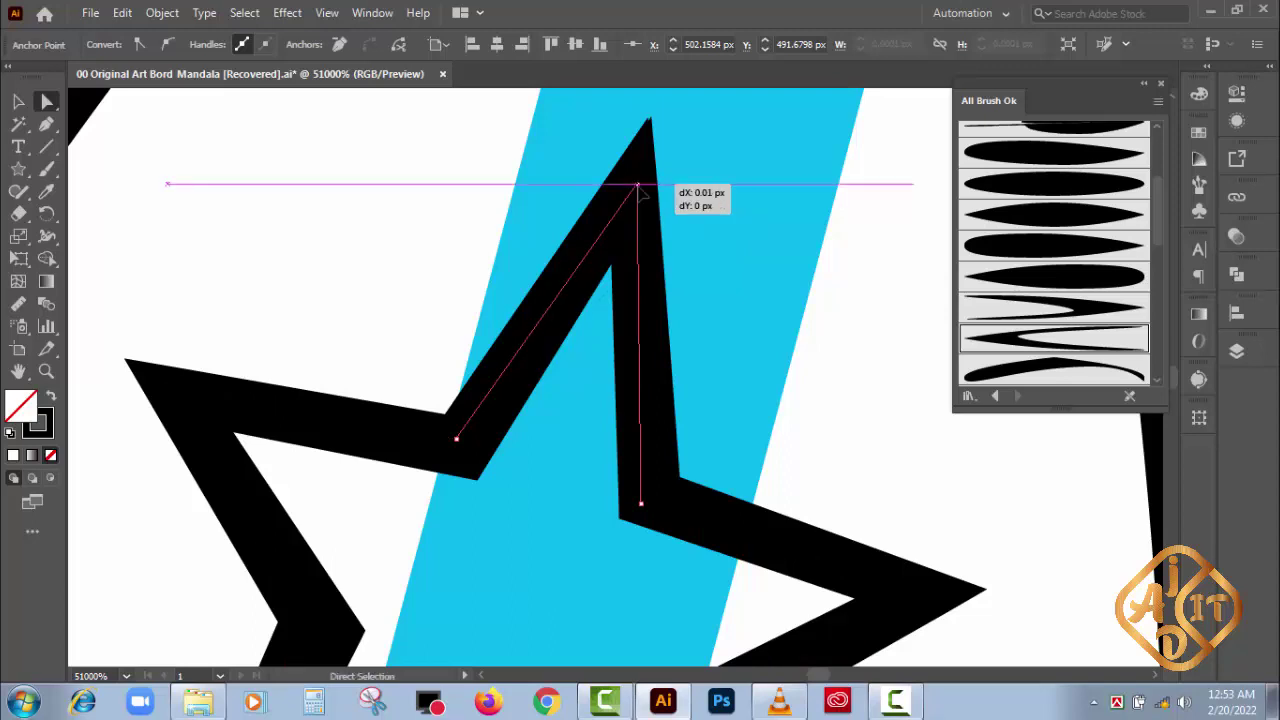
drag(638, 193, 636, 176)
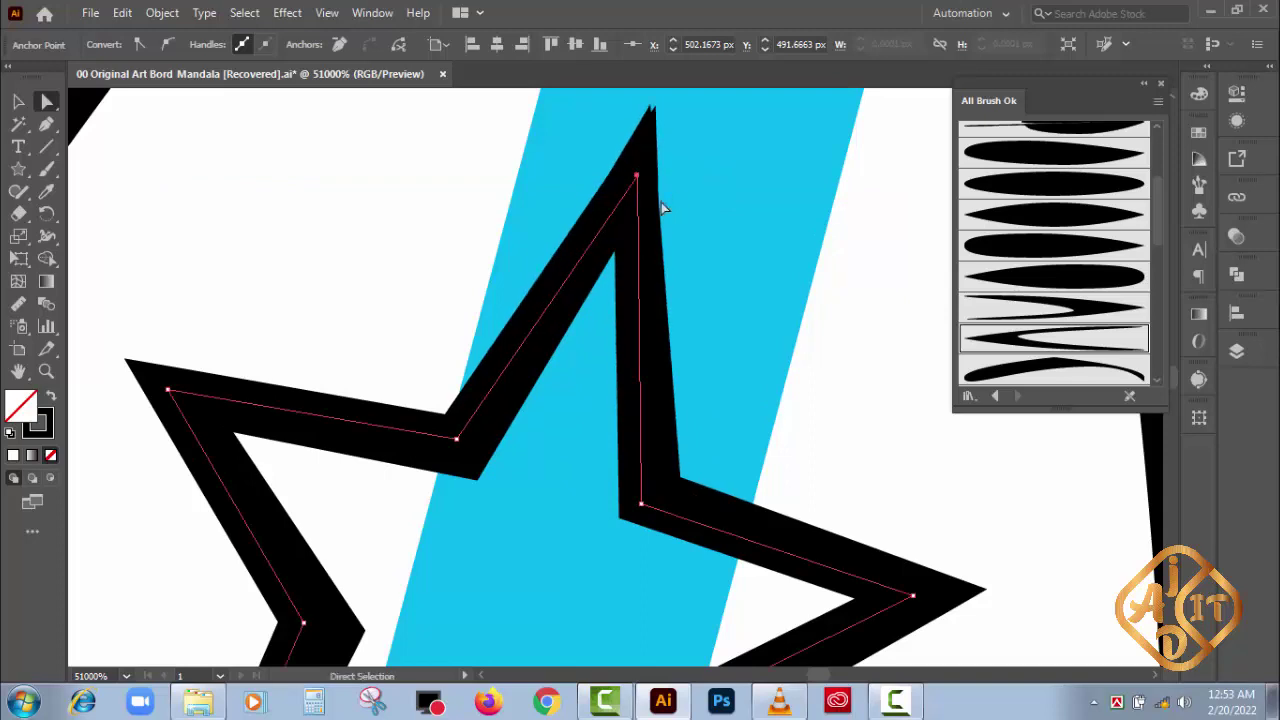
scroll(814, 297, up, 2)
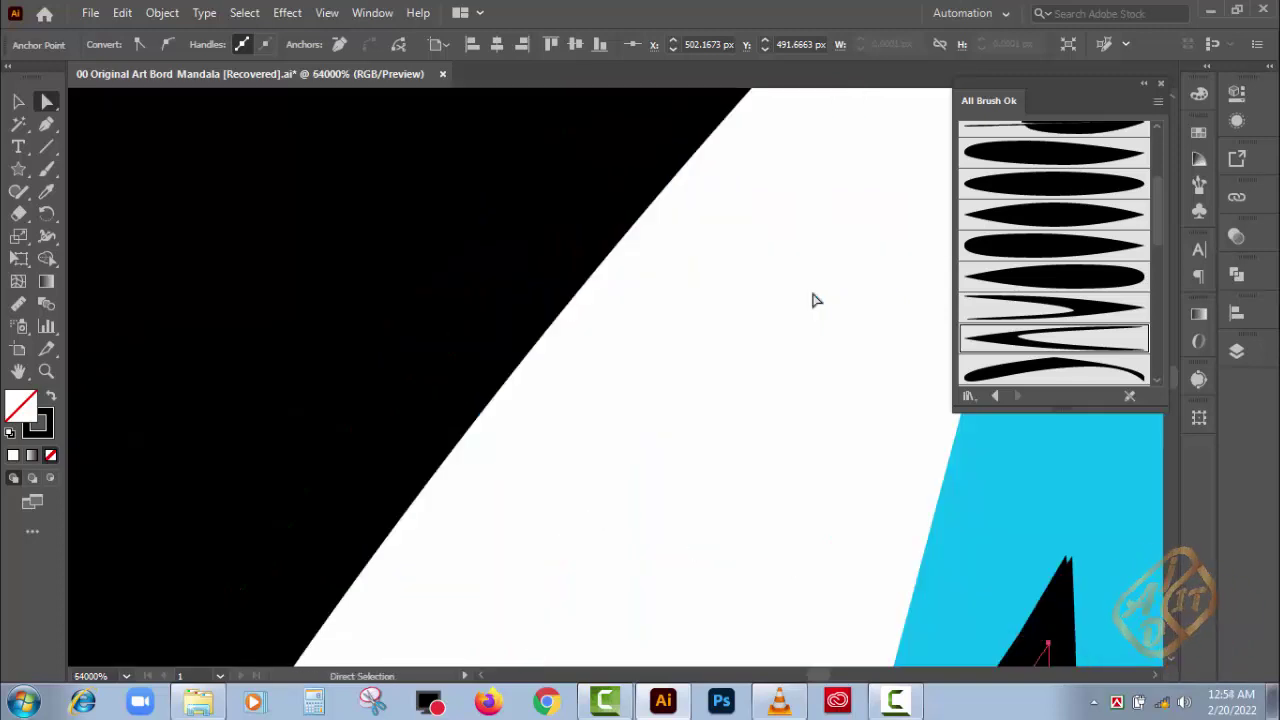
drag(819, 465, 451, 134)
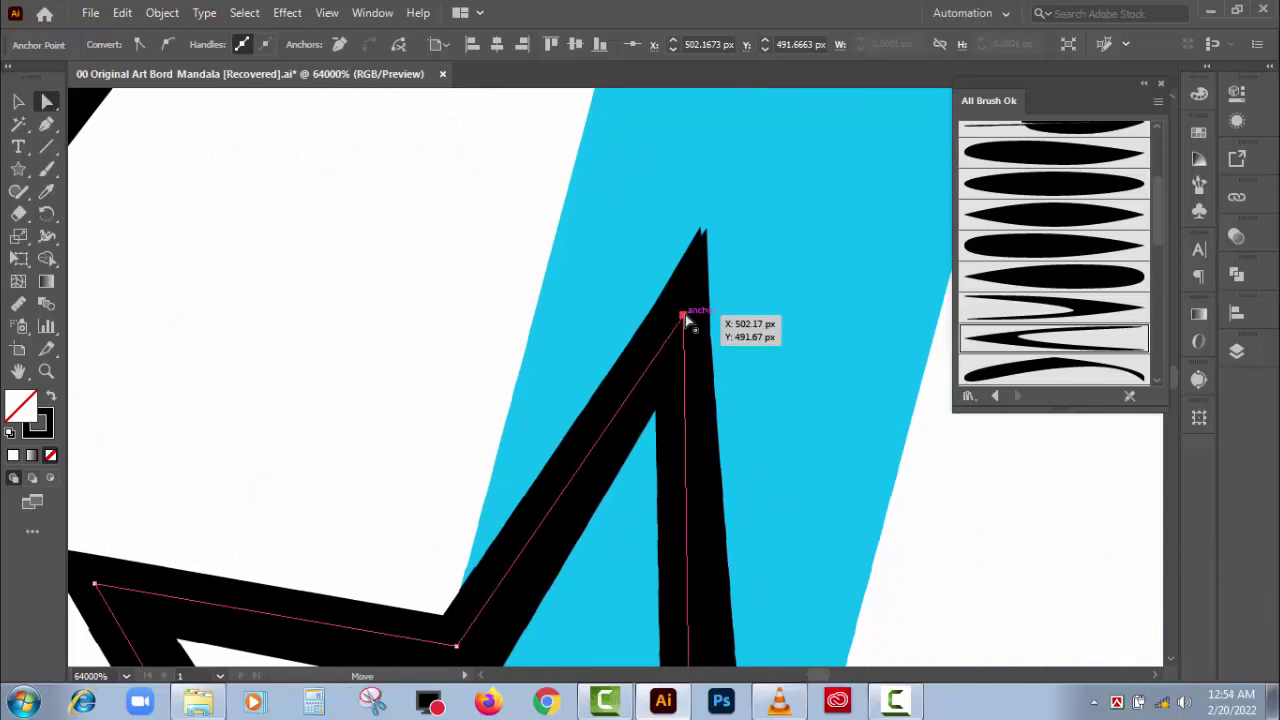
drag(684, 315, 694, 294)
- Shift two of the star's inner-corner anchors slightly to even out its spikes
click(785, 360)
mouse_move(789, 417)
mouse_down()
mouse_move(760, 389)
mouse_move(646, 337)
mouse_move(614, 437)
mouse_move(532, 188)
mouse_move(223, 480)
mouse_move(429, 160)
mouse_up()
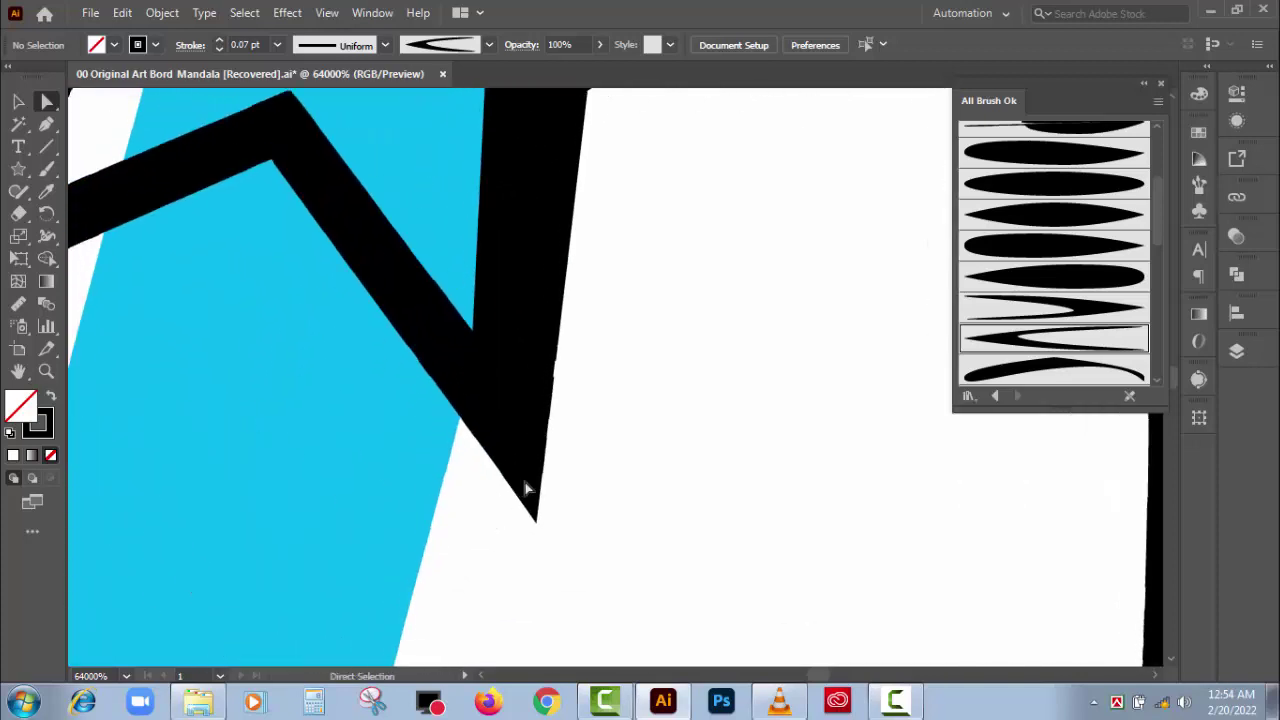
click(497, 408)
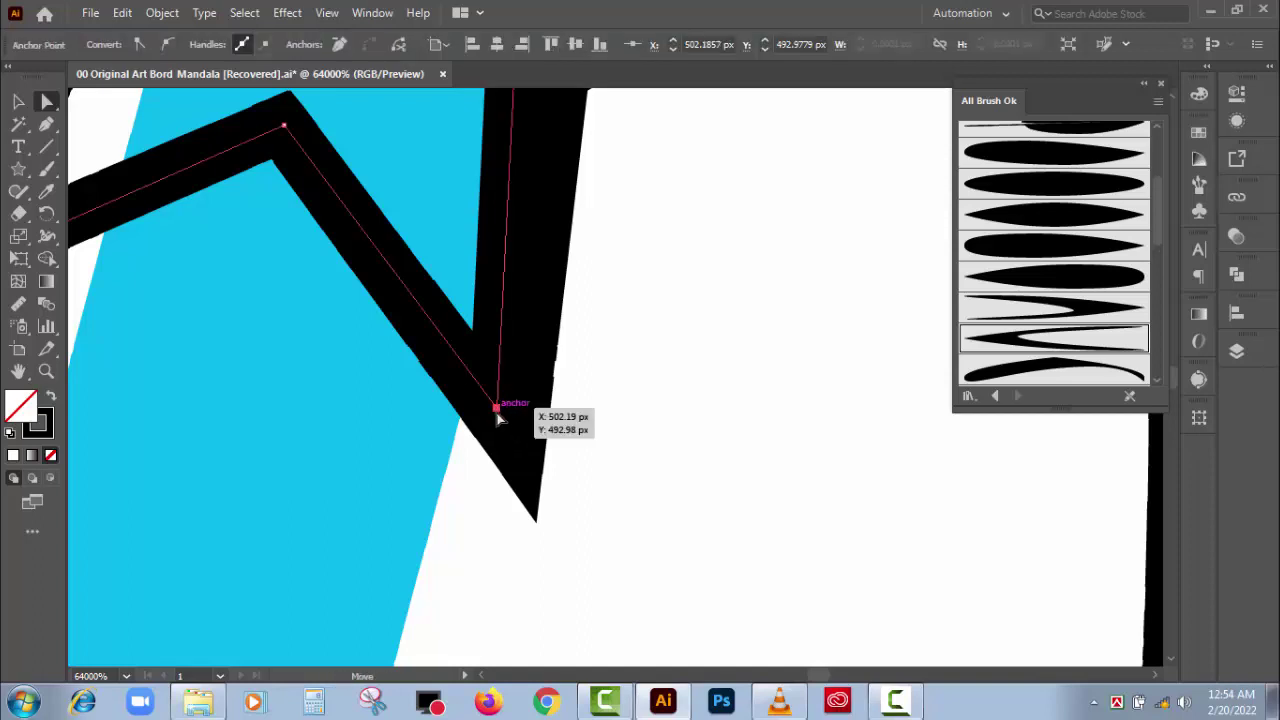
drag(498, 414, 511, 431)
click(623, 397)
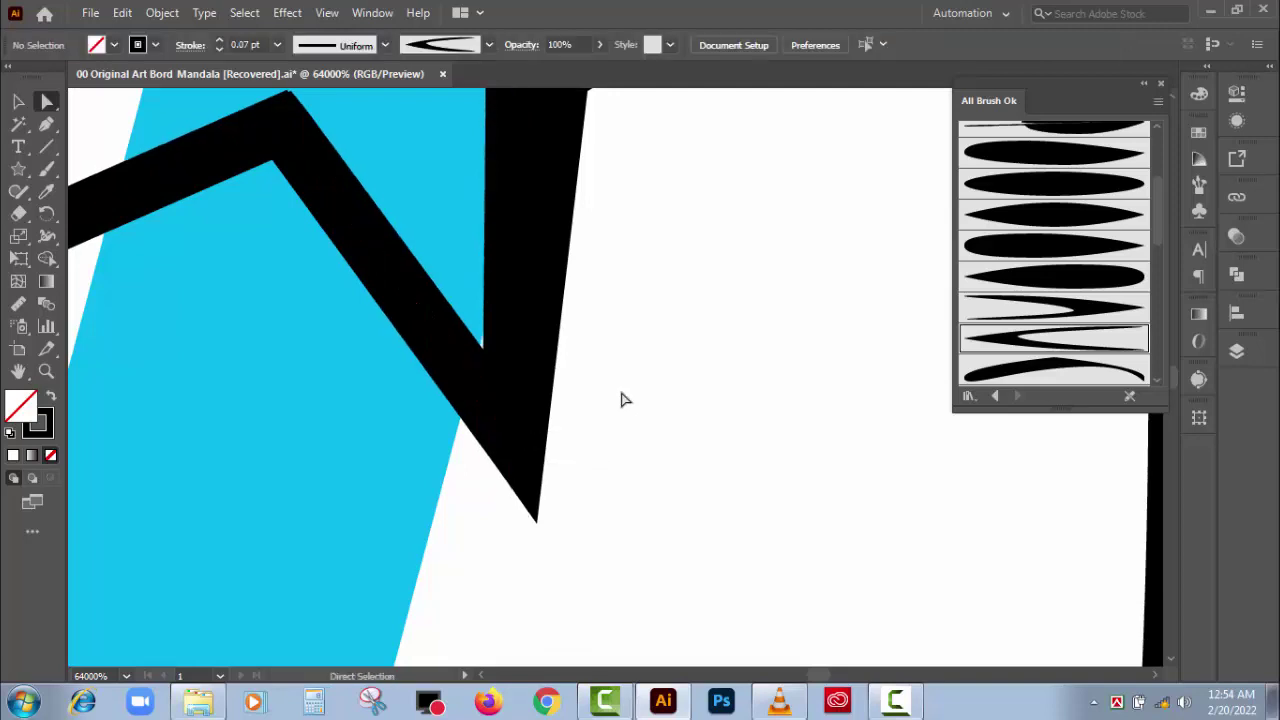
mouse_move(380, 420)
mouse_down()
mouse_move(555, 604)
mouse_move(769, 595)
mouse_up()
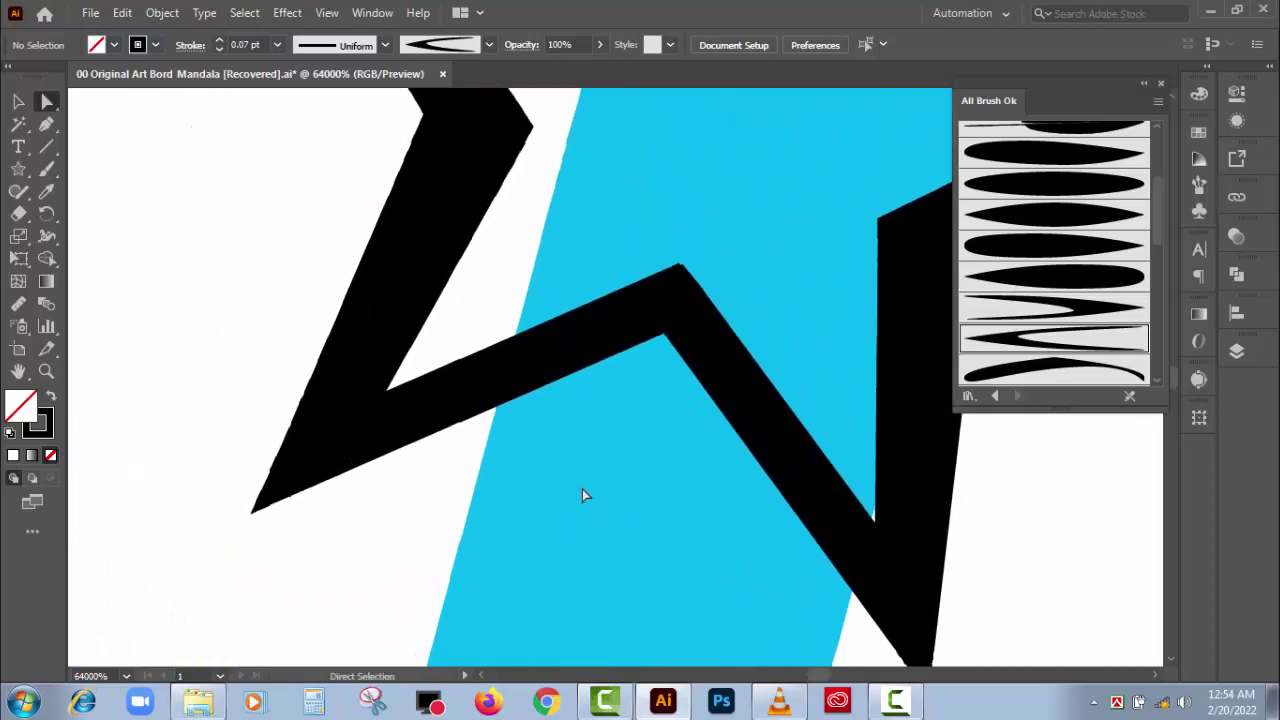
drag(585, 495, 440, 611)
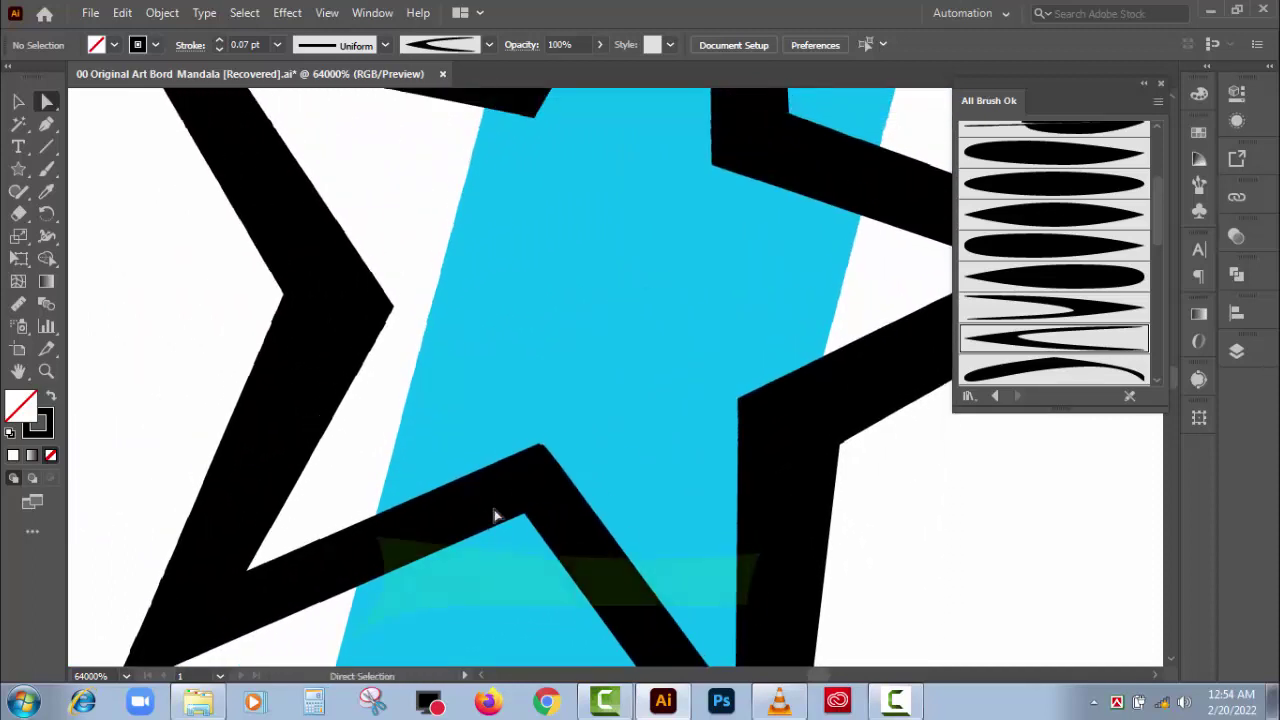
click(536, 479)
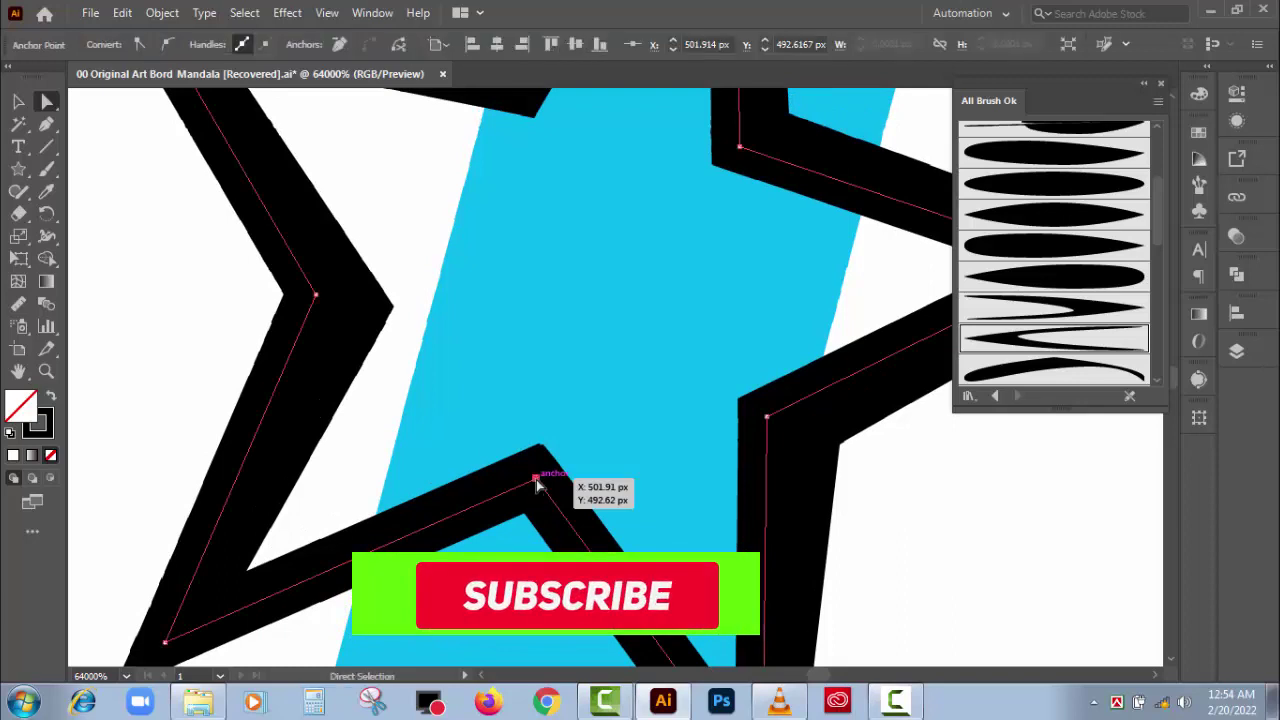
drag(536, 479, 537, 474)
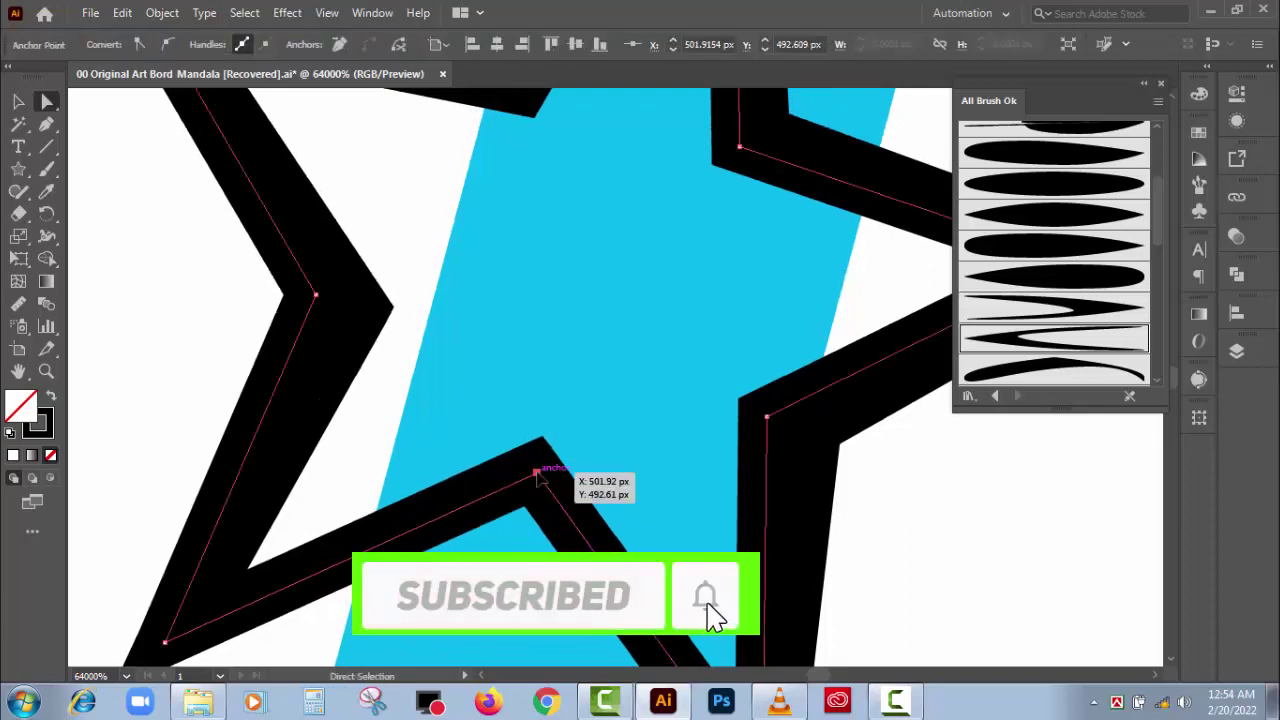
- Check the star's upper spike and the whole star, then zoom back out
mouse_move(646, 374)
mouse_down()
mouse_move(556, 159)
mouse_move(795, 551)
mouse_move(534, 589)
mouse_move(500, 627)
mouse_up()
drag(706, 391, 654, 549)
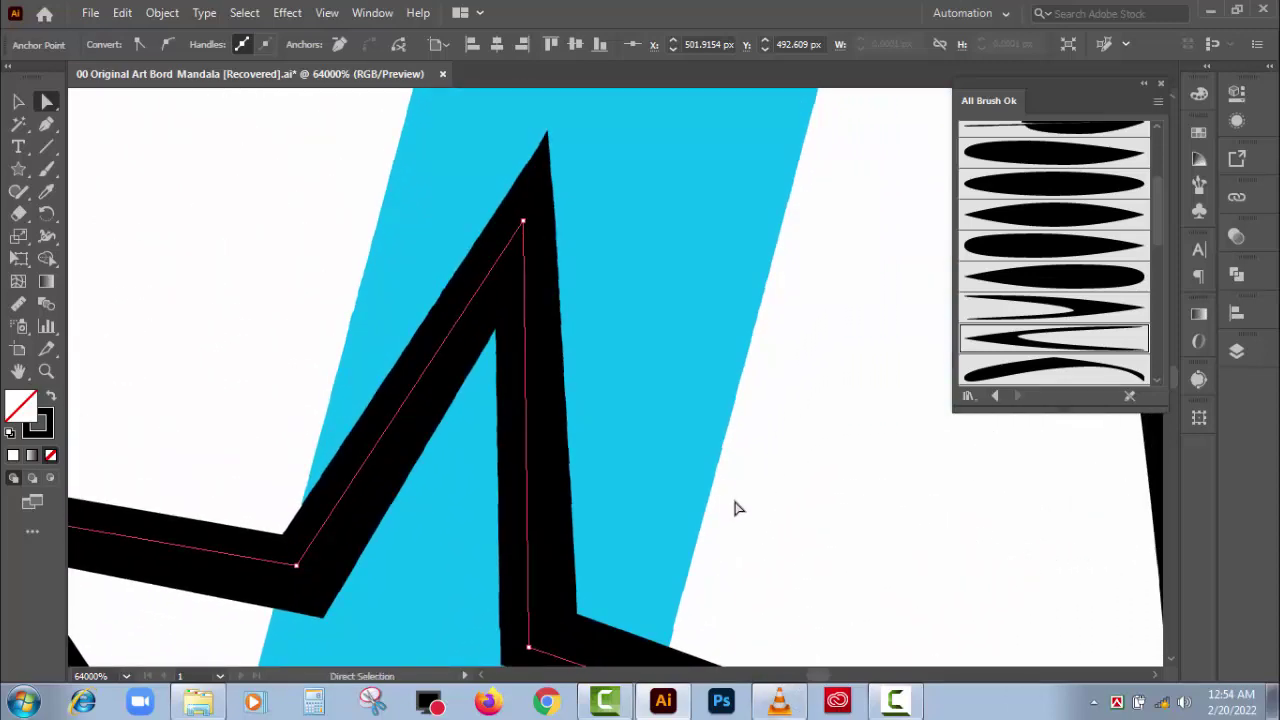
scroll(732, 420, down, 2)
scroll(727, 290, down, 3)
click(823, 486)
scroll(825, 489, down, 1)
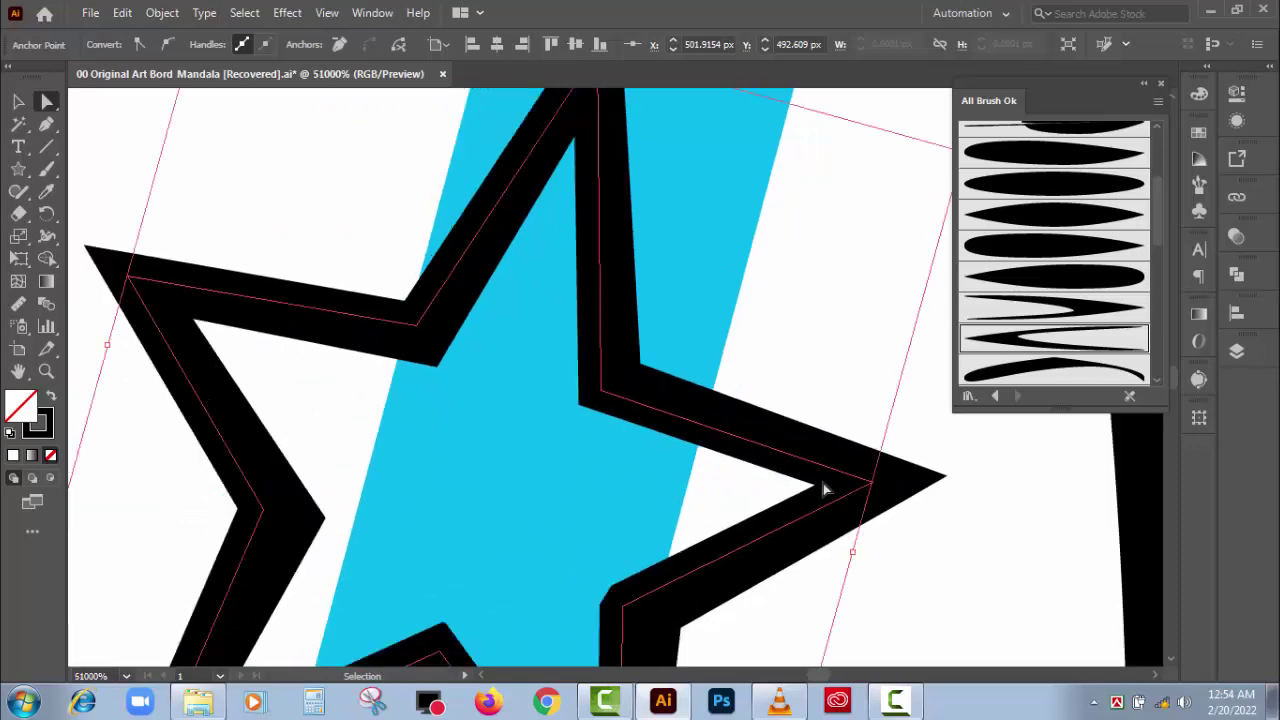
scroll(825, 489, down, 4)
scroll(825, 489, down, 3)
scroll(825, 489, down, 3)
scroll(825, 489, down, 2)
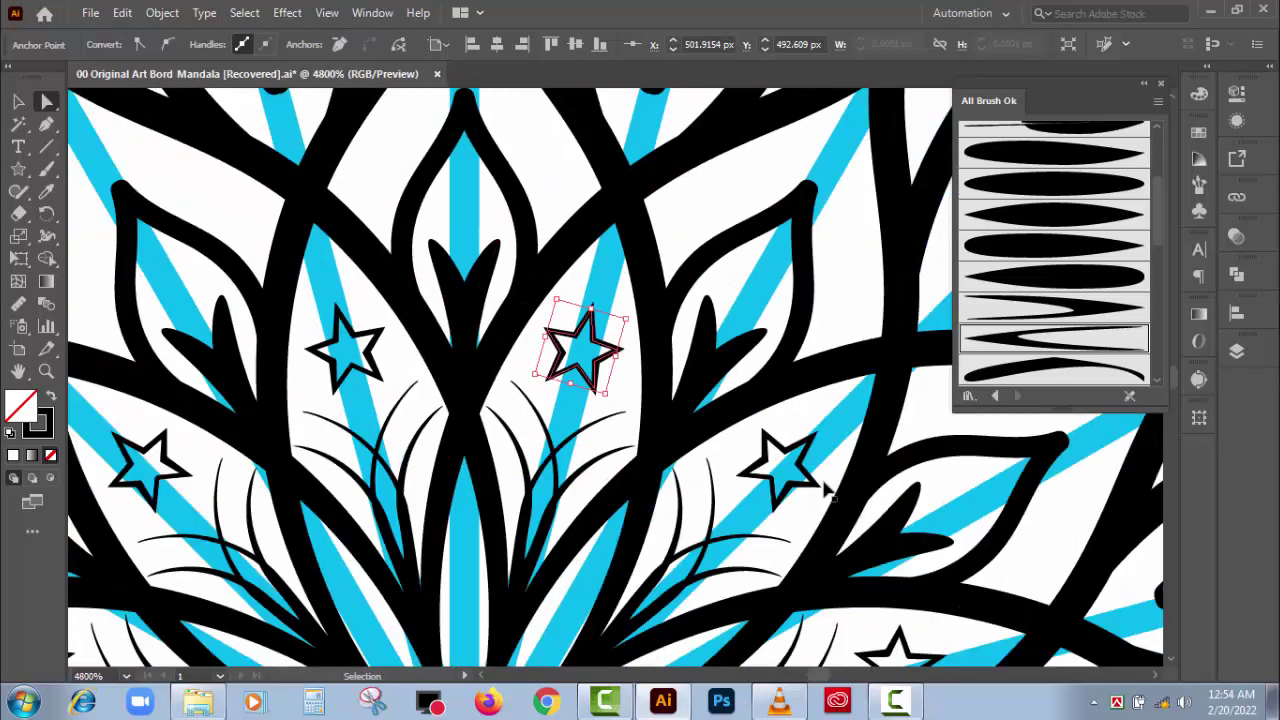
scroll(825, 489, down, 1)
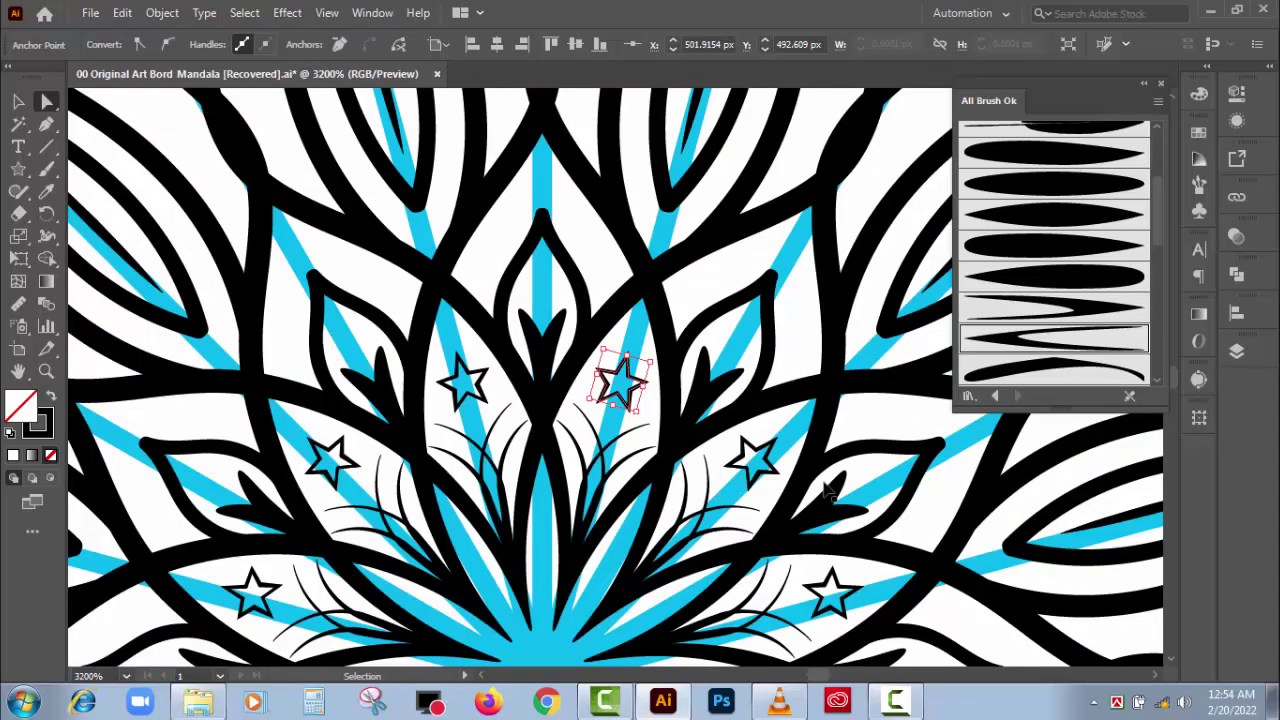
click(718, 277)
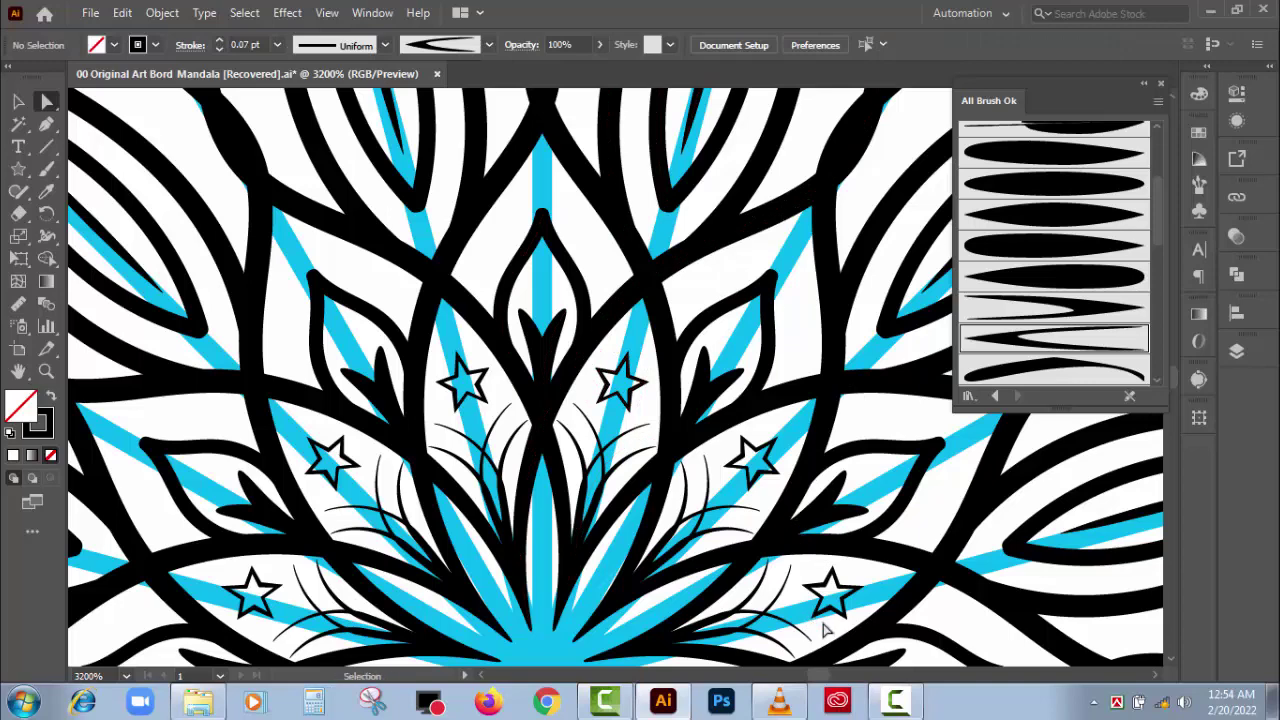
scroll(825, 627, down, 2)
scroll(825, 627, down, 1)
- Paint a curved wispy tendril with the Paintbrush between the upper central petals
click(1080, 466)
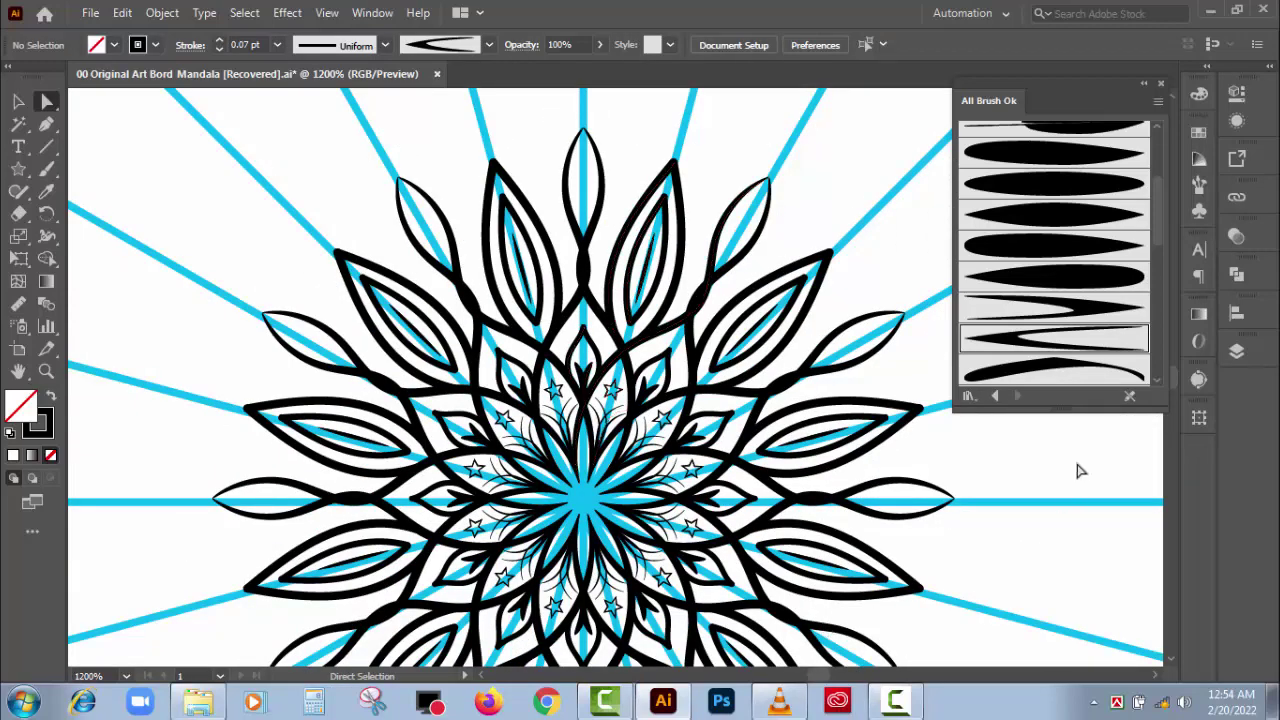
mouse_move(891, 271)
mouse_down()
mouse_move(686, 137)
mouse_move(814, 304)
mouse_up()
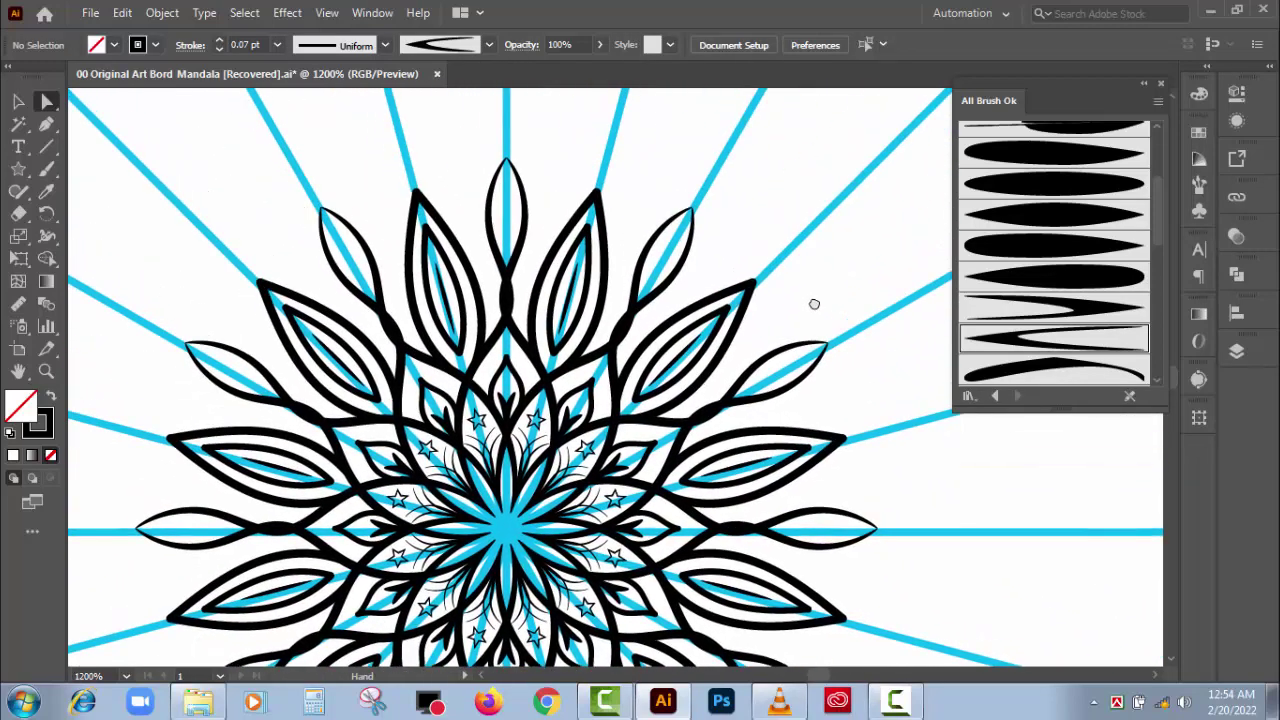
scroll(814, 304, up, 2)
scroll(814, 294, up, 1)
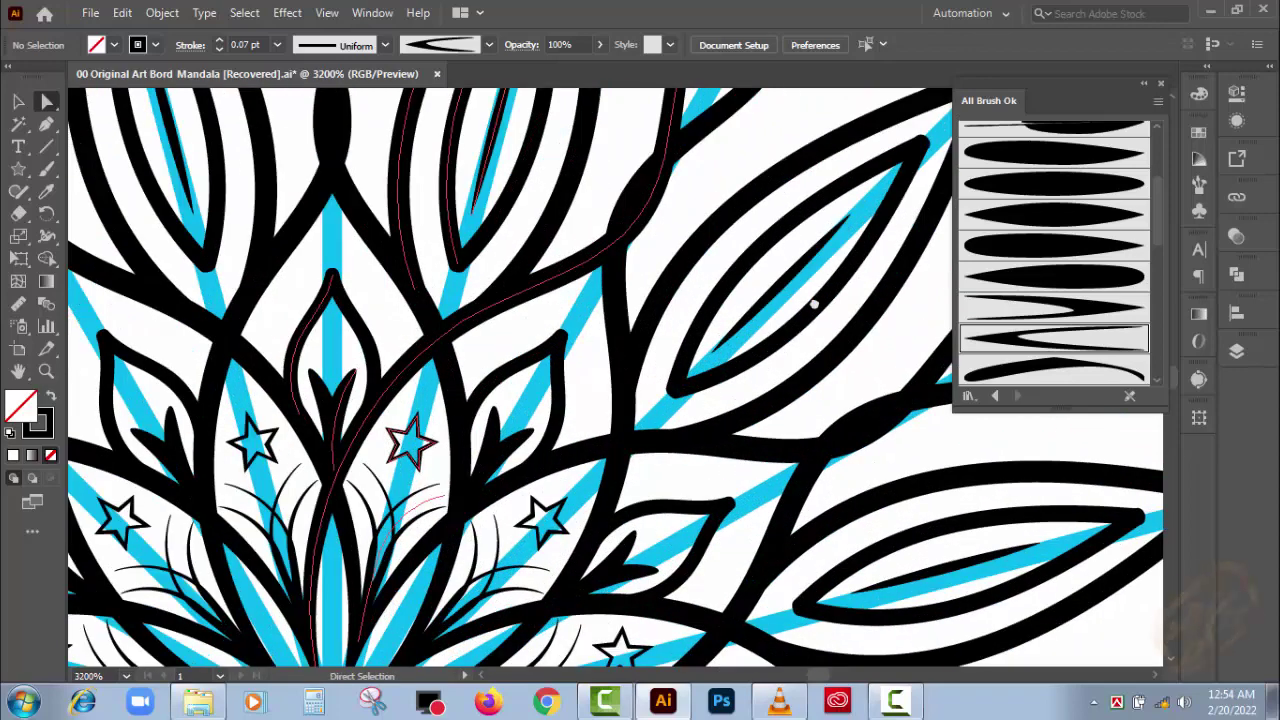
drag(600, 194, 799, 581)
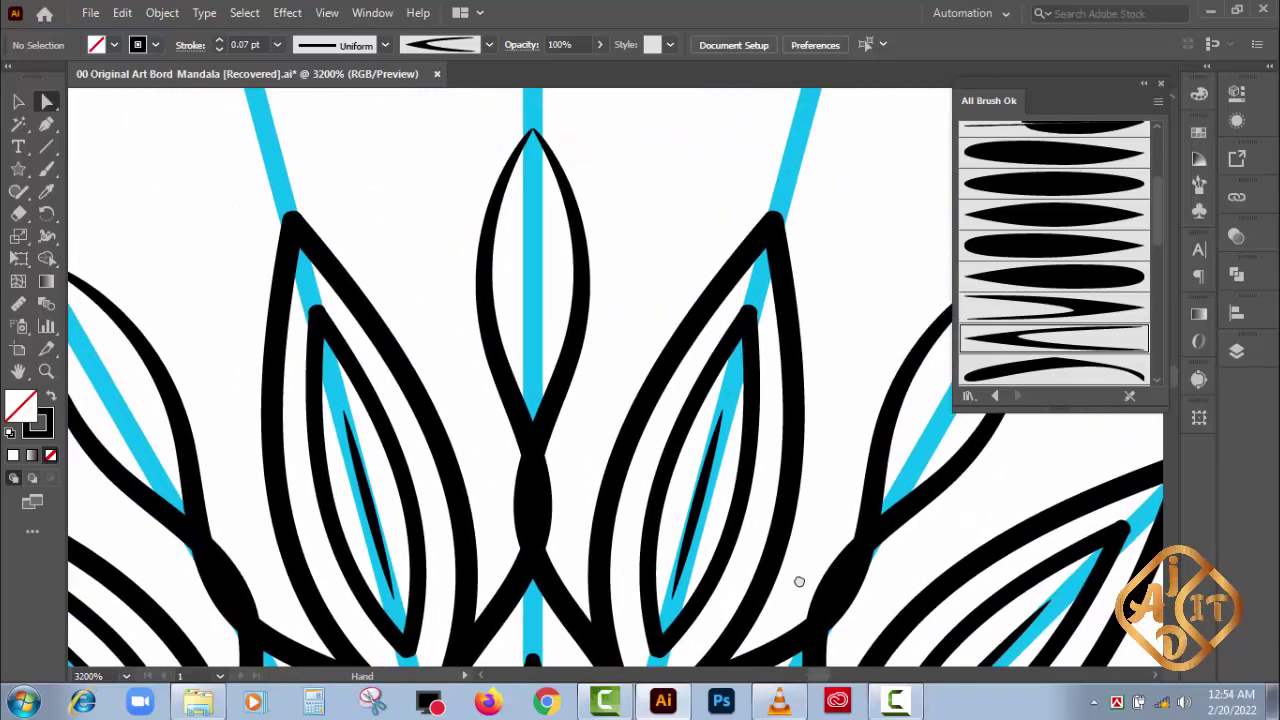
click(808, 582)
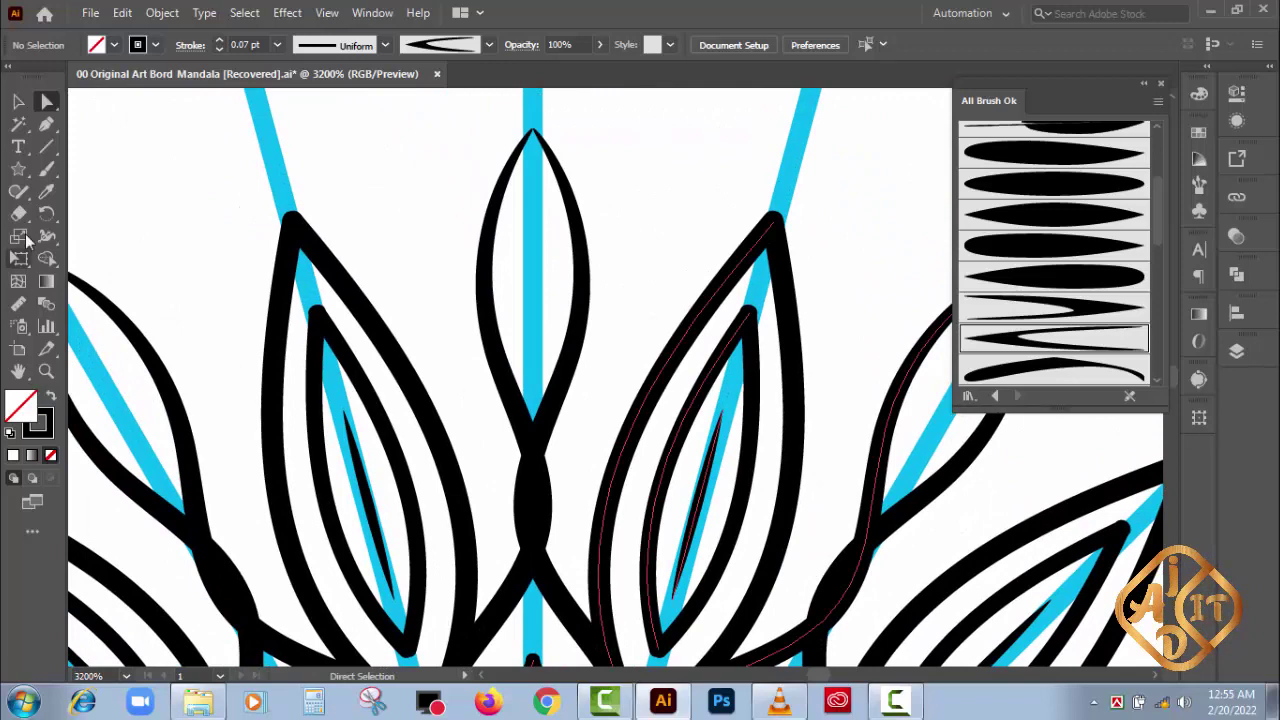
click(47, 166)
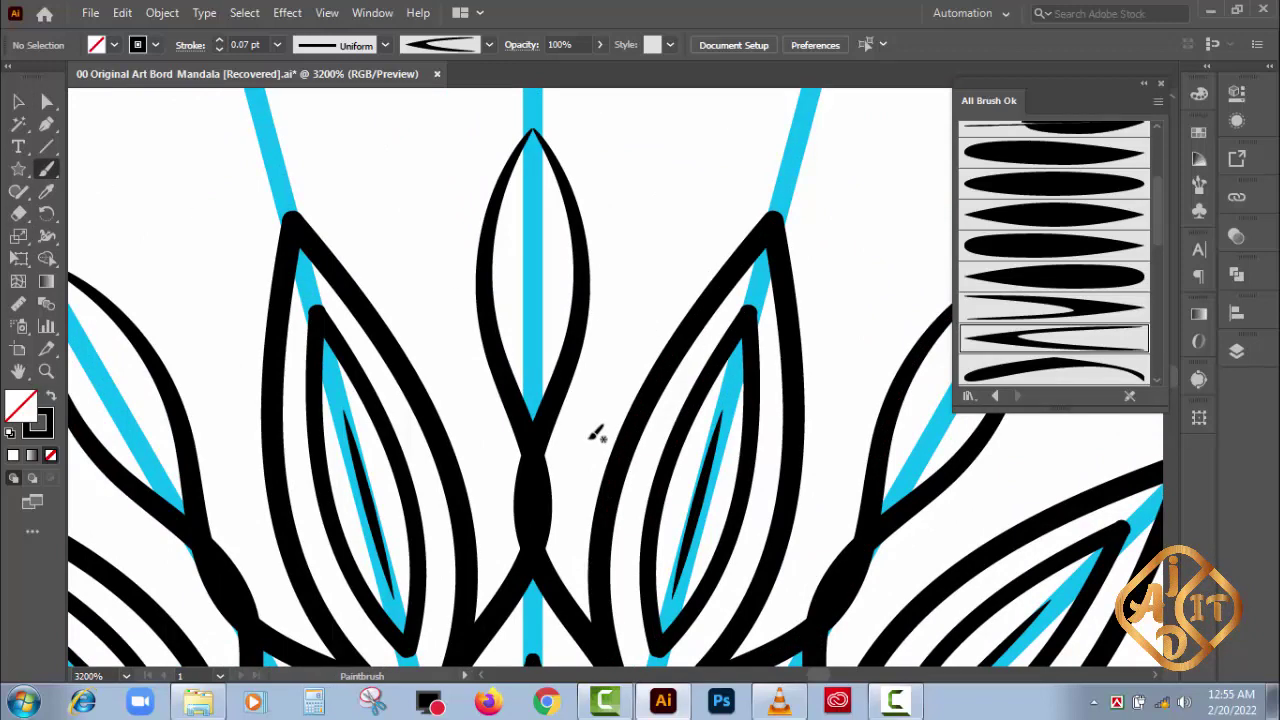
drag(592, 440, 735, 125)
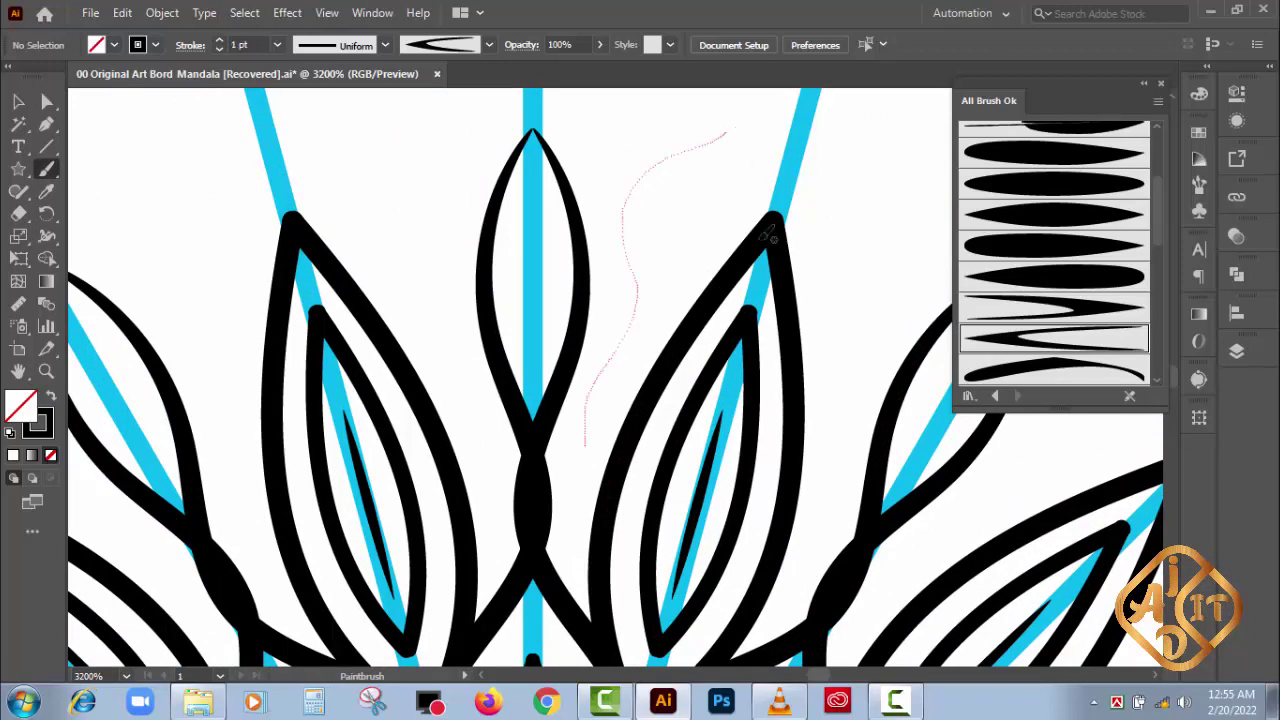
- Give the new tendril a 0.25 pt stroke weight
click(18, 102)
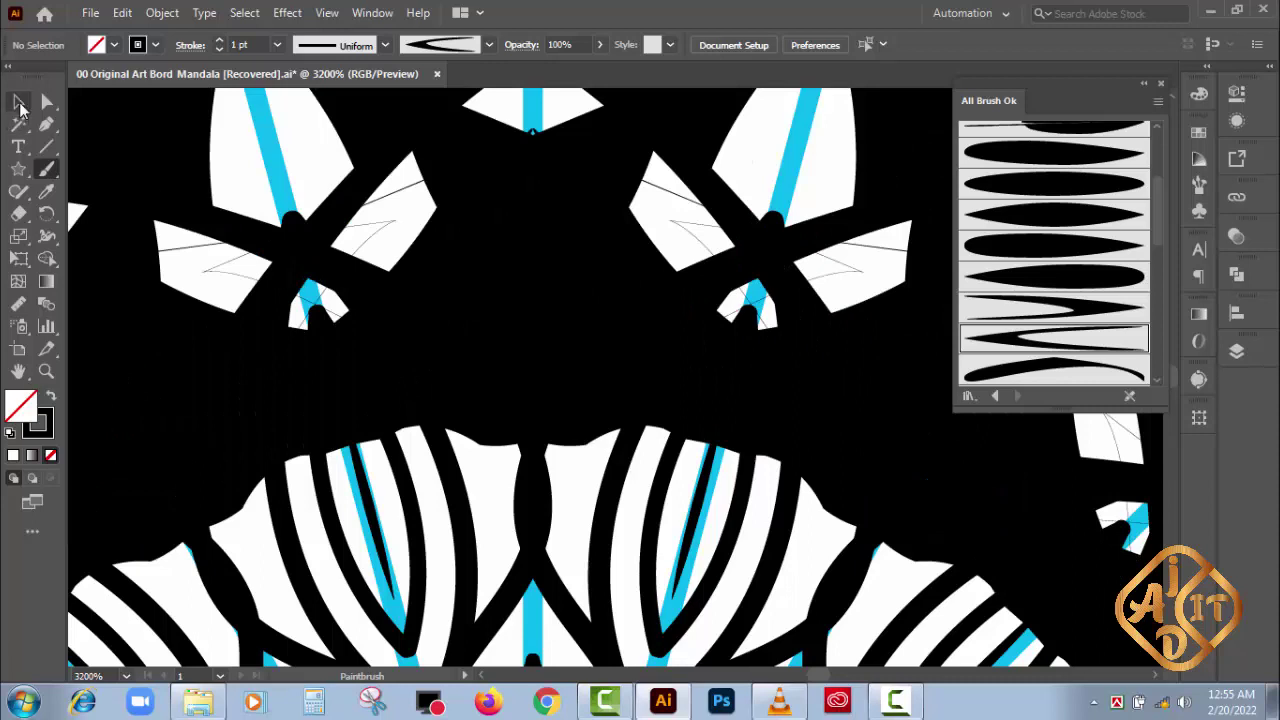
click(613, 360)
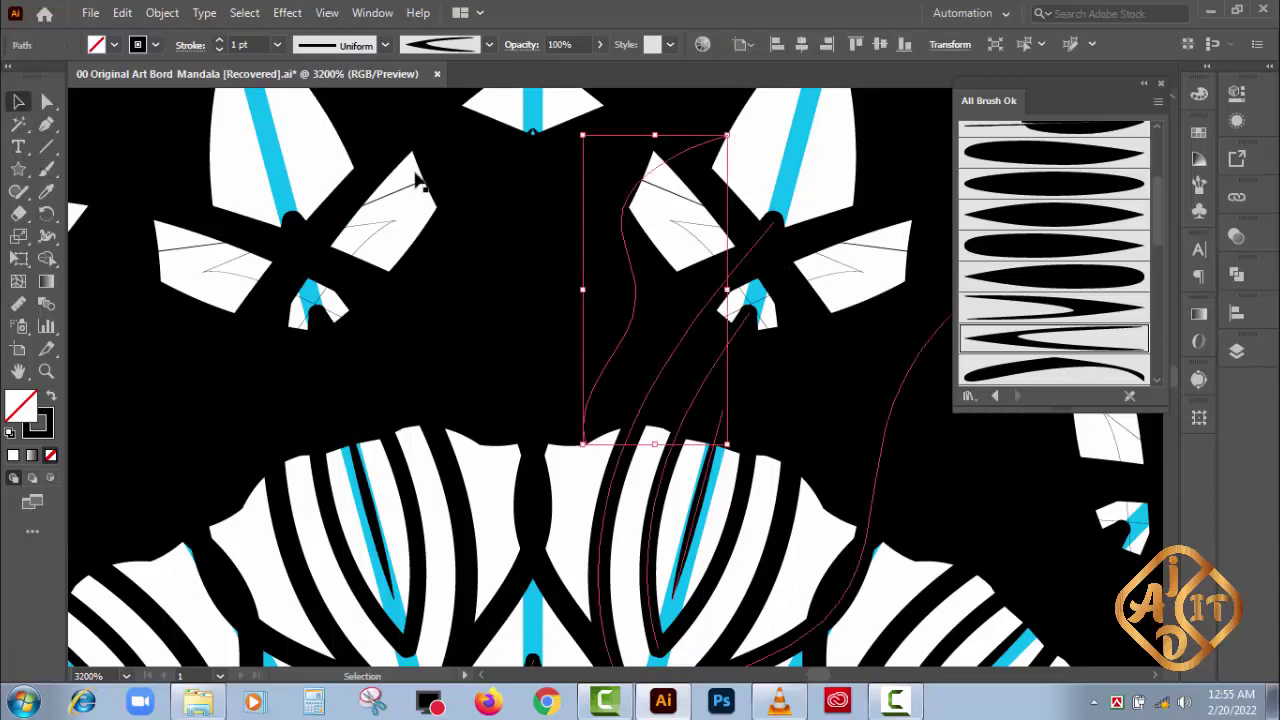
click(281, 44)
click(305, 58)
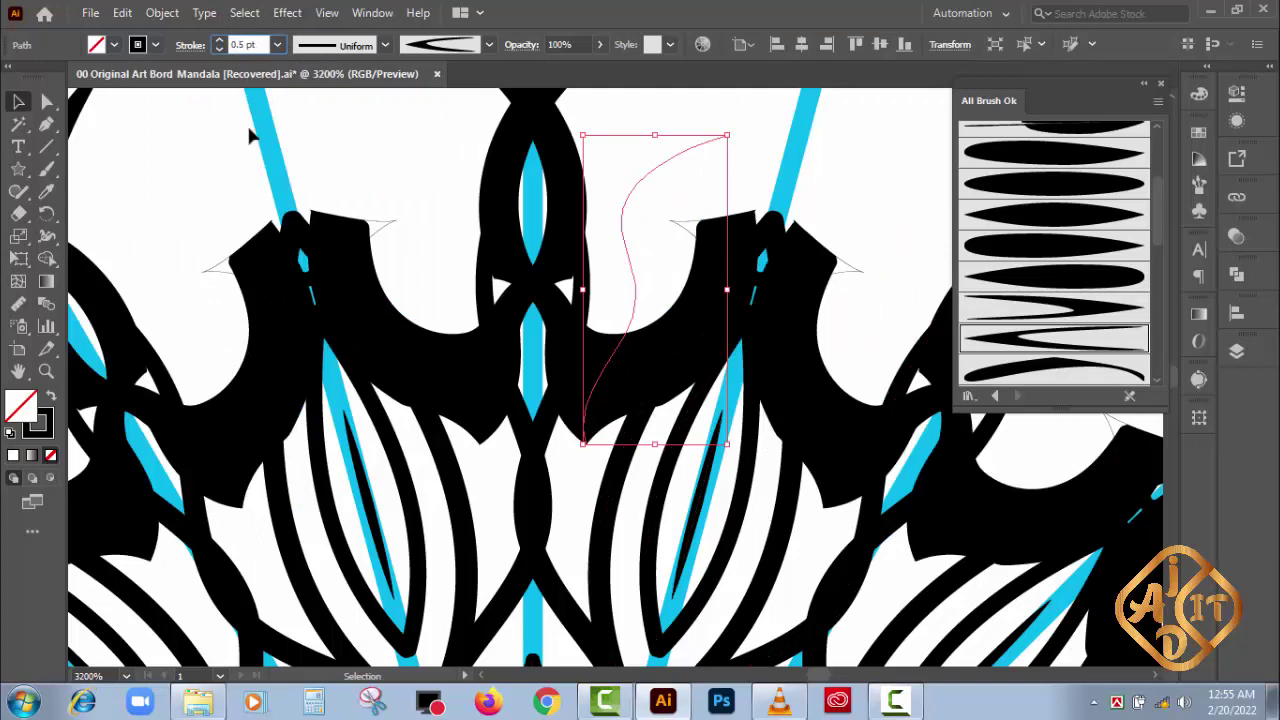
click(353, 166)
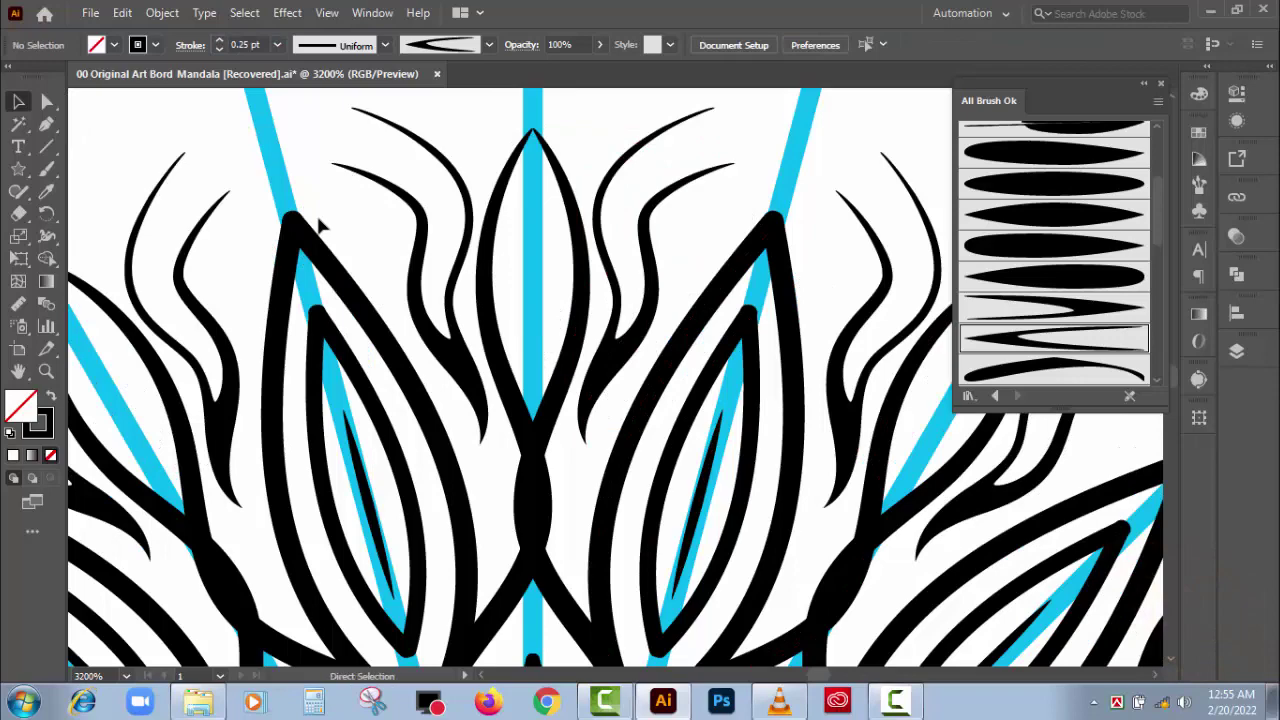
- Stretch a tendril down toward the petal base, then zoom in closer on the top tendrils
key(ctrl+minus)
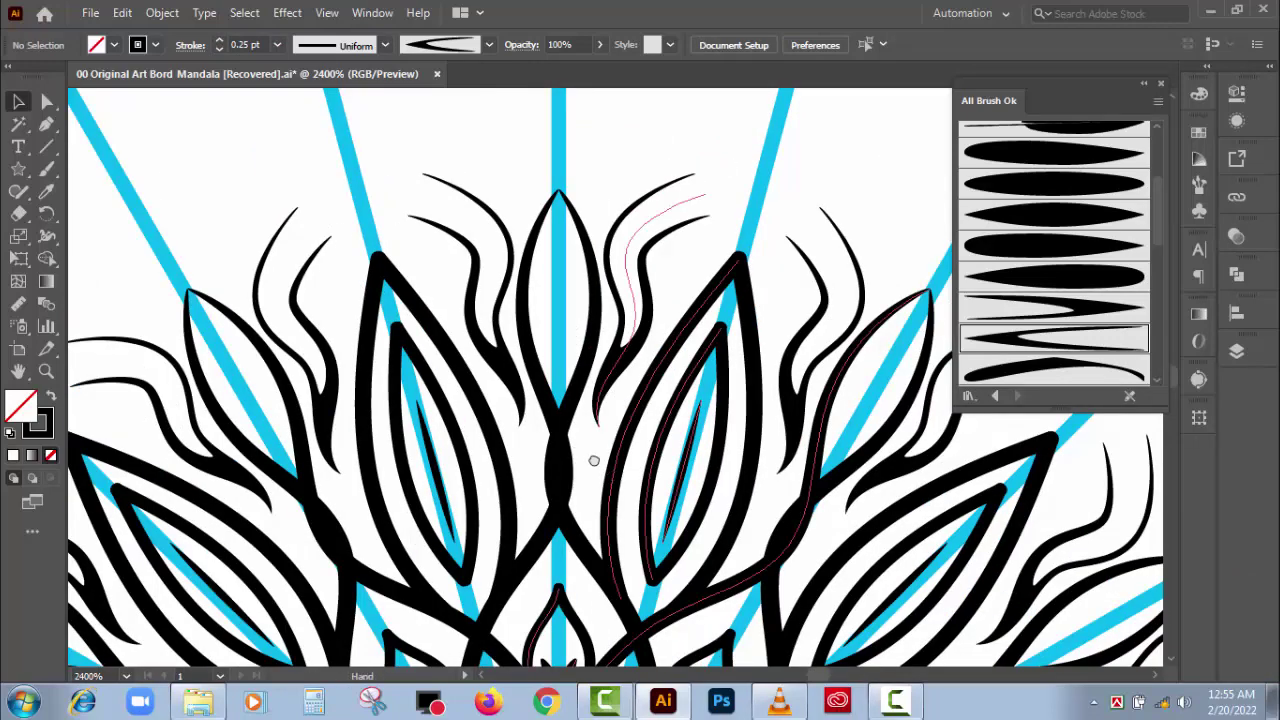
drag(584, 479, 567, 444)
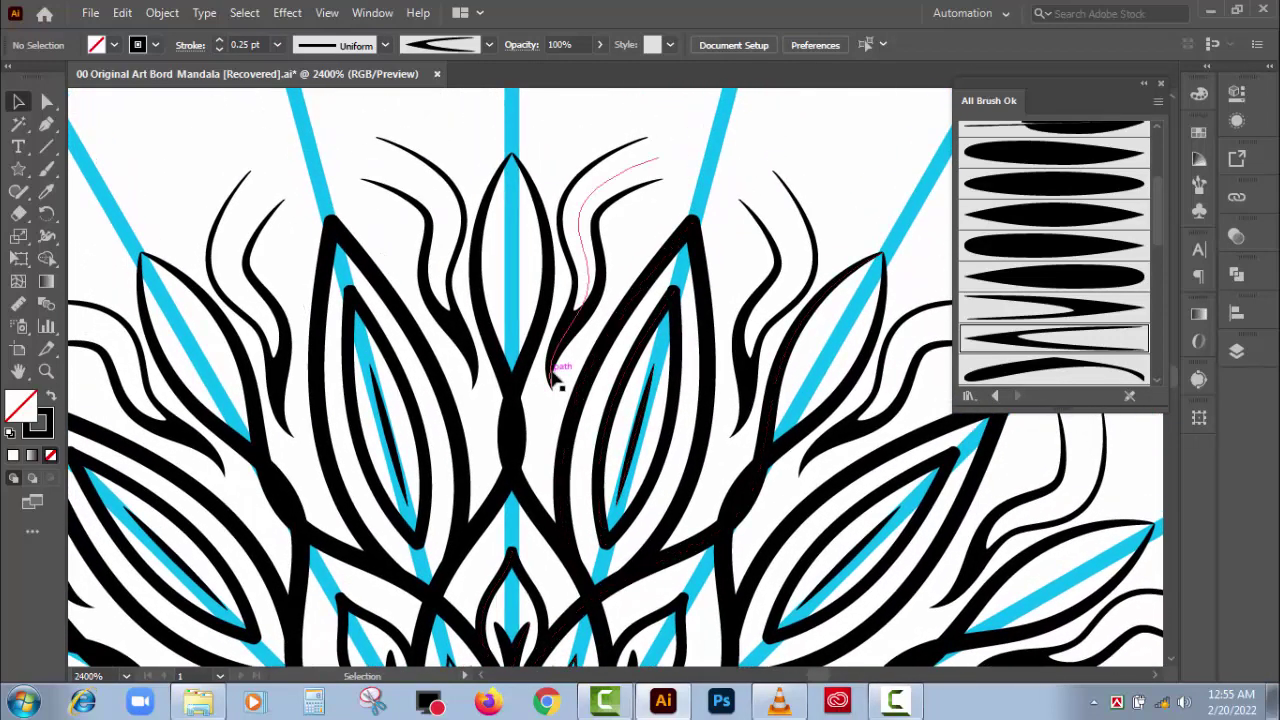
click(551, 376)
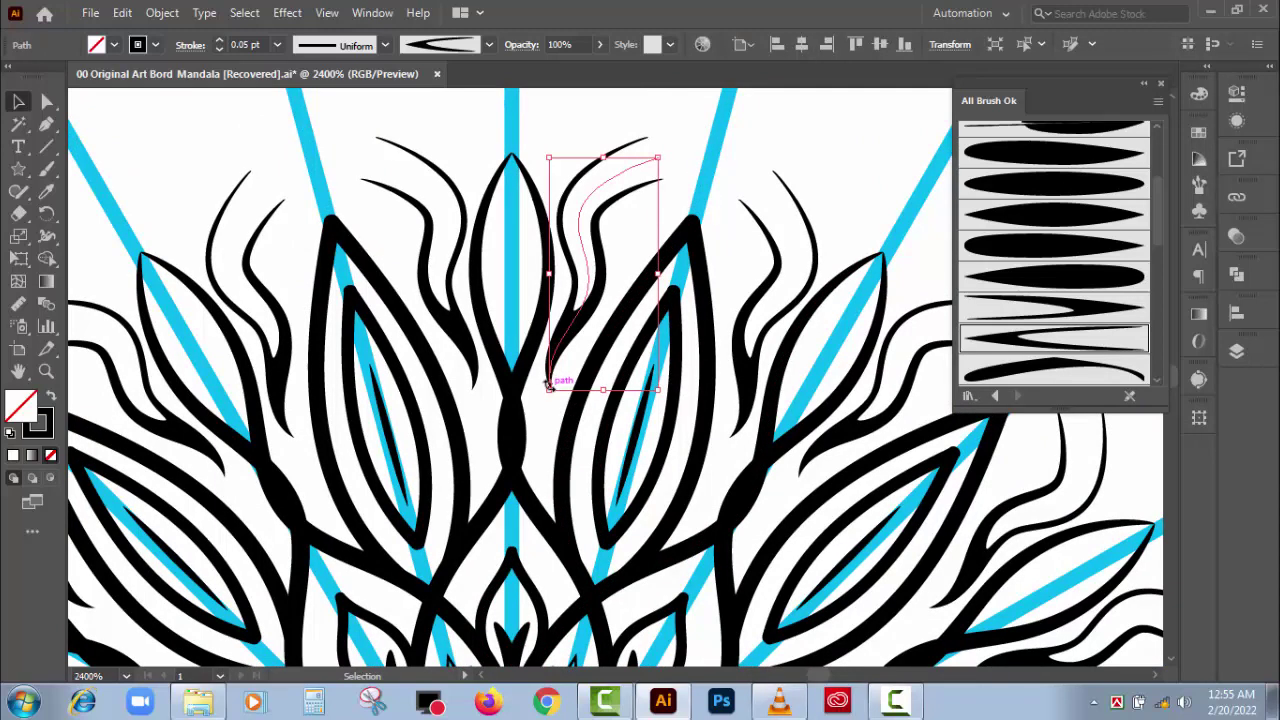
mouse_move(548, 388)
mouse_down()
mouse_move(553, 490)
mouse_move(548, 477)
mouse_up()
click(537, 453)
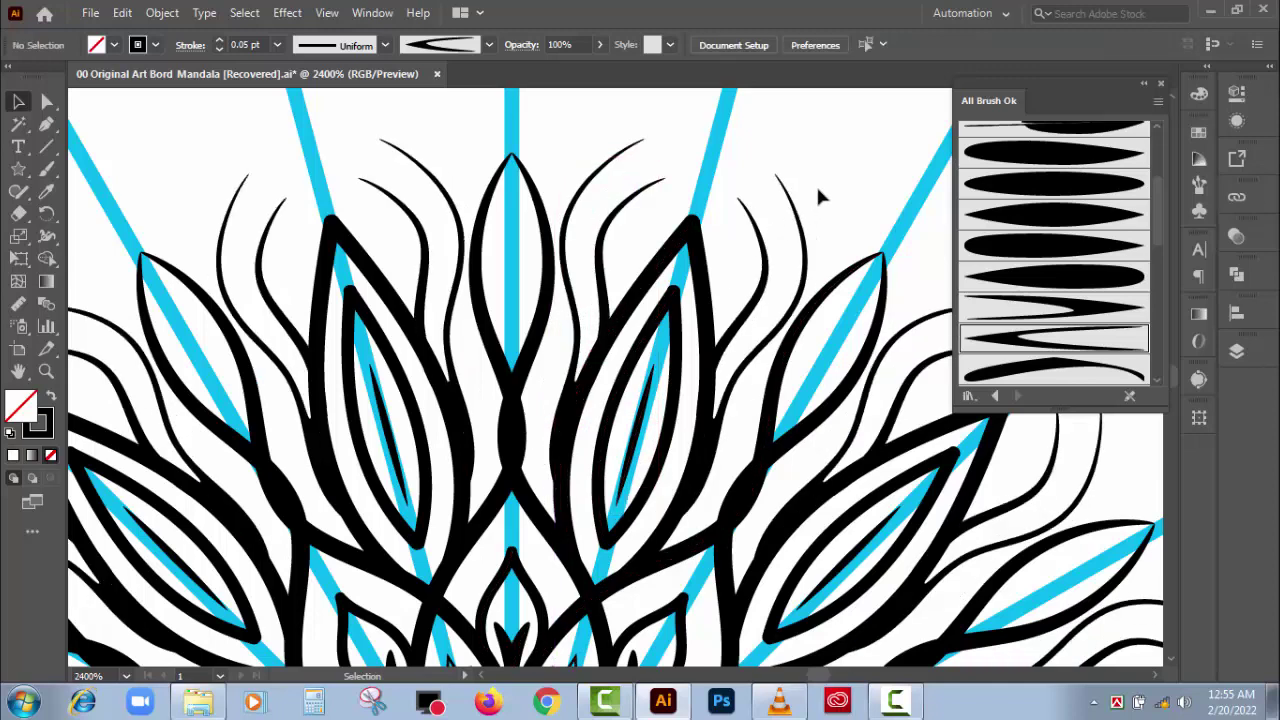
key(ctrl+equal)
key(ctrl+equal)
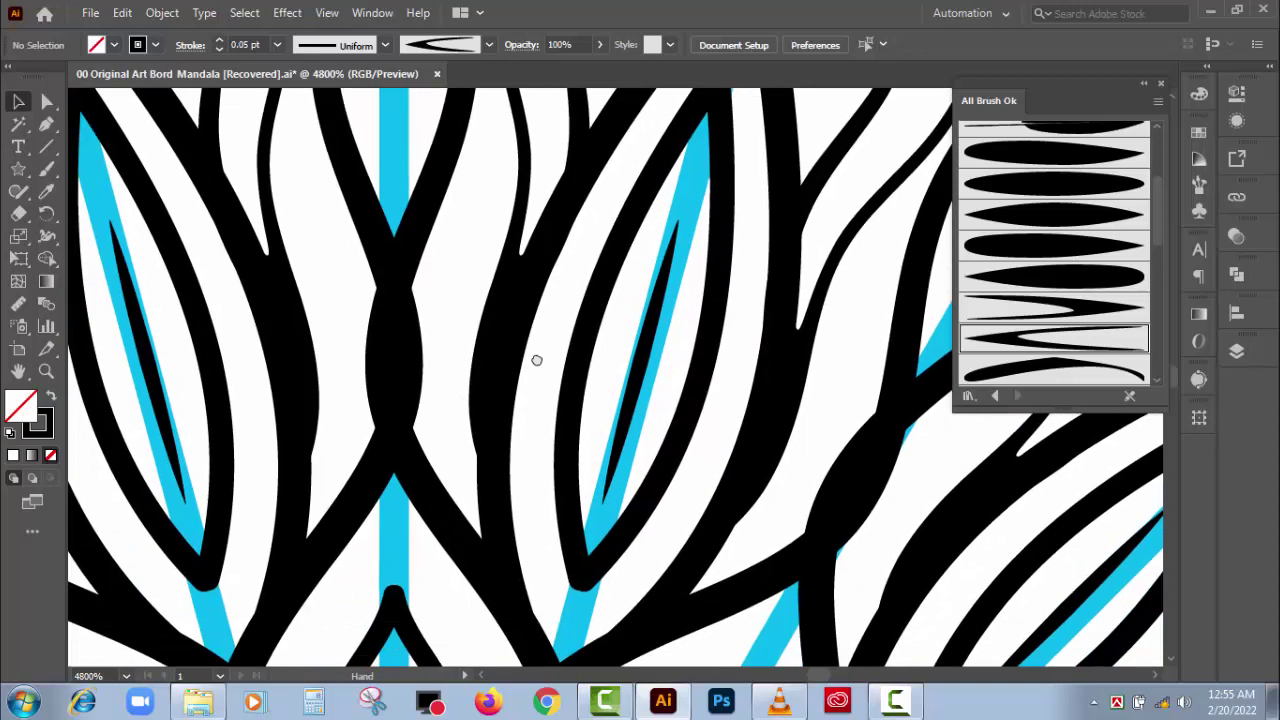
- Reshape the first thin tendril so it fits along the petal's inner edge
scroll(540, 380, down, 3)
click(484, 448)
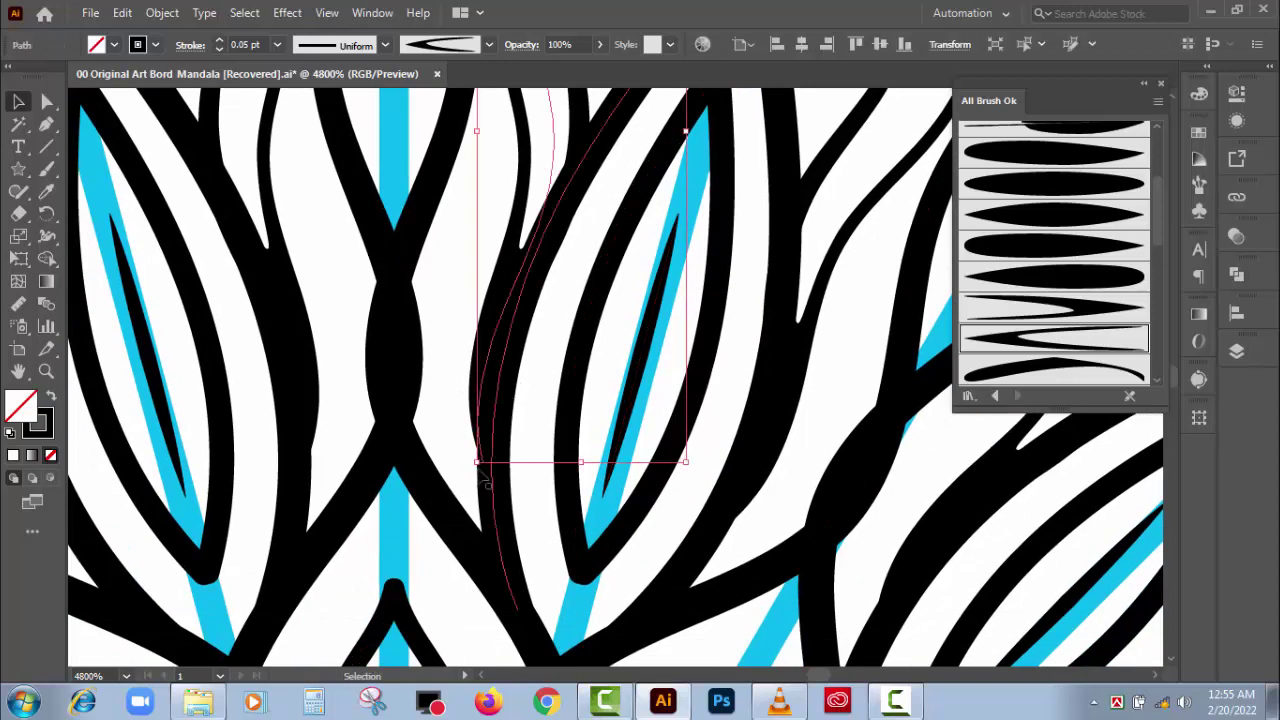
drag(476, 462, 482, 462)
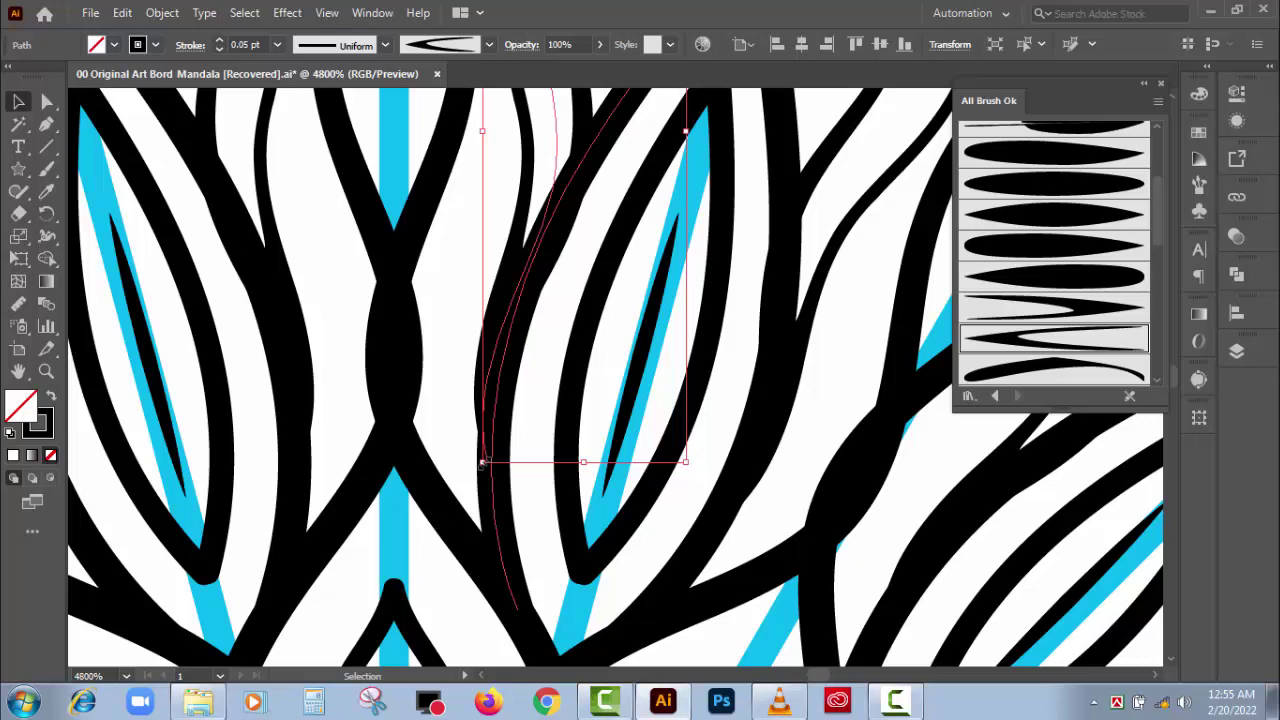
scroll(510, 430, up, 3)
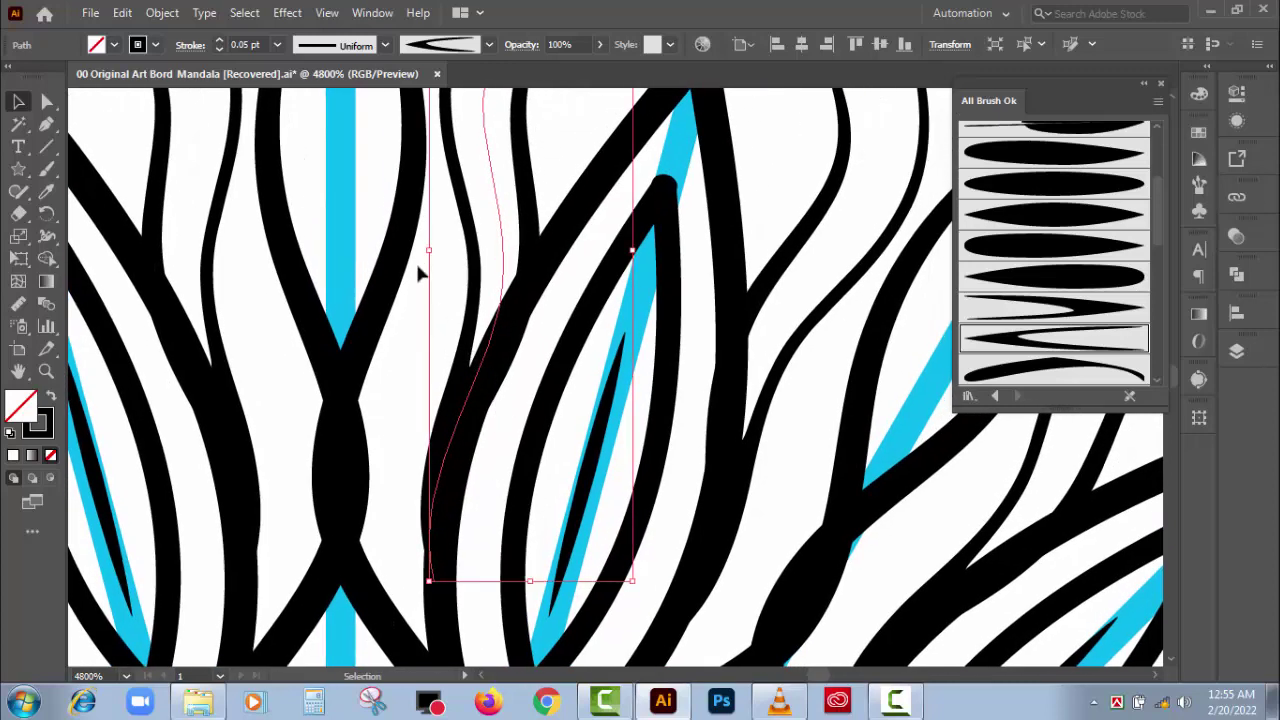
drag(429, 251, 424, 251)
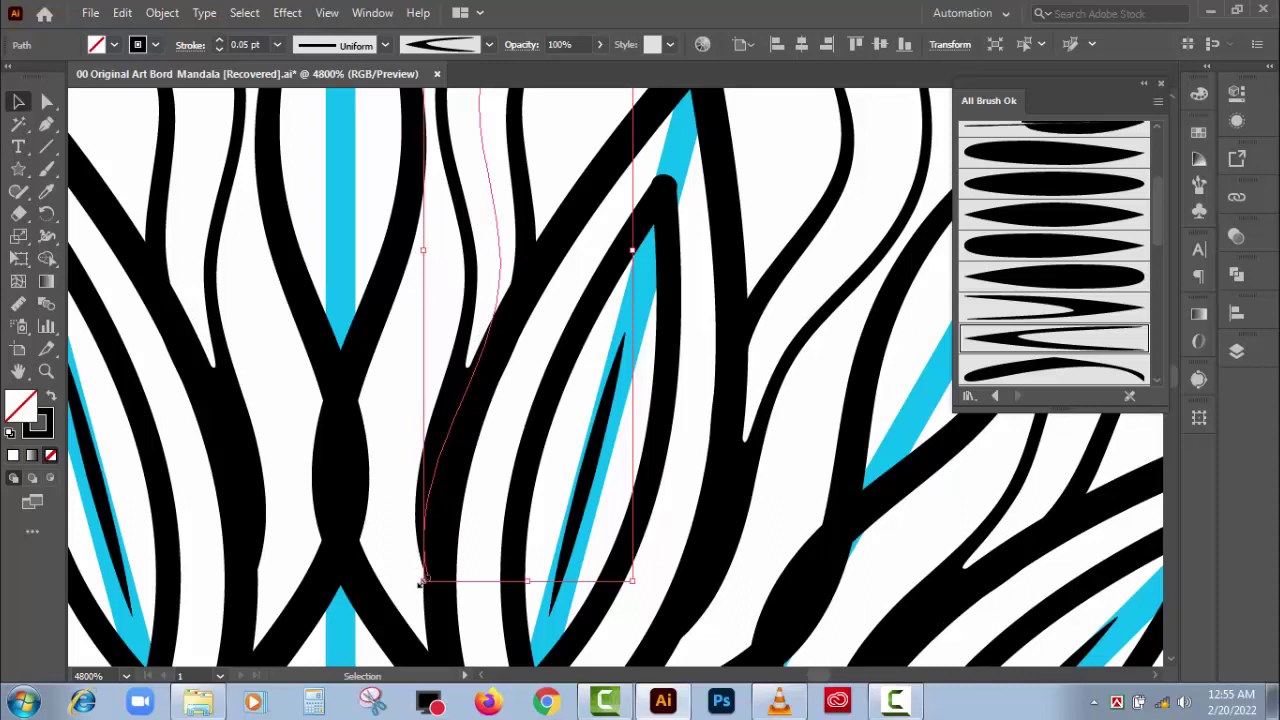
drag(420, 583, 428, 580)
drag(632, 252, 622, 289)
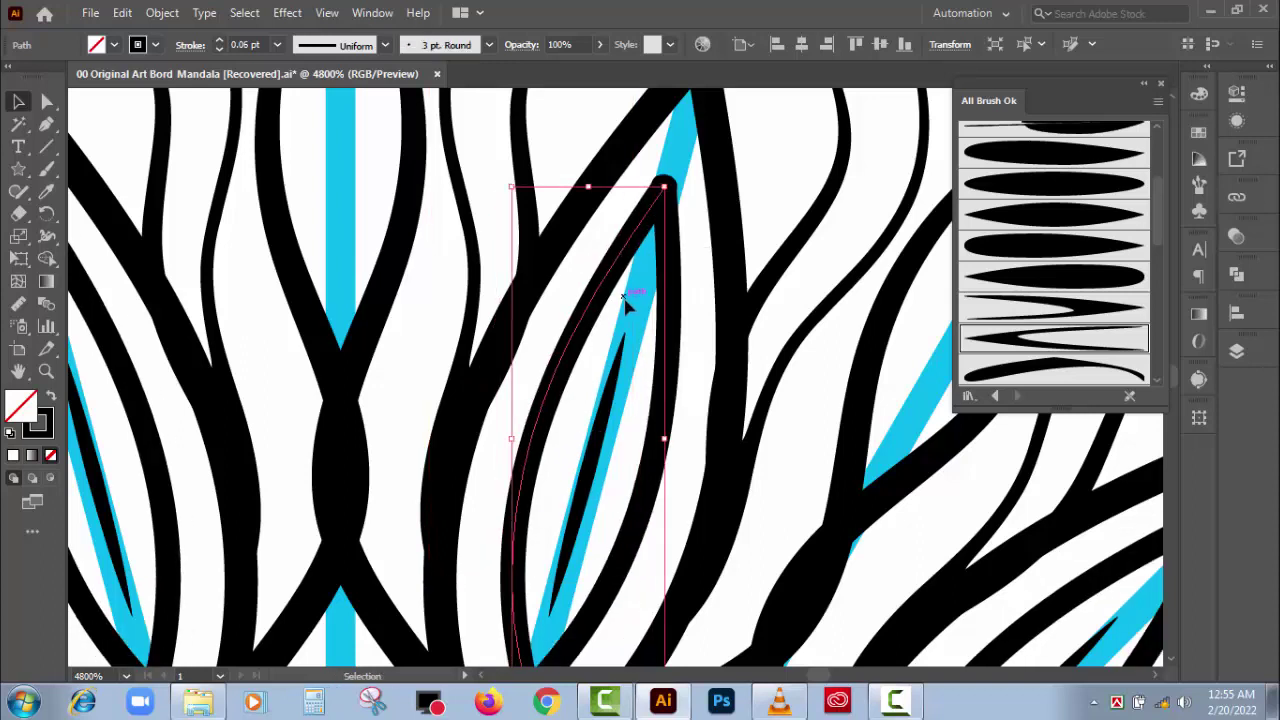
- Narrow two more tendrils, including the wavy one, so they hug the petal outlines
click(490, 363)
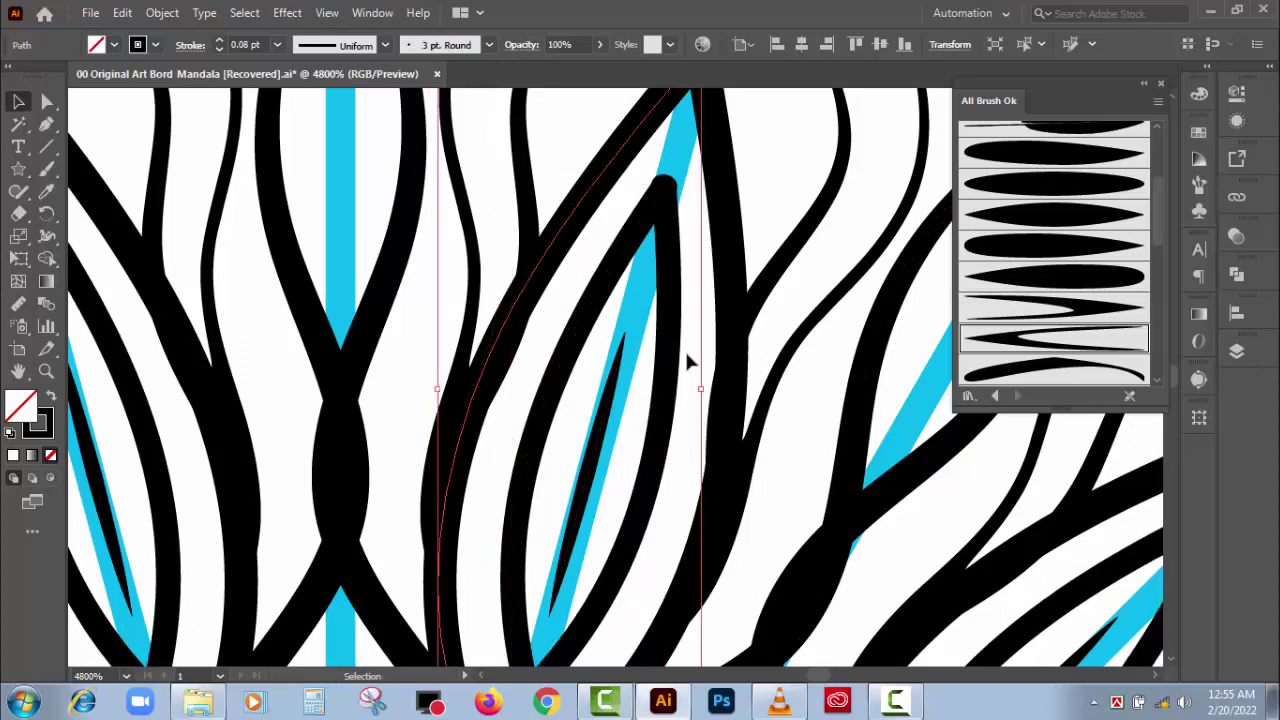
drag(703, 395, 690, 392)
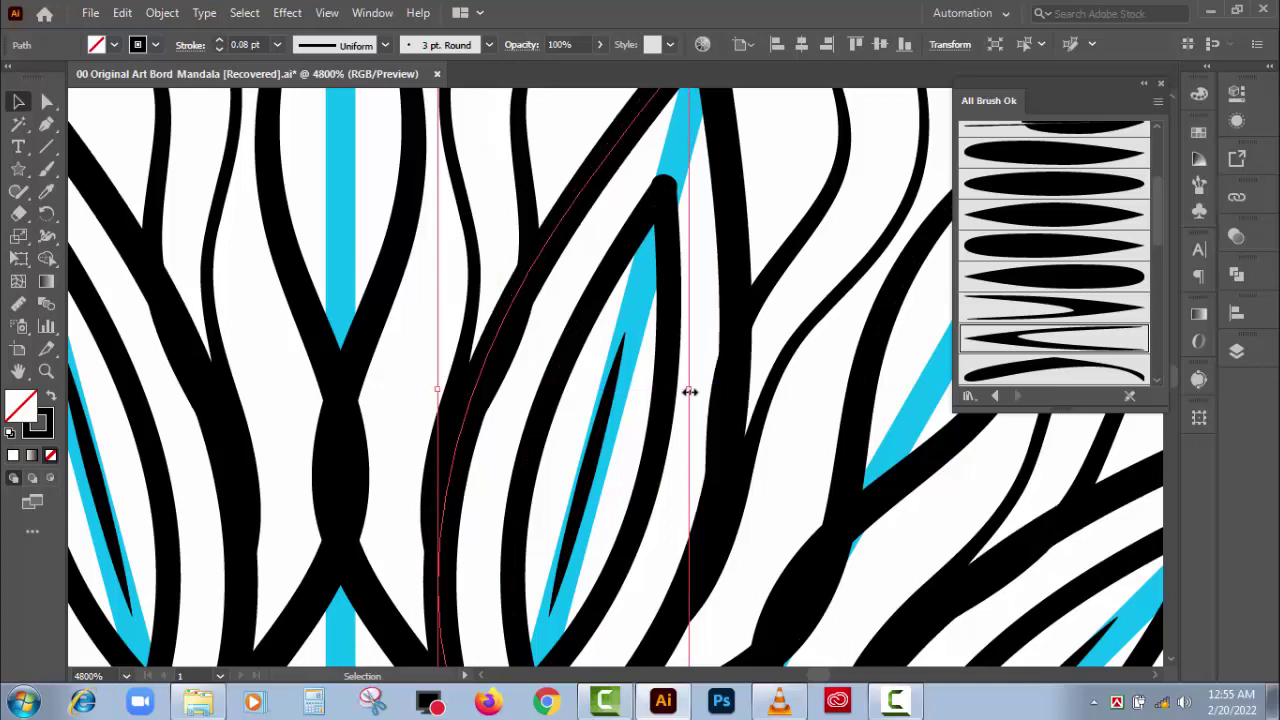
click(515, 237)
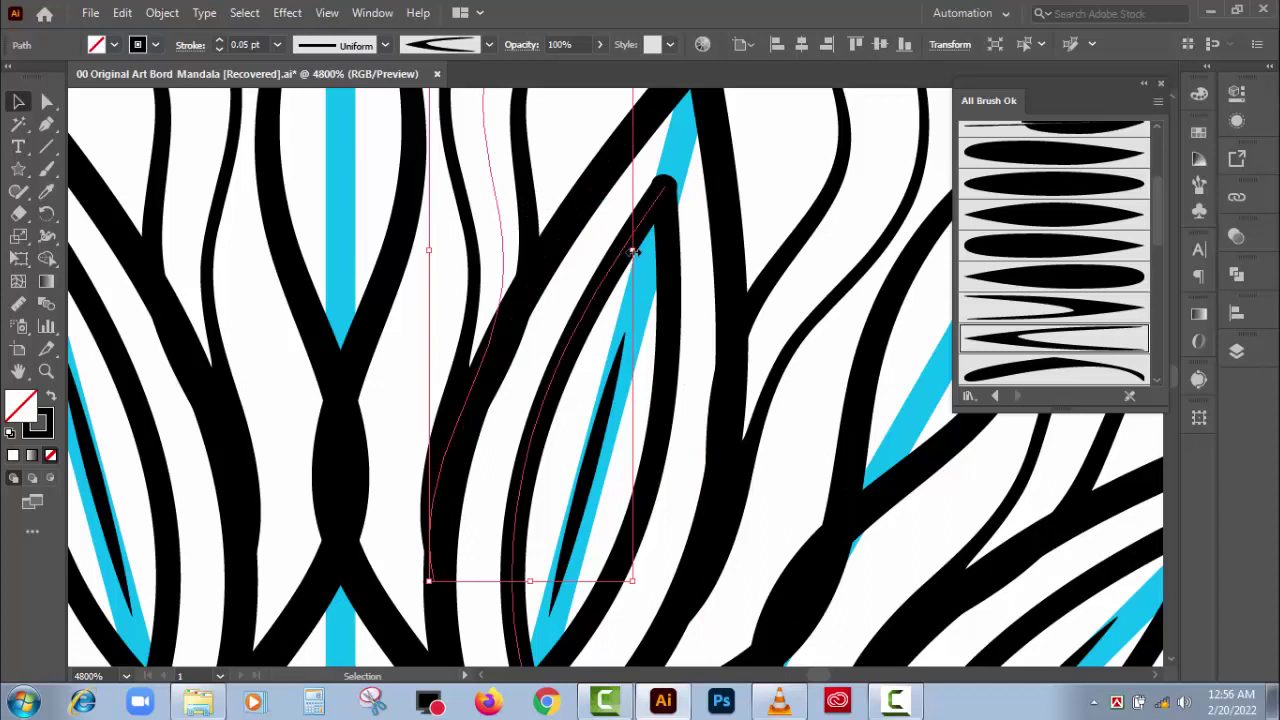
drag(633, 252, 622, 250)
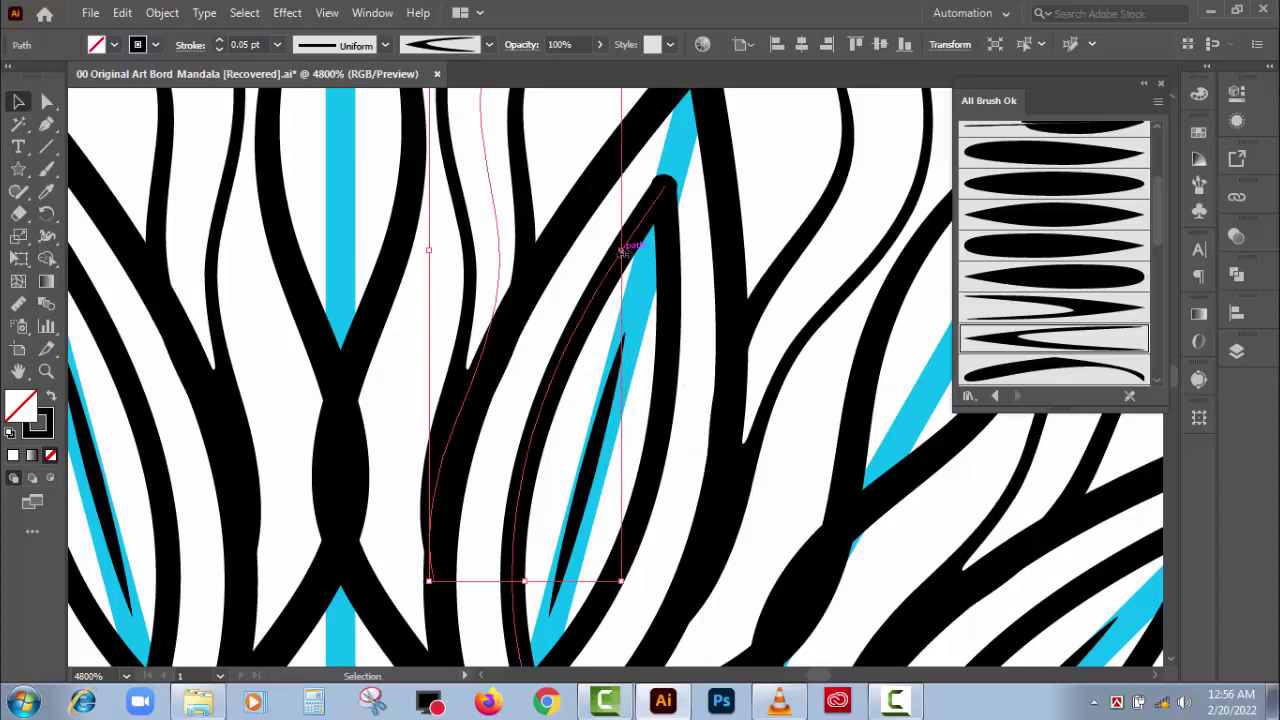
drag(622, 250, 614, 250)
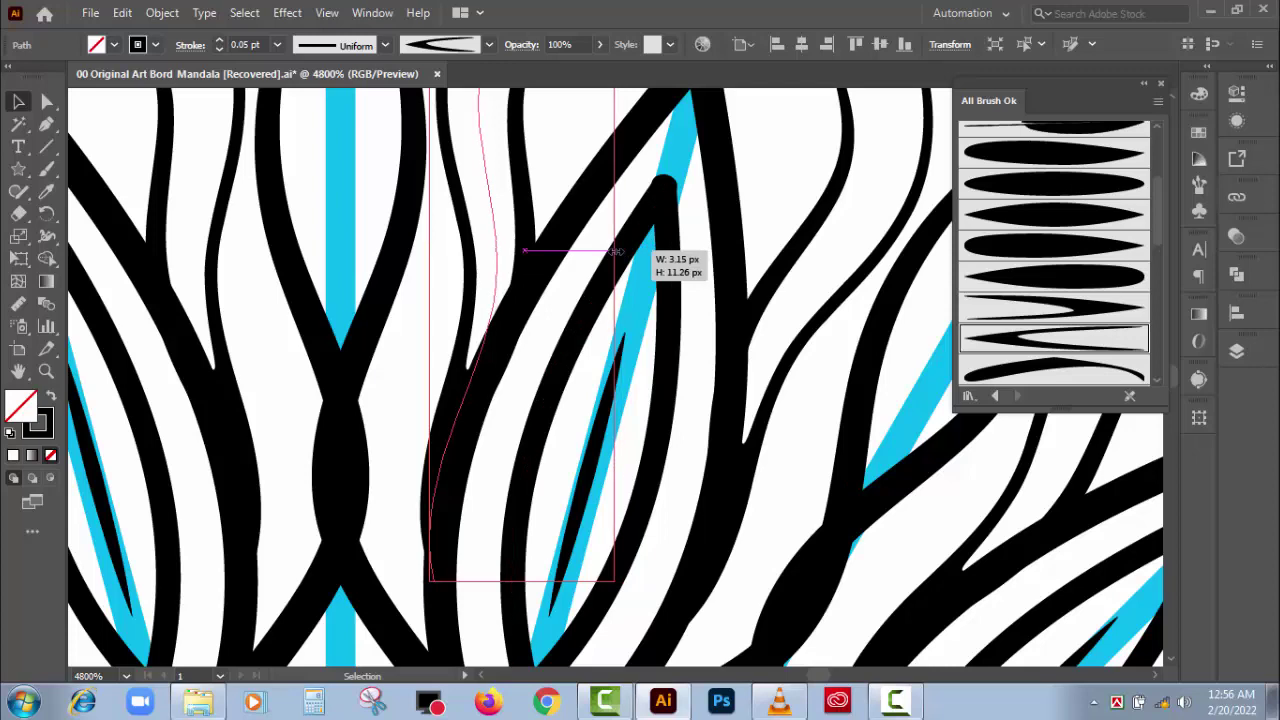
click(760, 185)
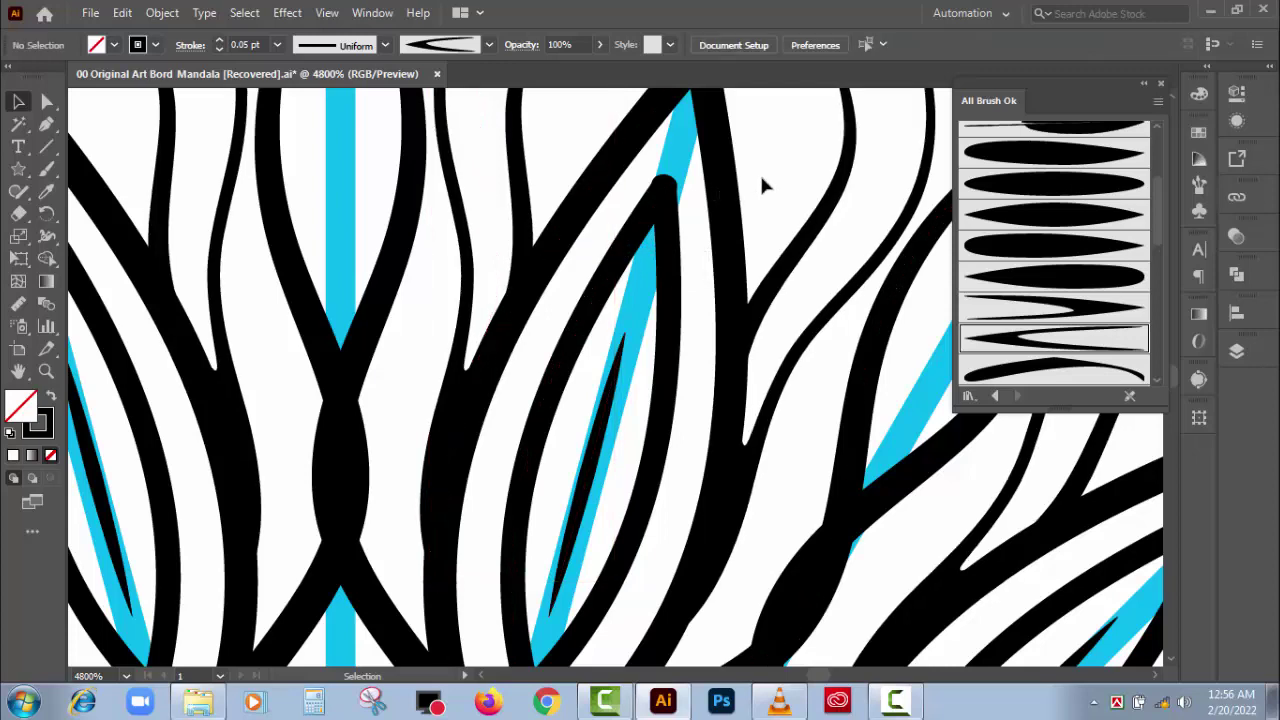
key(ctrl+minus)
key(ctrl+minus)
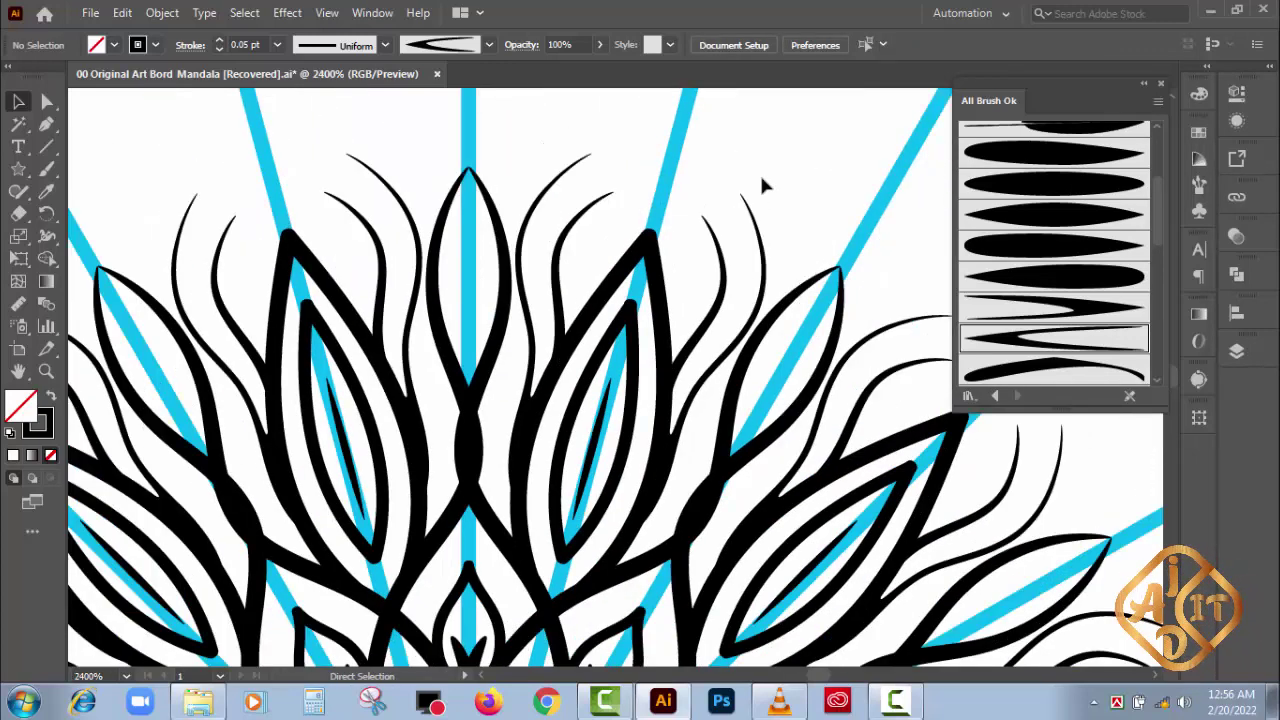
- View the whole mandala zoomed out, then return to a close view of the centre and star ring
drag(785, 187, 772, 317)
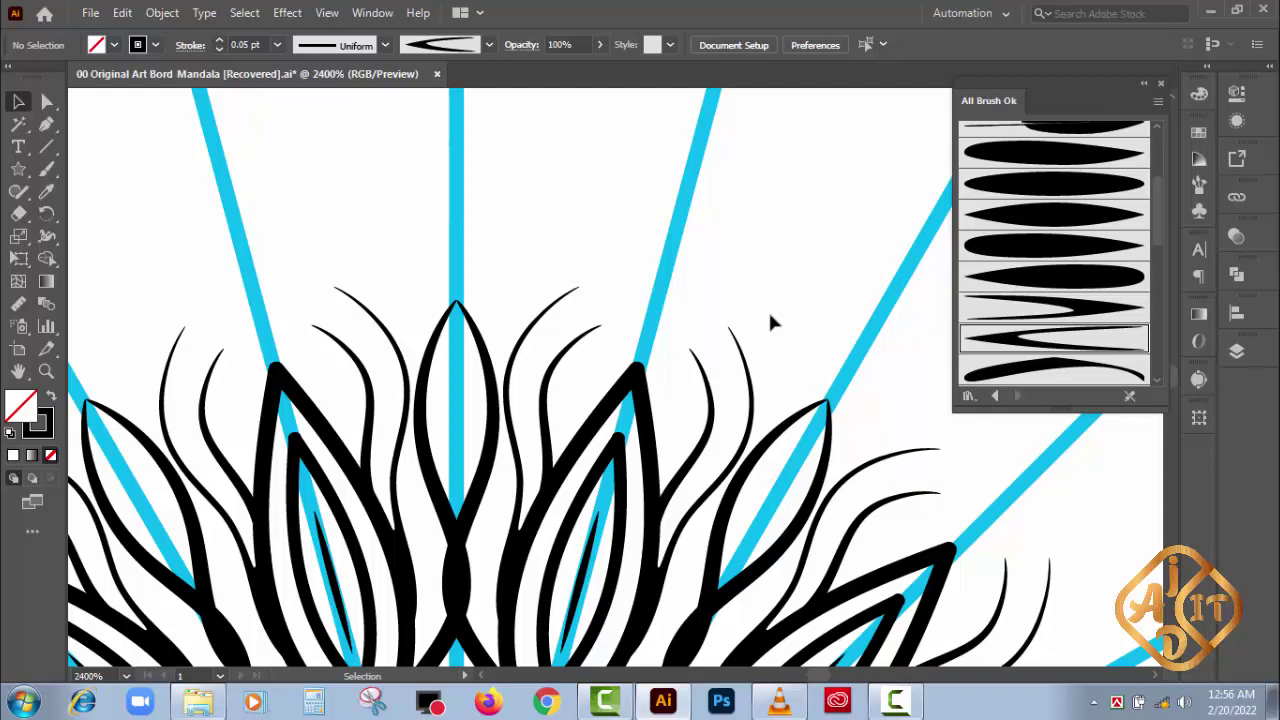
key(ctrl+minus)
key(ctrl+minus)
key(ctrl+minus)
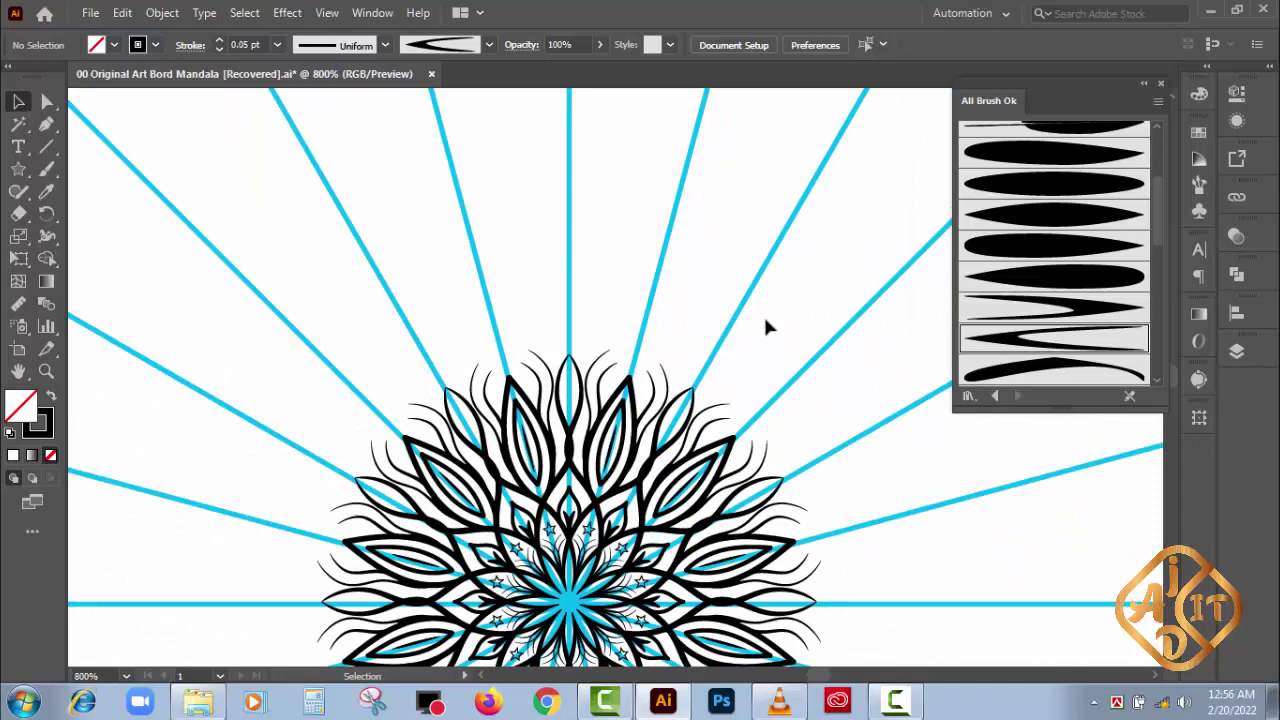
mouse_move(763, 314)
mouse_down()
mouse_move(663, 157)
mouse_move(640, 143)
mouse_up()
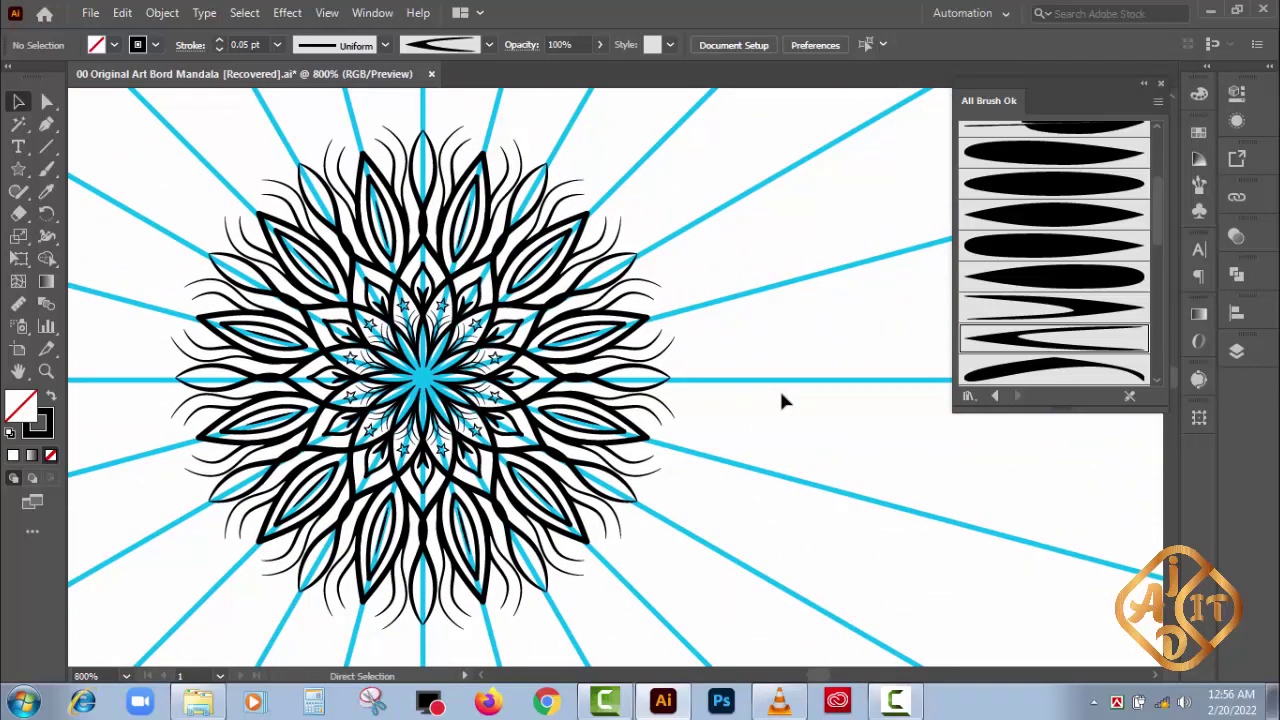
key(ctrl+plus)
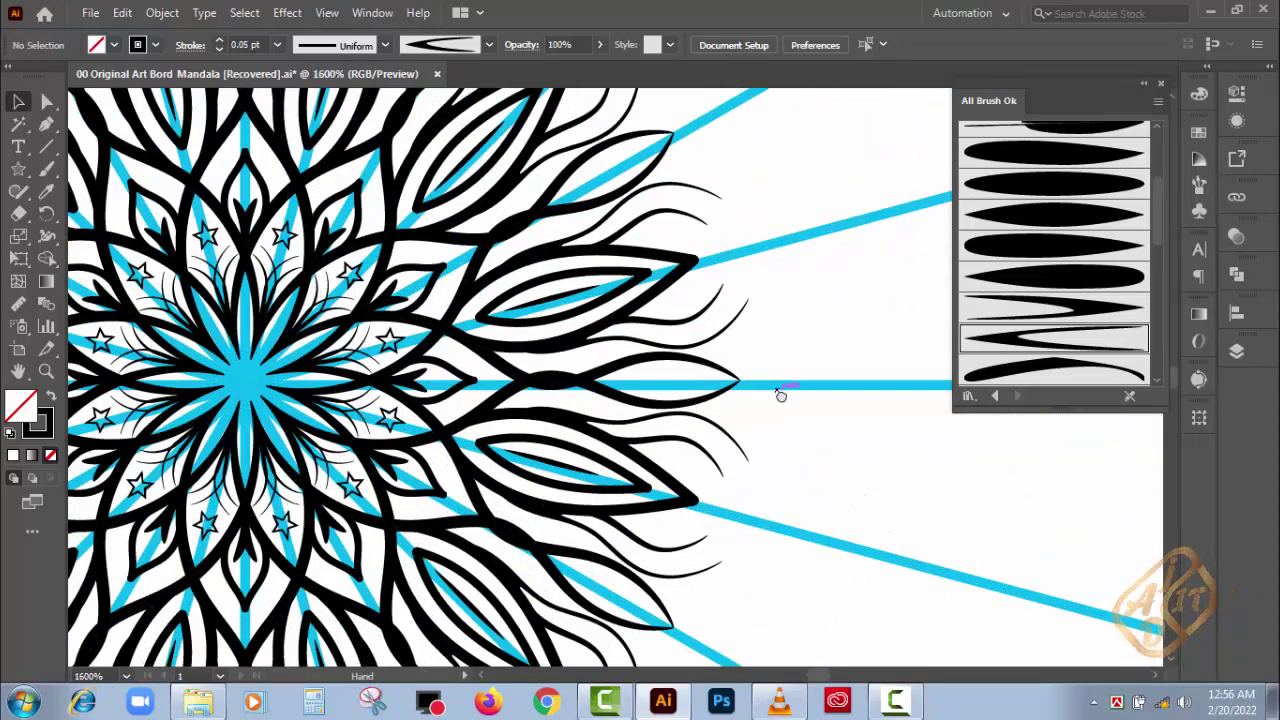
mouse_move(781, 395)
mouse_down()
mouse_move(943, 514)
mouse_move(966, 579)
mouse_up()
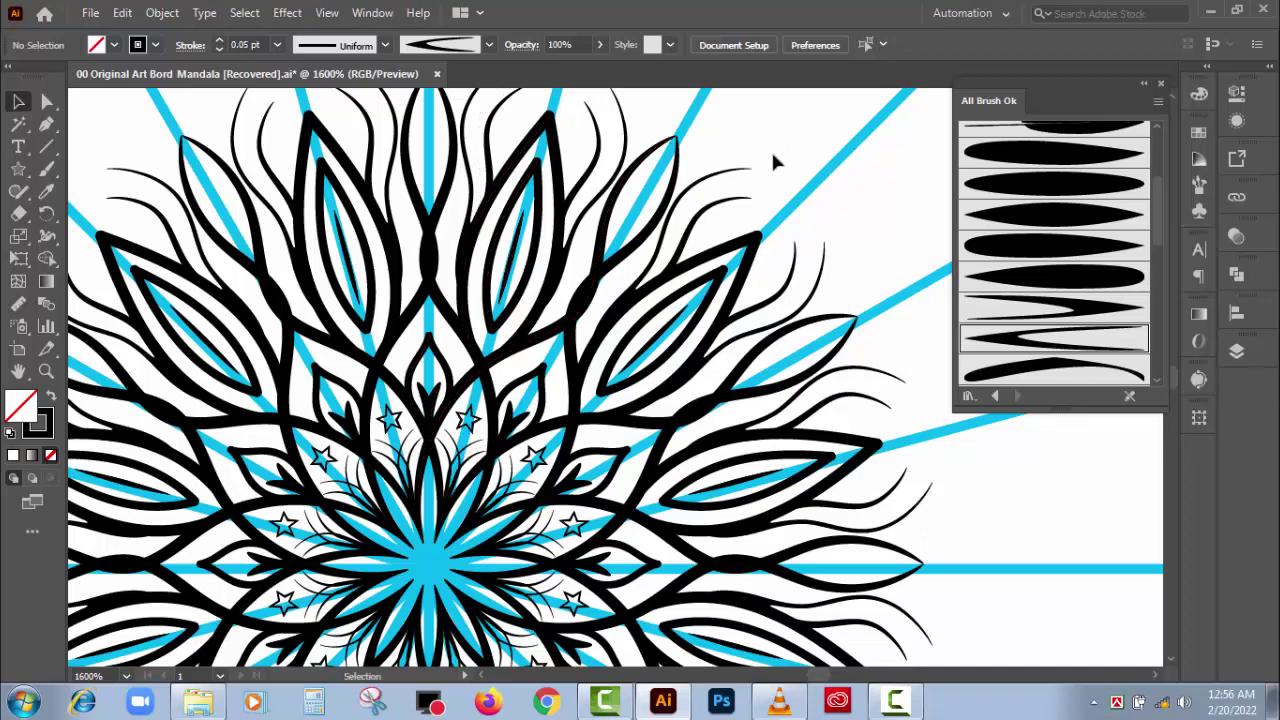
key(ctrl+plus)
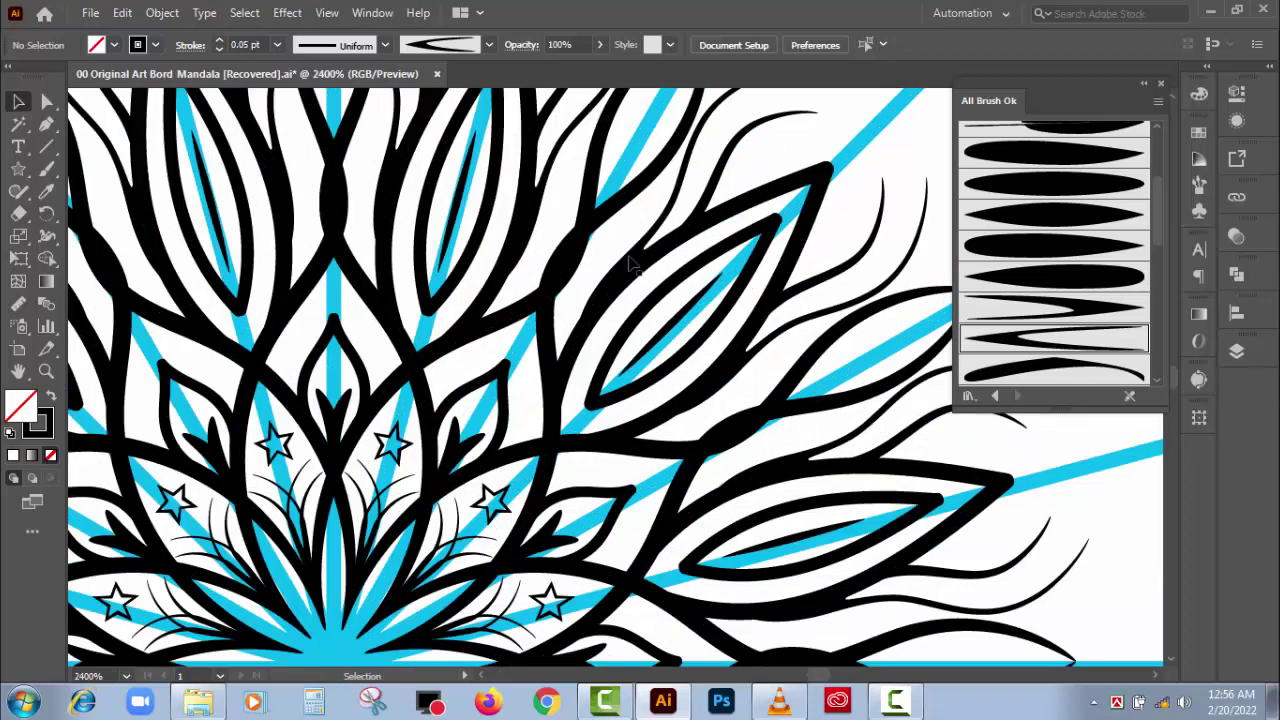
- Copy the thin black line inside a petal, paste it on top, and move it toward the next petal
click(462, 224)
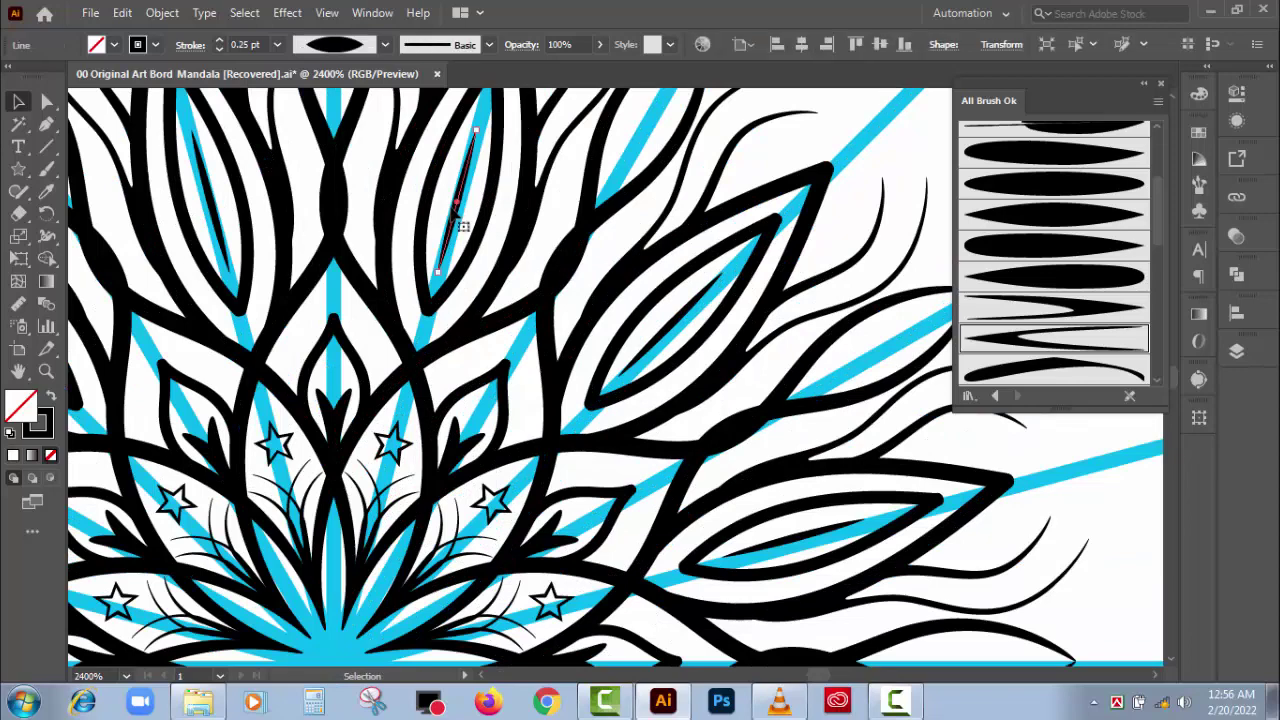
click(122, 12)
click(135, 103)
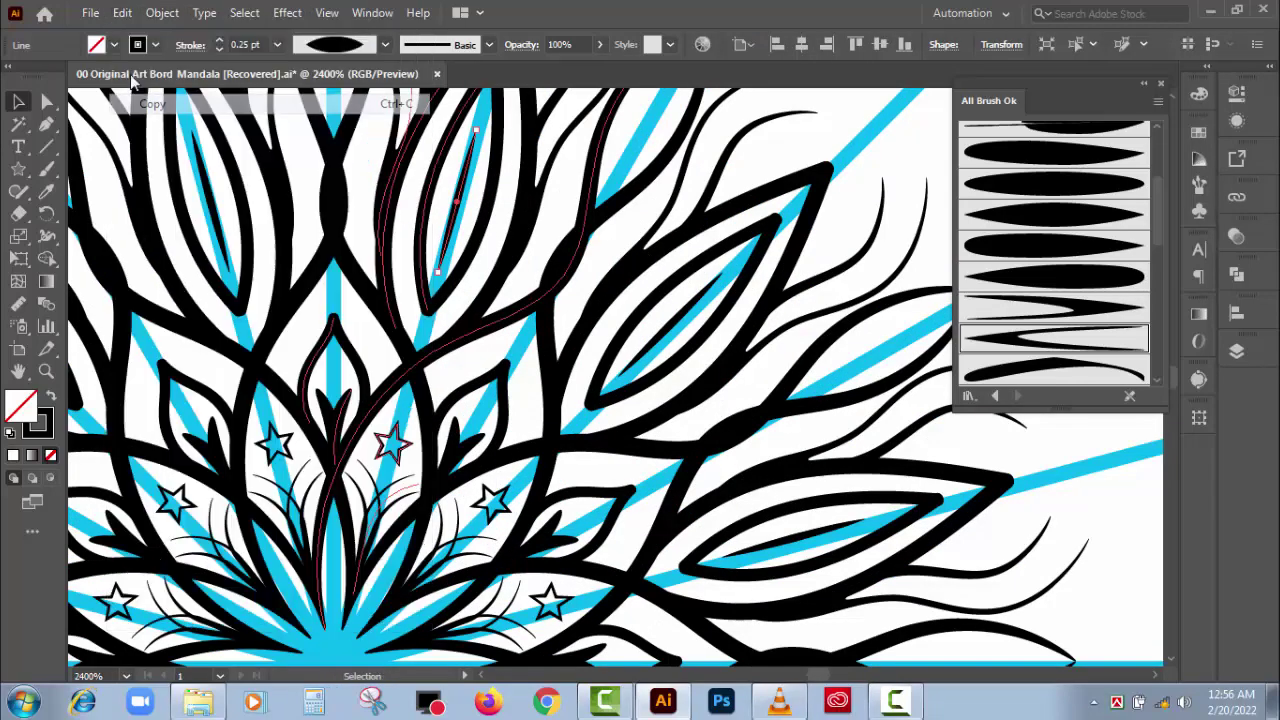
click(122, 12)
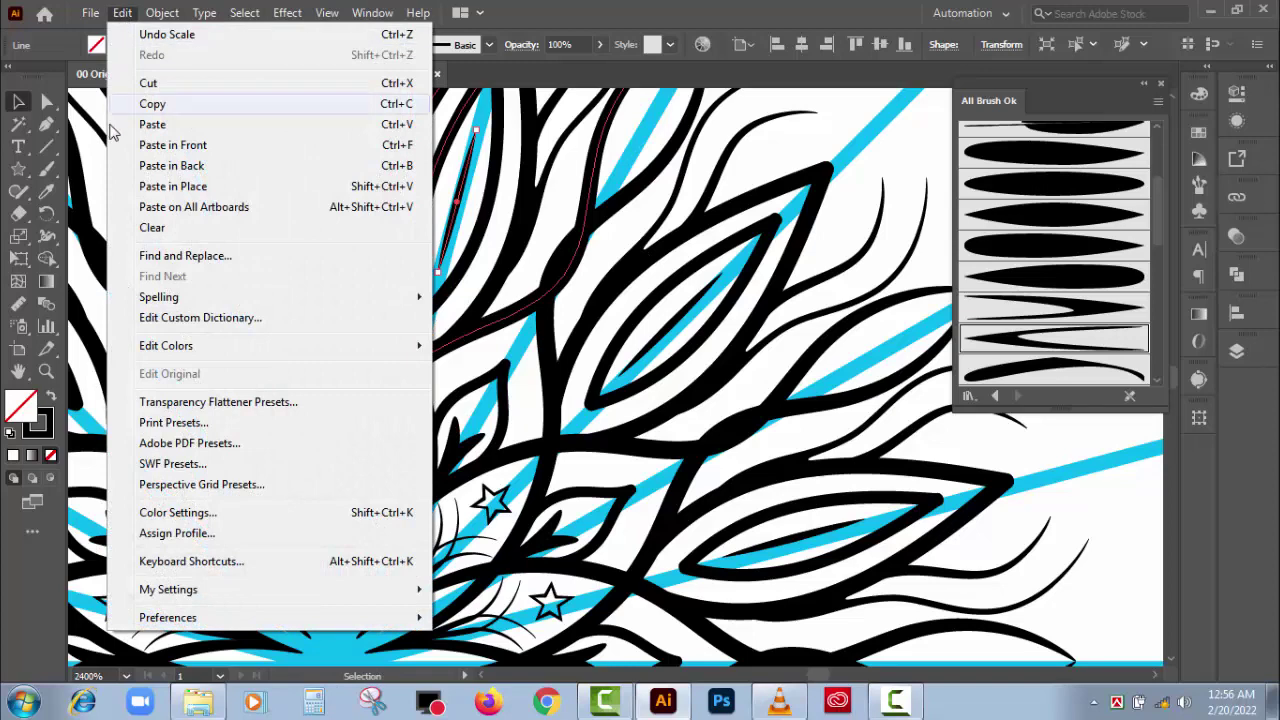
click(156, 150)
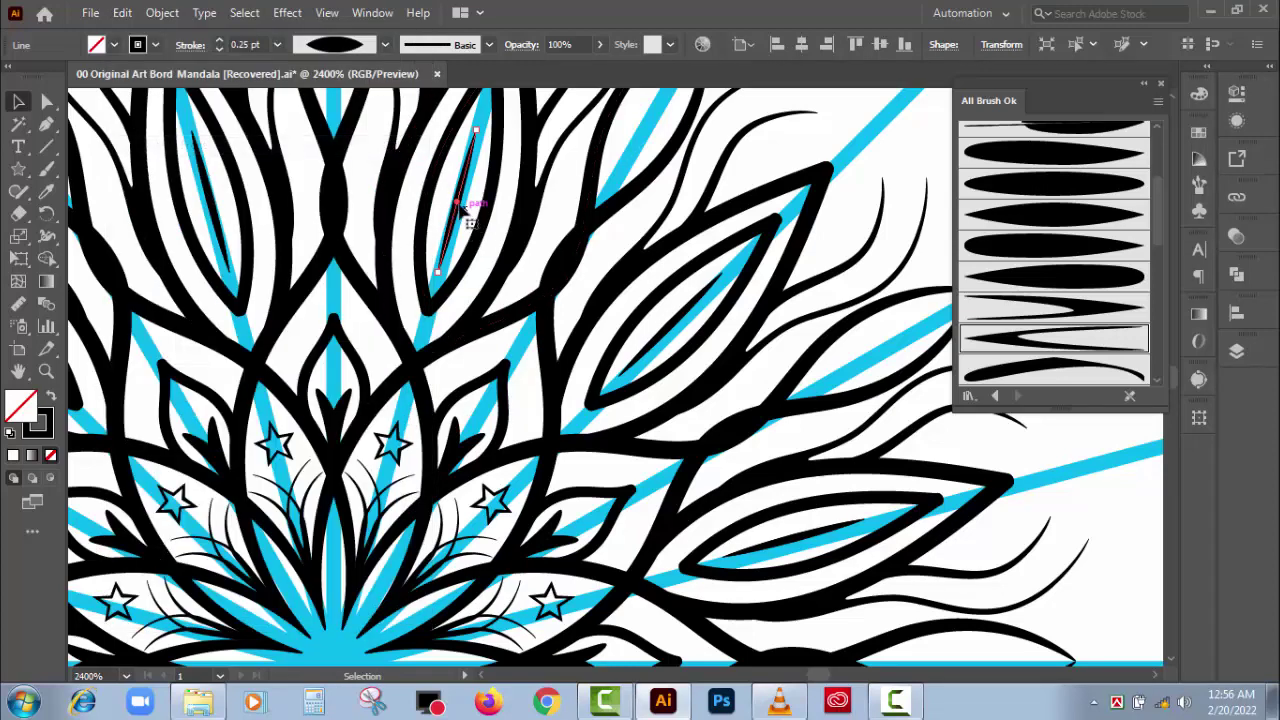
drag(460, 205, 630, 163)
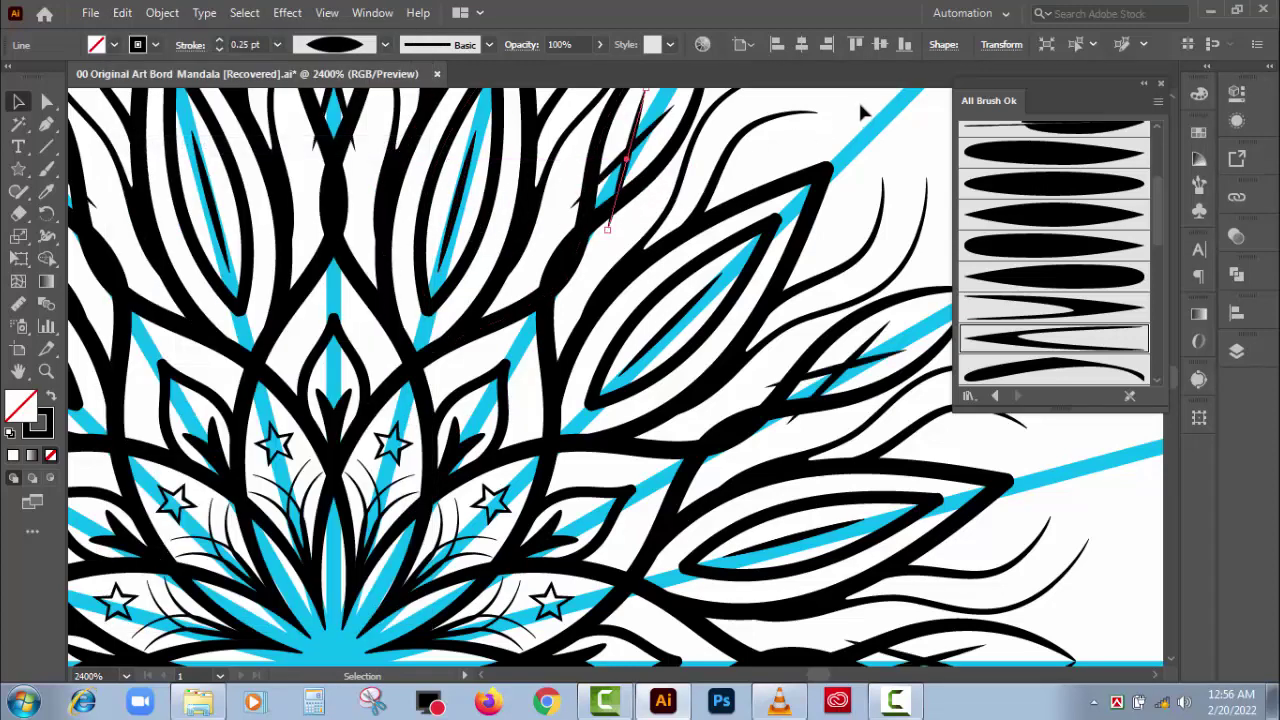
- Position and rotate the pasted line to follow the next petal's inner stroke
drag(858, 99, 766, 297)
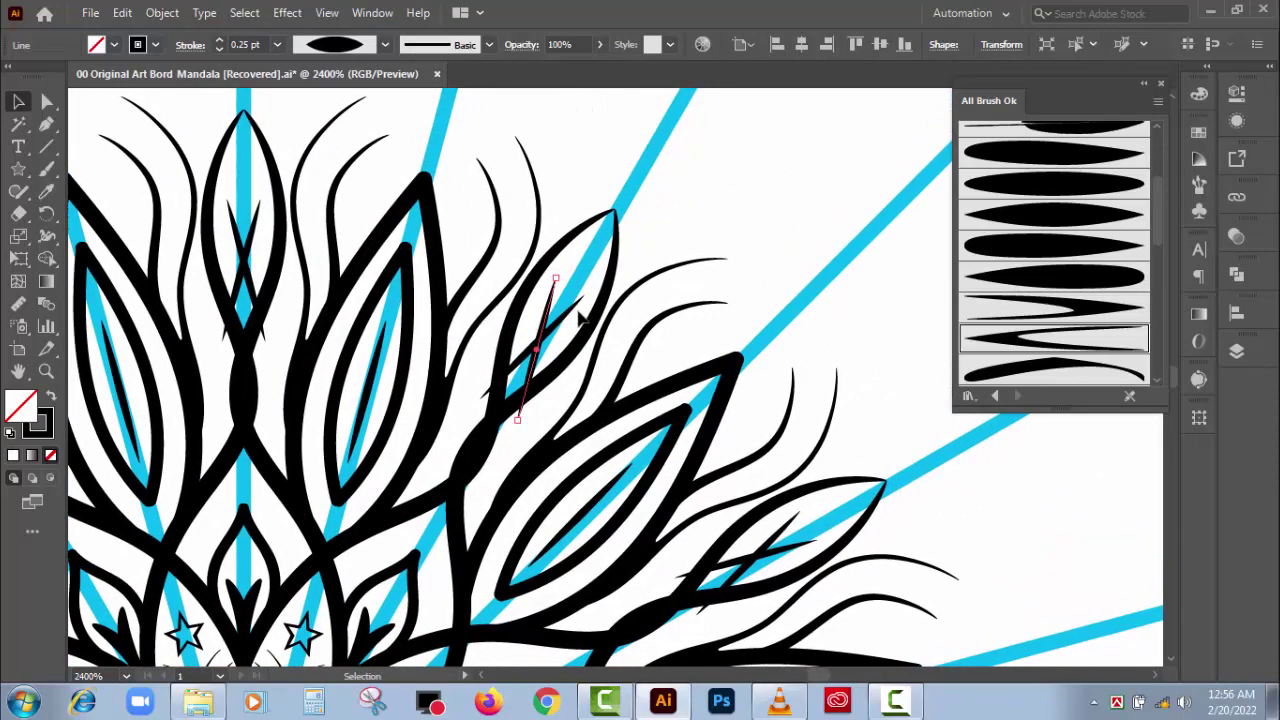
key(ctrl+plus)
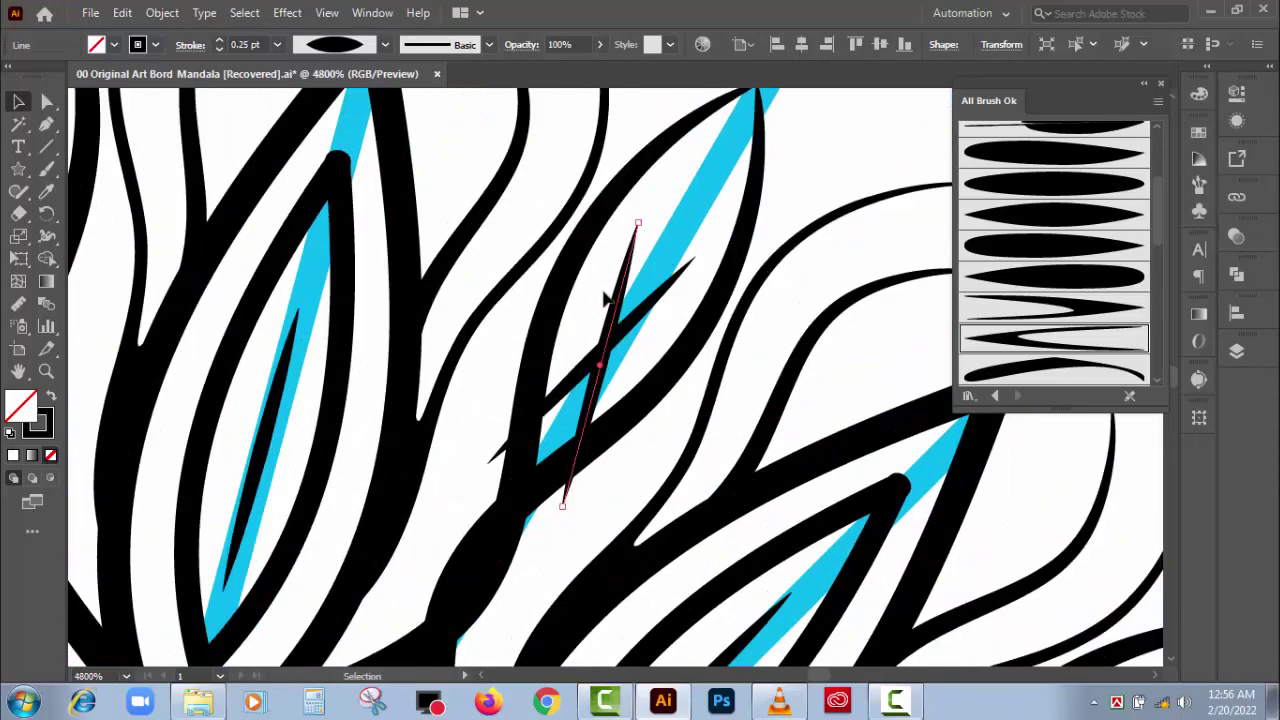
drag(605, 298, 643, 254)
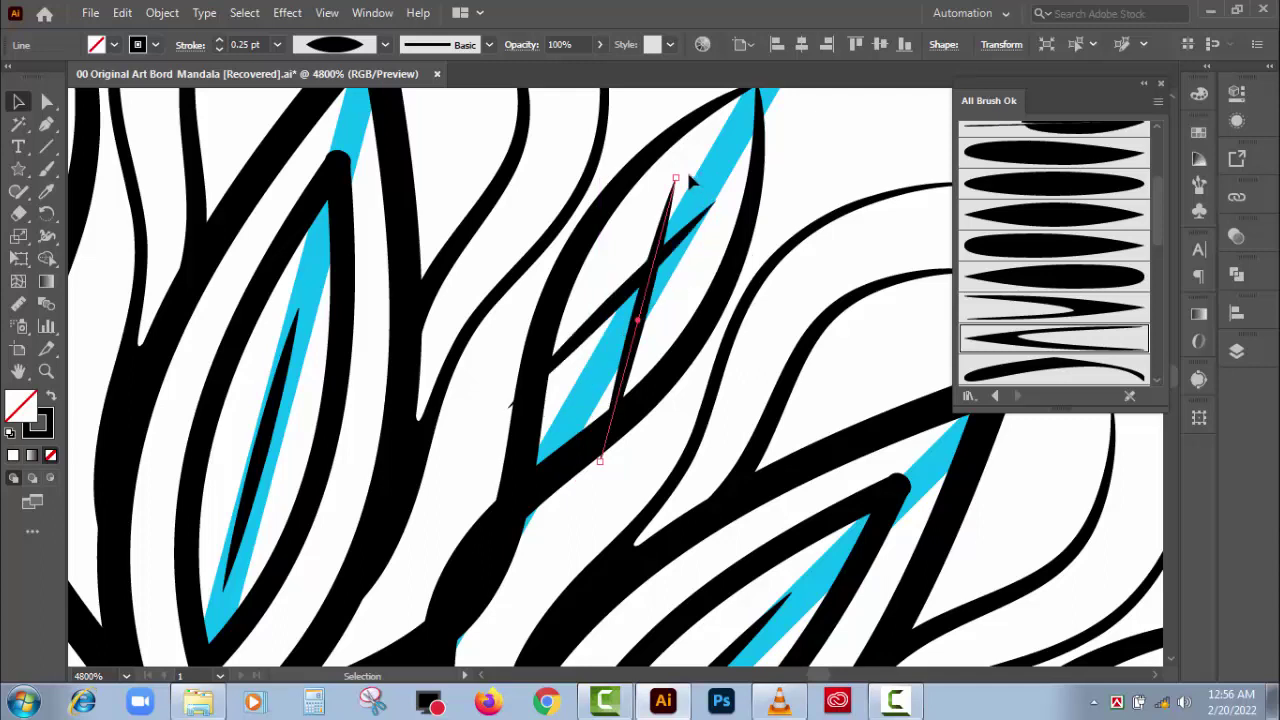
drag(681, 175, 718, 222)
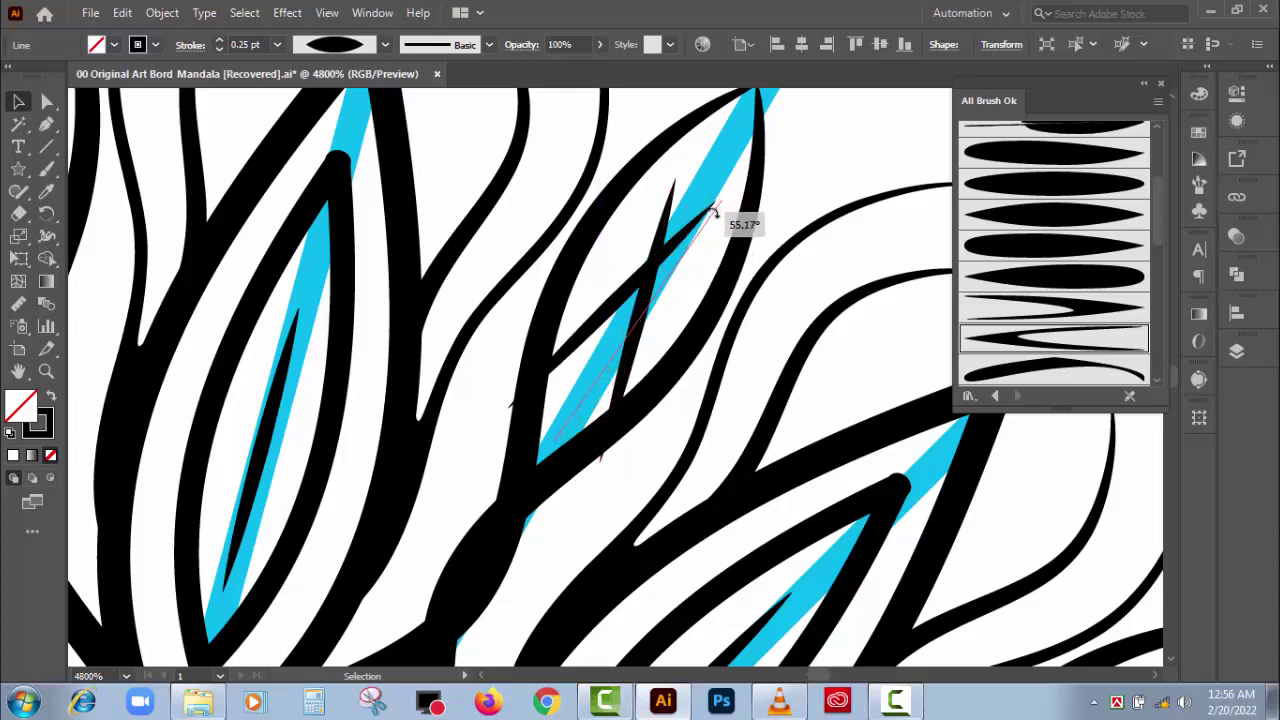
drag(670, 300, 666, 274)
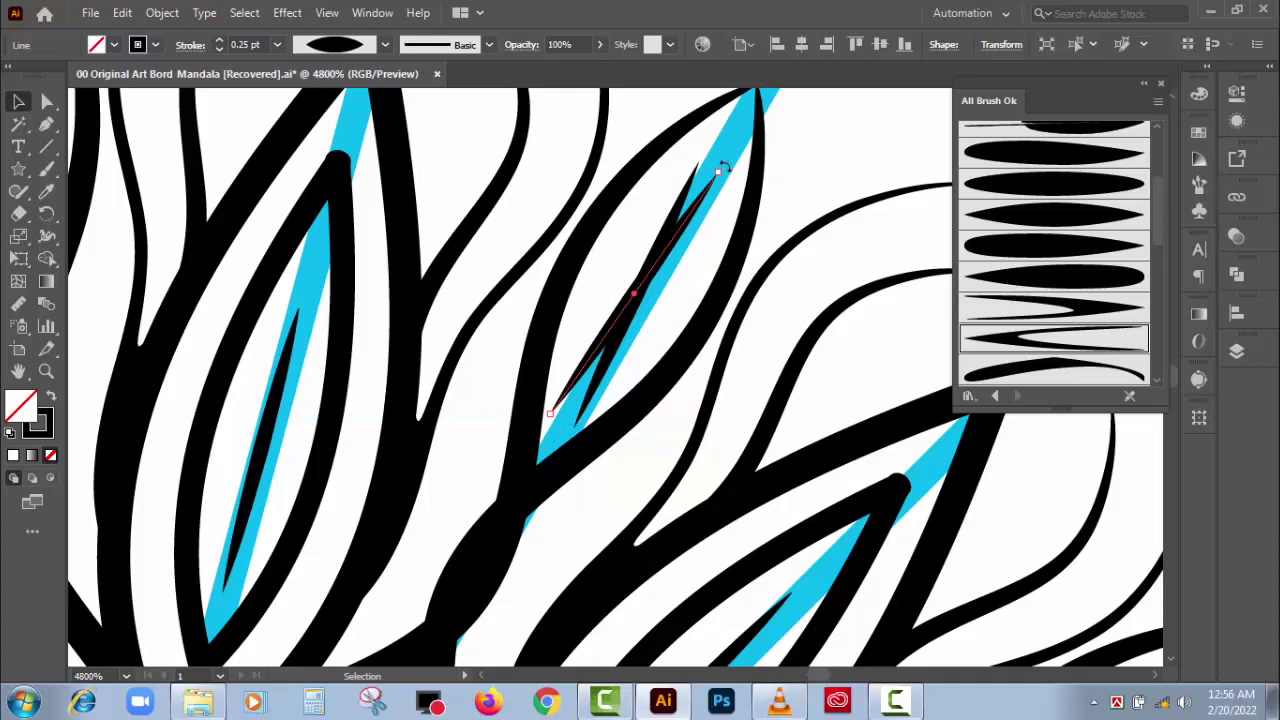
drag(722, 168, 714, 160)
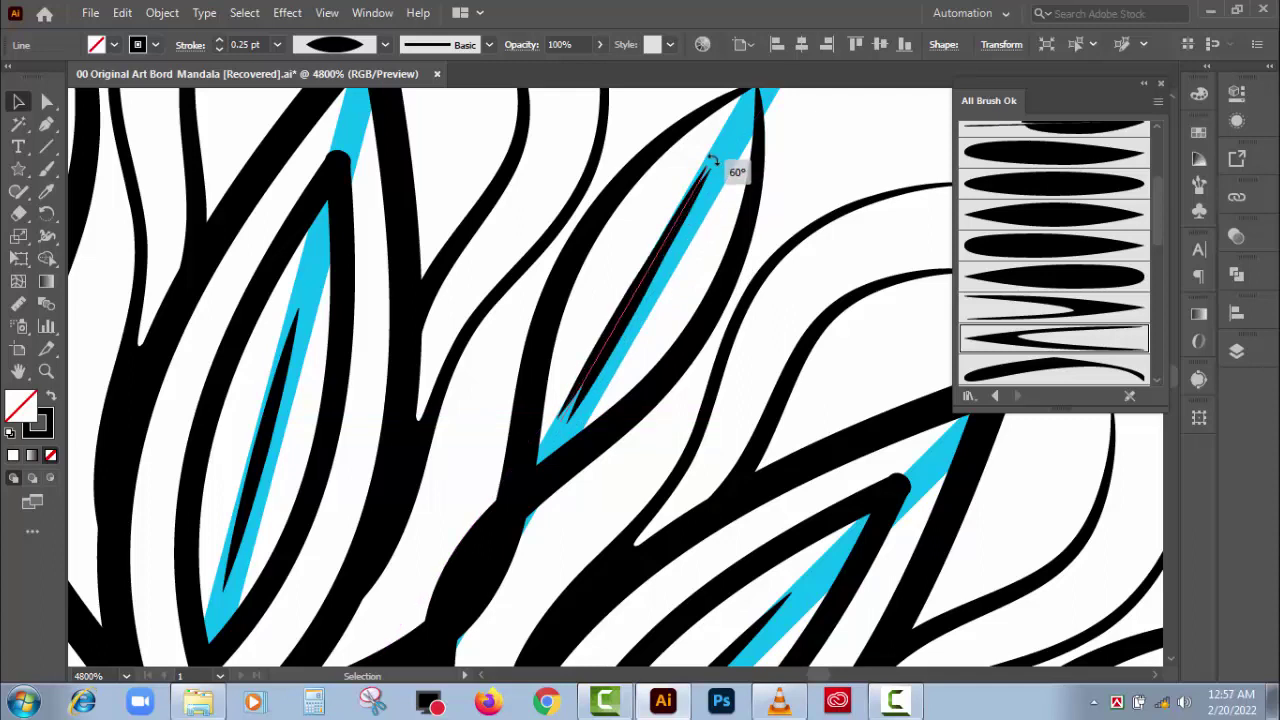
- Undo the last tip change so the spike sits back on the cyan ray, then zoom out
scroll(797, 218, up, 2)
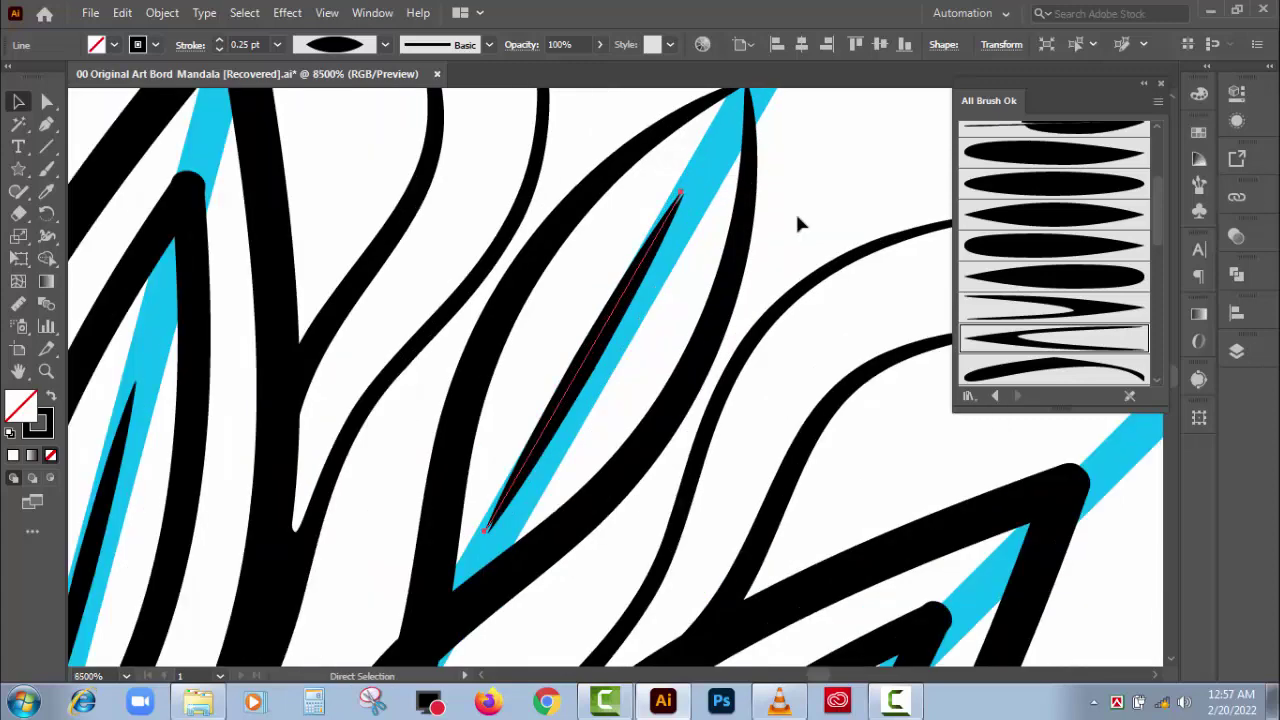
scroll(798, 220, up, 2)
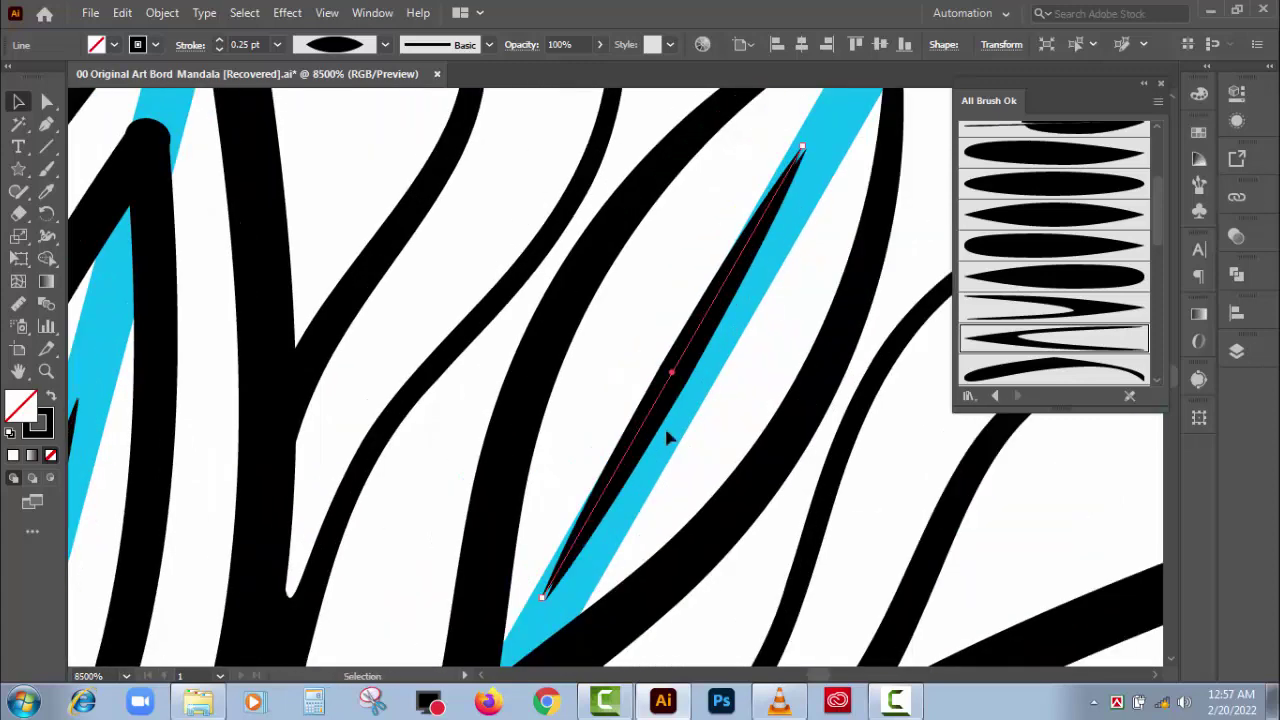
scroll(815, 240, up, 10)
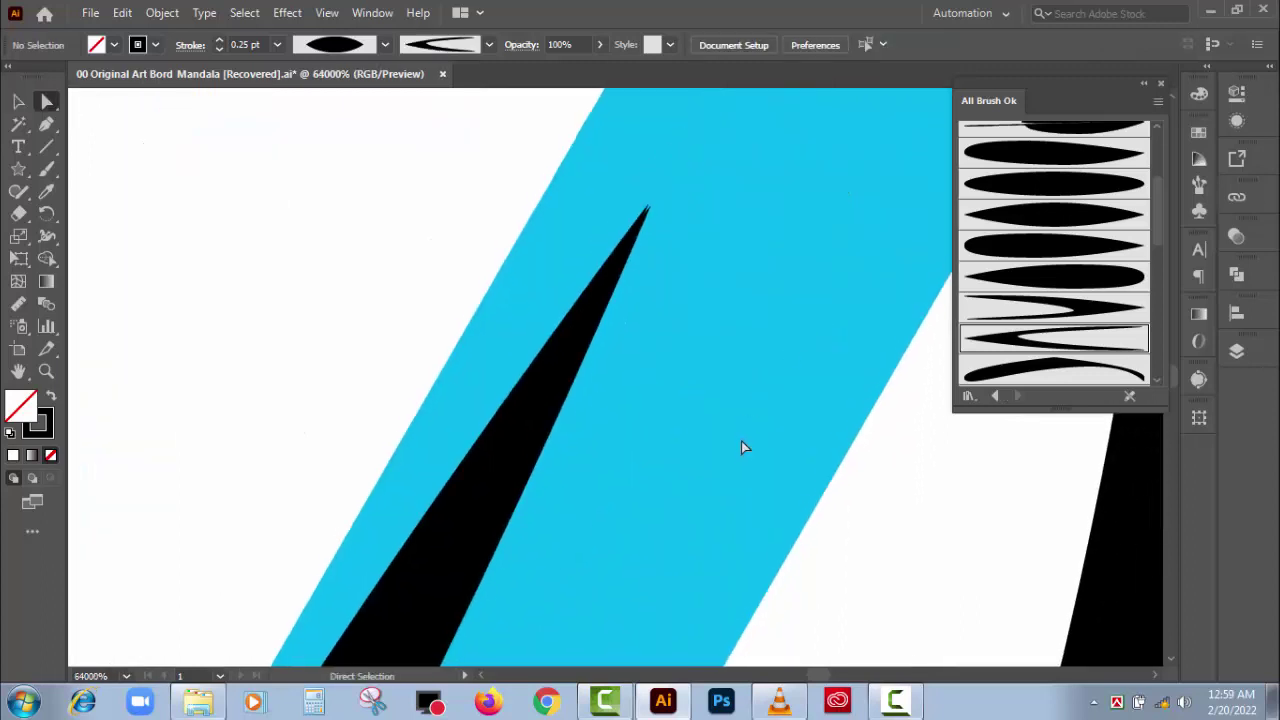
key(ctrl+z)
key(ctrl+z)
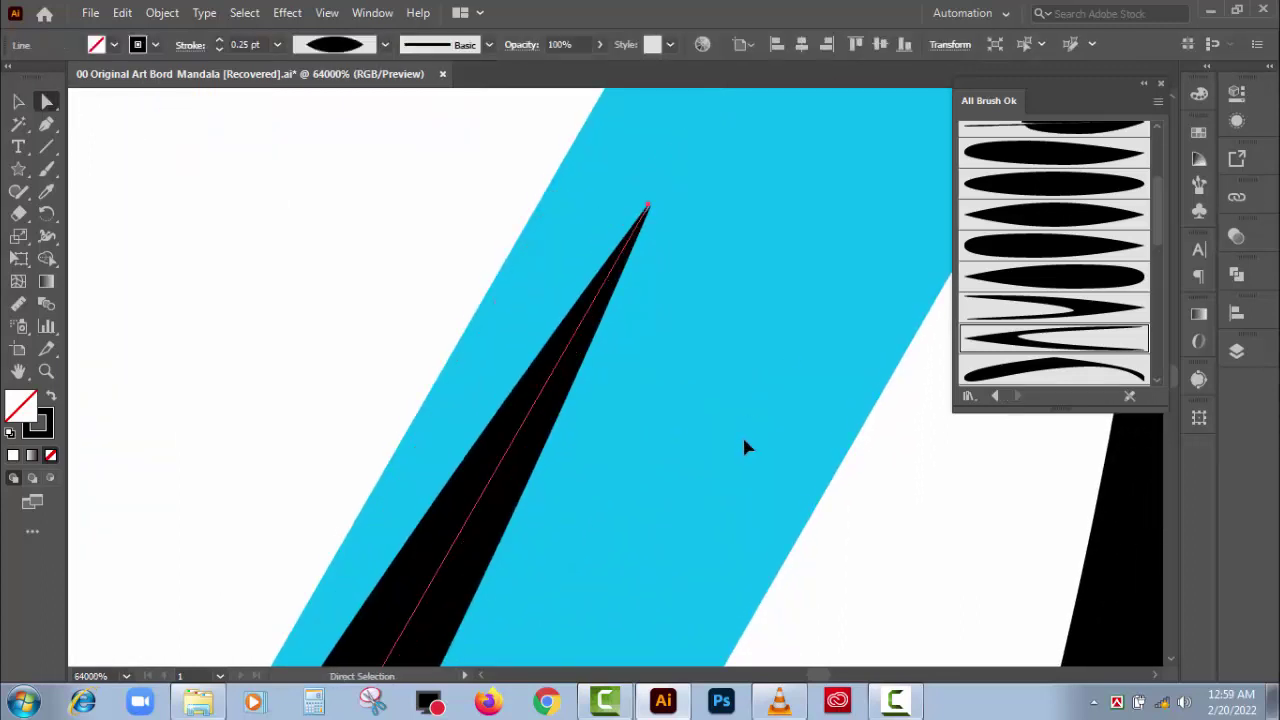
scroll(733, 457, down, 10)
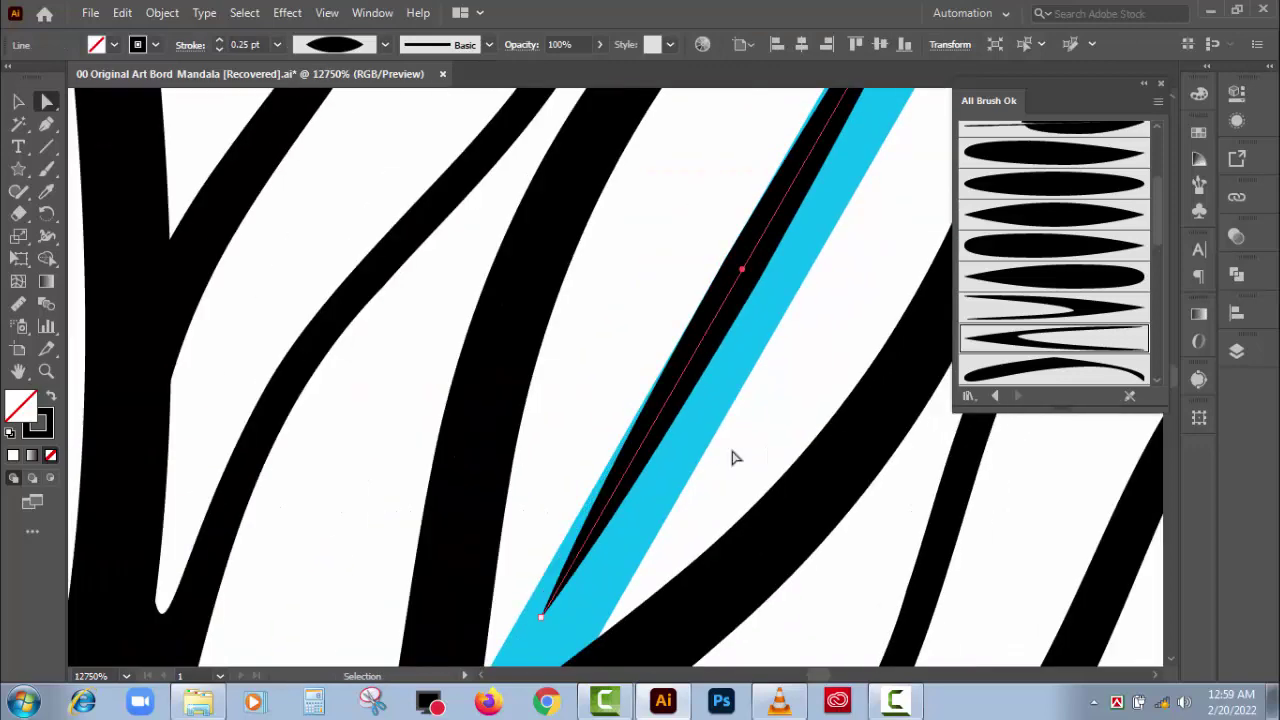
scroll(735, 455, down, 3)
scroll(735, 455, down, 2)
scroll(735, 455, down, 2)
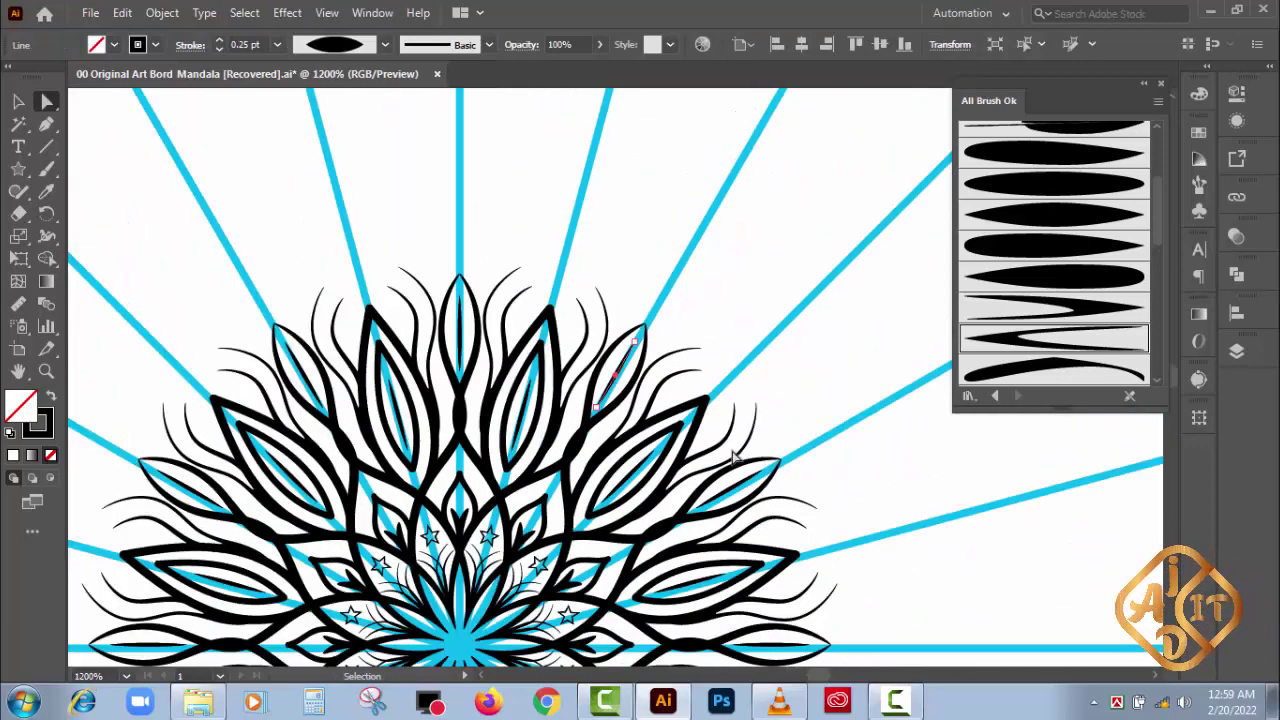
- Select a tendril path in the mandala and apply Object > Expand Appearance
click(18, 101)
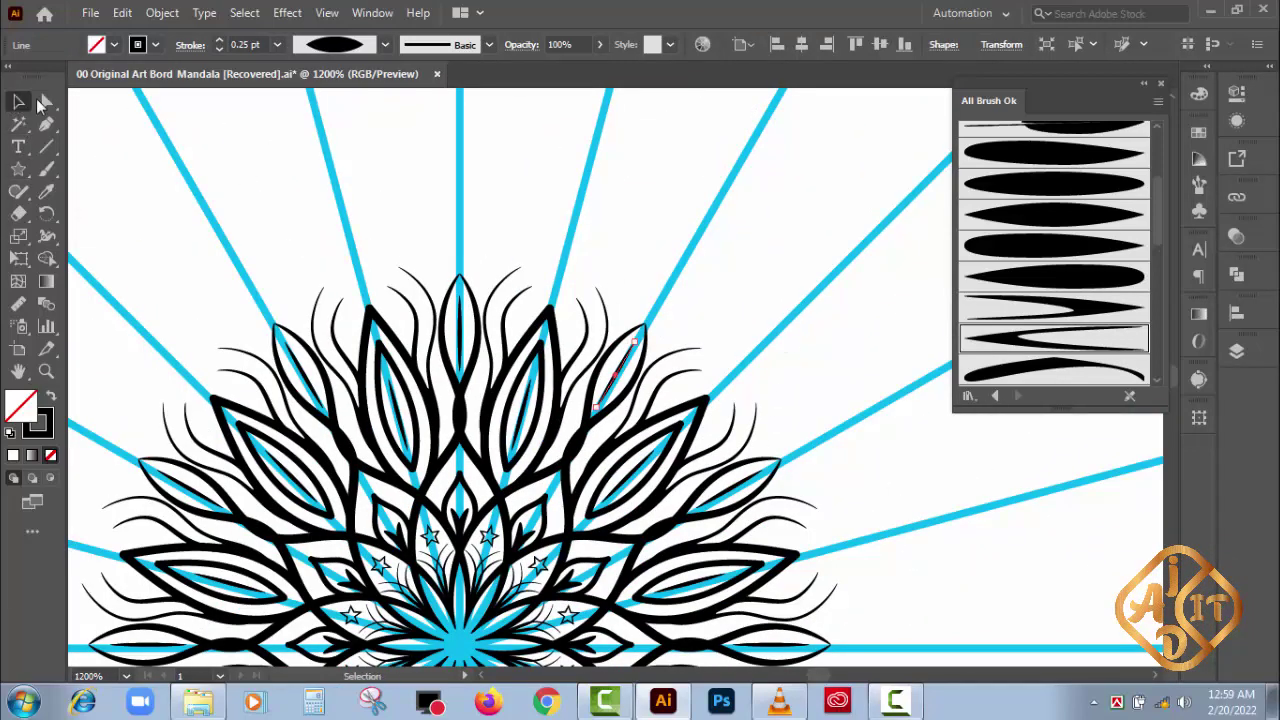
click(334, 226)
scroll(572, 408, down, 2)
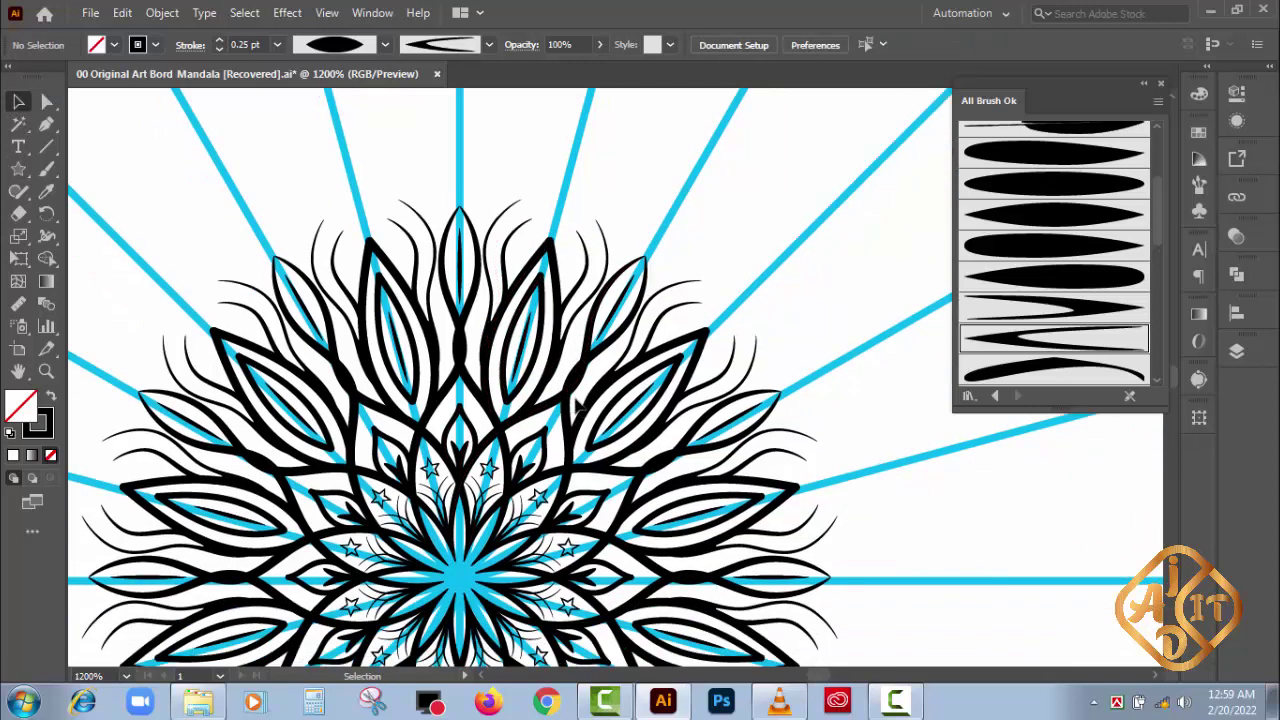
scroll(580, 405, down, 1)
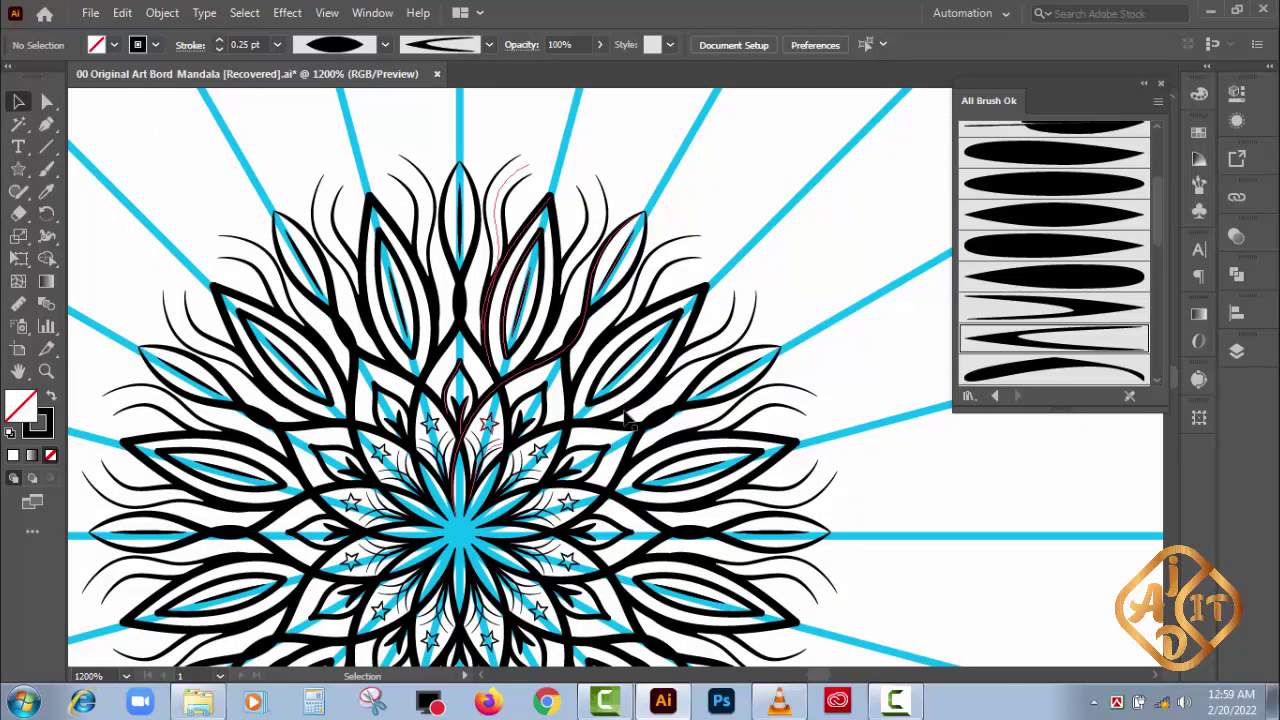
click(562, 410)
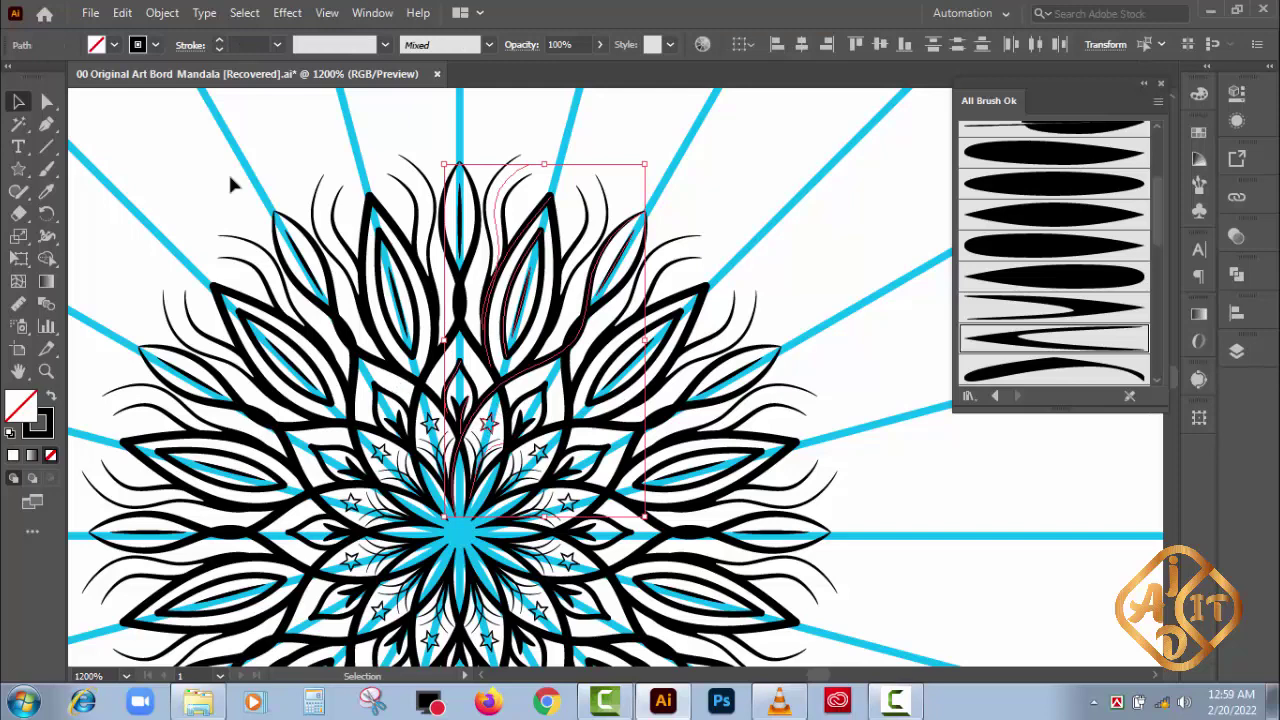
click(122, 12)
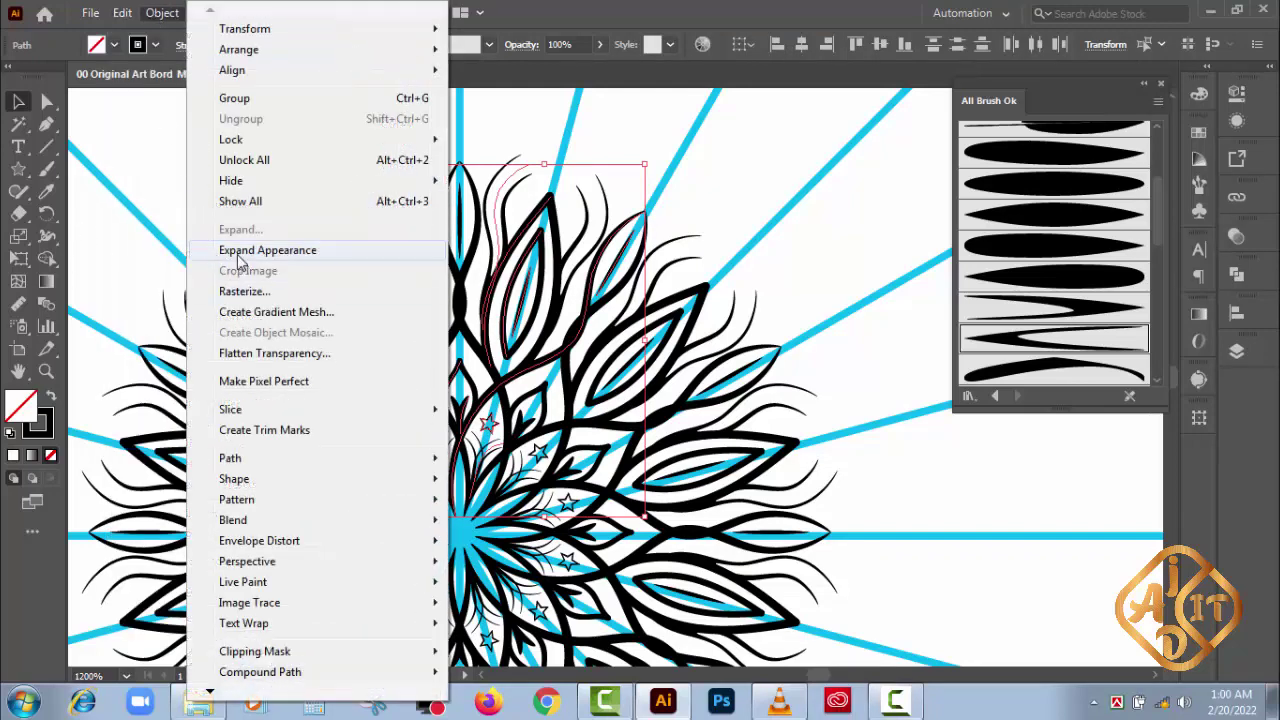
click(237, 250)
- Expand the artwork with Fill and Stroke checked, and repeat the Expand
click(162, 12)
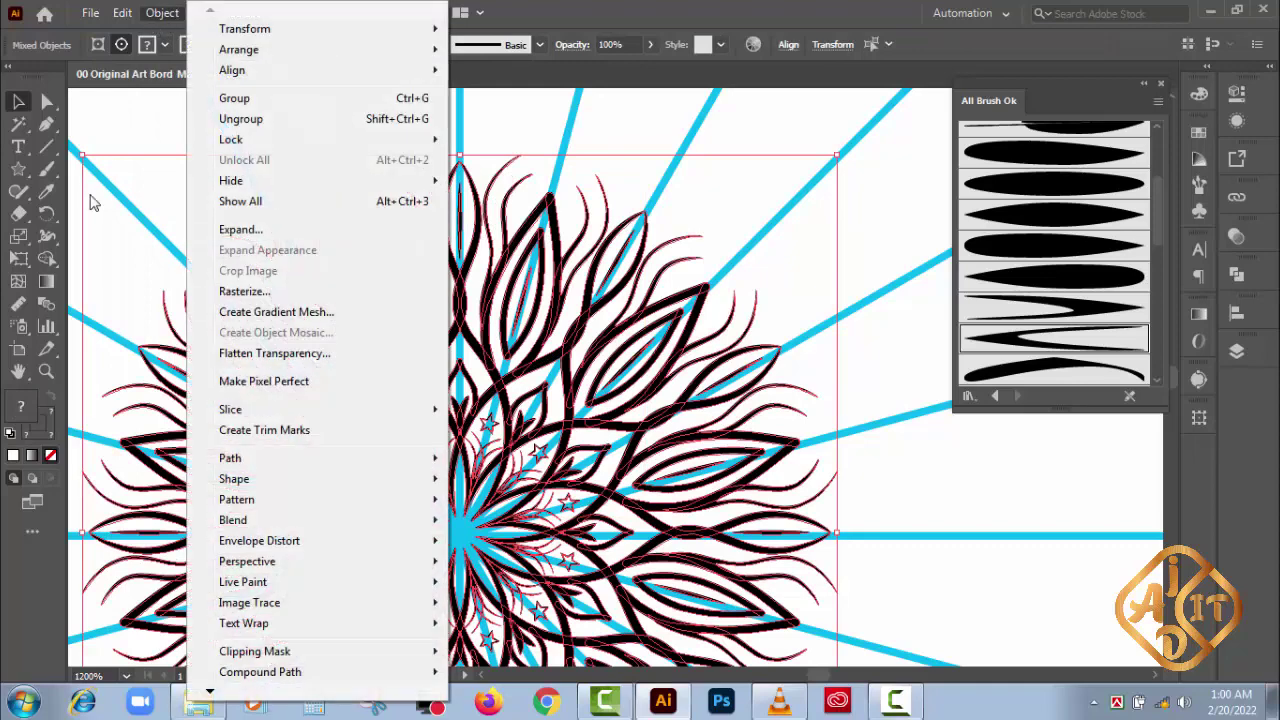
click(240, 229)
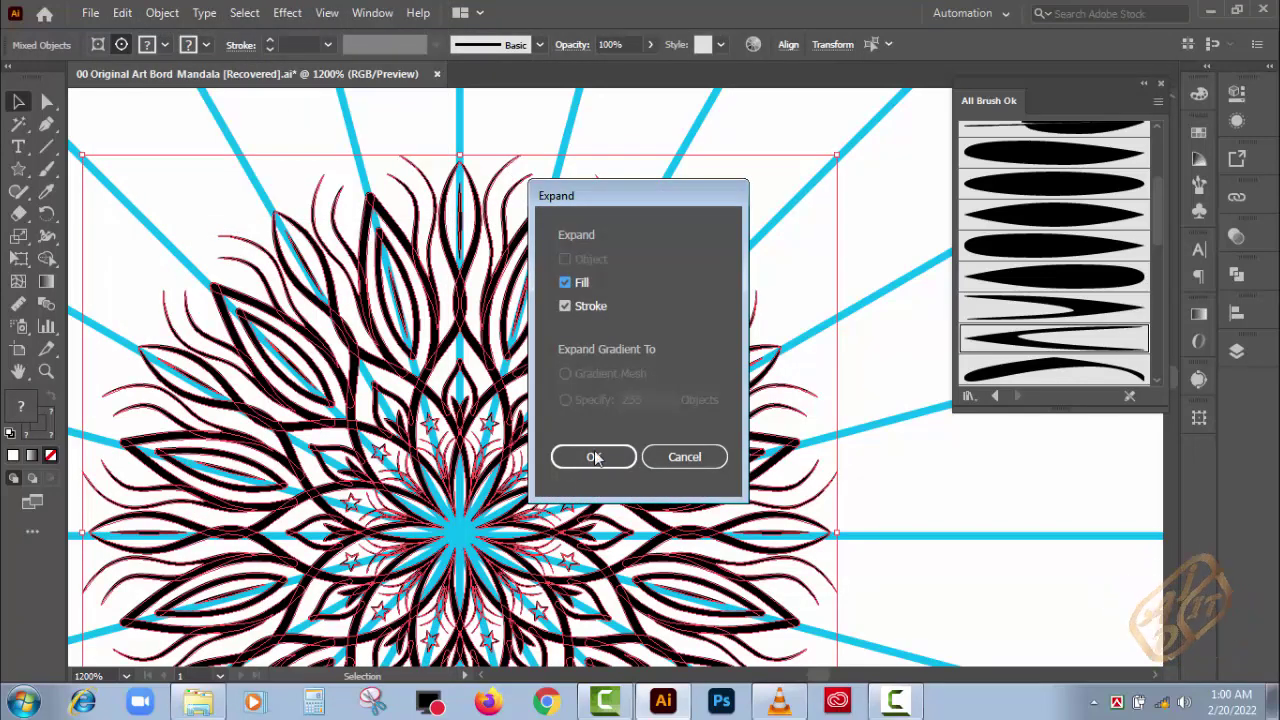
click(594, 457)
click(162, 12)
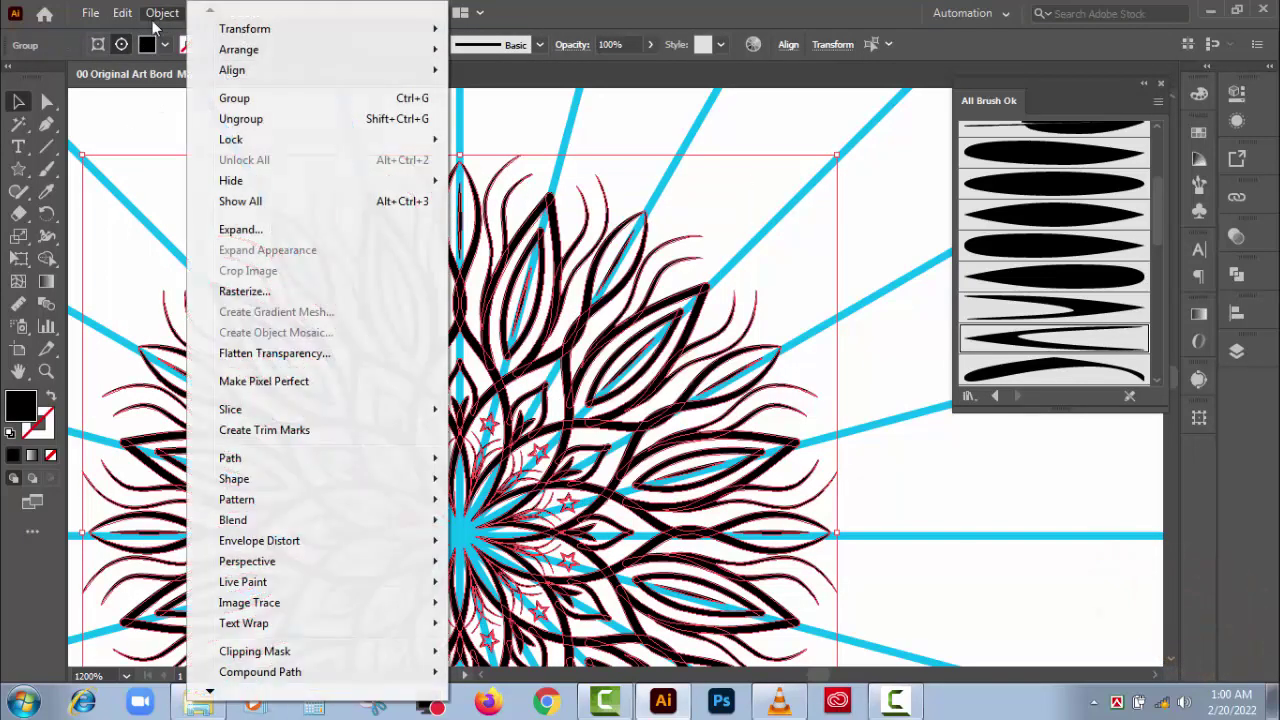
click(162, 12)
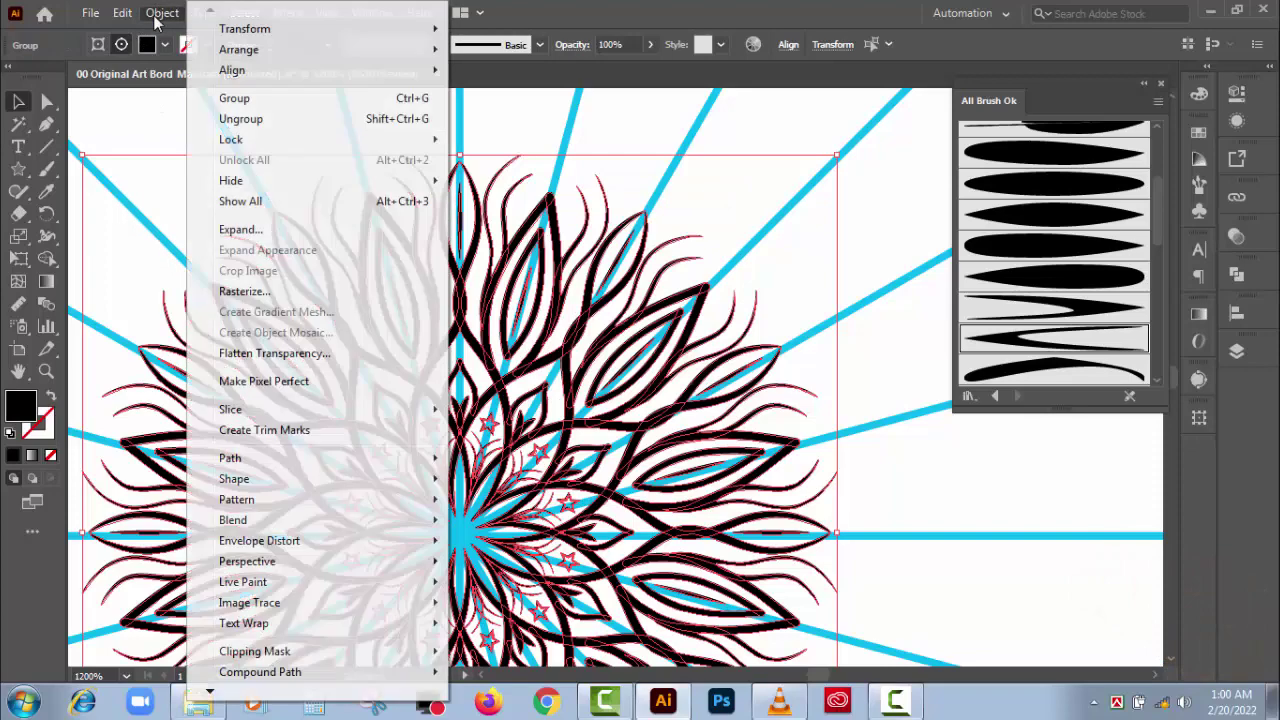
click(240, 229)
click(162, 12)
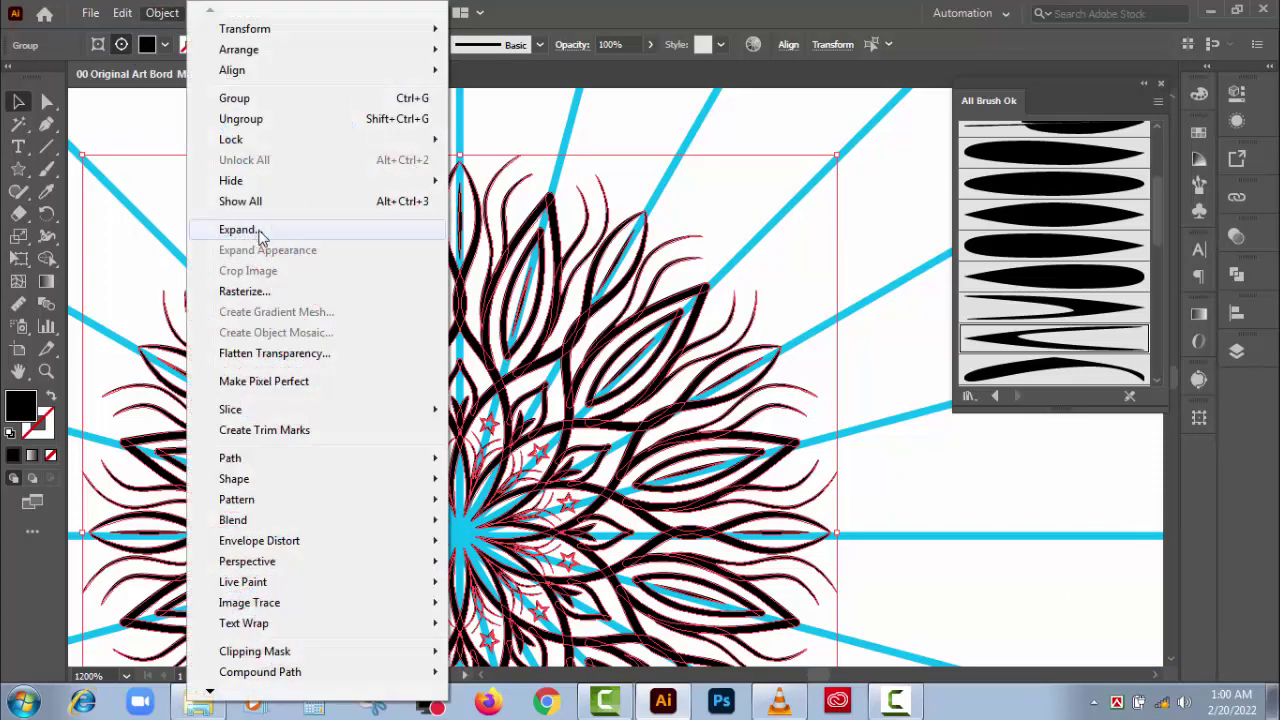
click(240, 229)
click(1144, 83)
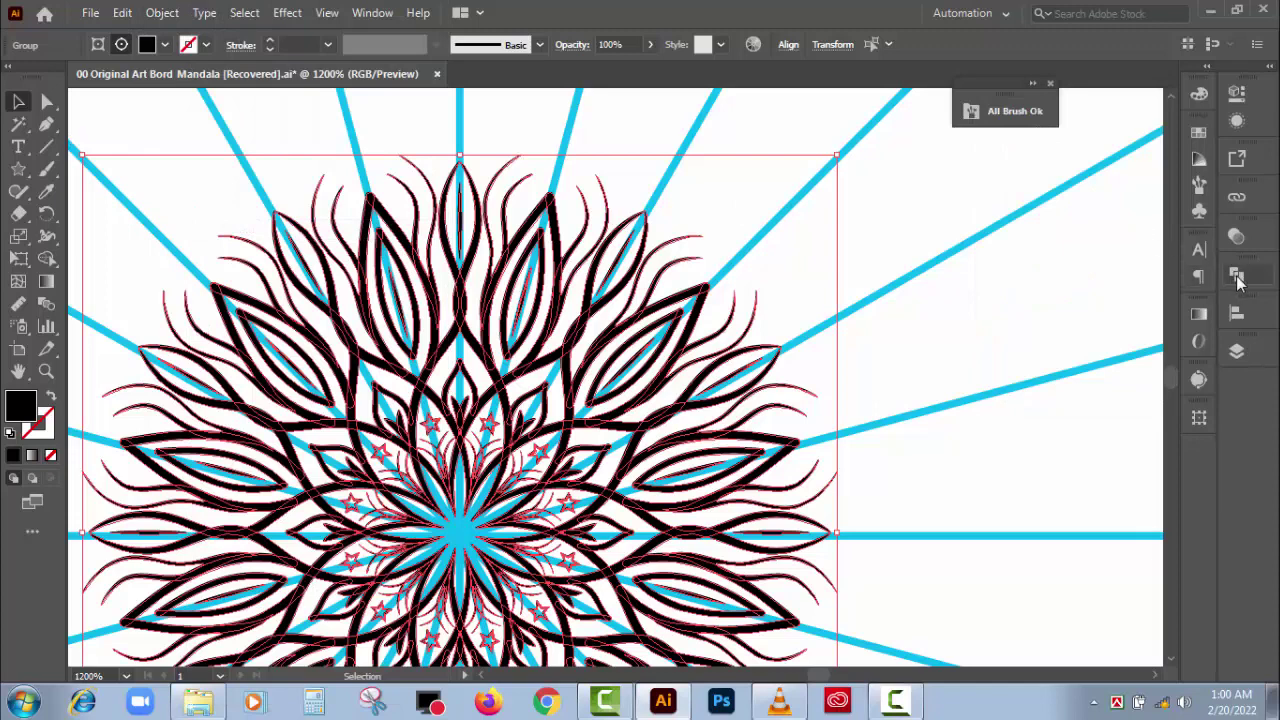
- Divide the expanded mandala with Pathfinder and ungroup the result
click(1237, 273)
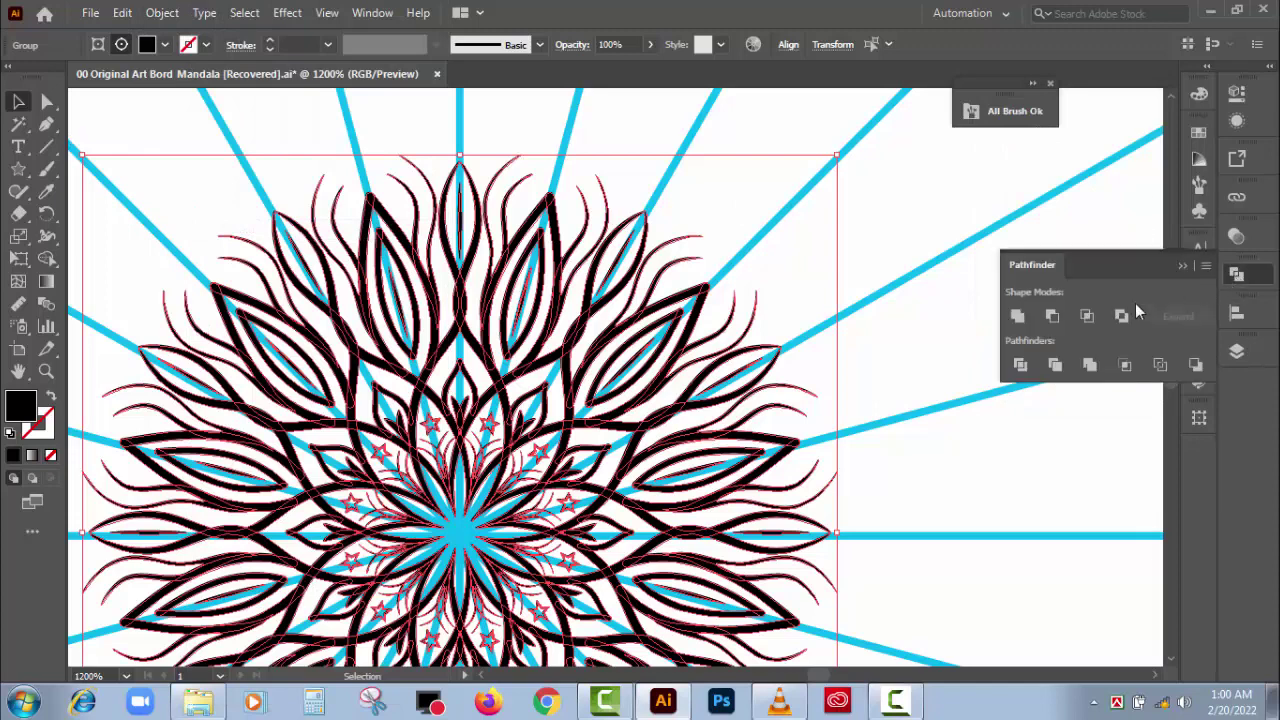
click(1020, 365)
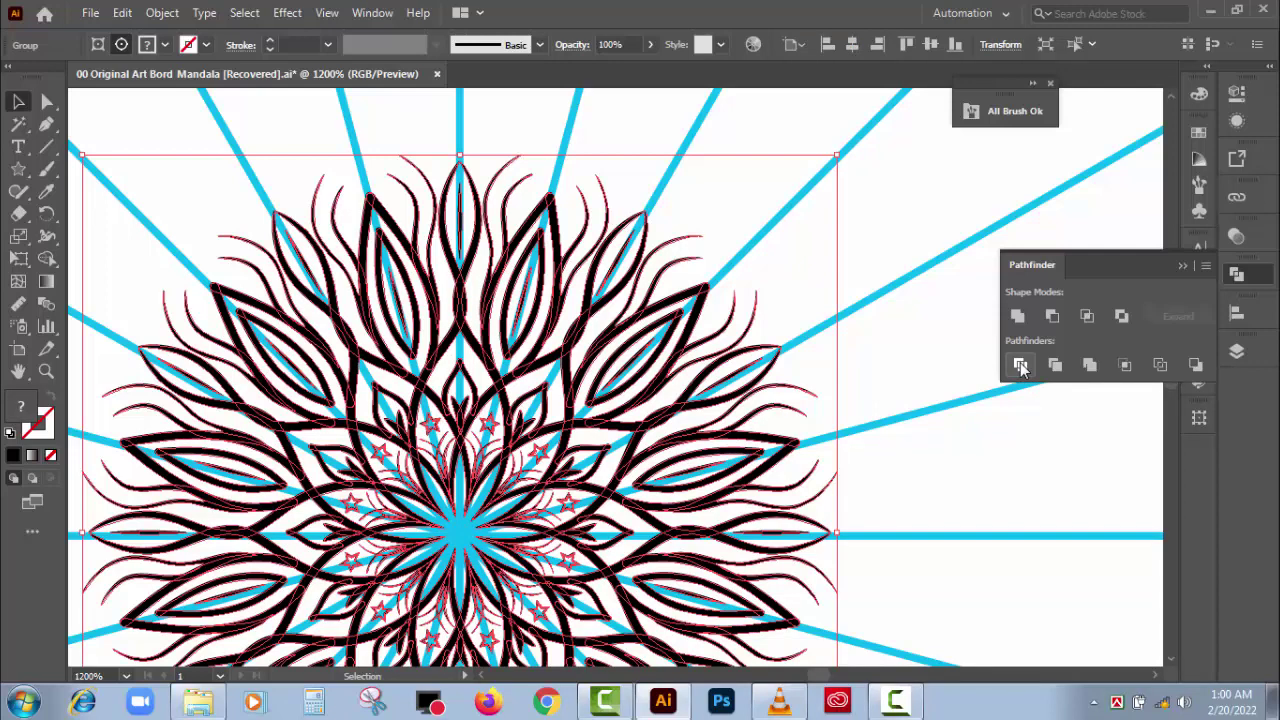
right_click(557, 285)
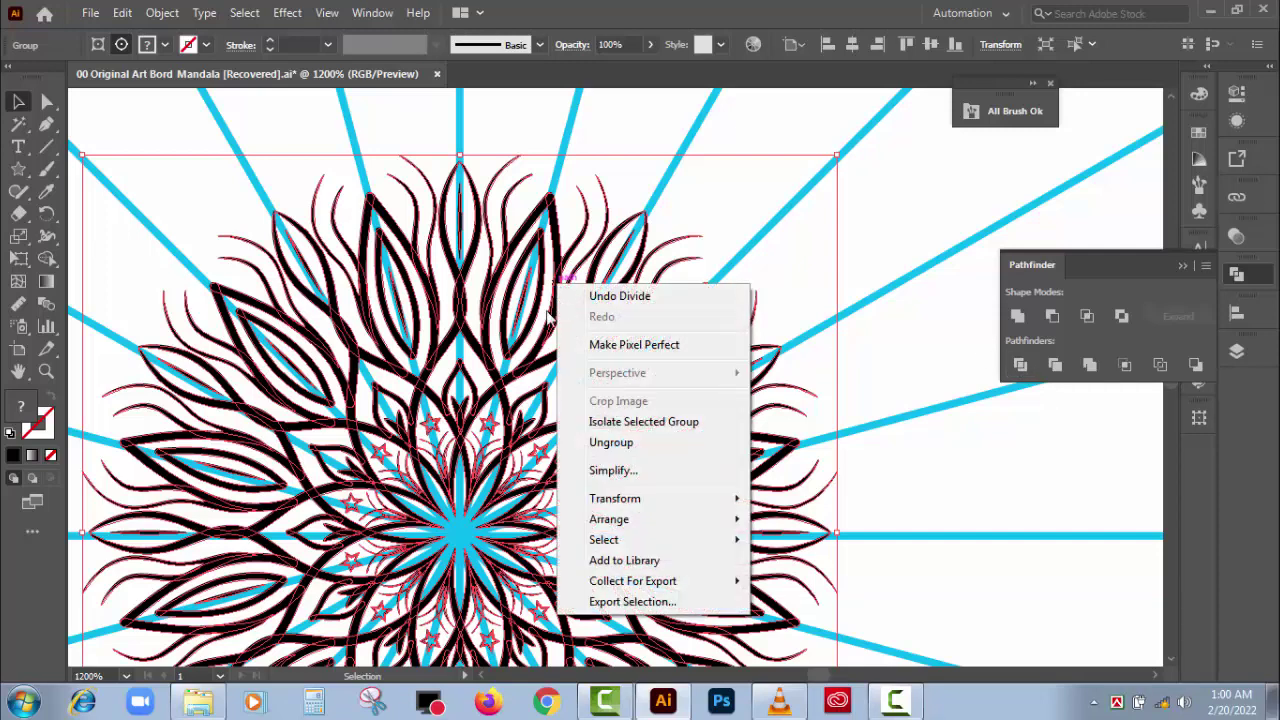
click(640, 442)
- Ungroup the mandala through its nested levels down to the clip group
click(854, 313)
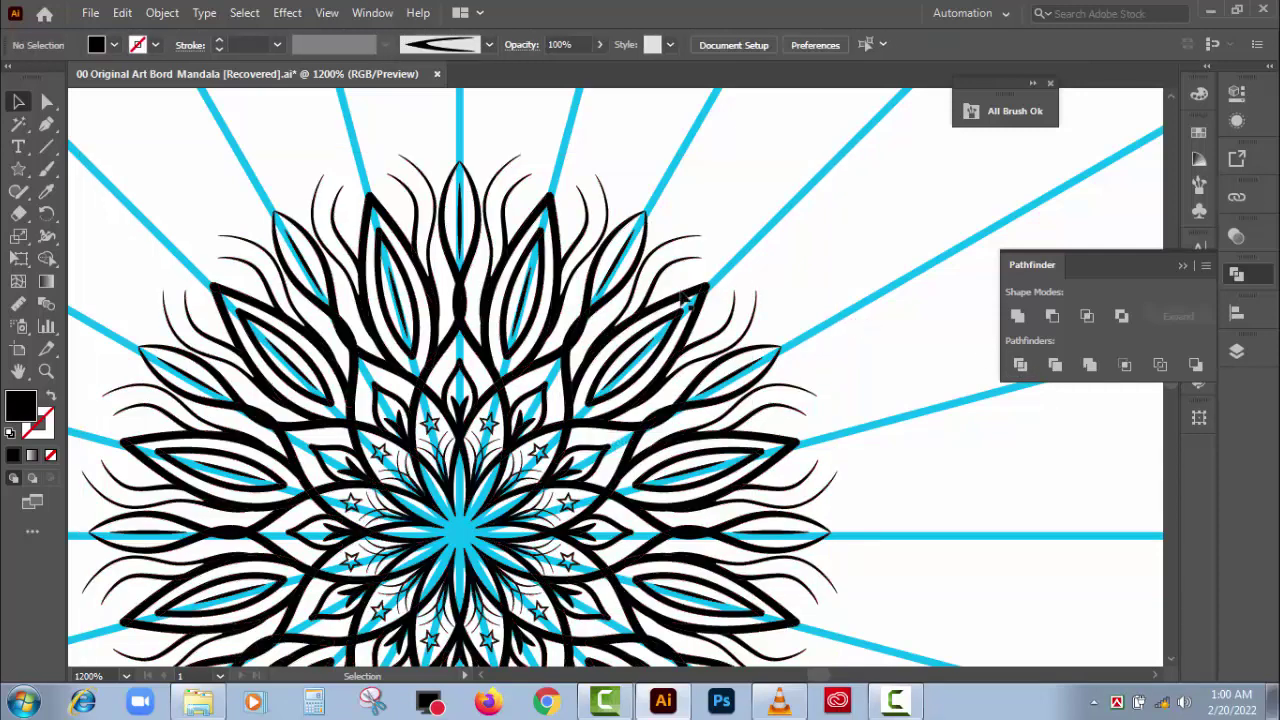
right_click(561, 284)
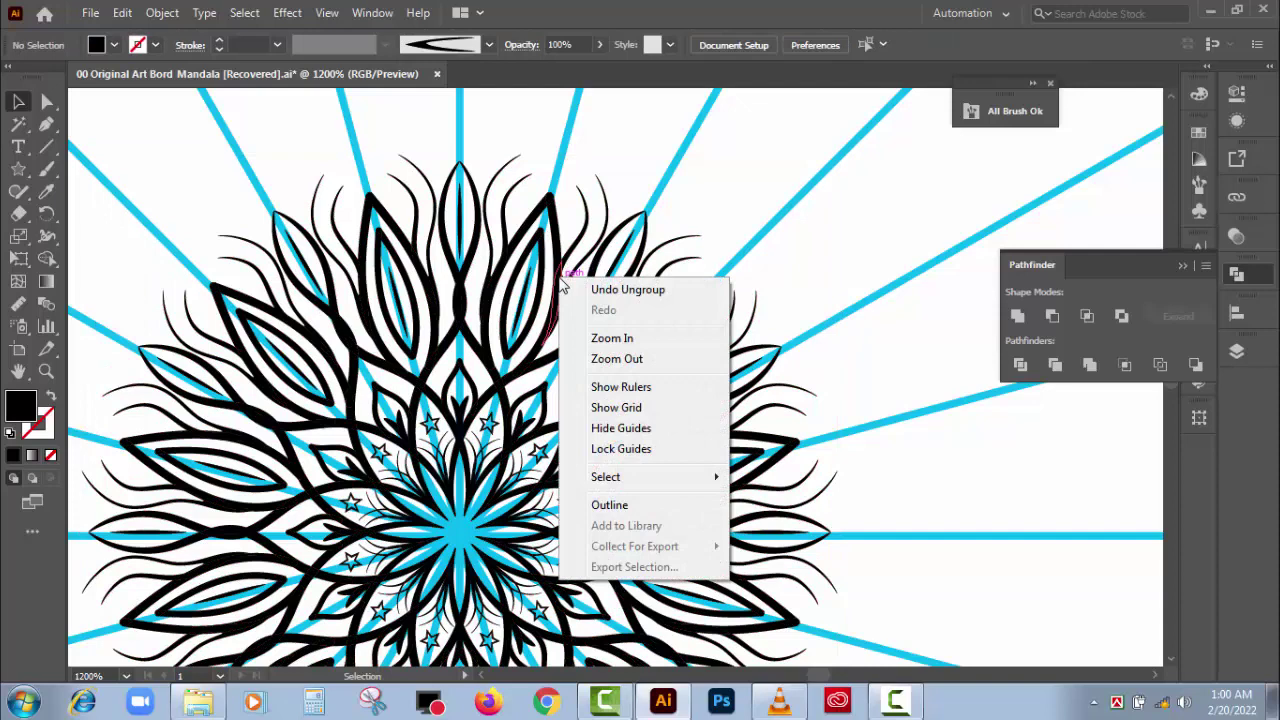
click(546, 401)
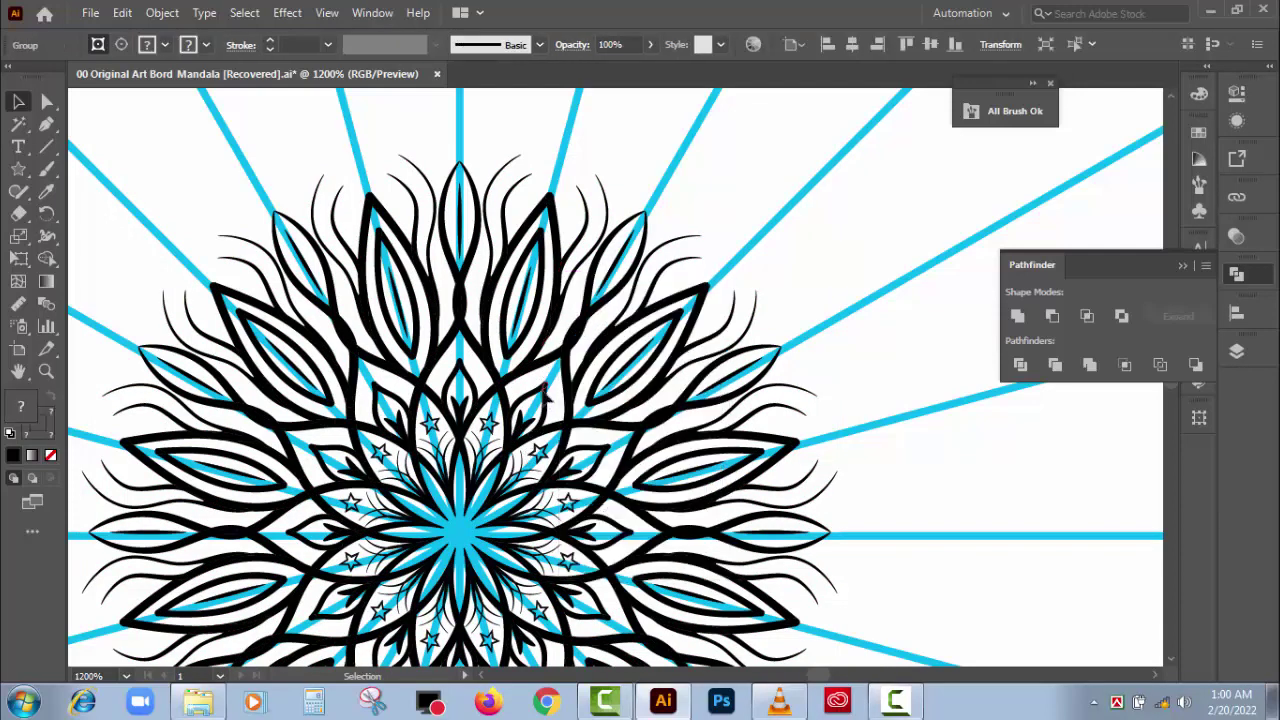
right_click(546, 401)
click(608, 222)
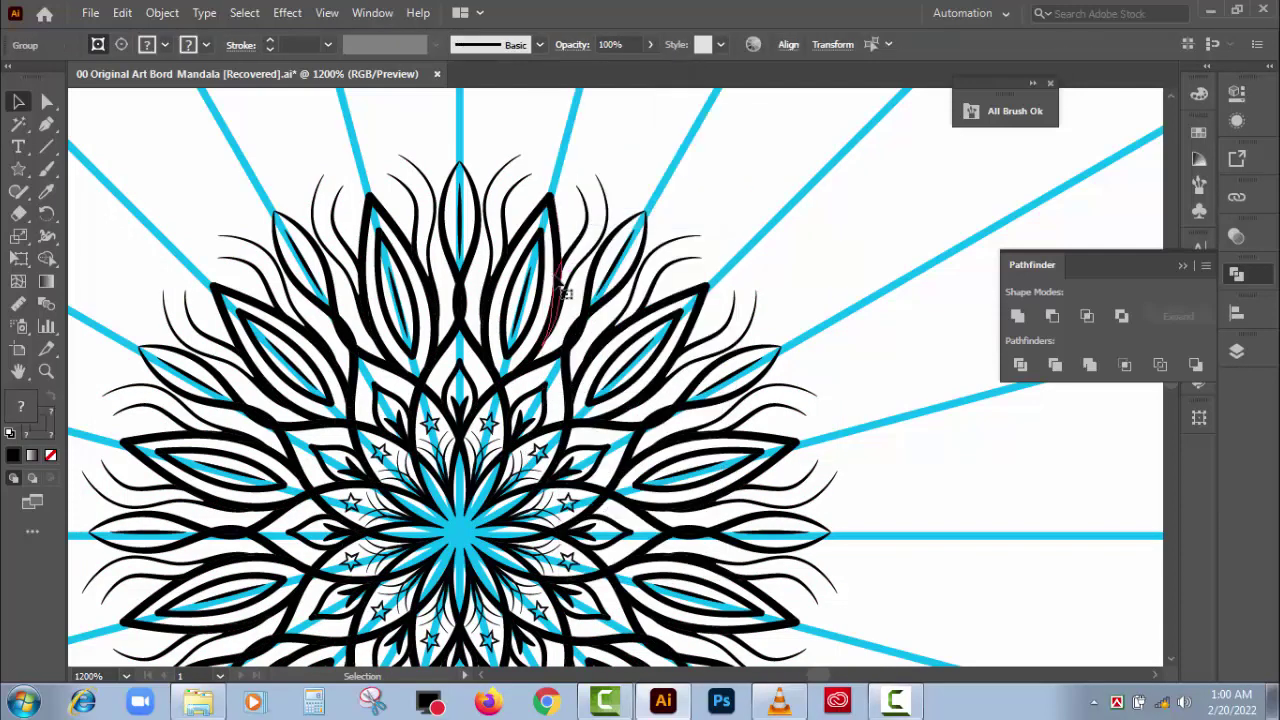
right_click(558, 284)
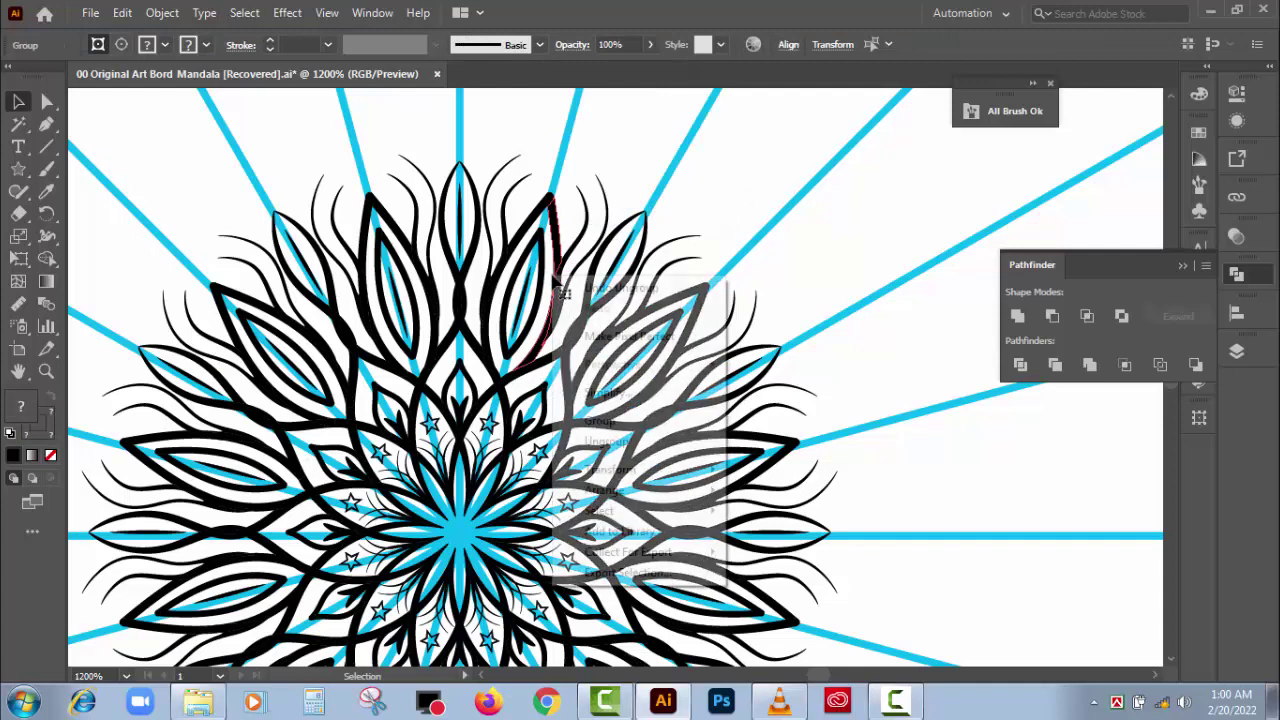
click(610, 441)
right_click(546, 372)
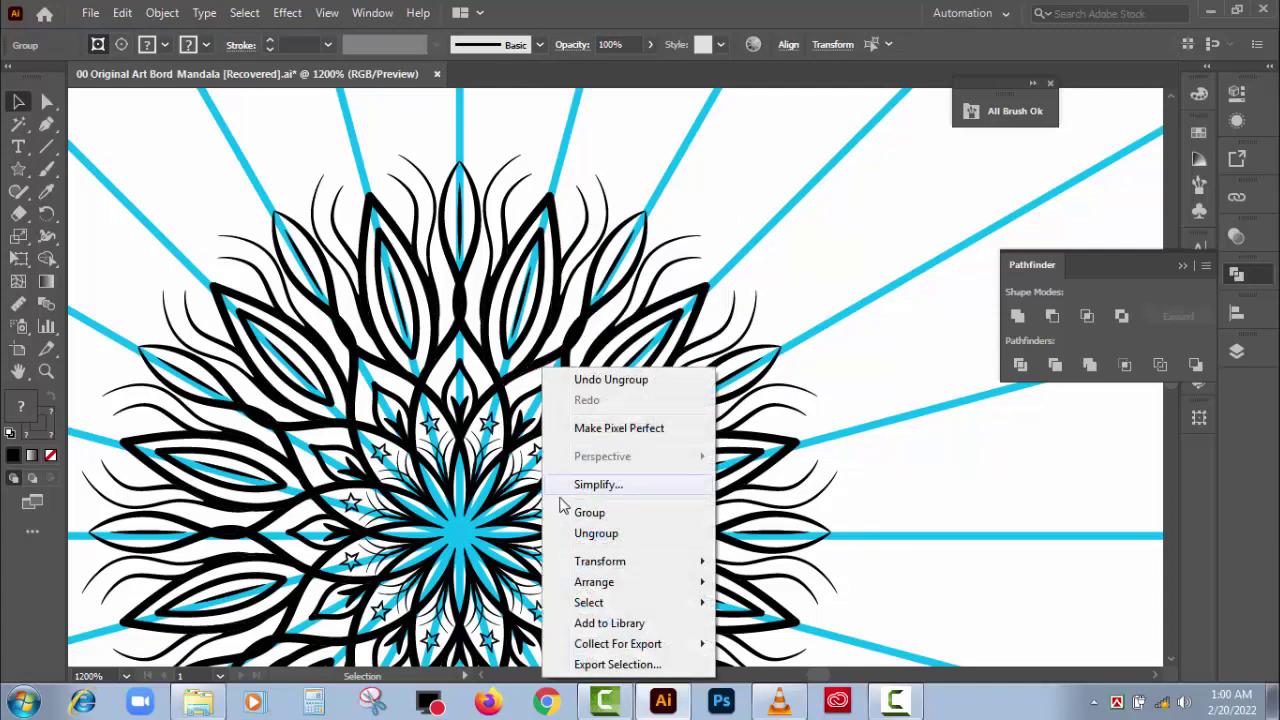
click(590, 533)
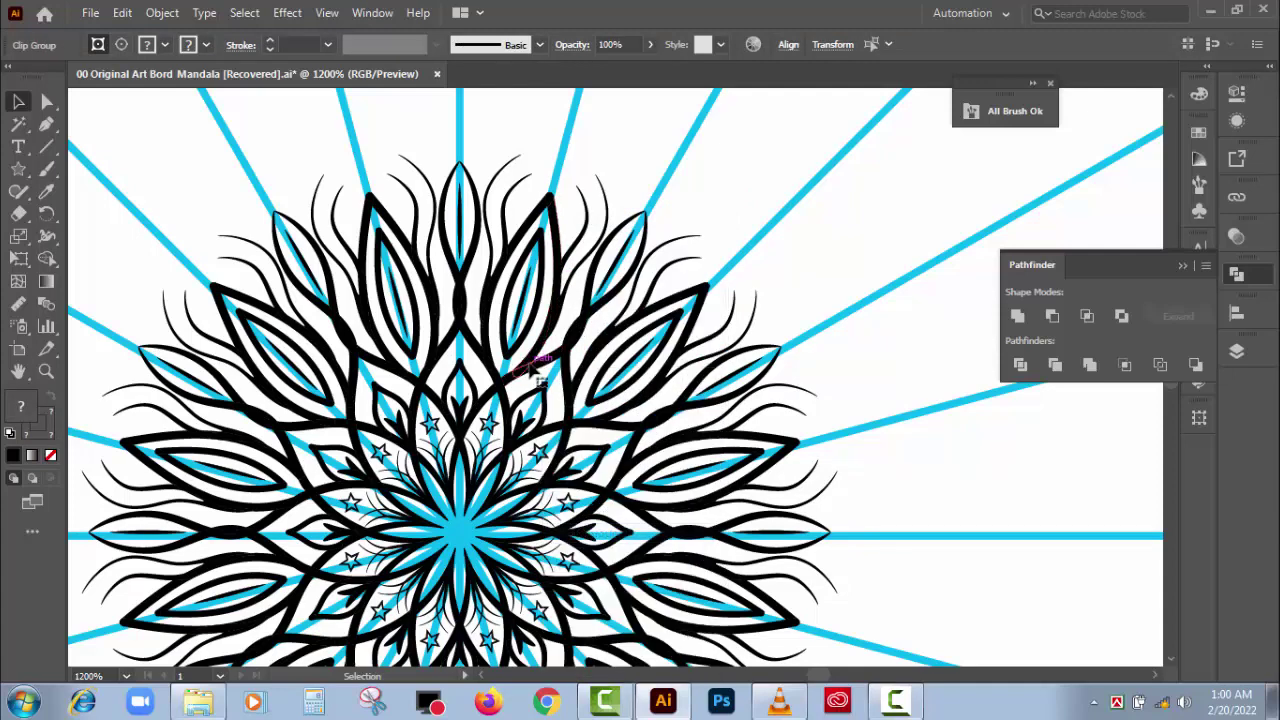
right_click(531, 372)
- Select all shapes sharing the top petal's black fill and Unite them in Pathfinder
click(48, 102)
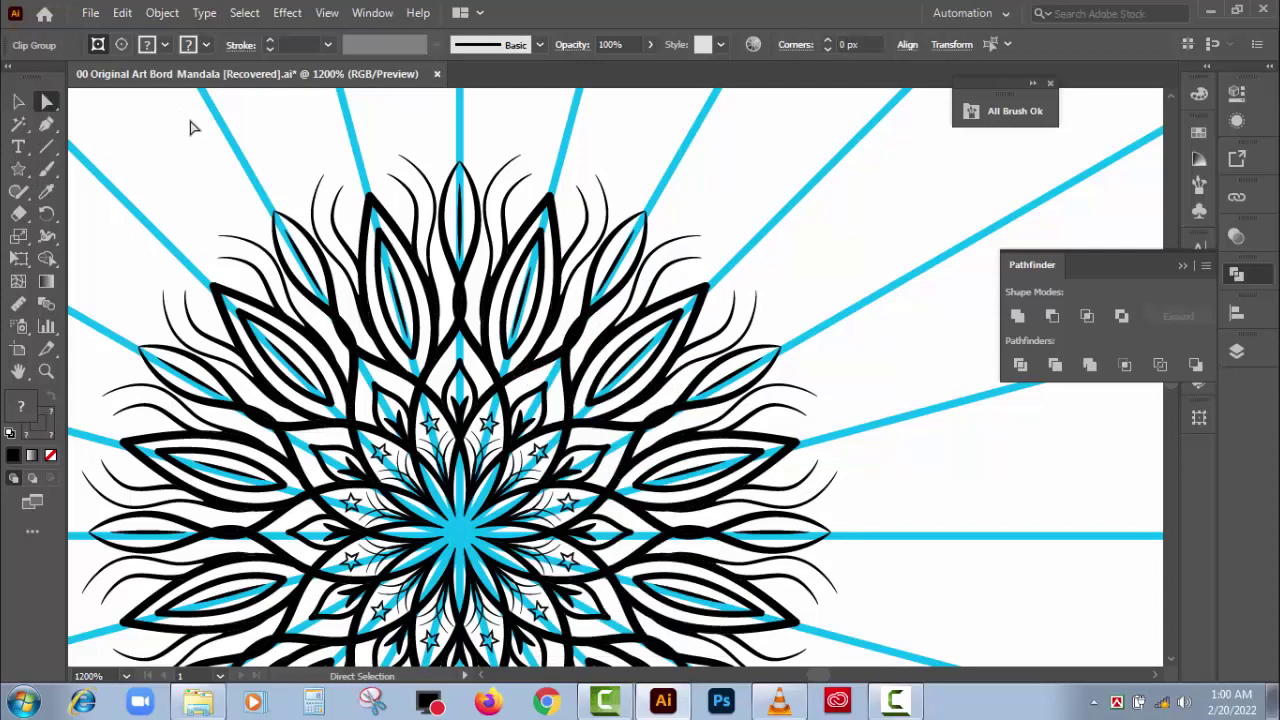
click(194, 126)
click(445, 243)
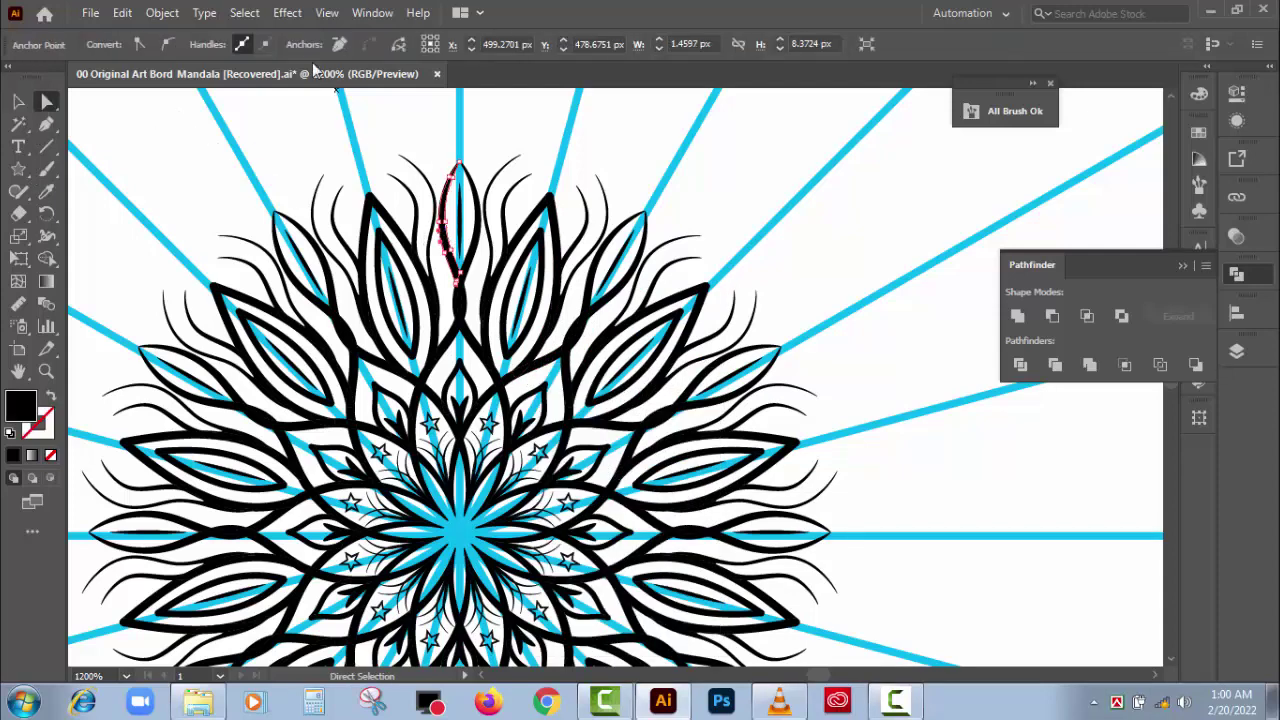
click(244, 13)
mouse_move(270, 194)
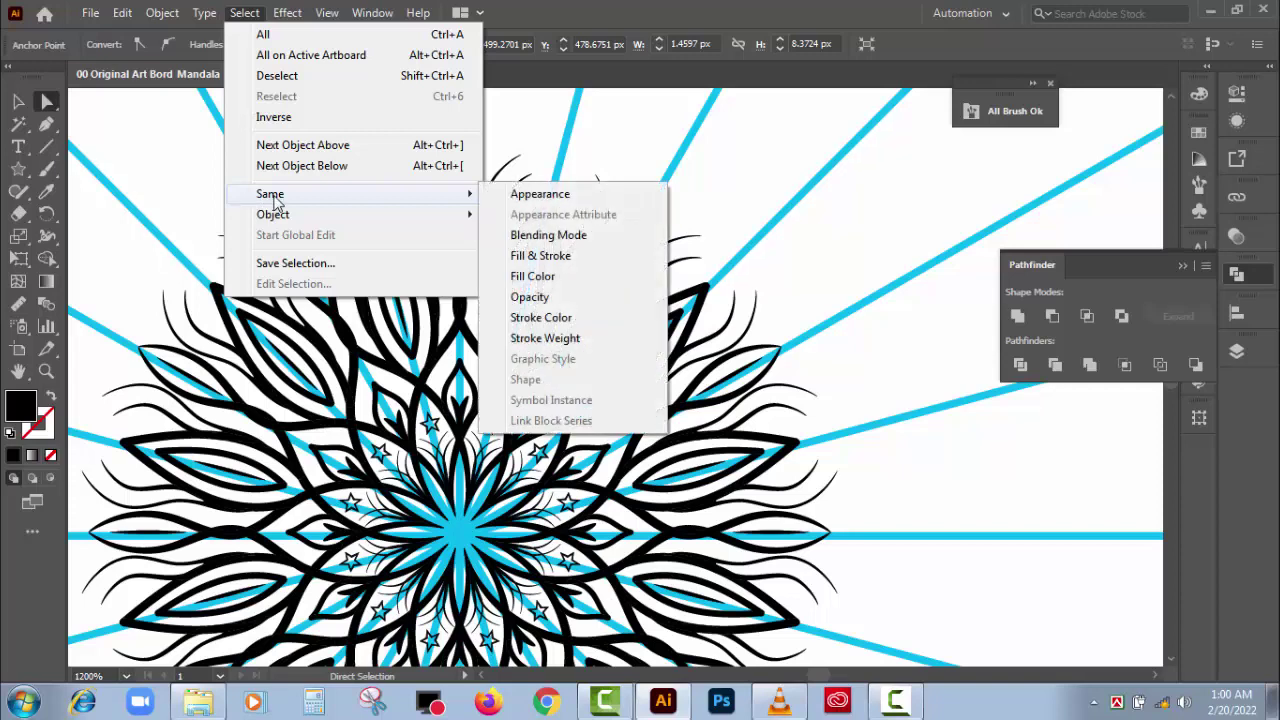
click(540, 281)
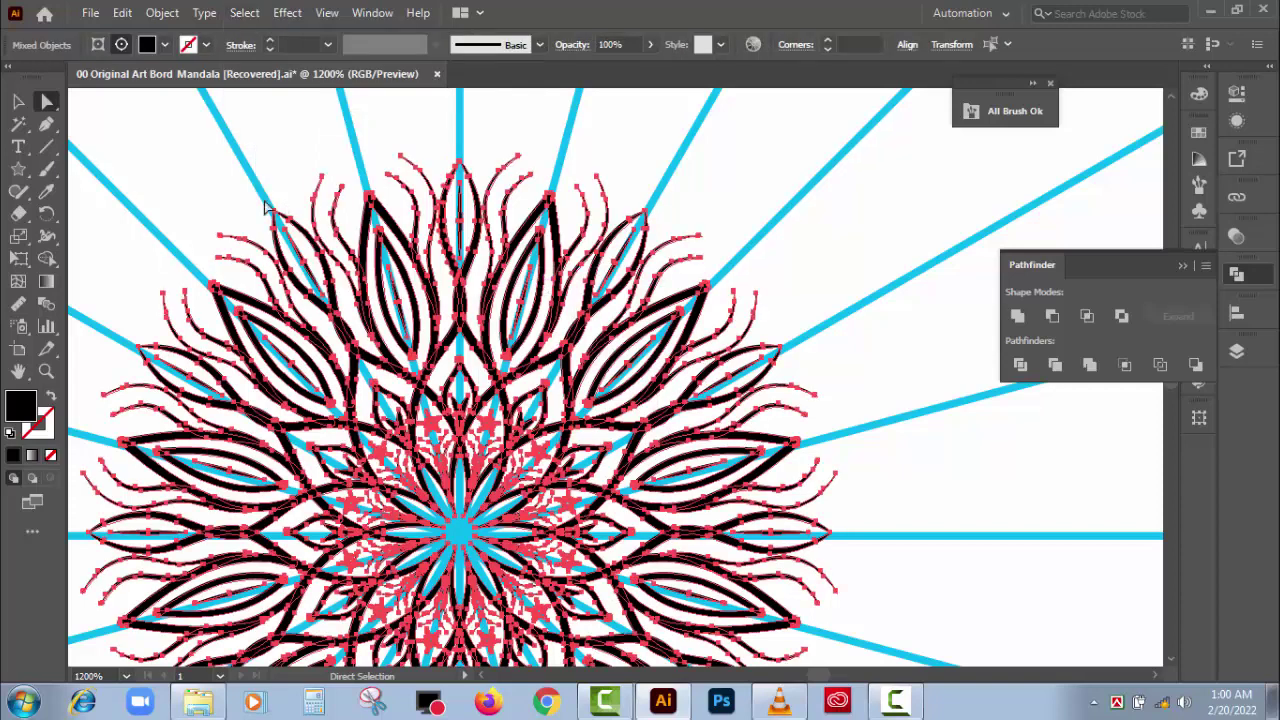
click(1017, 316)
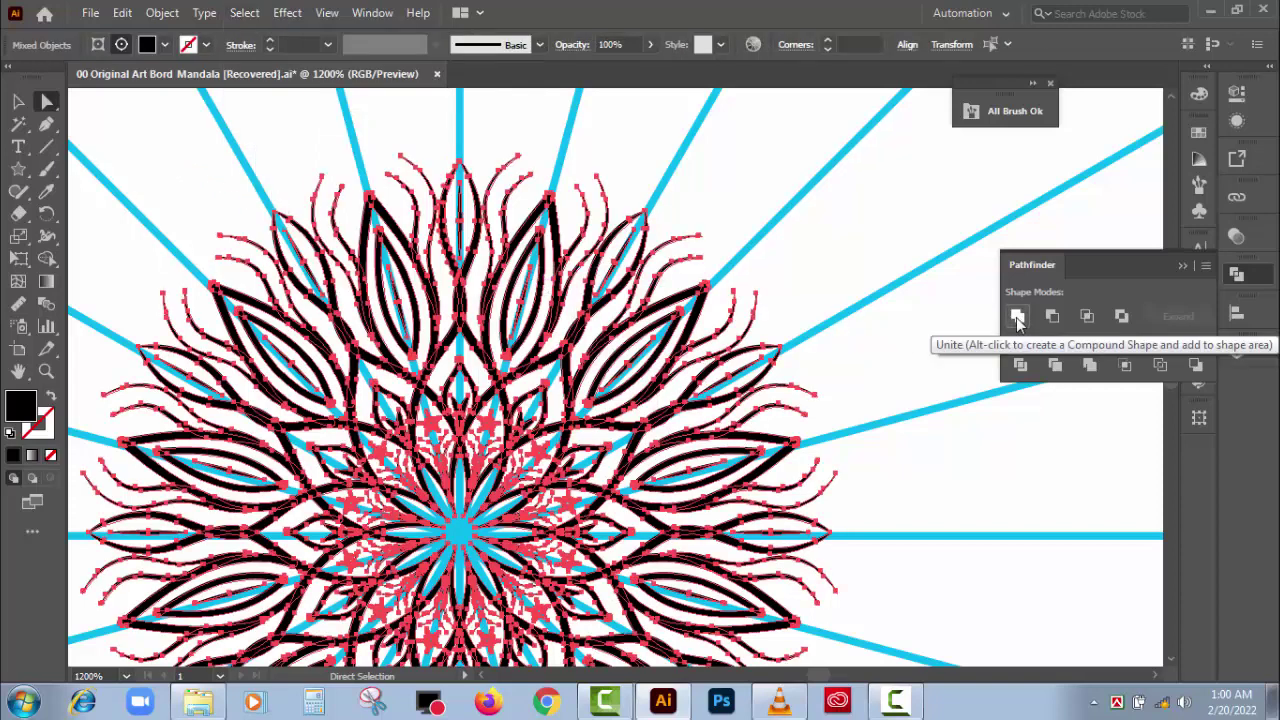
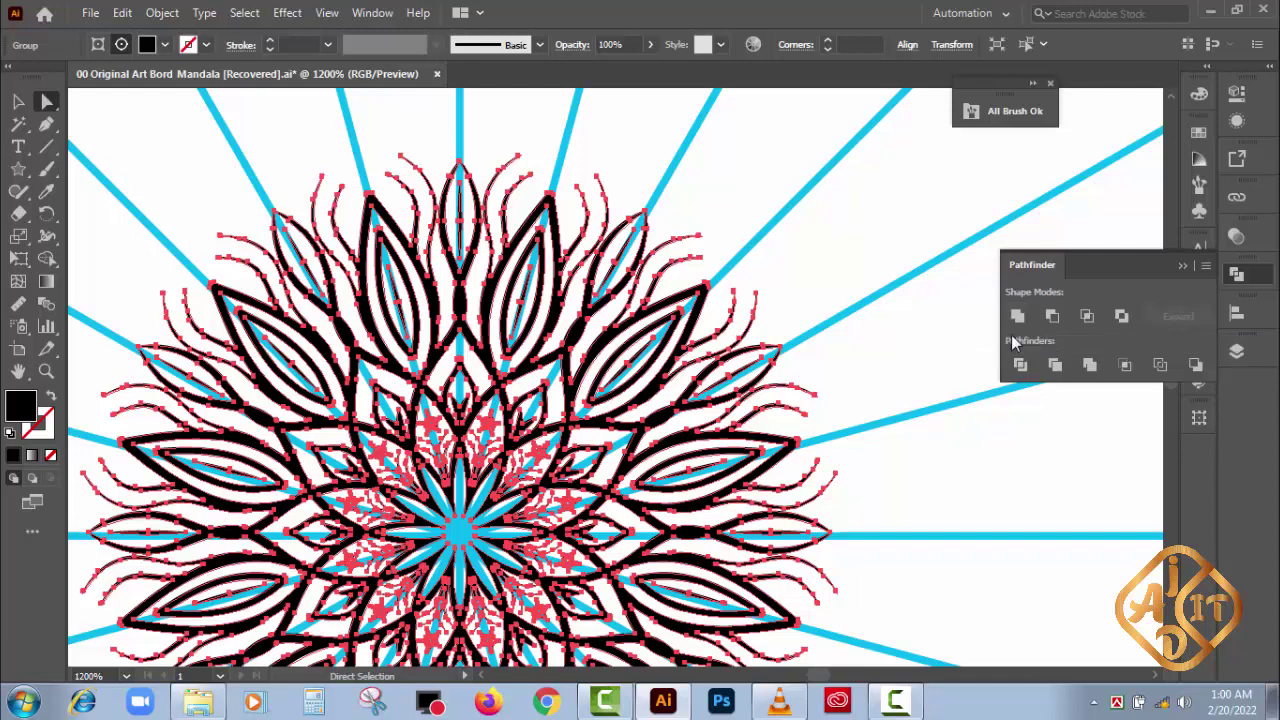
- Zoom out and merge the selected mandala pieces with Pathfinder Unite
key(ctrl+minus)
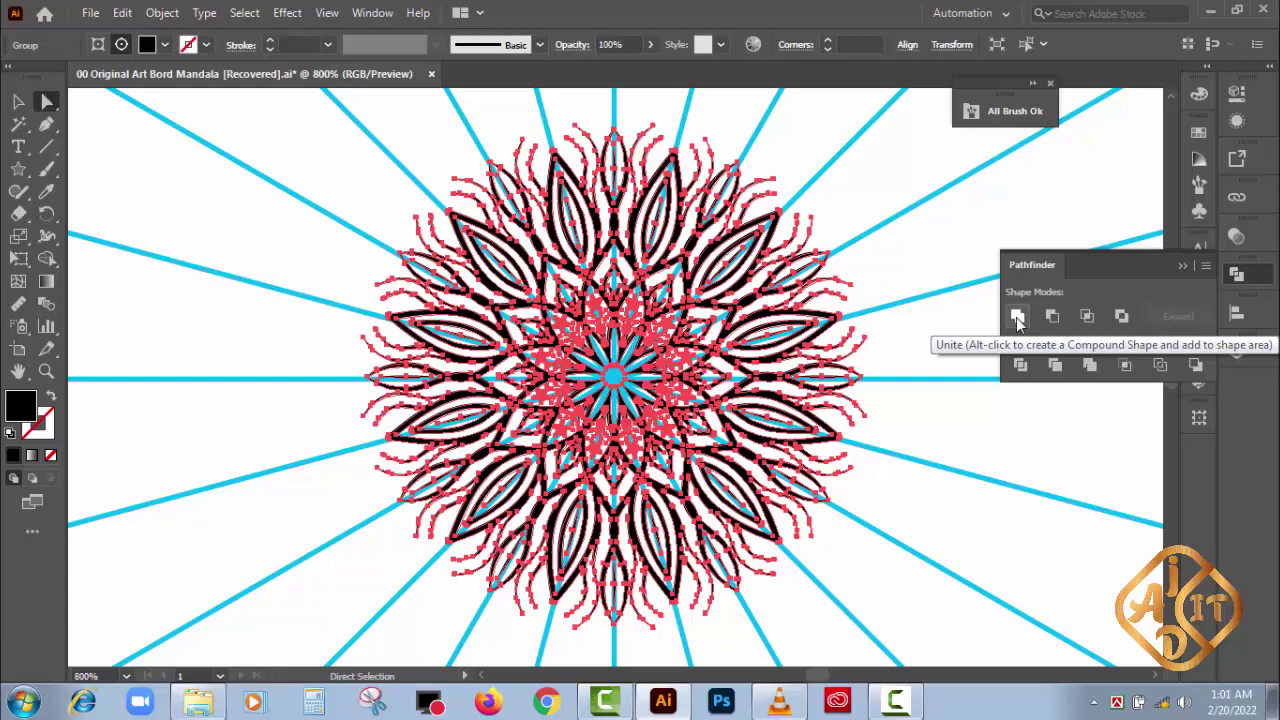
click(1018, 318)
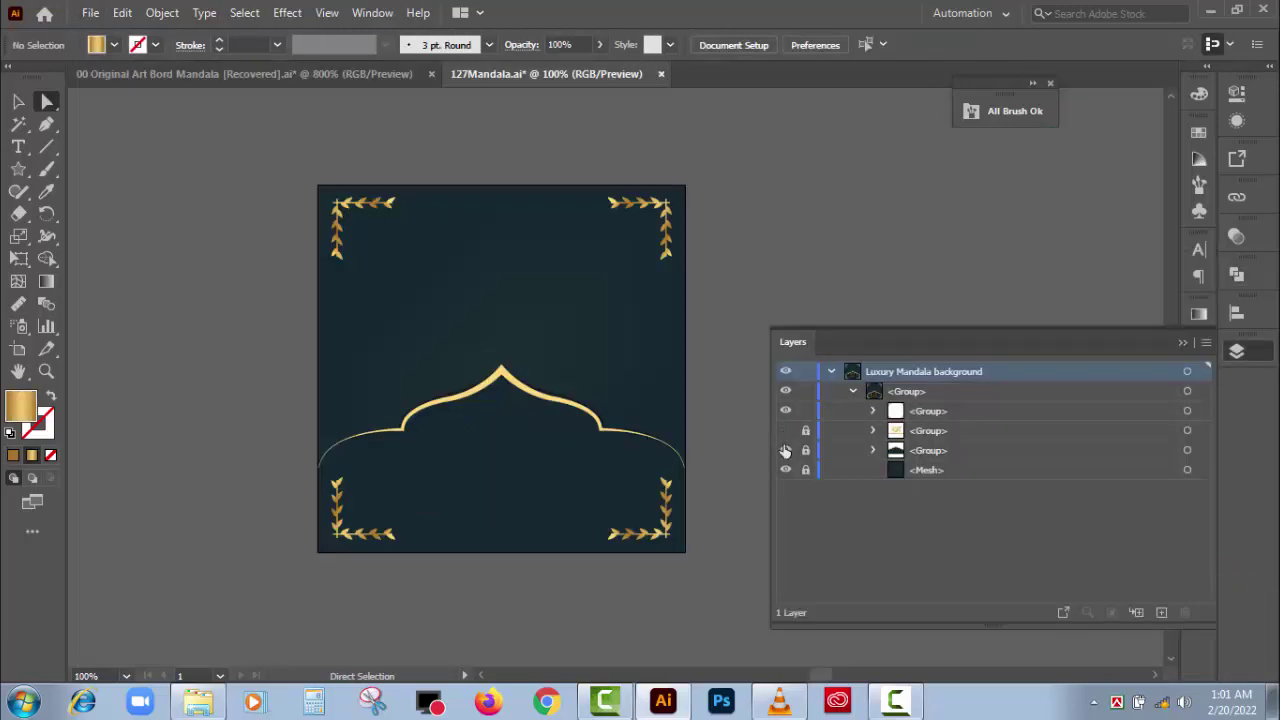
- Drag the mandala from its original document onto the dark 127Mandala artboard
click(18, 101)
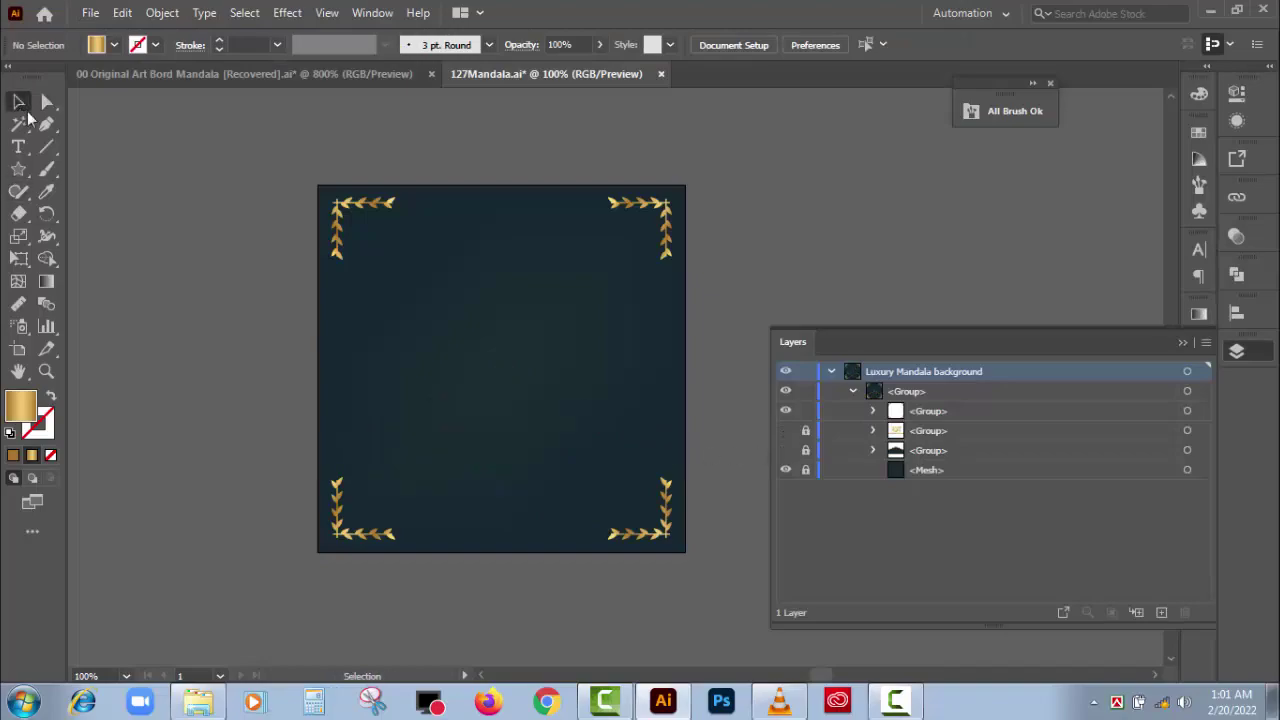
click(104, 76)
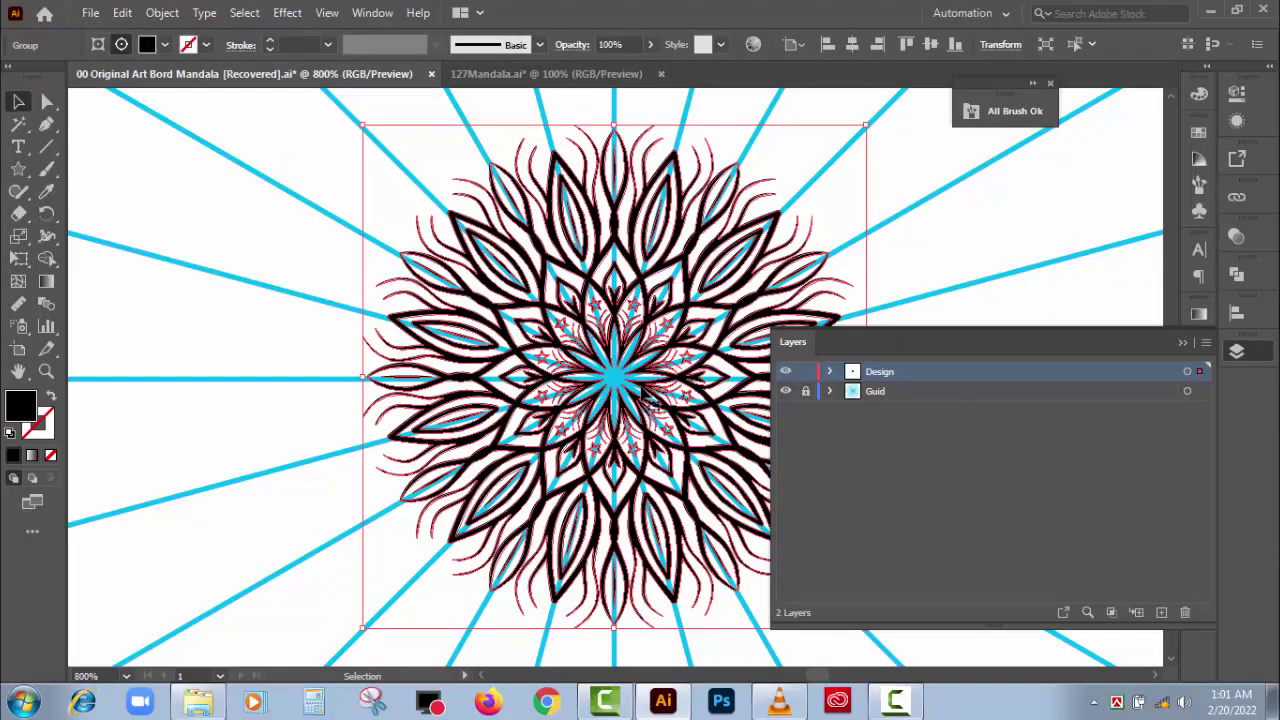
mouse_move(613, 301)
mouse_down()
mouse_move(547, 63)
mouse_move(547, 145)
mouse_up()
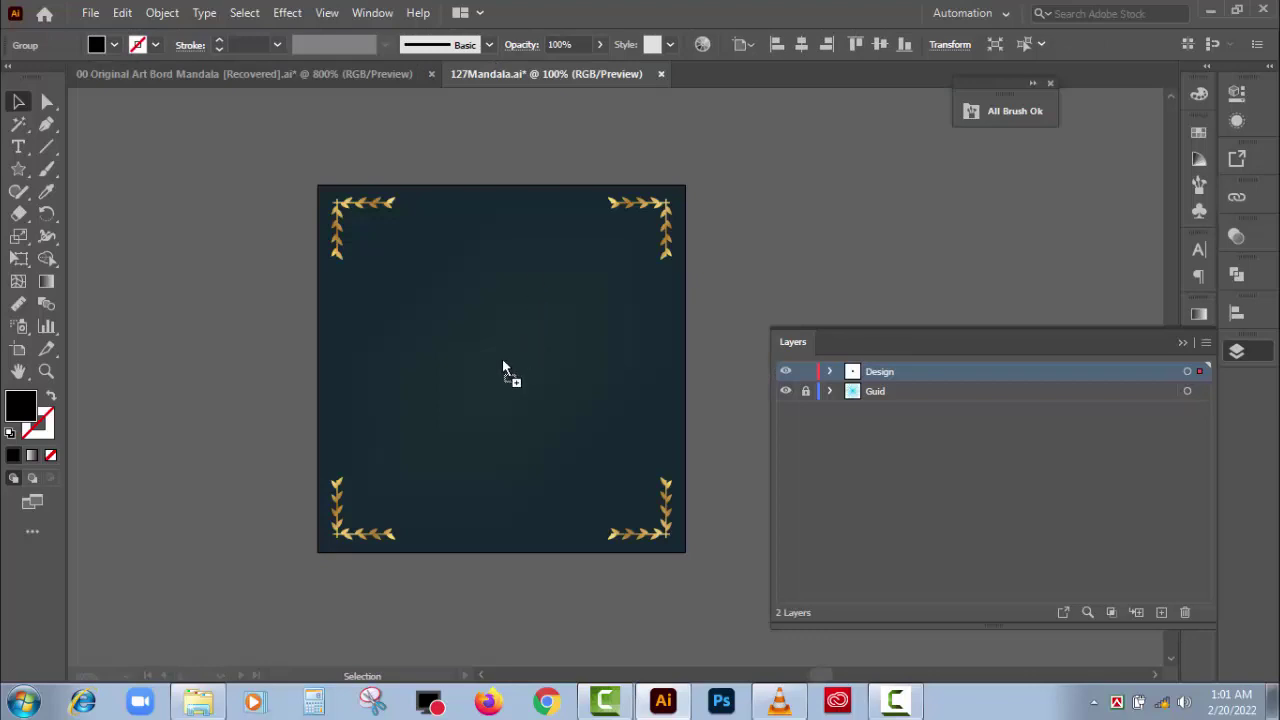
drag(502, 368, 500, 358)
- Make the mandala a compound path below the ornaments, centre it, and enlarge it to fill the artboard
click(157, 14)
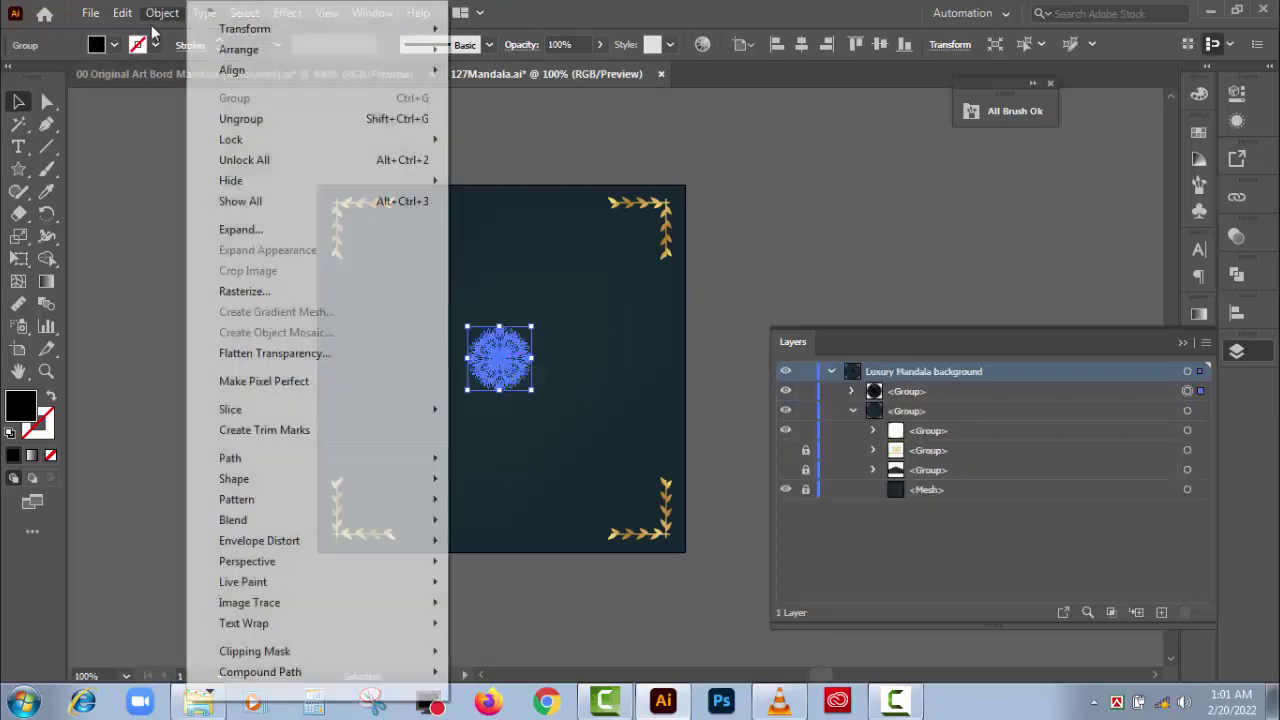
mouse_move(260, 672)
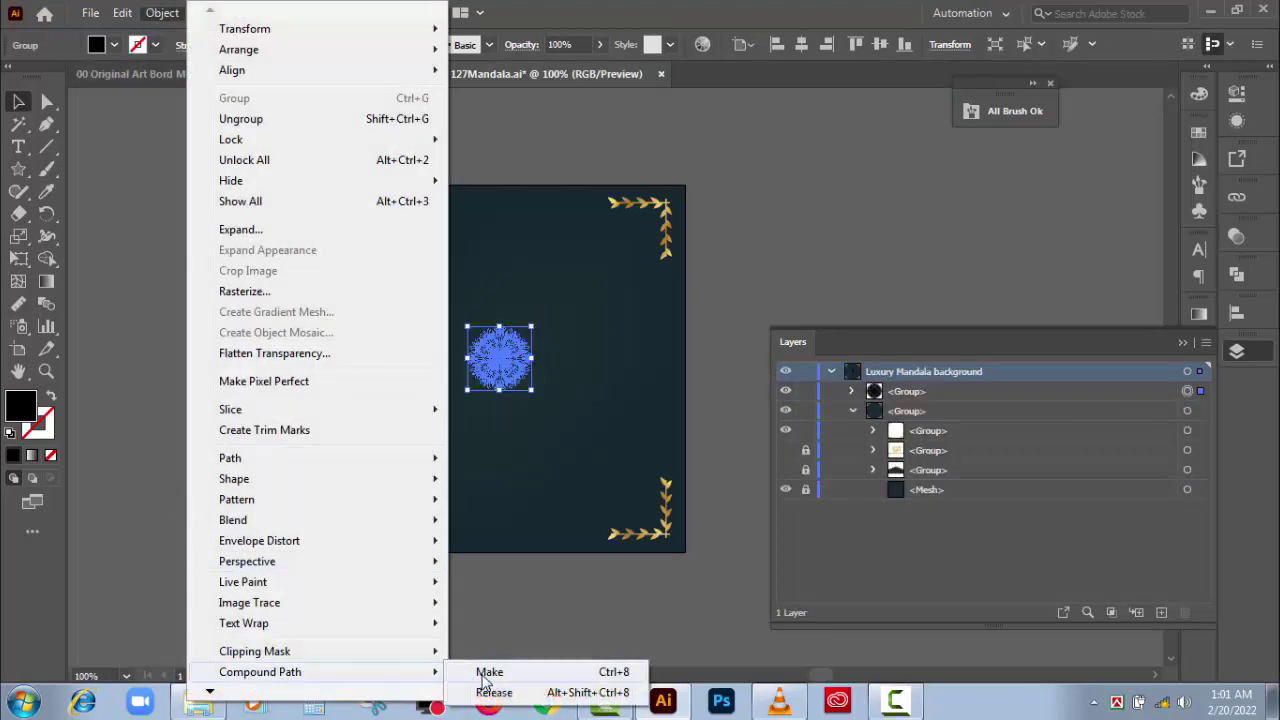
click(484, 676)
drag(1032, 393, 1031, 479)
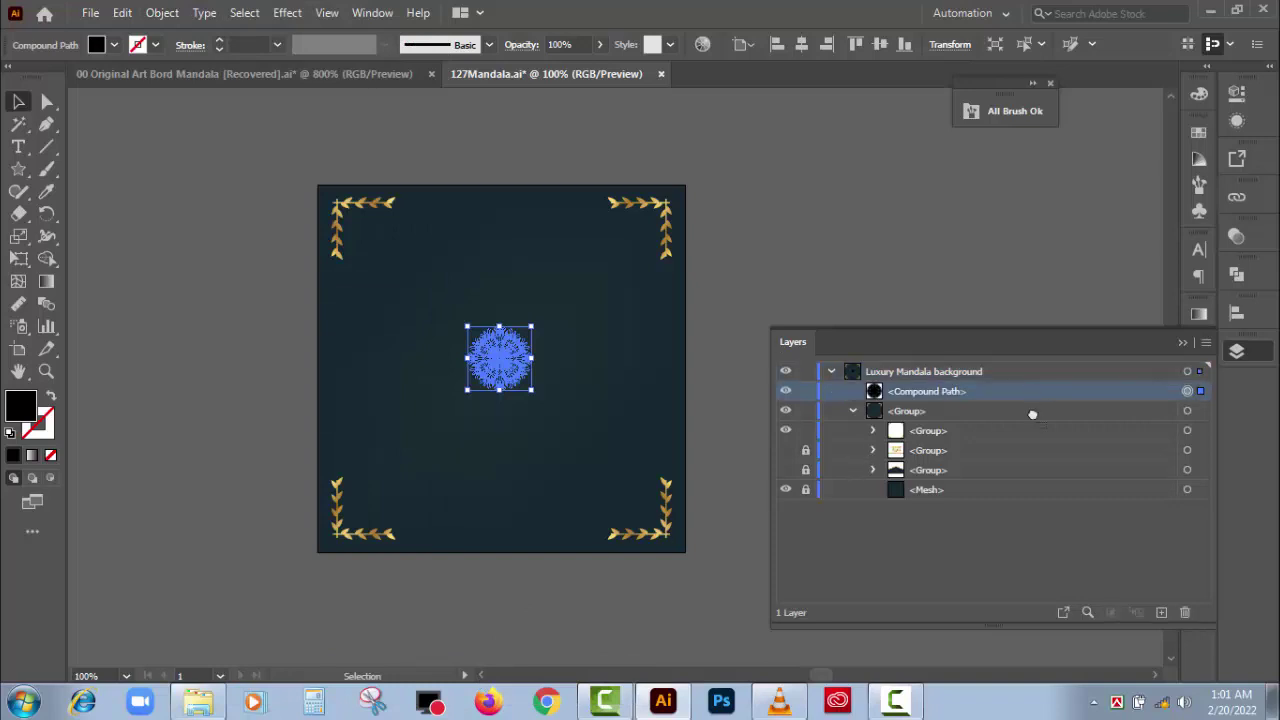
click(802, 46)
click(878, 46)
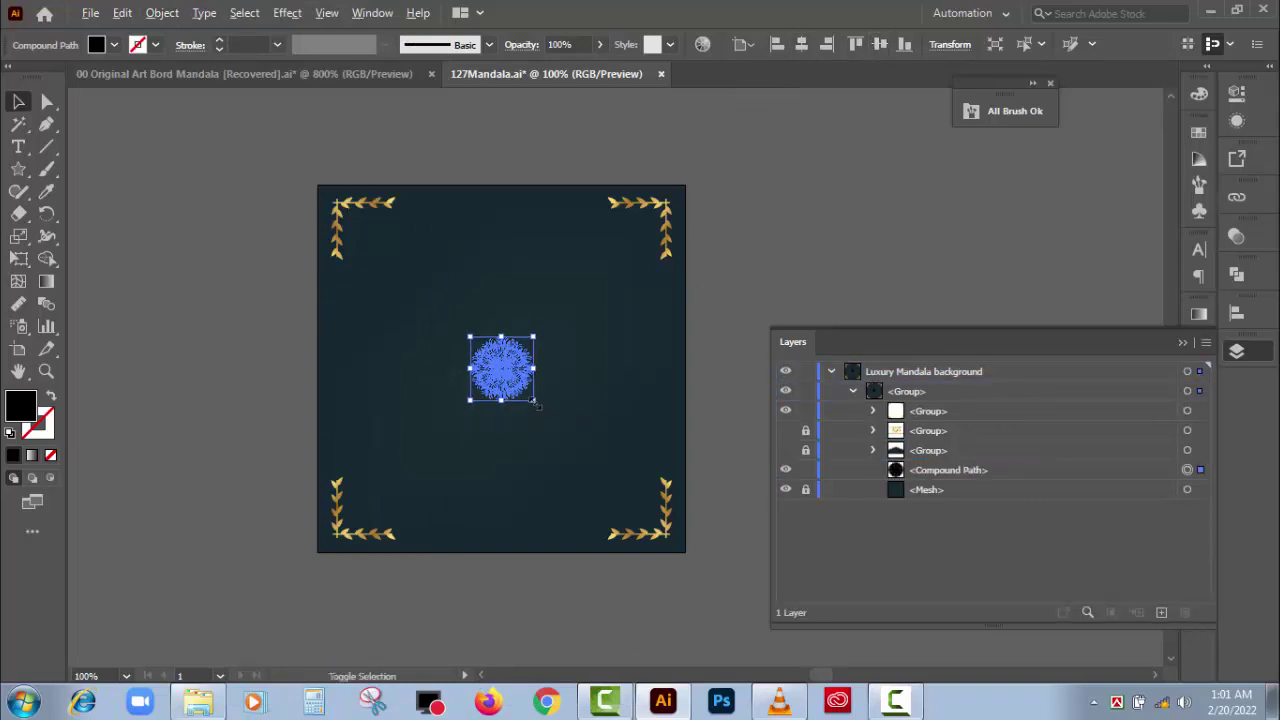
drag(534, 400, 667, 572)
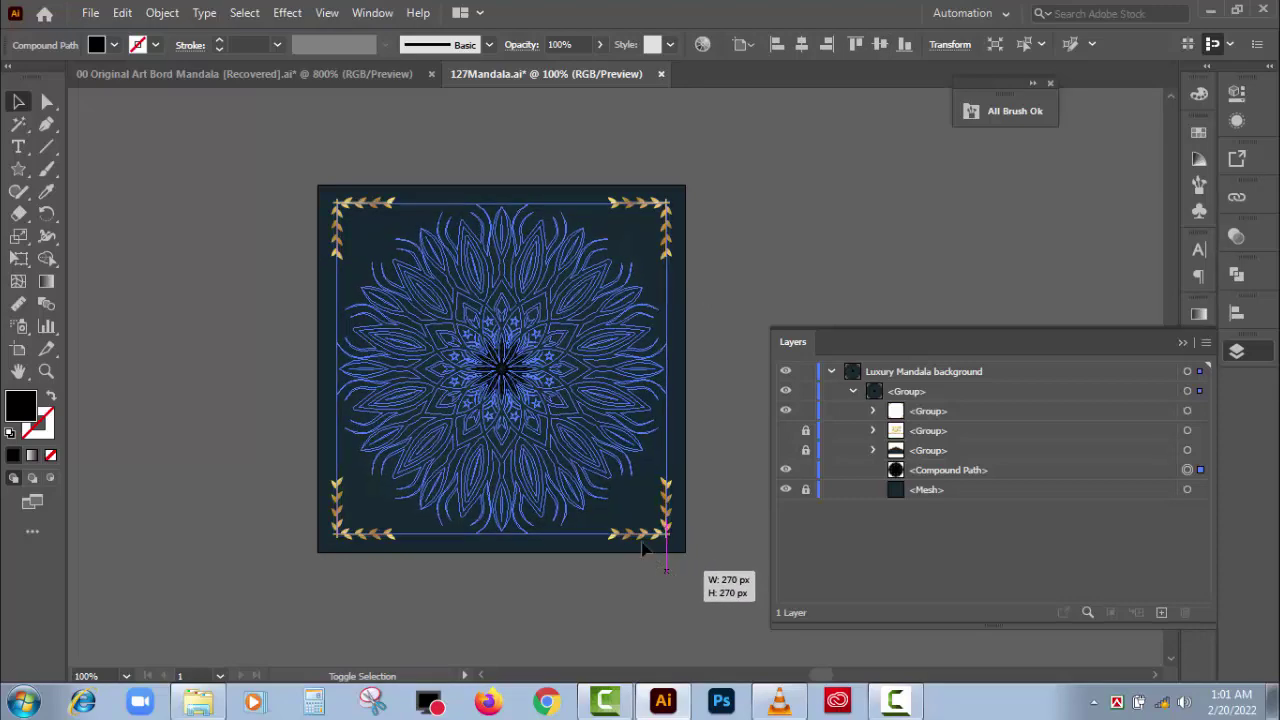
- Eyedrop the corner ornament's gold onto the mandala and spread the gradient stops outward past the edges
click(46, 191)
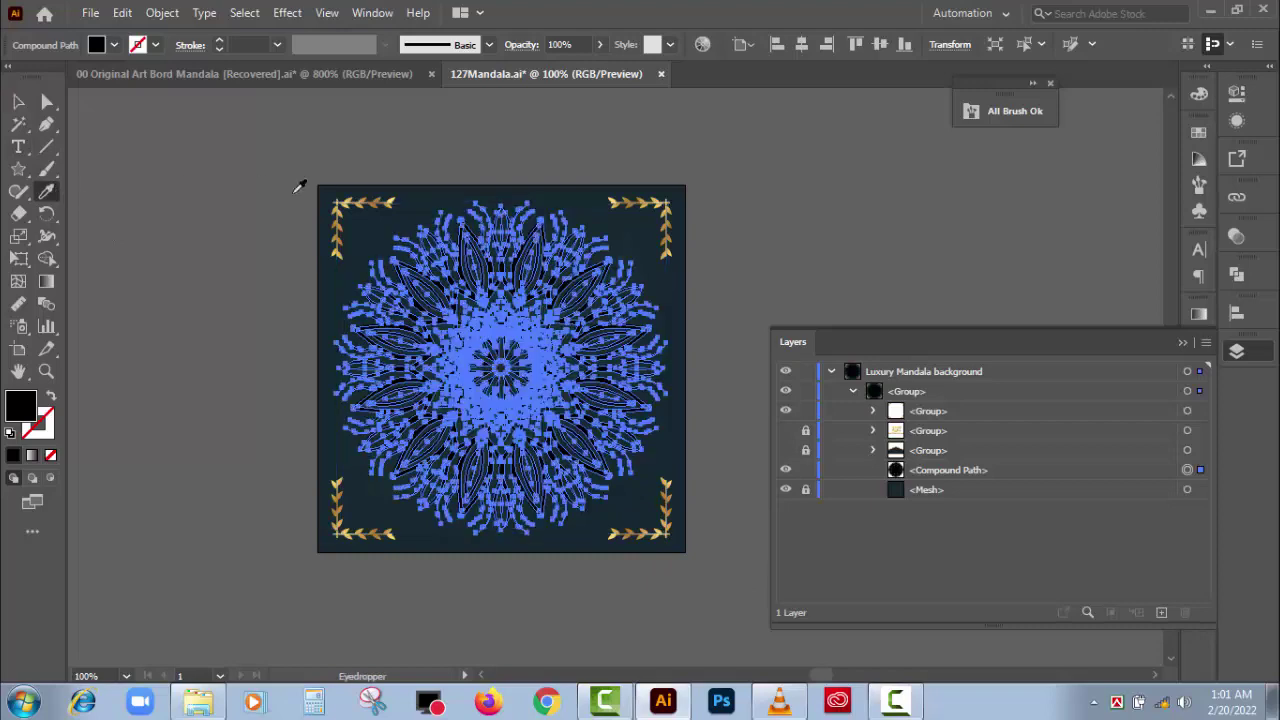
click(366, 192)
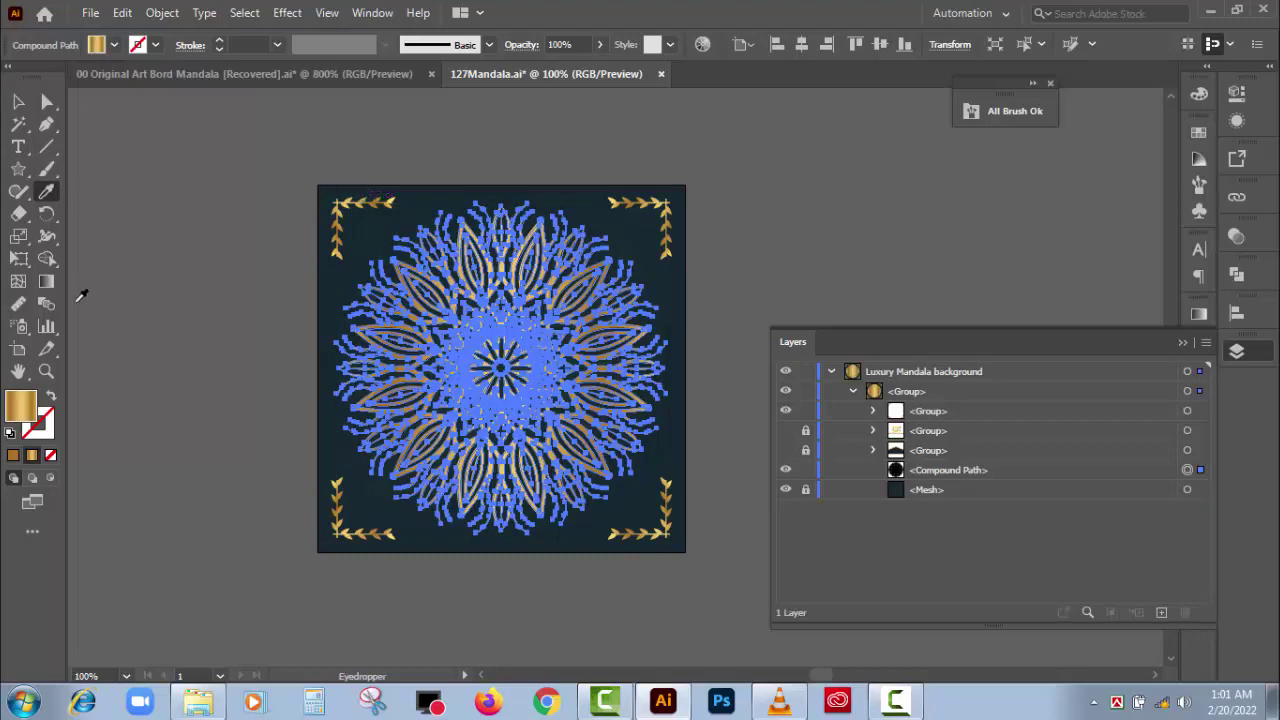
click(47, 282)
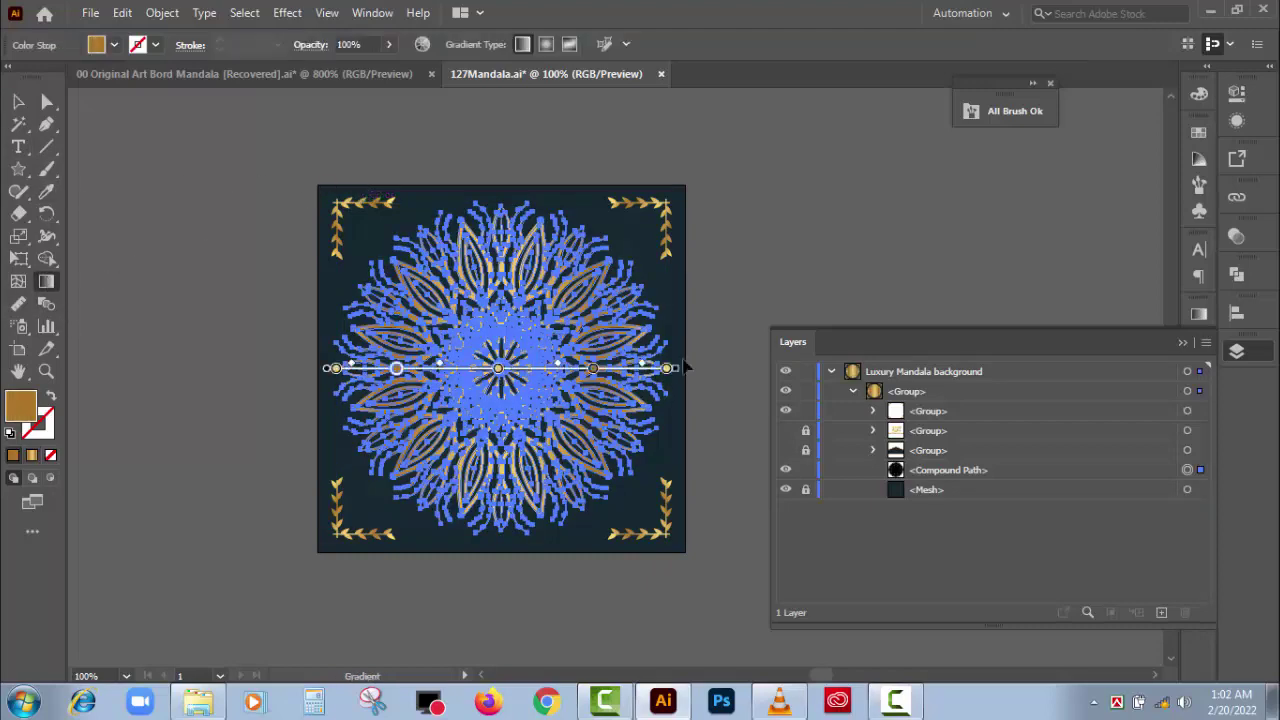
mouse_move(678, 370)
mouse_down()
mouse_move(741, 378)
mouse_move(686, 377)
mouse_up()
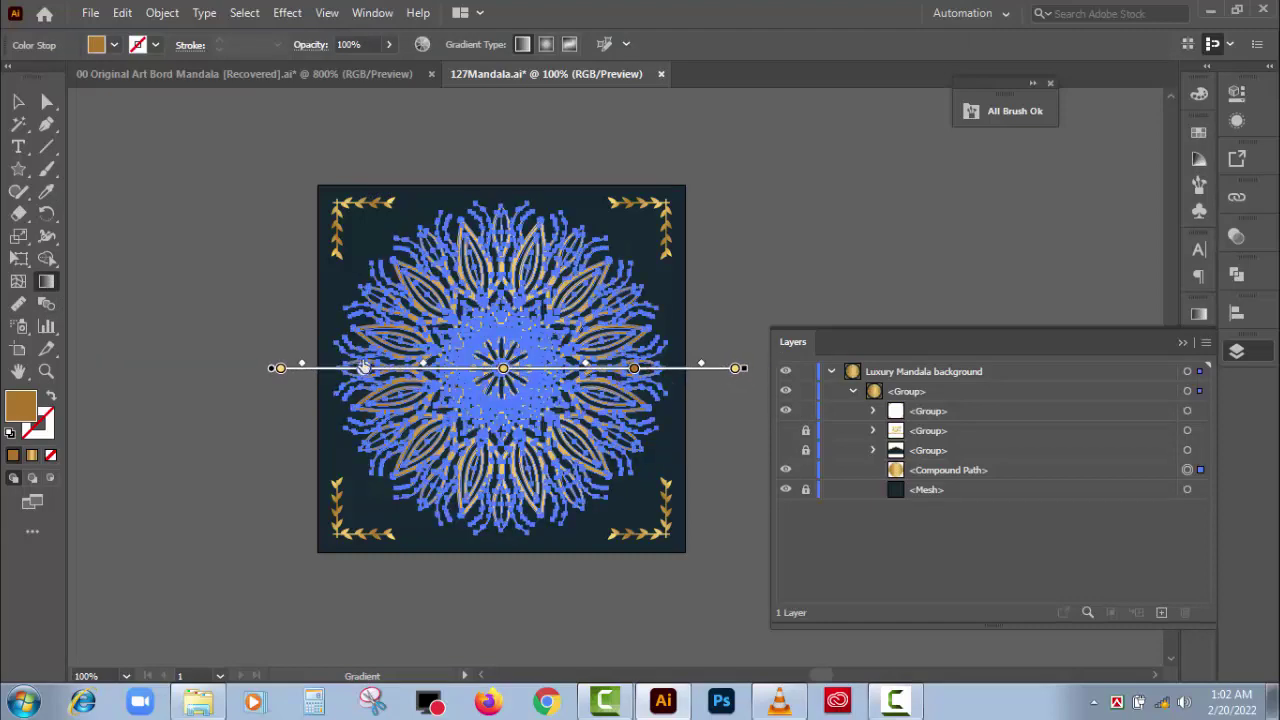
drag(365, 369, 305, 368)
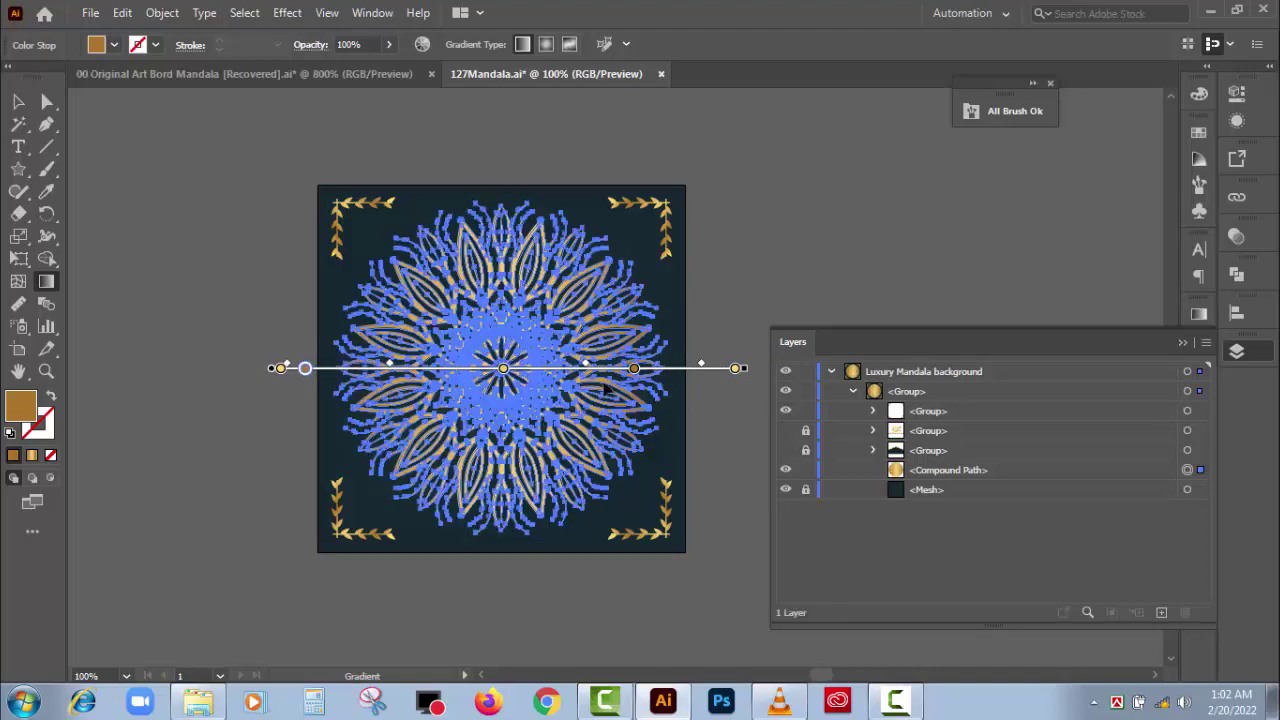
drag(634, 372, 700, 372)
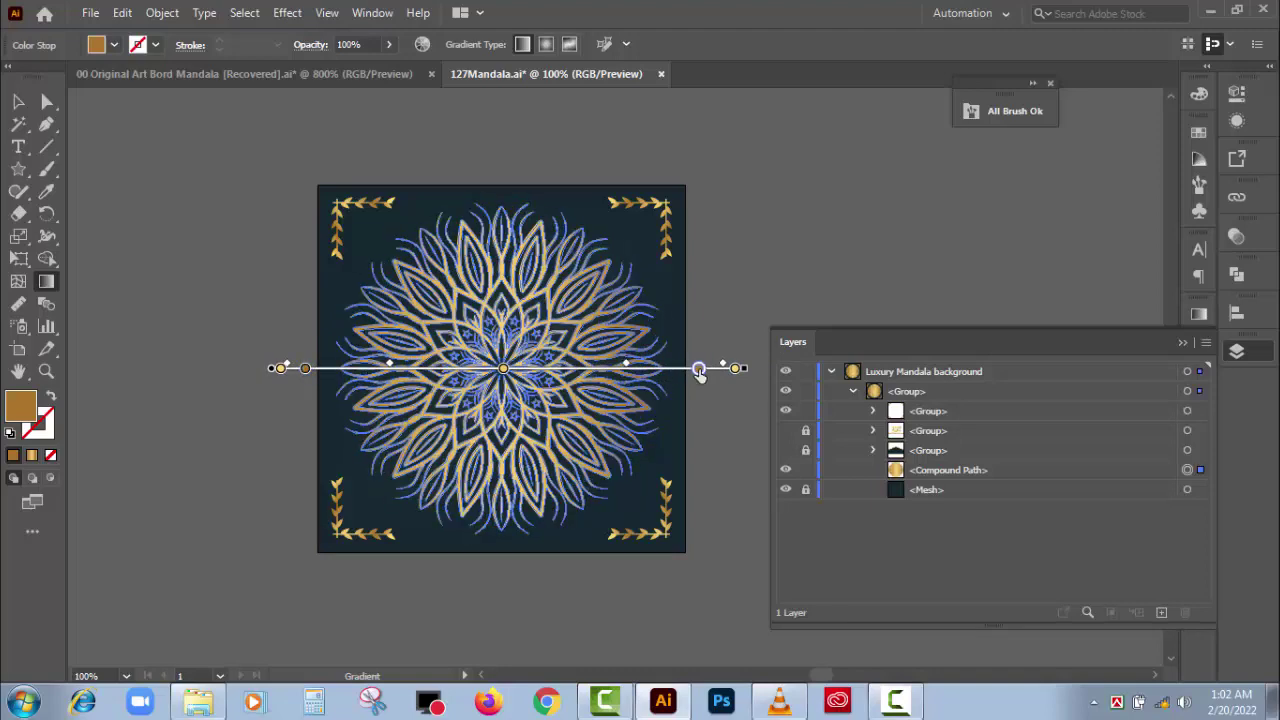
click(18, 101)
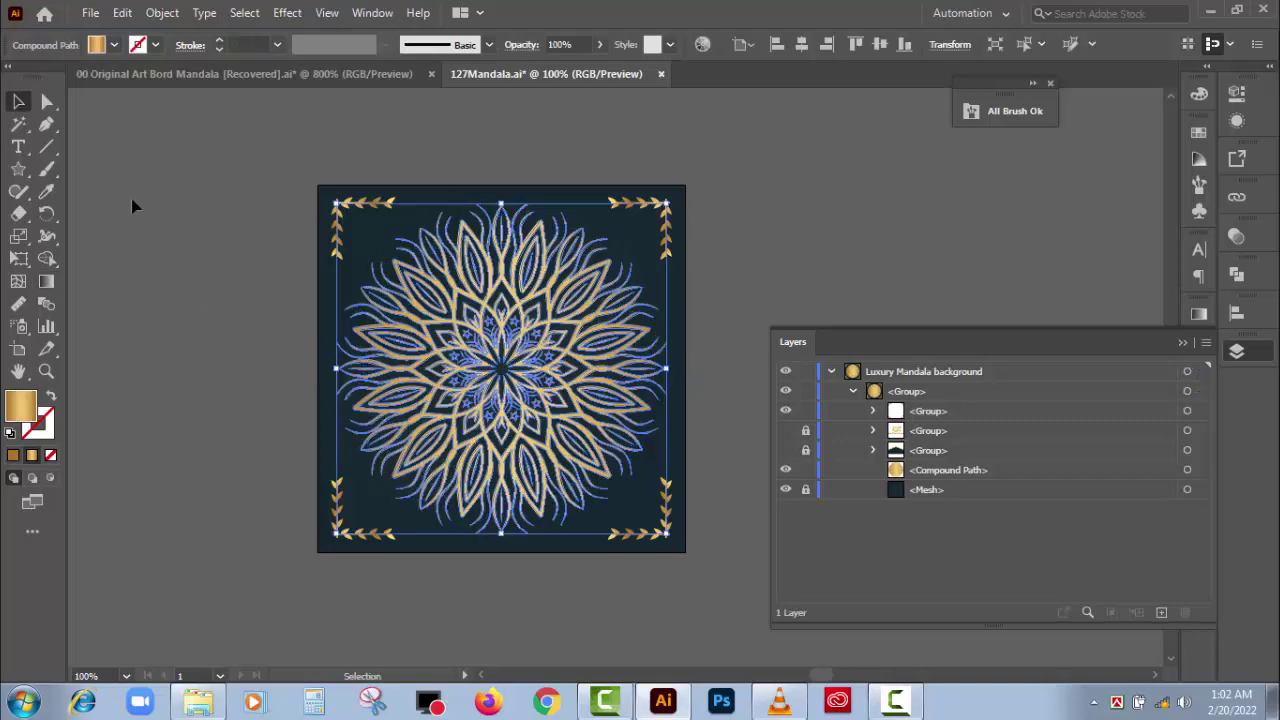
- Extend the mandala's gradient past its right edge, push both colour stops further out, and deselect
click(138, 255)
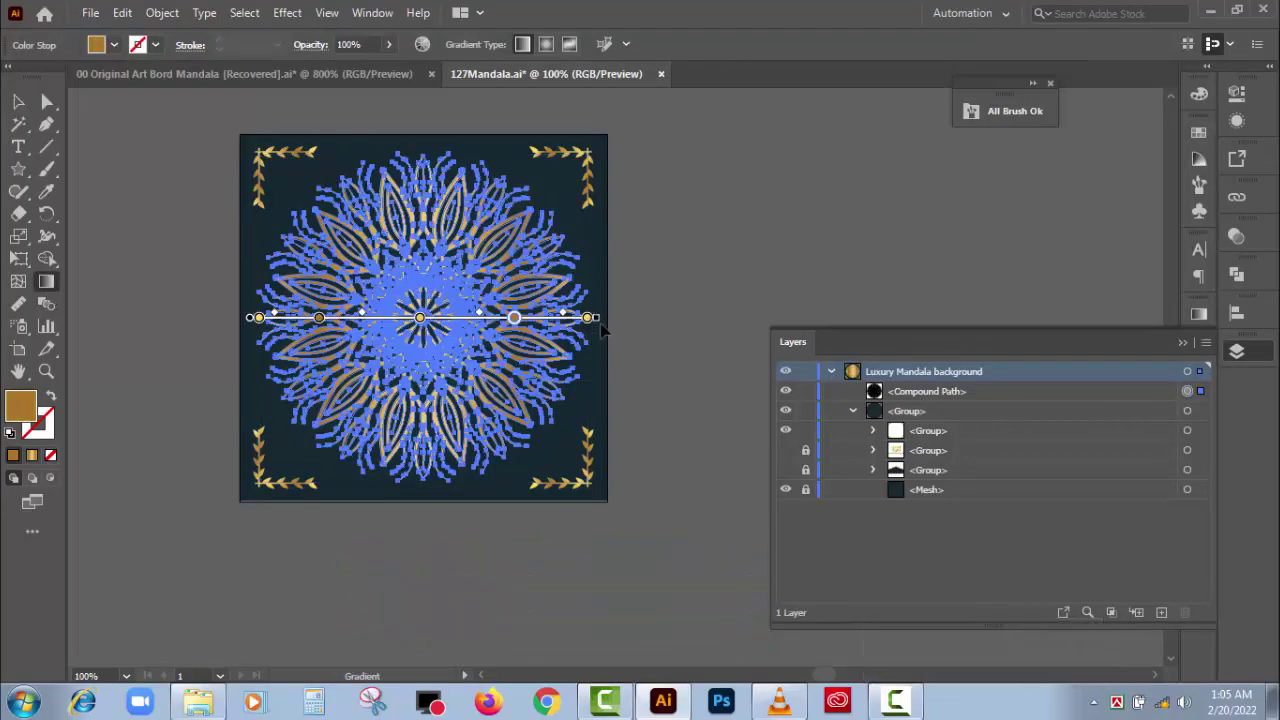
mouse_move(596, 318)
mouse_down()
mouse_move(746, 318)
mouse_move(625, 318)
mouse_up()
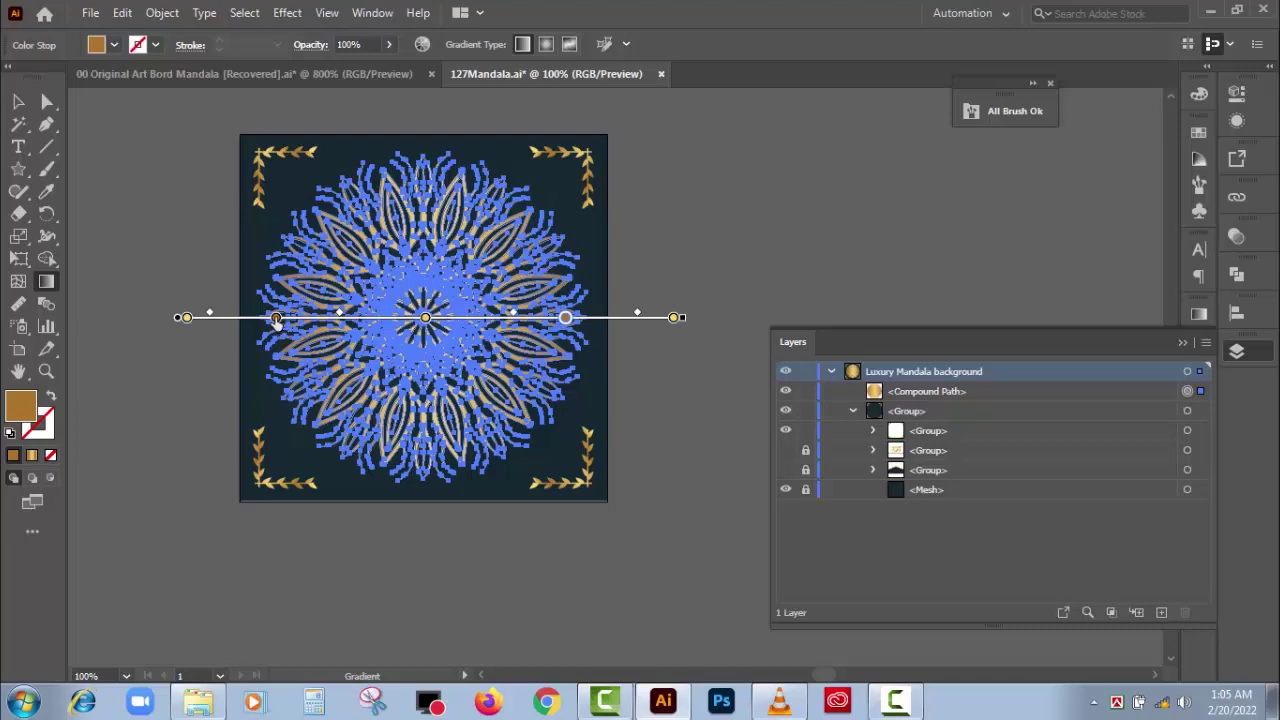
drag(276, 318, 217, 318)
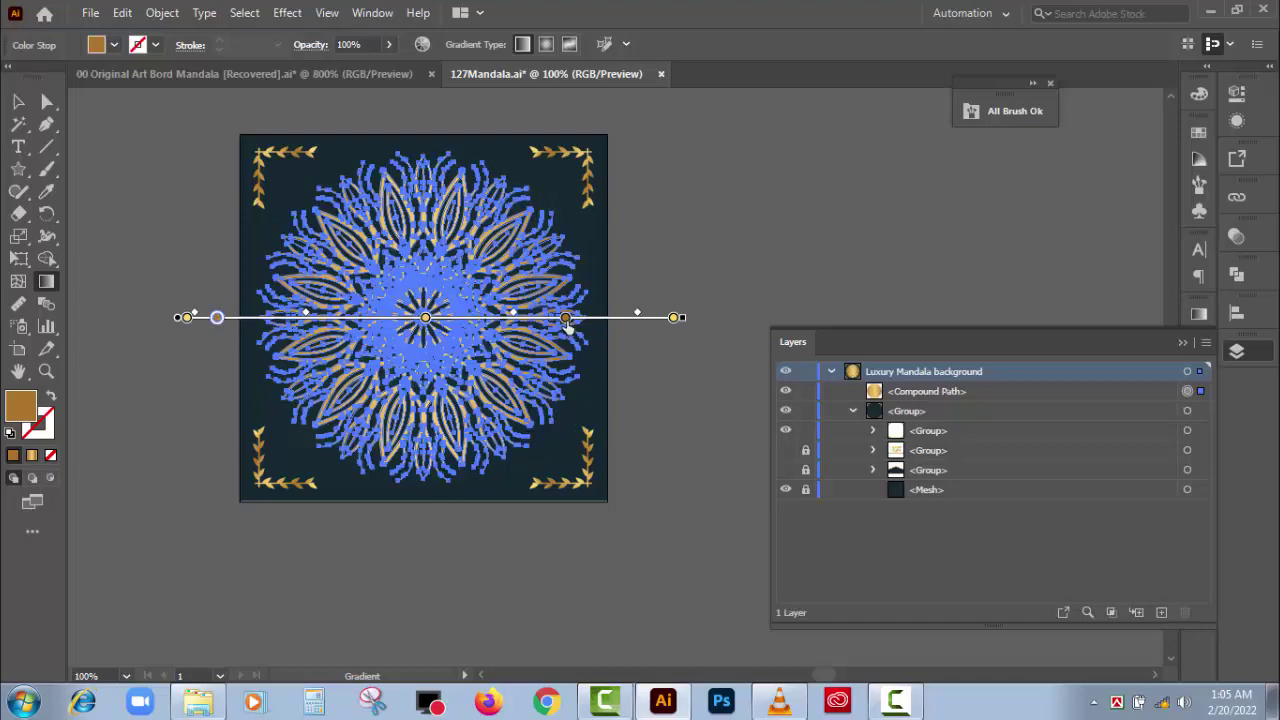
drag(566, 318, 630, 318)
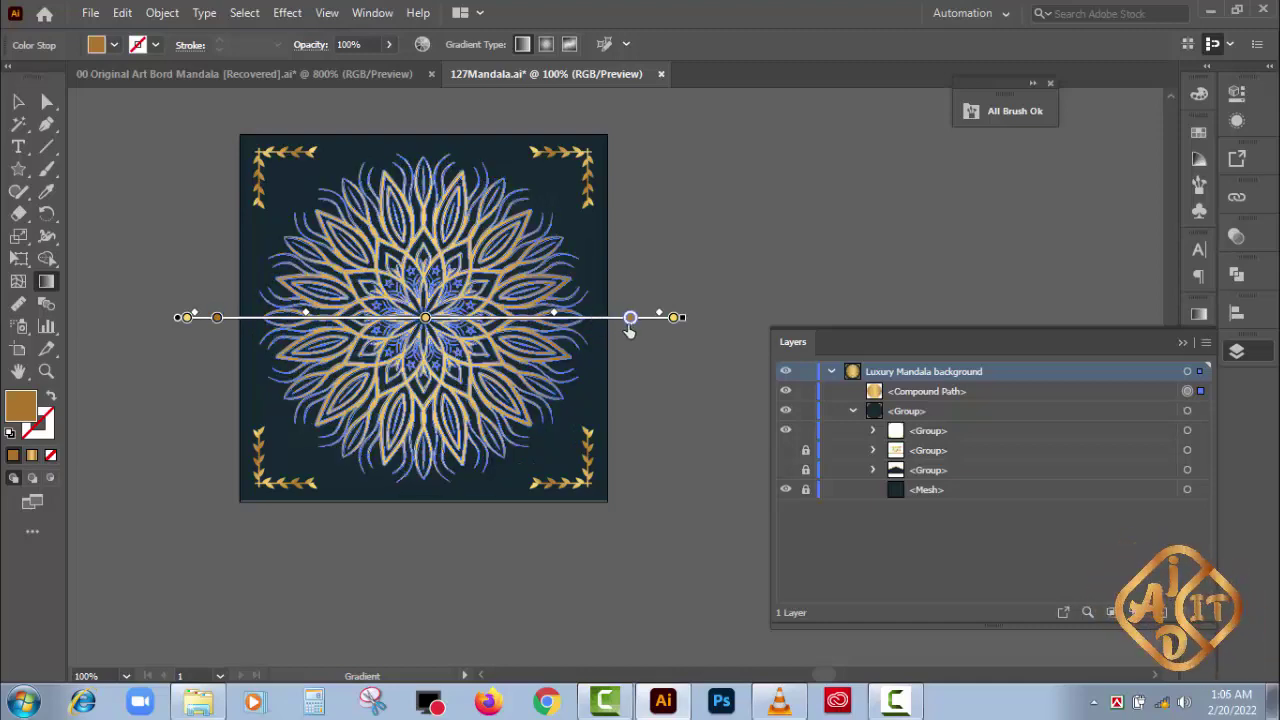
click(18, 101)
click(163, 208)
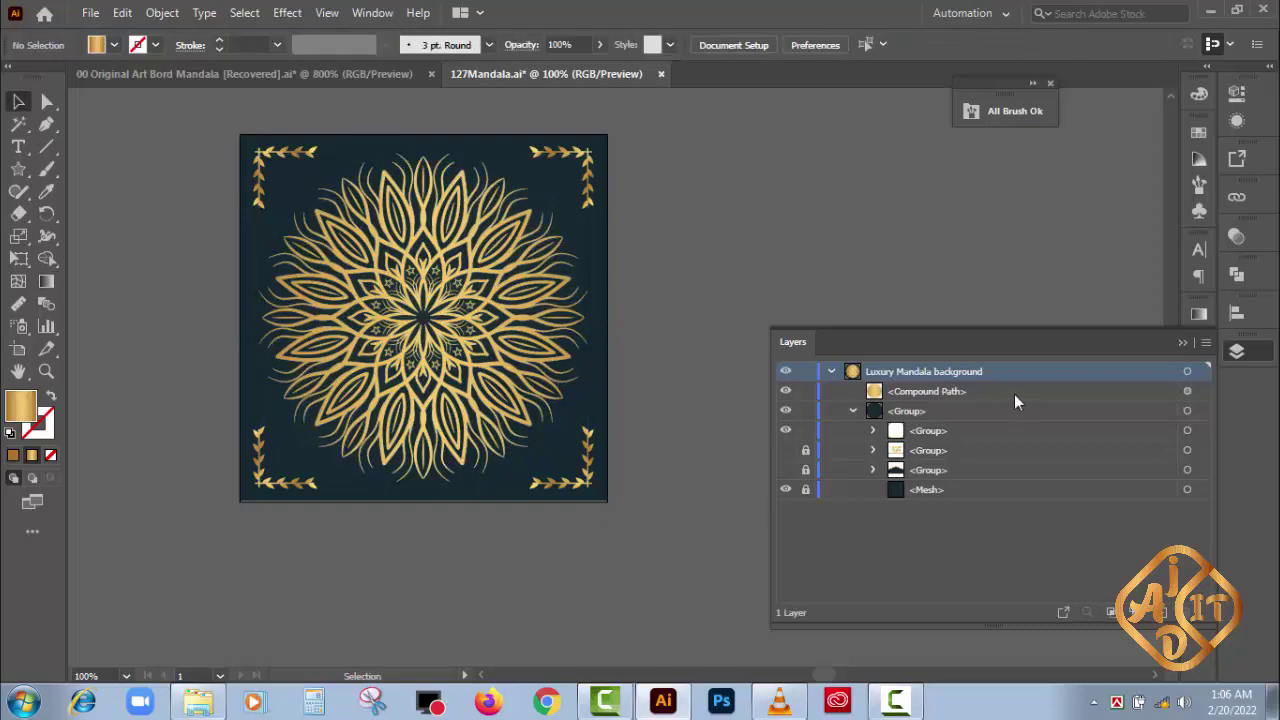
- Move the mandala below the ornament groups and show the arch and title text groups again
drag(1014, 394, 1006, 476)
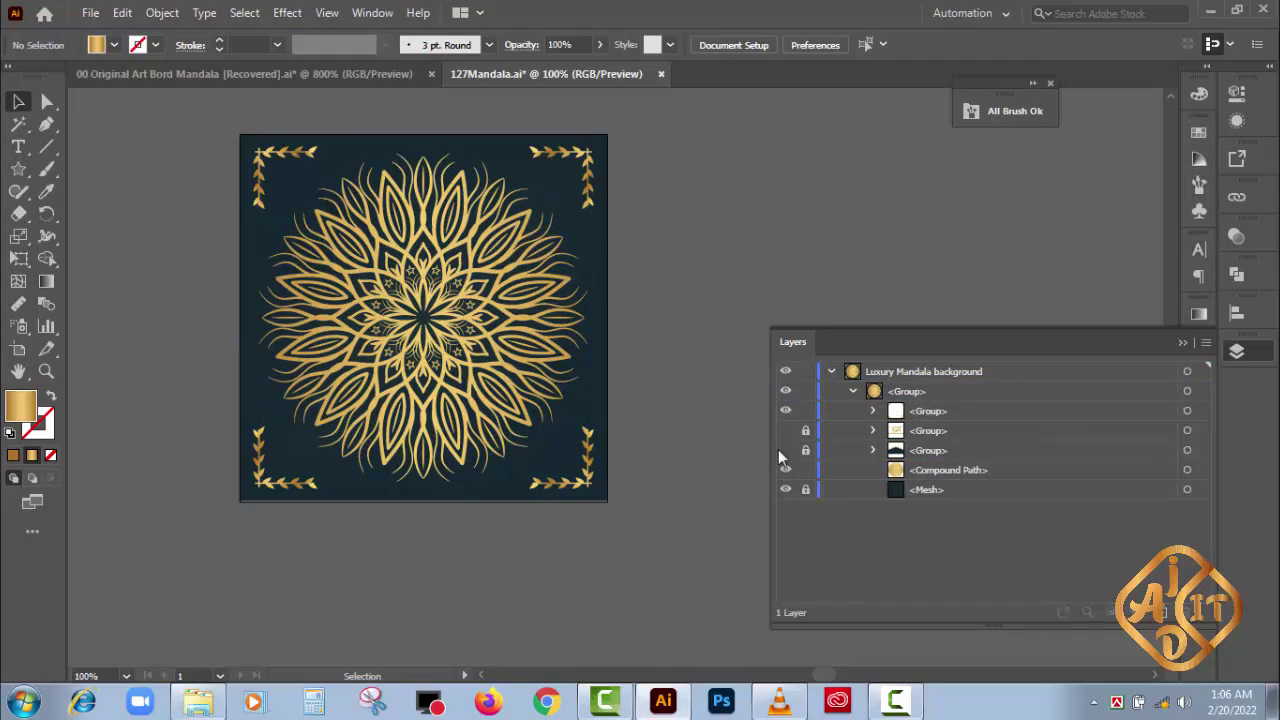
click(785, 430)
click(785, 450)
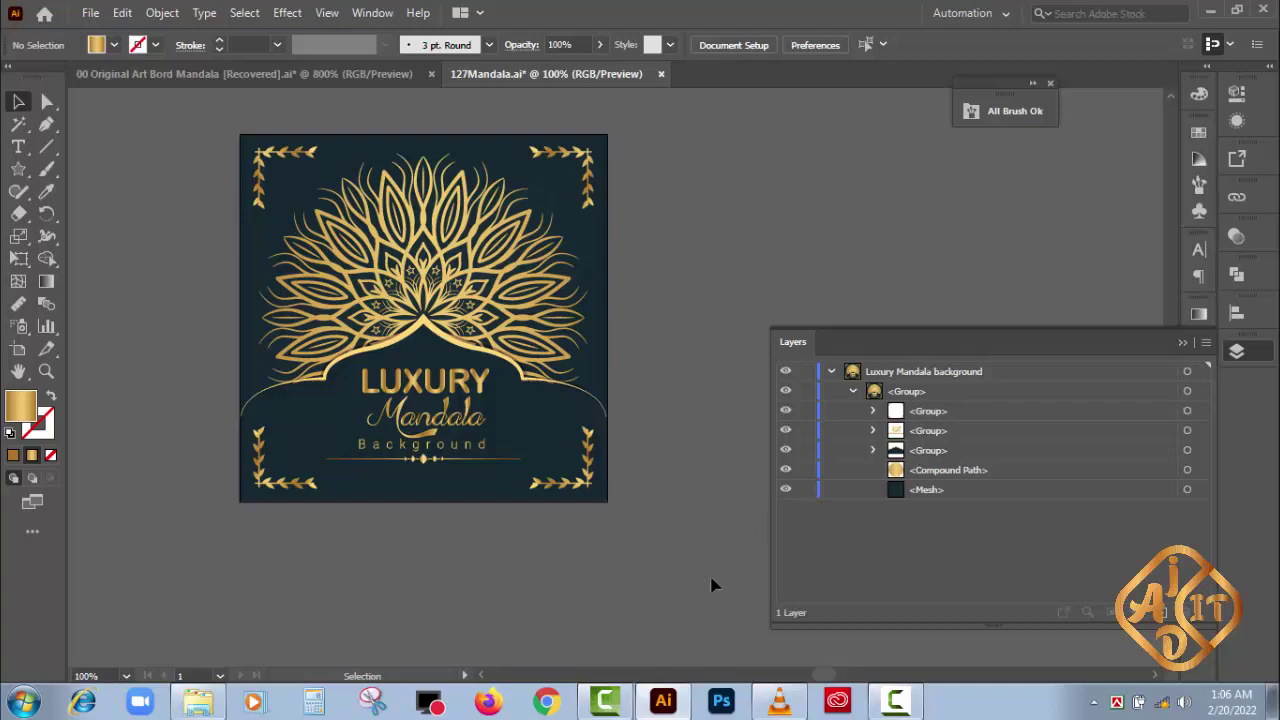
key(a)
- Inspect the gold strokes up close at 600%, locking the mandala compound path, then zoom back out
key(ctrl+equal)
key(ctrl+equal)
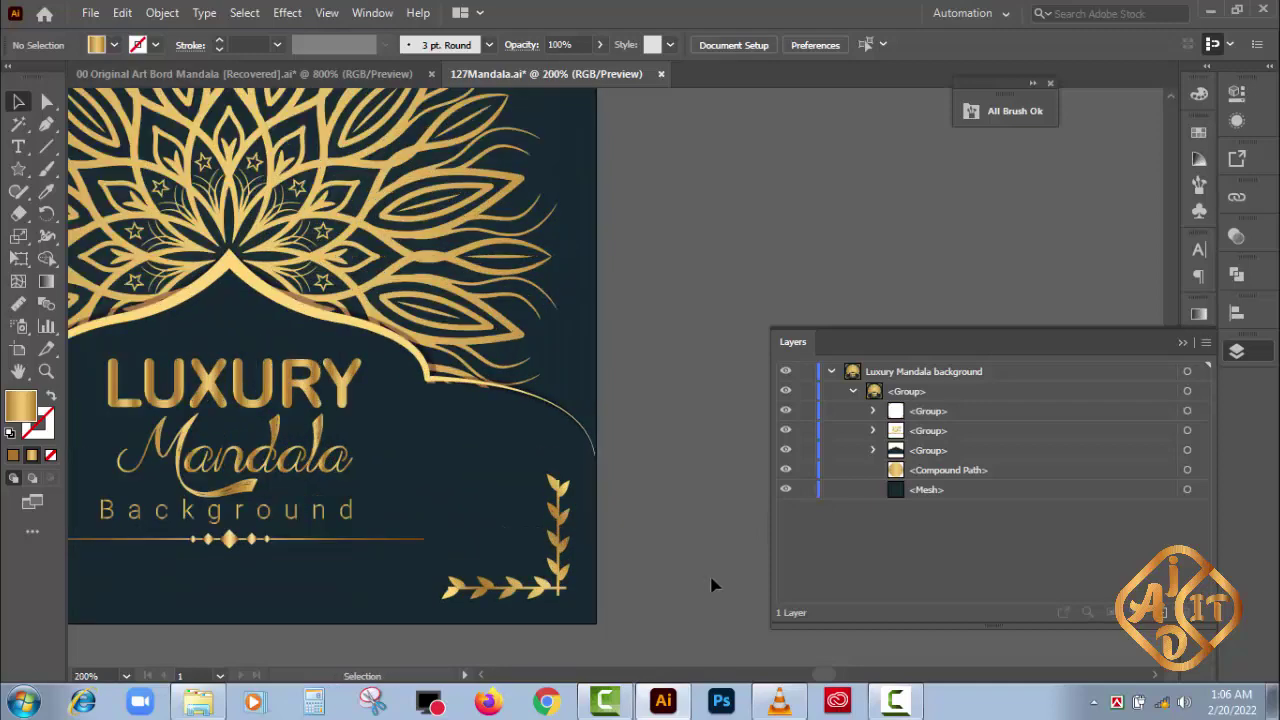
key(ctrl+equal)
key(ctrl+equal)
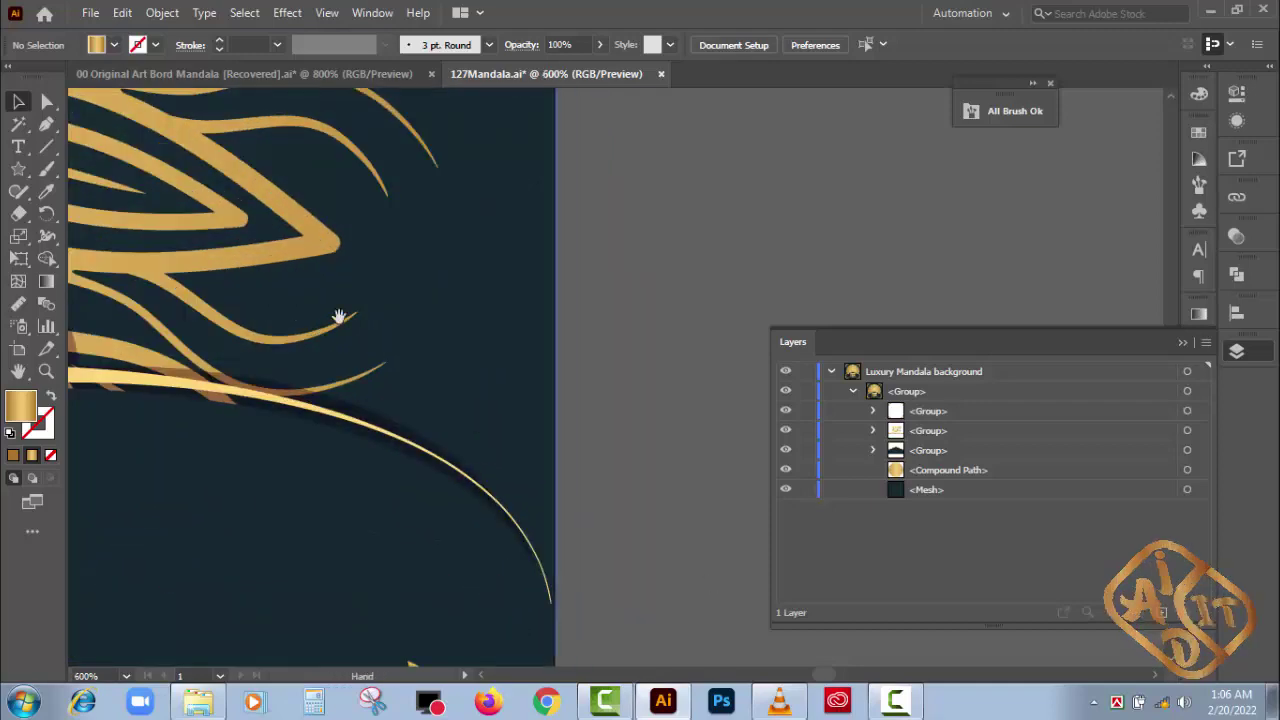
key(ctrl+equal)
drag(337, 314, 741, 566)
drag(300, 423, 537, 591)
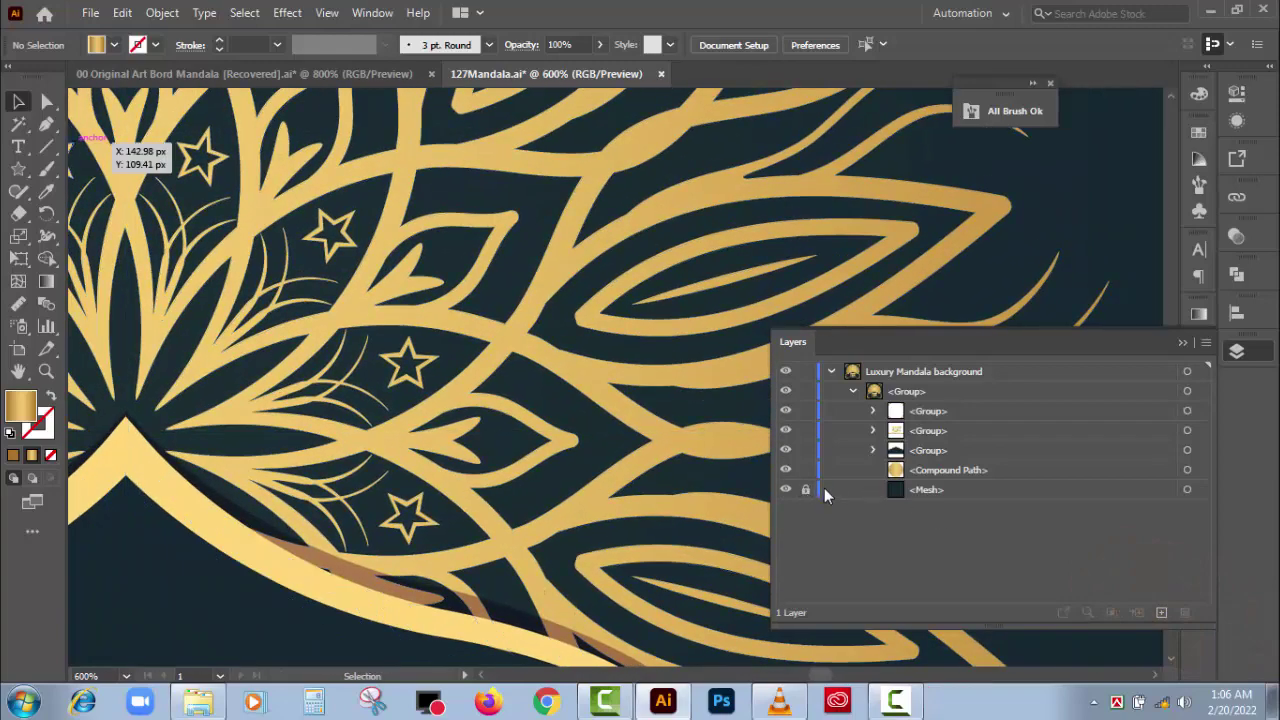
click(805, 470)
mouse_move(229, 400)
mouse_down()
mouse_move(281, 372)
mouse_move(310, 483)
mouse_up()
mouse_move(312, 277)
mouse_down()
mouse_move(338, 506)
mouse_move(329, 603)
mouse_move(312, 450)
mouse_up()
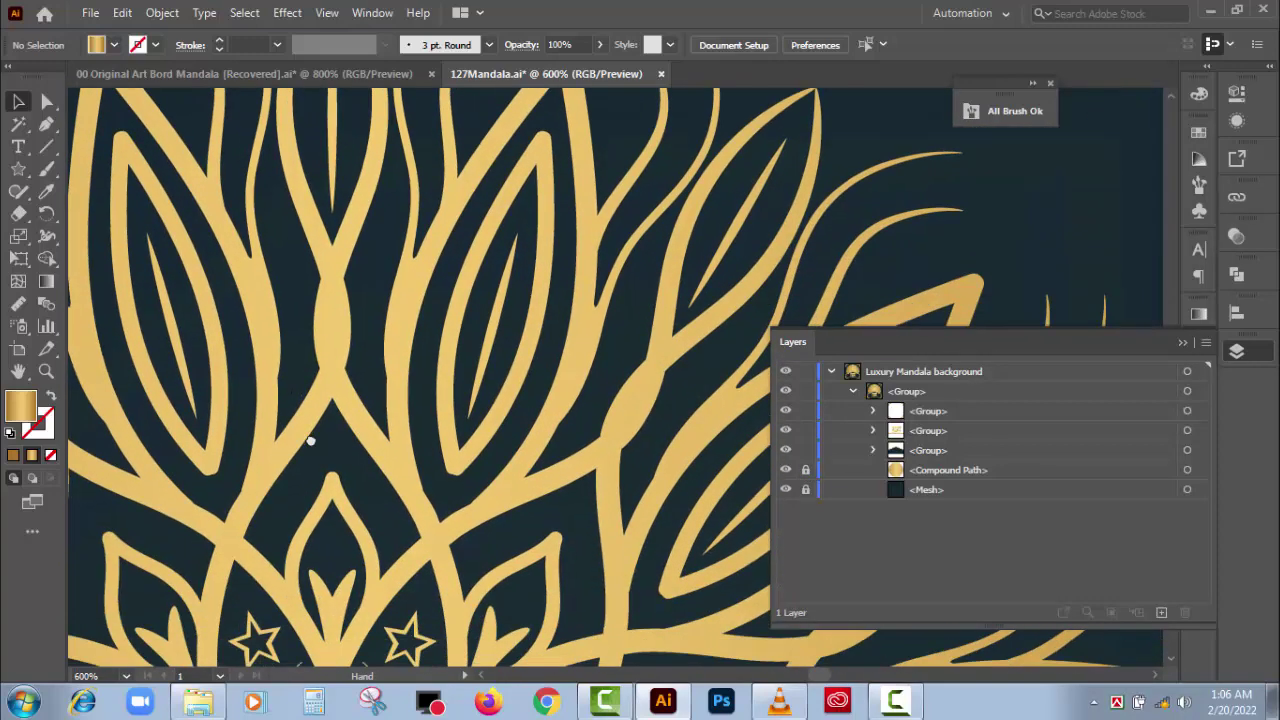
scroll(313, 447, up, 2)
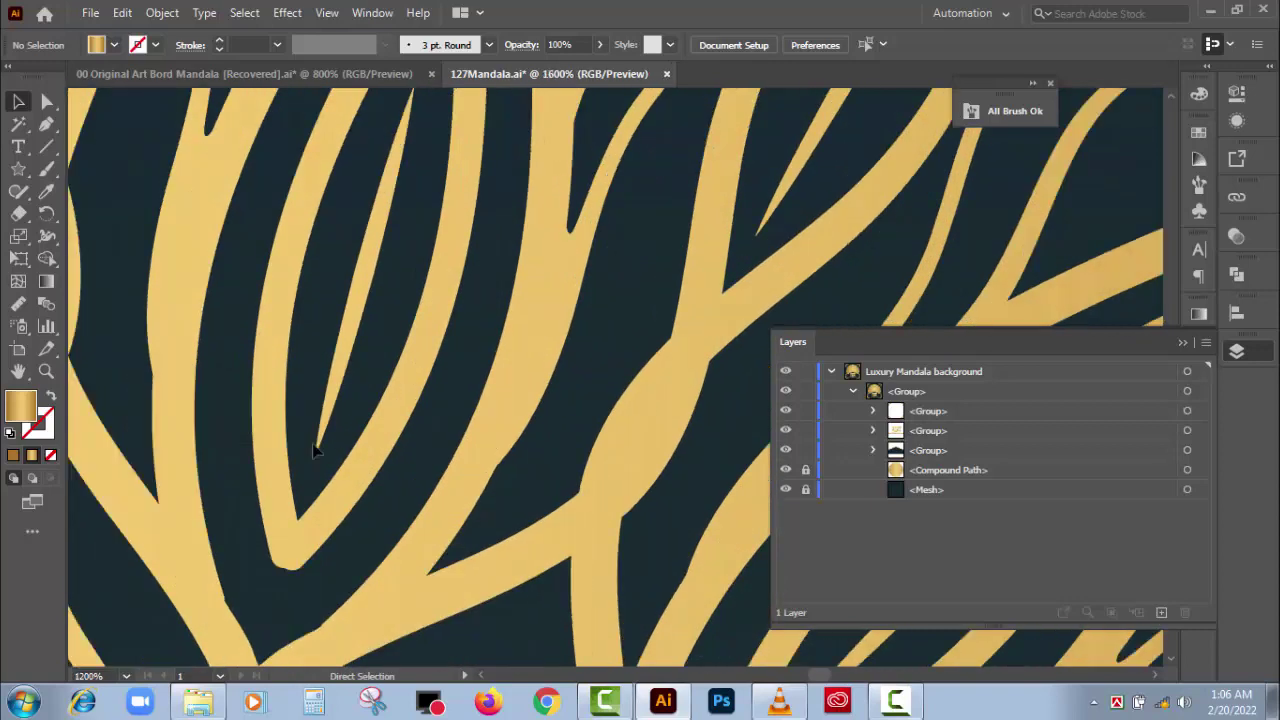
scroll(313, 447, up, 1)
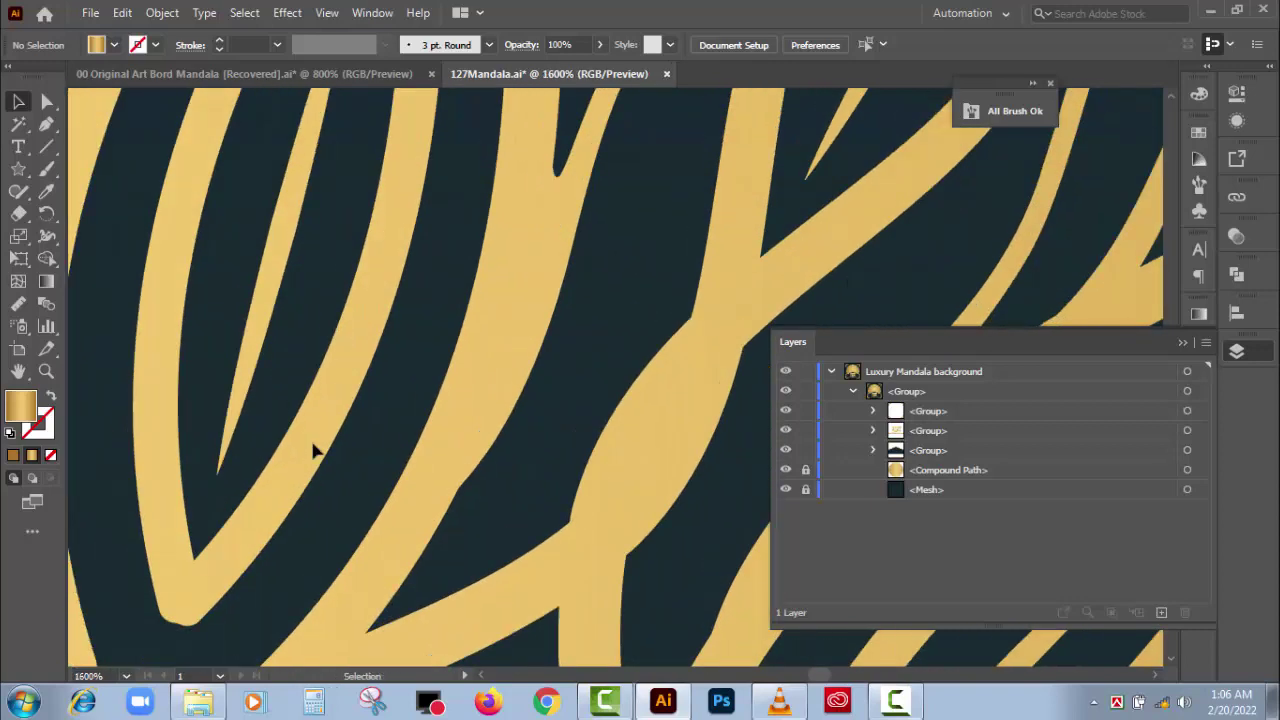
mouse_move(654, 309)
mouse_down()
mouse_move(500, 423)
mouse_move(238, 707)
mouse_up()
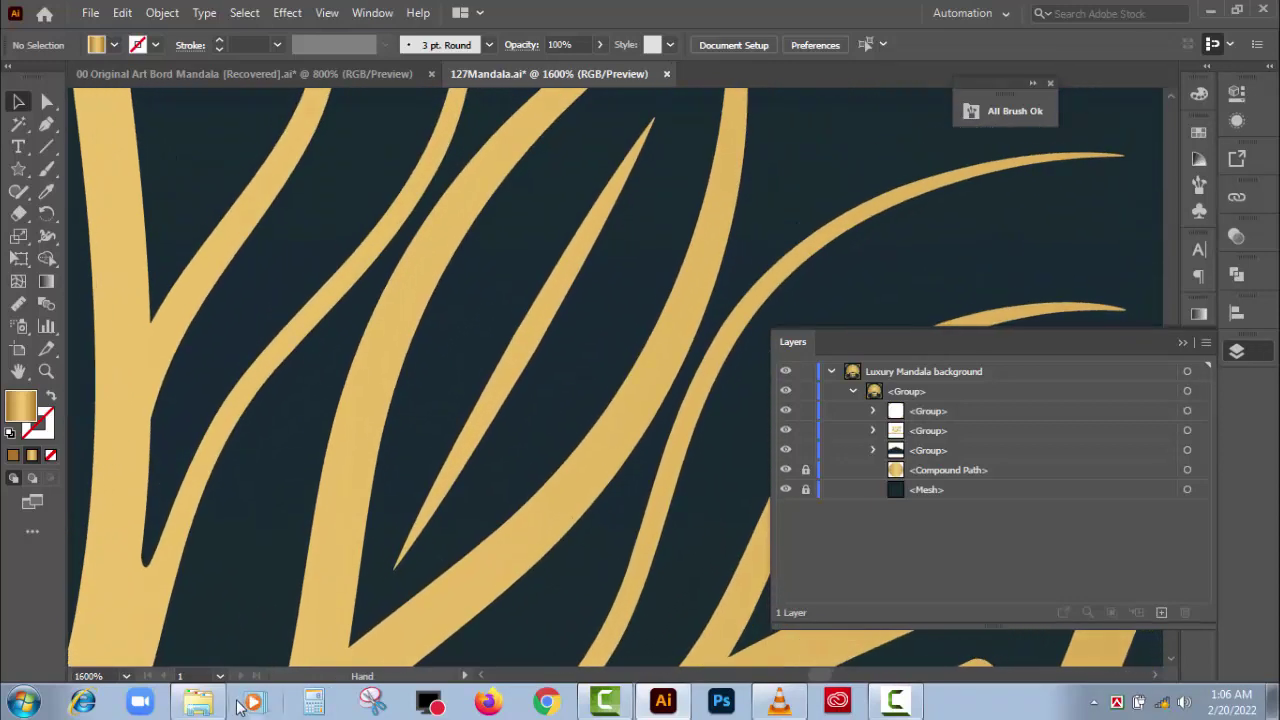
key(ctrl+minus)
key(ctrl+minus)
key(ctrl+minus)
key(ctrl+minus)
key(ctrl+minus)
key(ctrl+minus)
key(ctrl+minus)
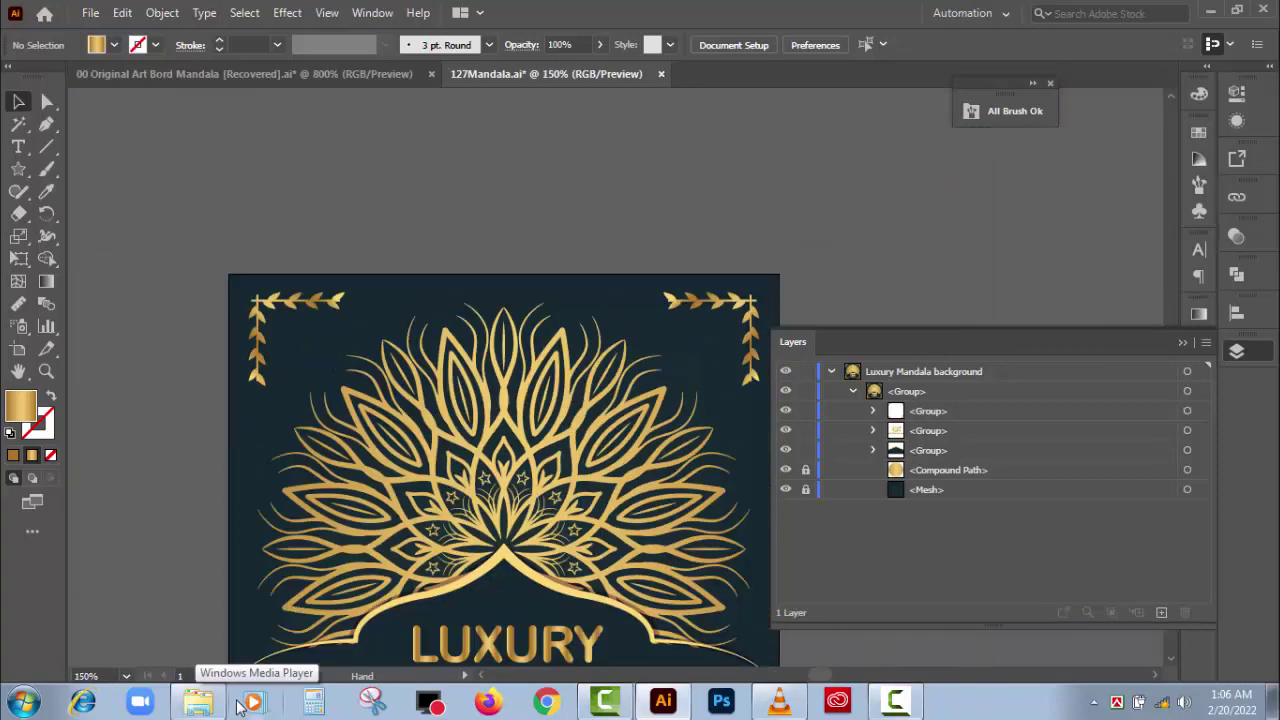
- Unlock the Compound Path layer and collapse the Luxury Mandala background layer groups
drag(880, 266, 769, 154)
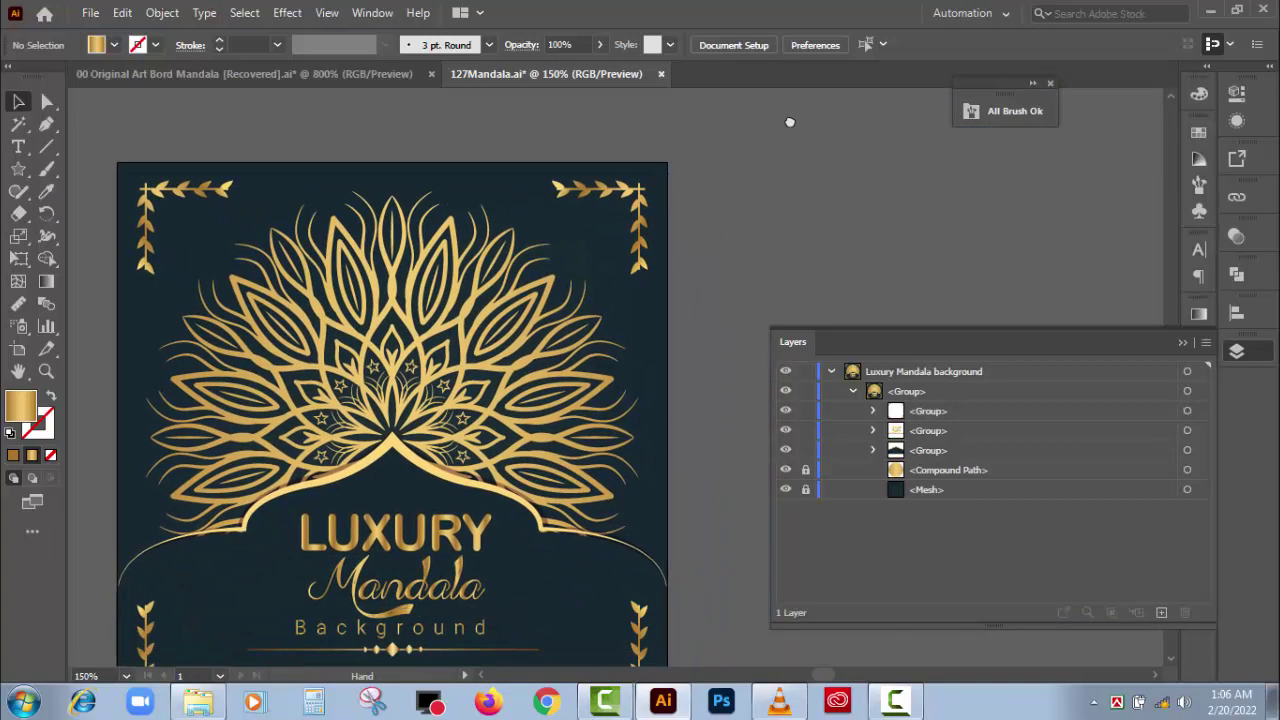
click(803, 474)
click(851, 390)
click(831, 371)
- Set up a Save for Web JPEG High export with the width enlarged to 2100 px
click(90, 13)
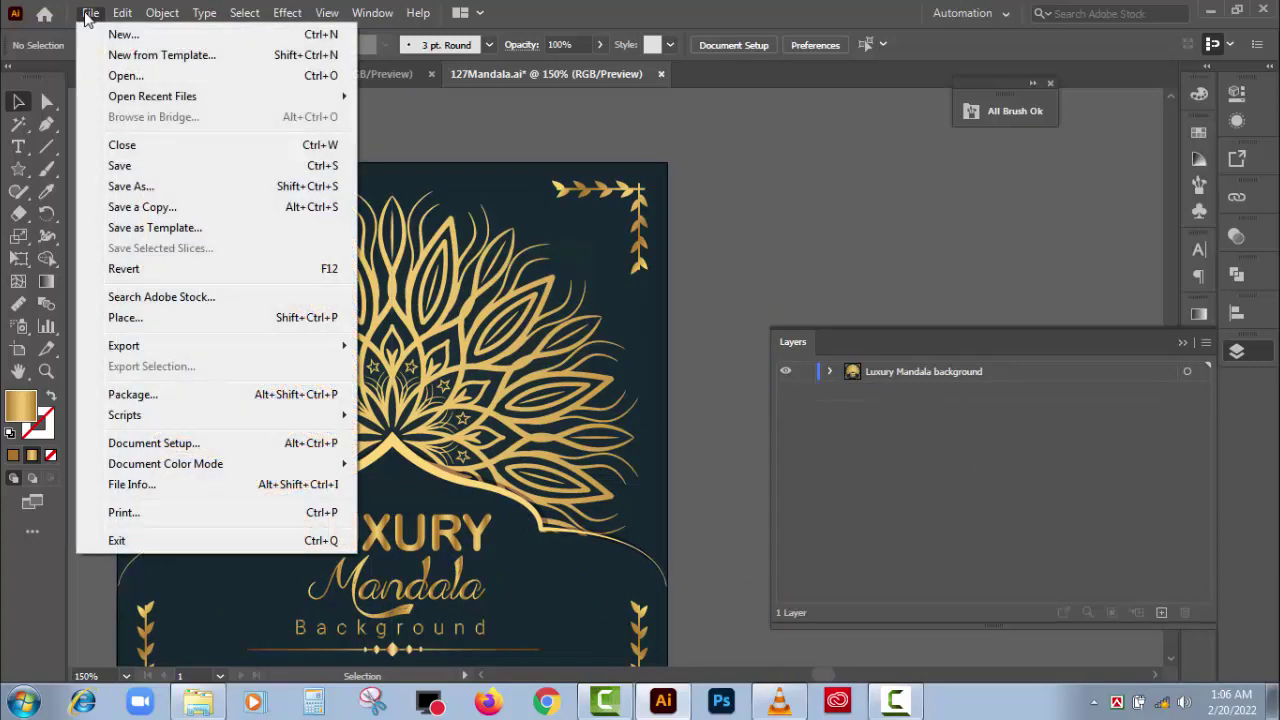
mouse_move(124, 345)
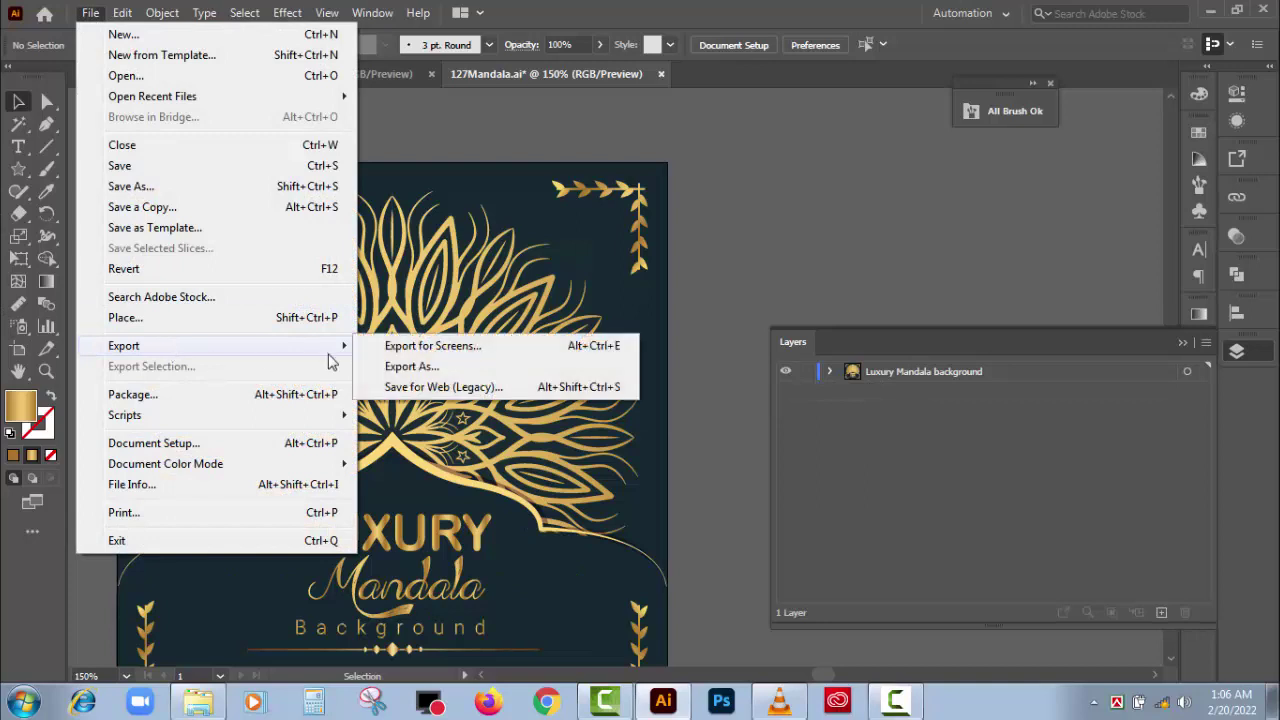
click(420, 387)
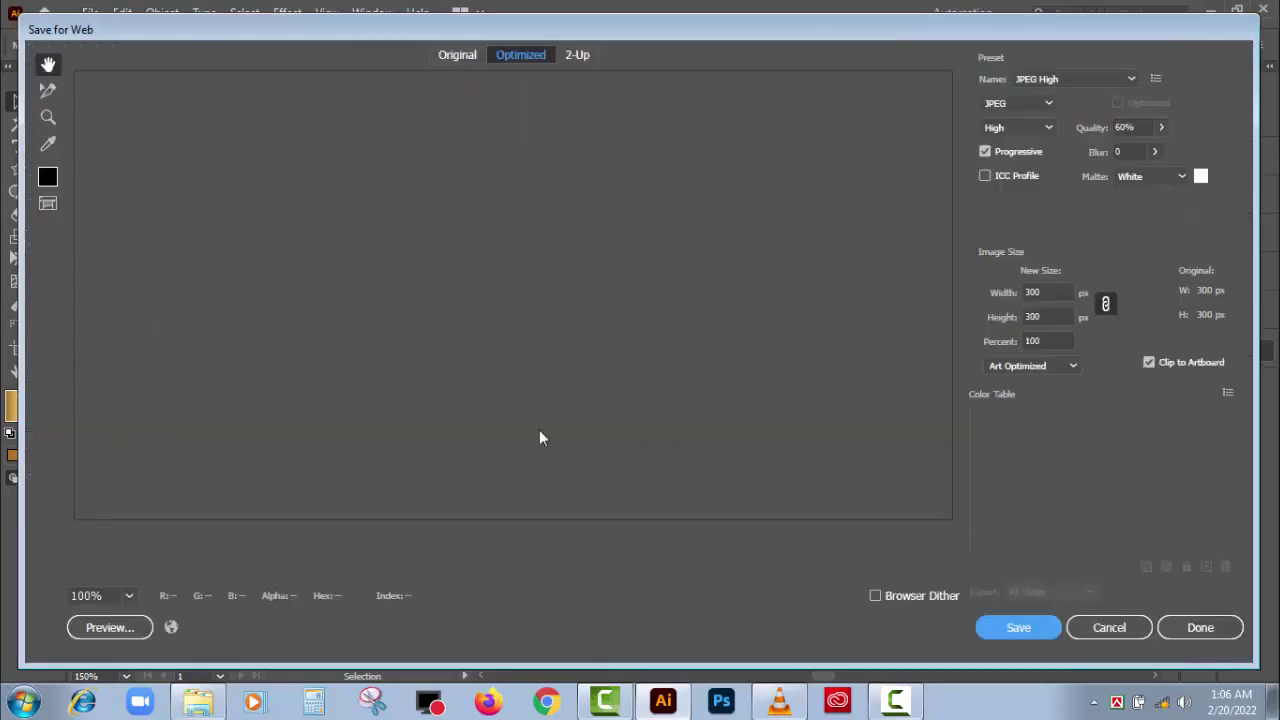
double_click(1040, 292)
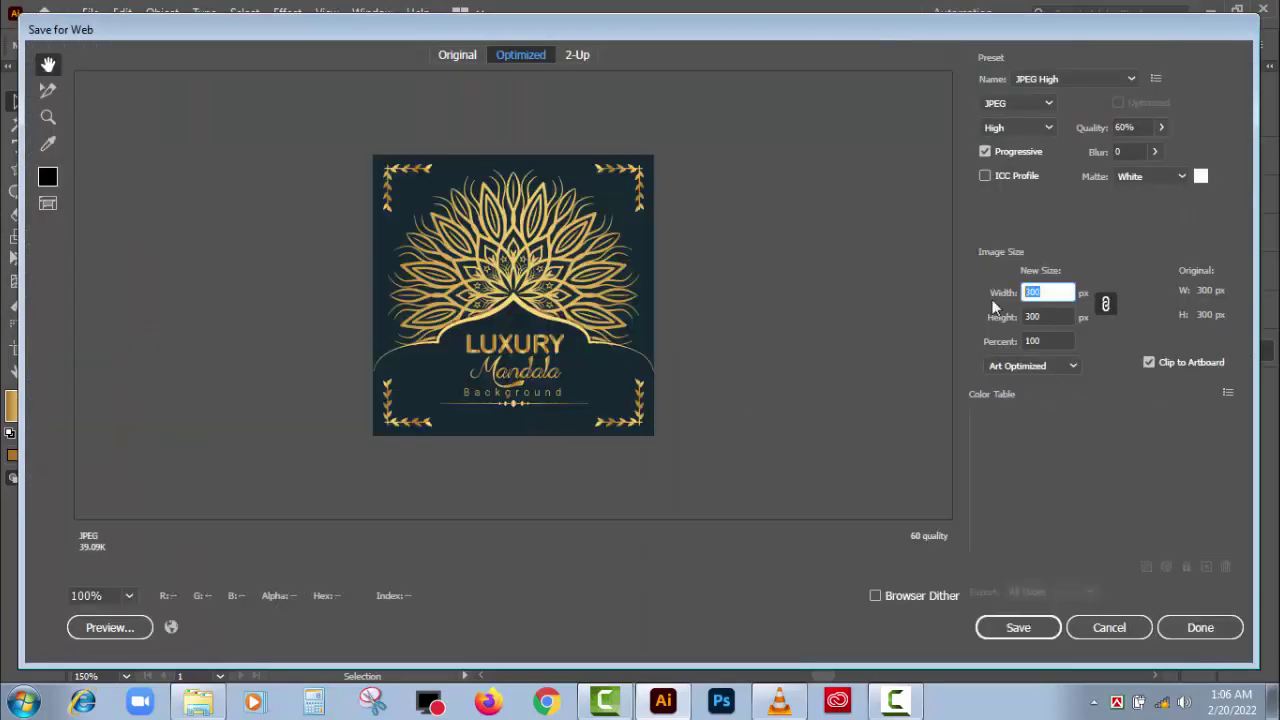
text(21)
click(1008, 627)
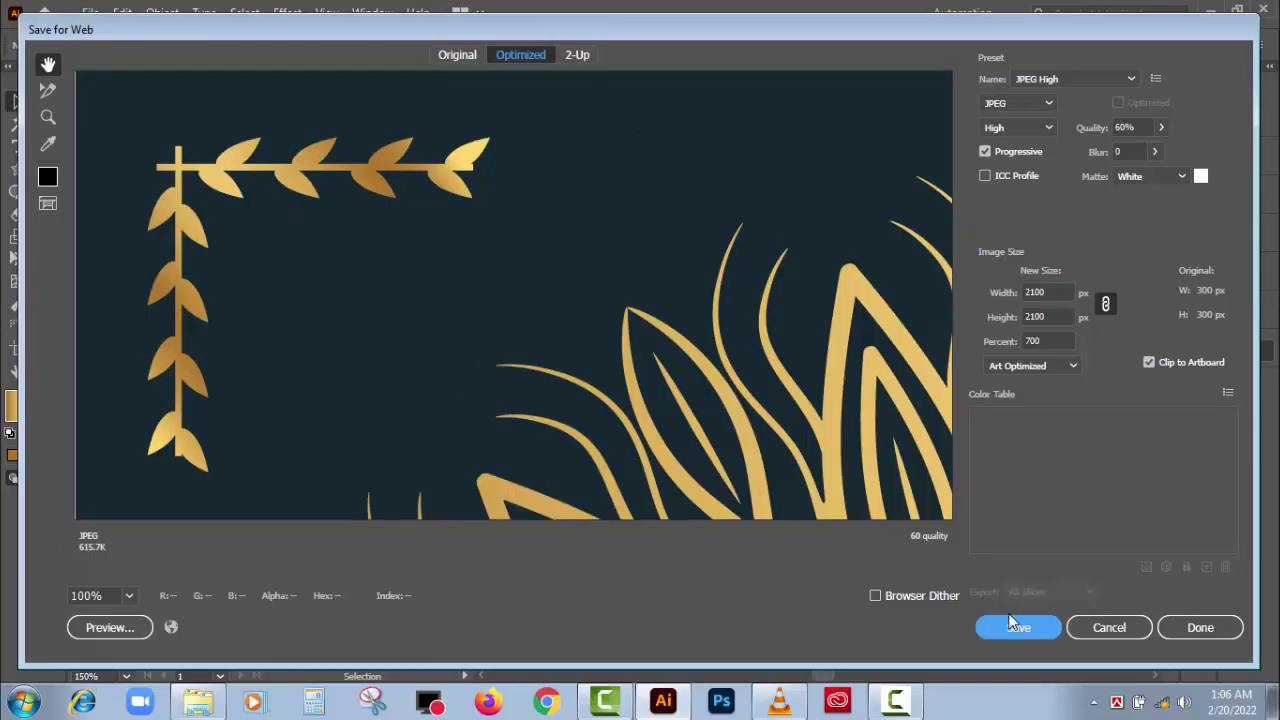
click(1012, 625)
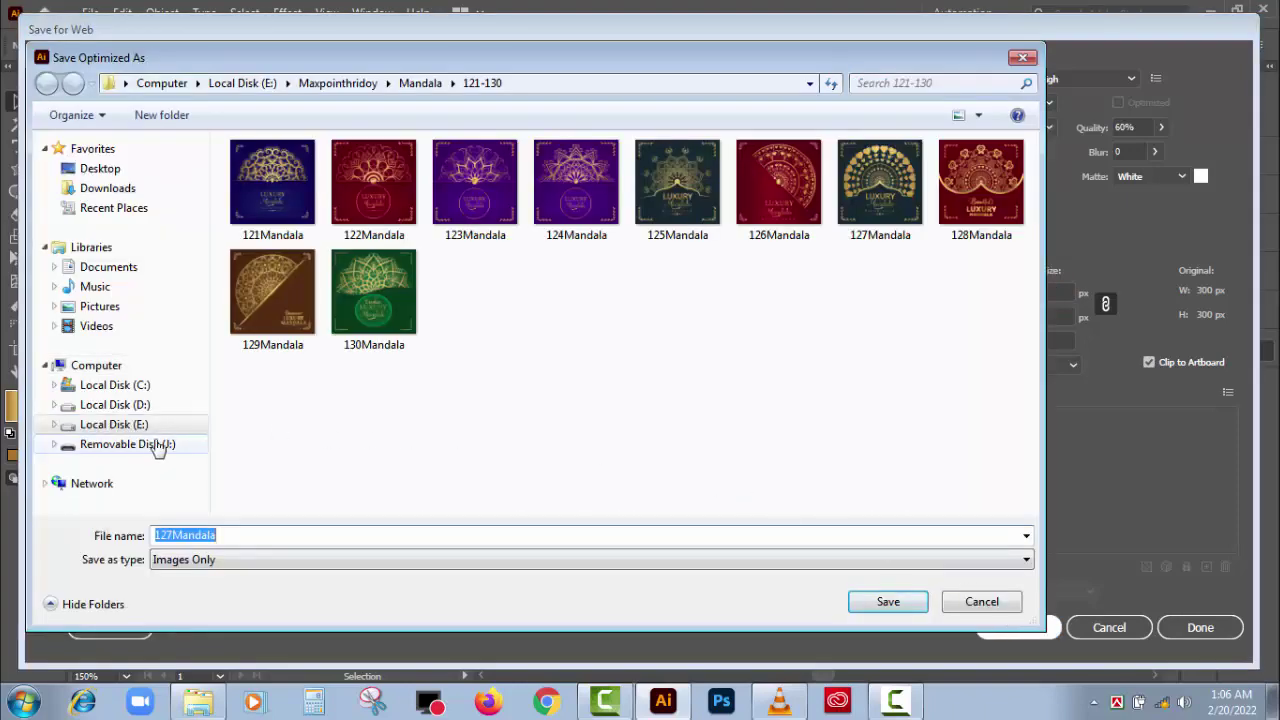
- Browse to the Mandala 131-140 folder on the E: drive
click(110, 430)
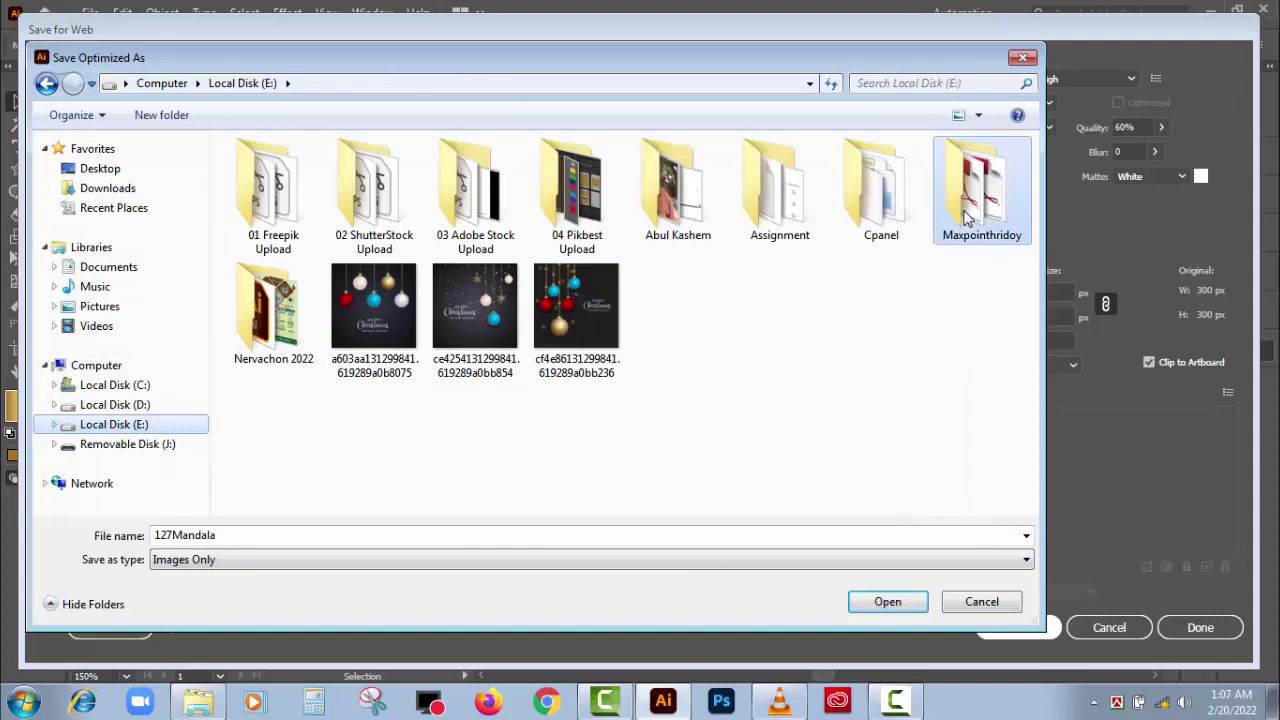
double_click(982, 195)
double_click(676, 360)
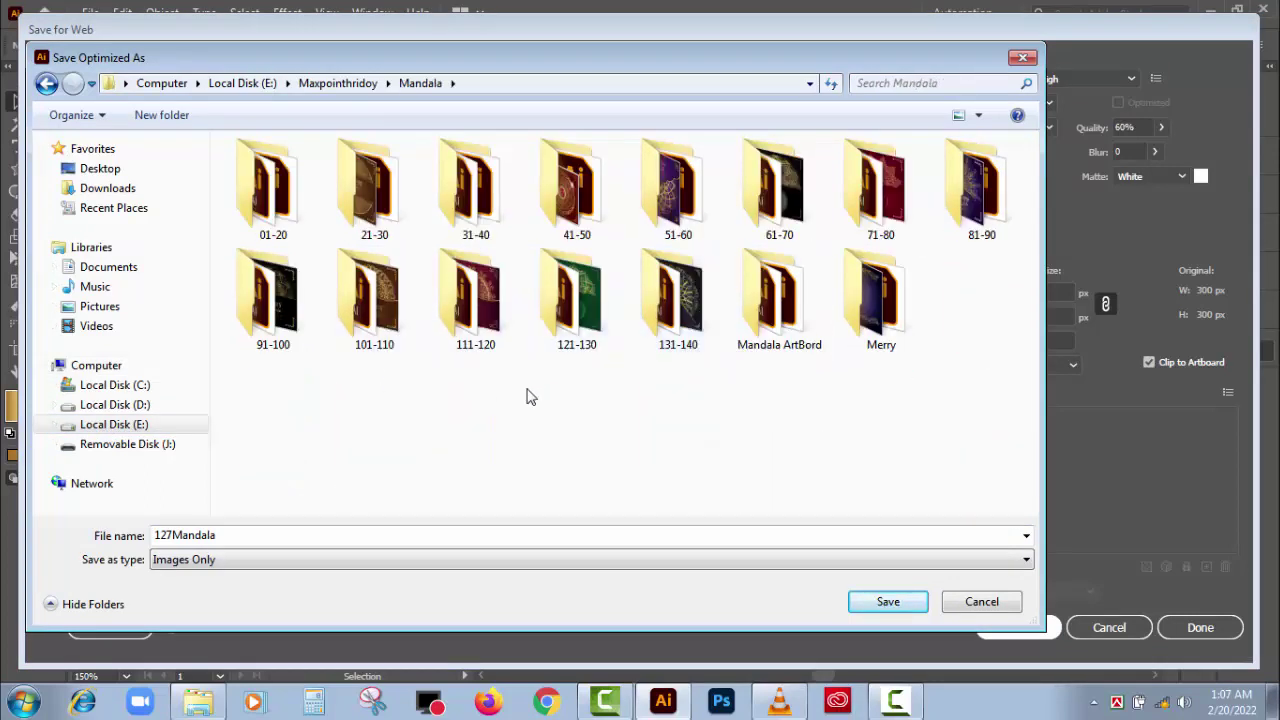
click(658, 330)
double_click(658, 328)
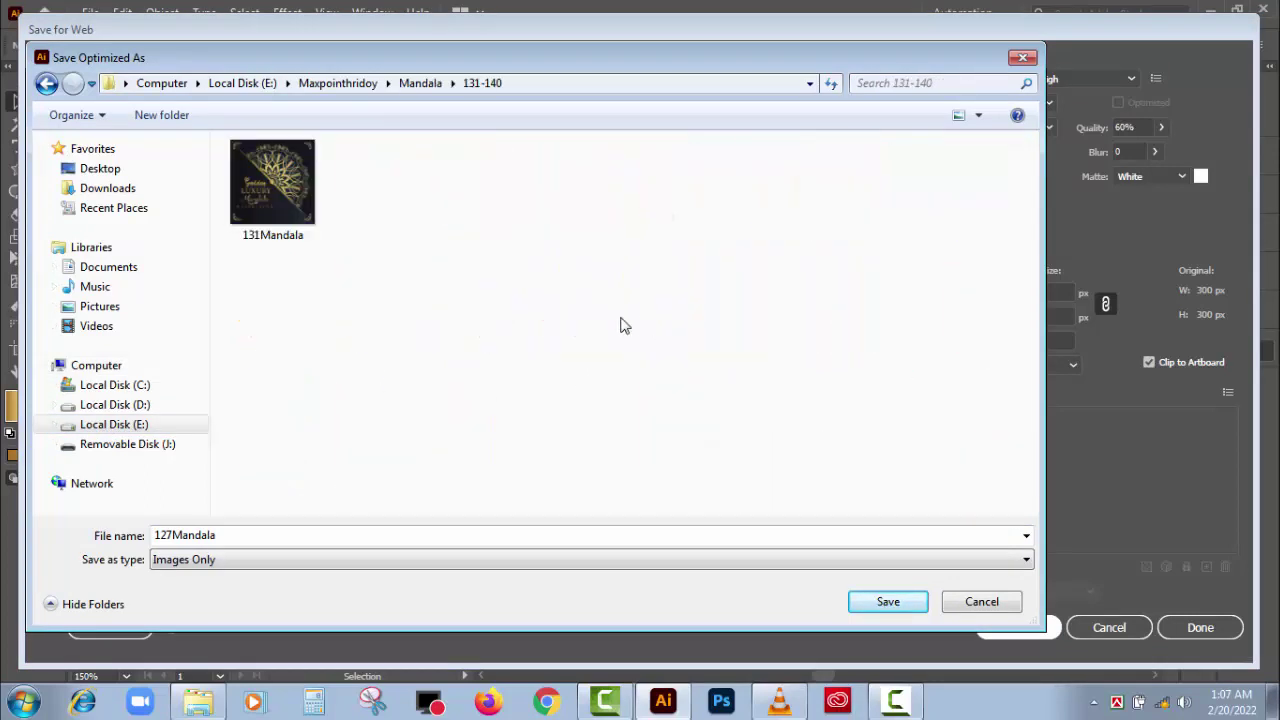
- Name the JPEG 132Mandala and save it
click(282, 236)
double_click(172, 537)
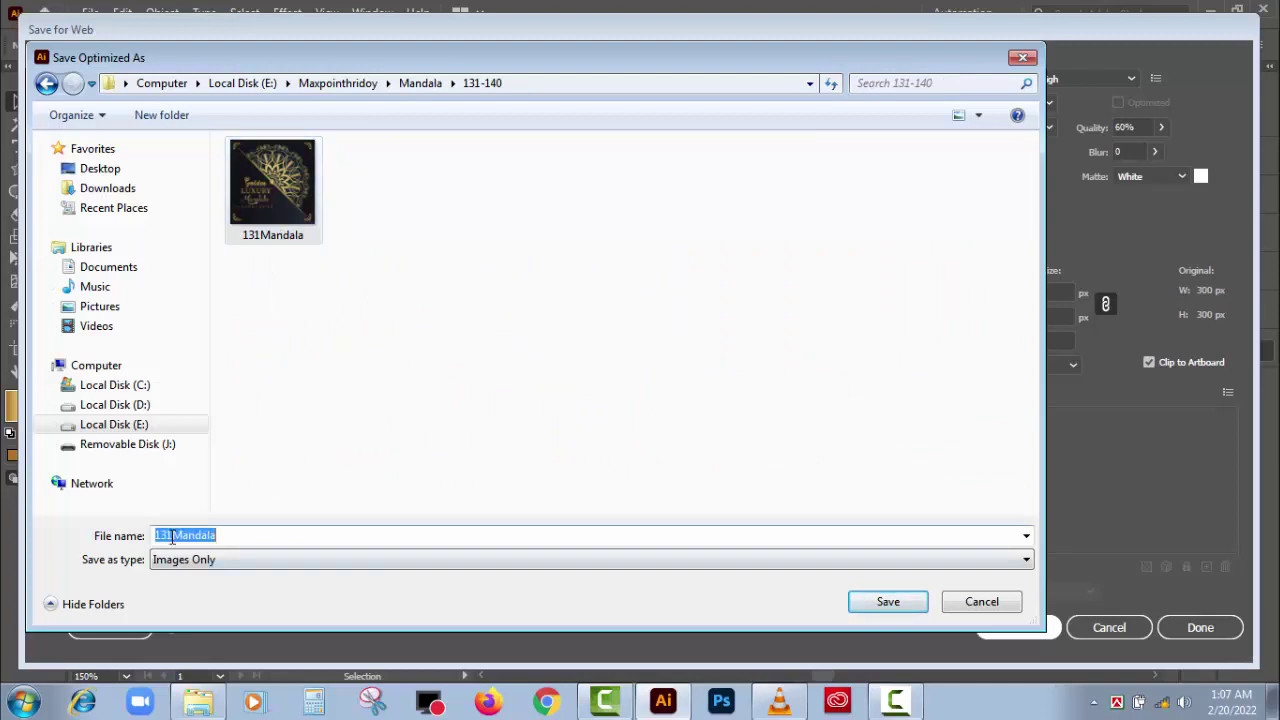
click(172, 537)
key(BackSpace)
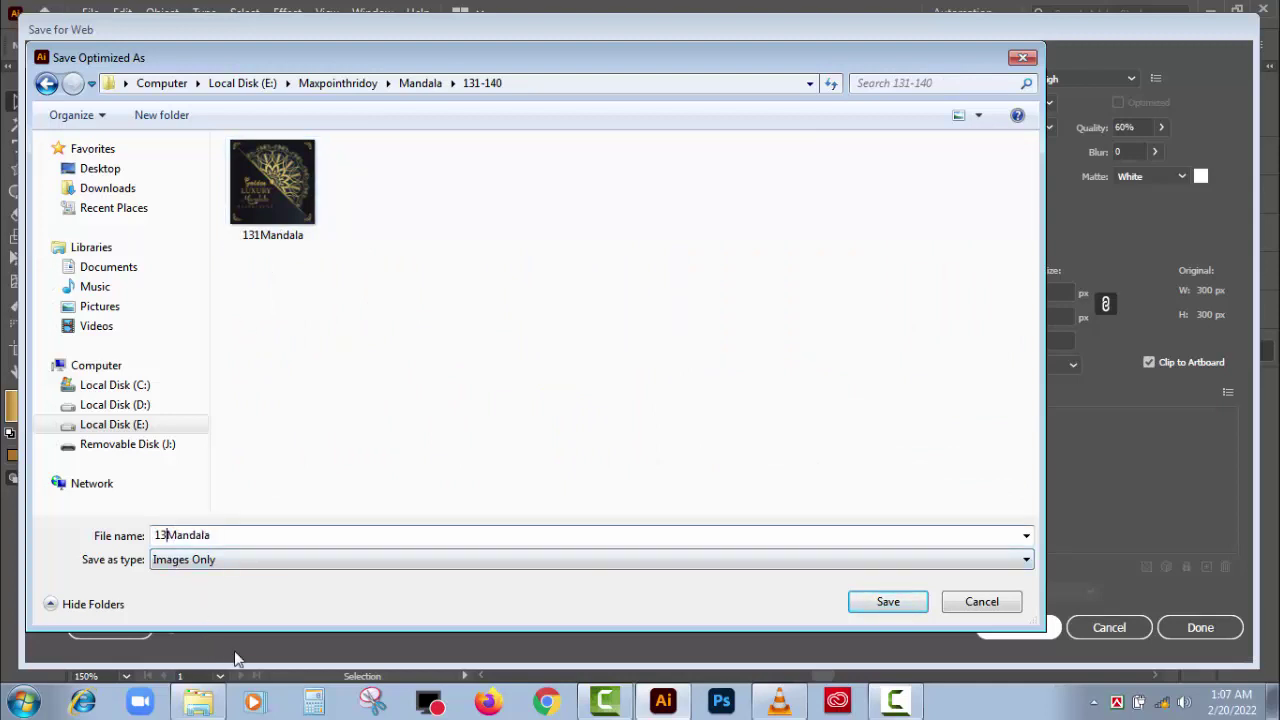
text(2)
click(888, 604)
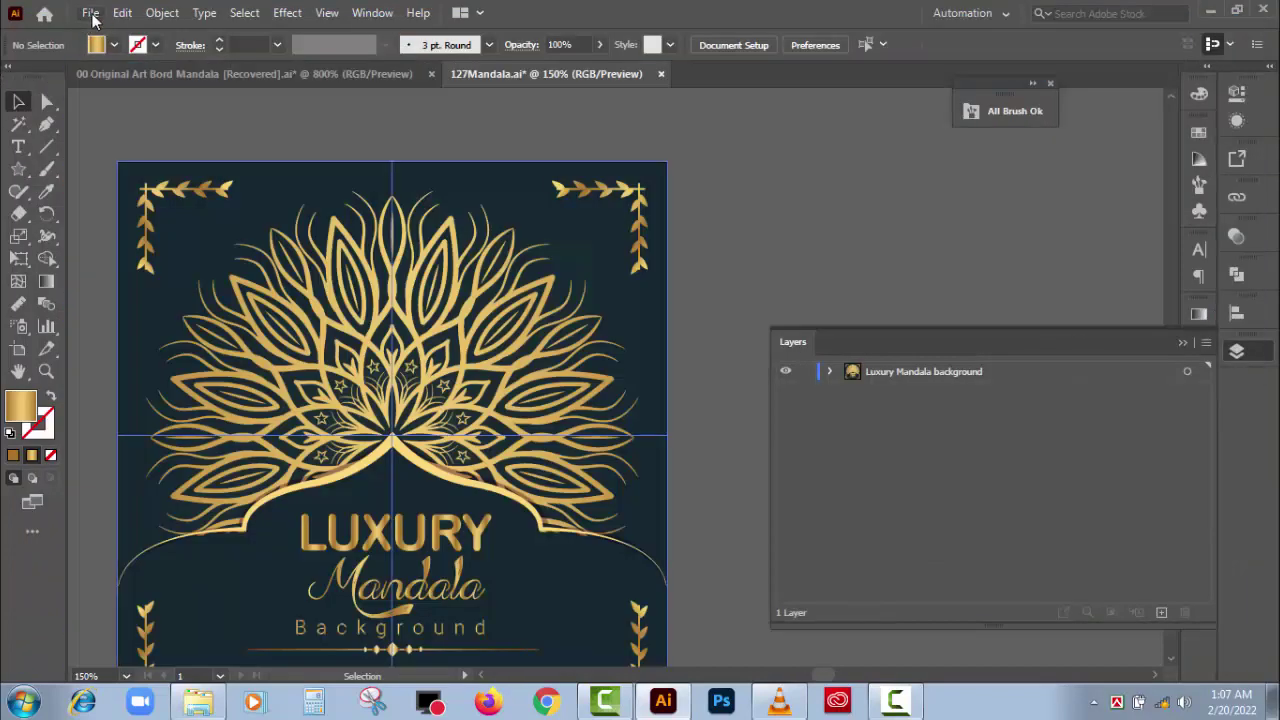
- Start Save As and browse to the Mandala 131-140 folder on E:, checking the save formats
click(90, 13)
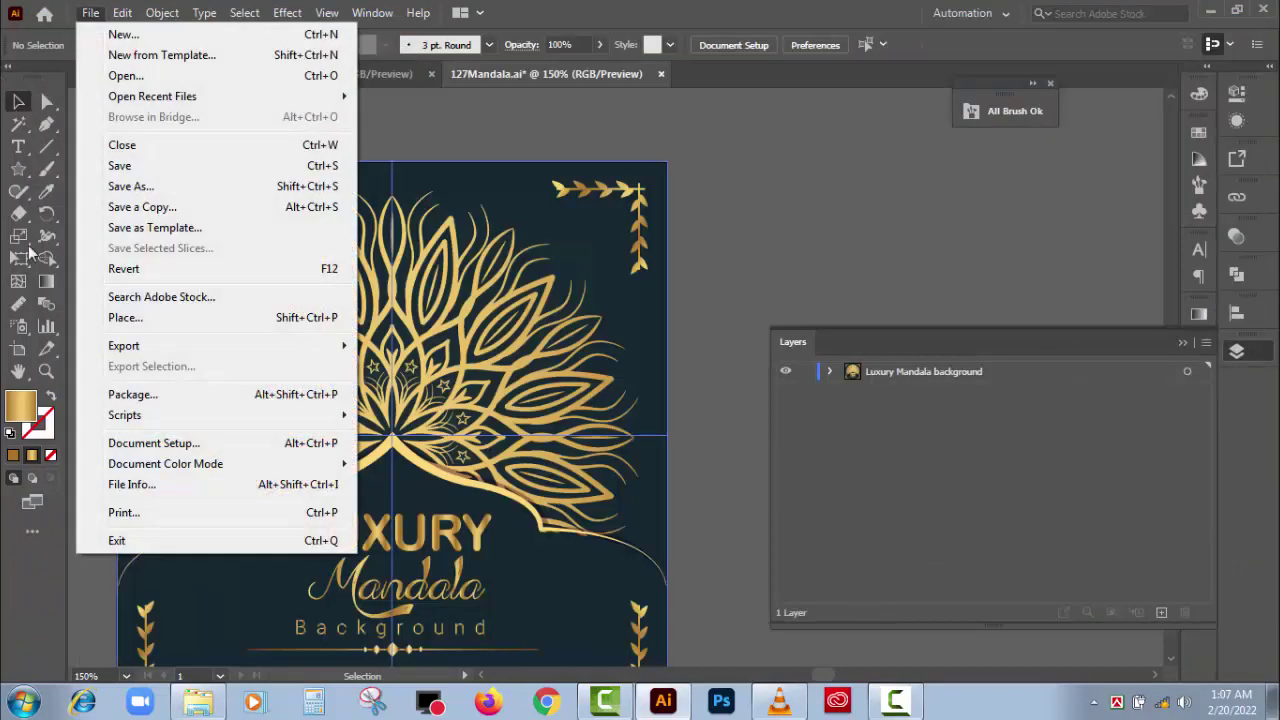
click(117, 183)
click(82, 384)
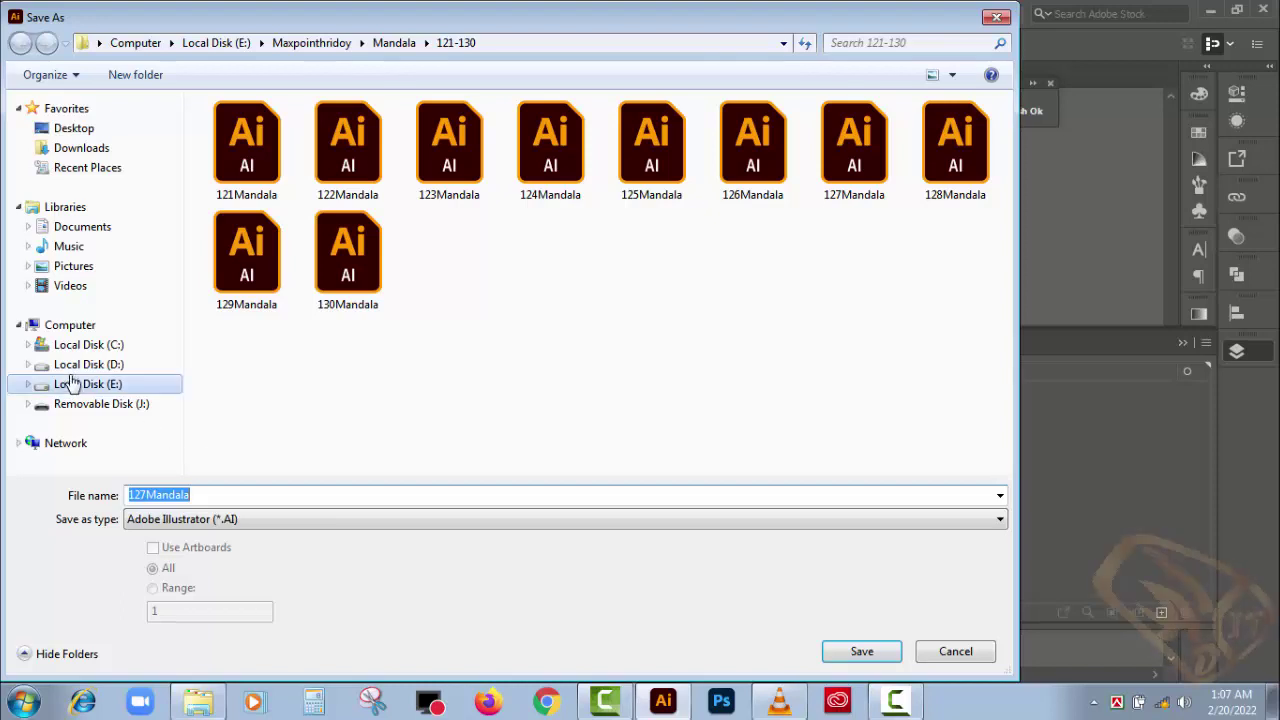
double_click(914, 190)
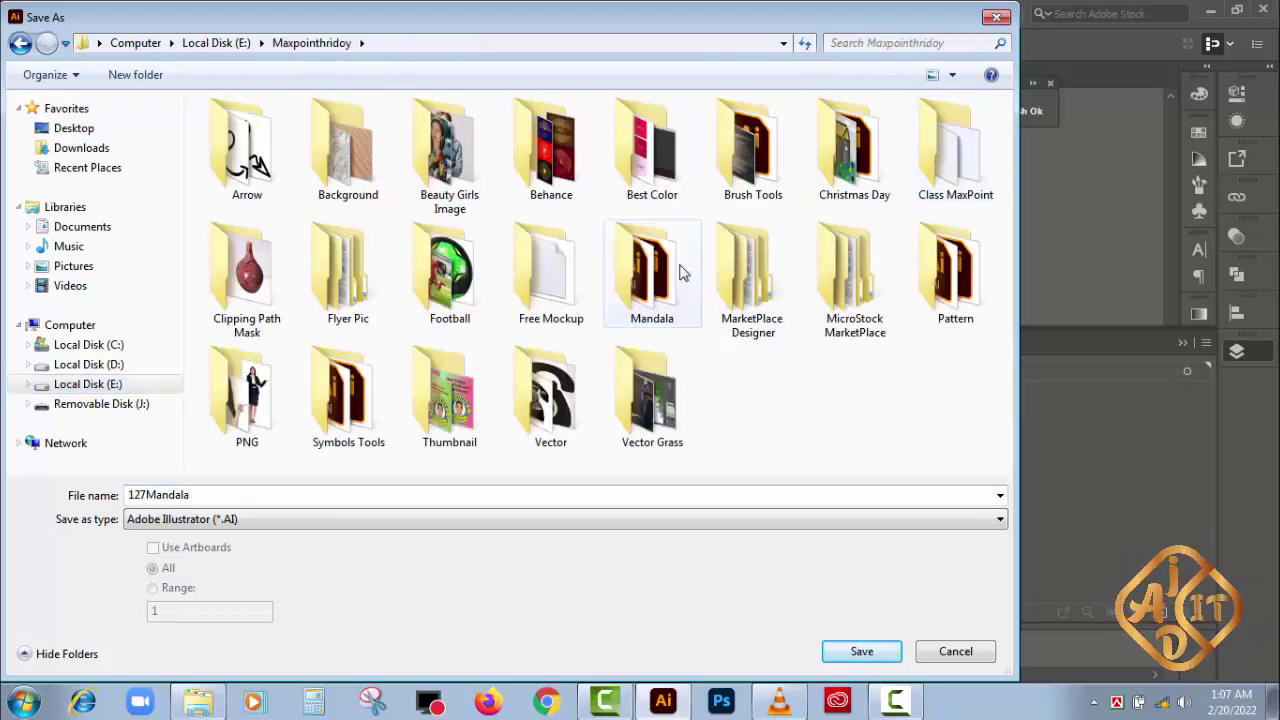
double_click(651, 270)
double_click(651, 278)
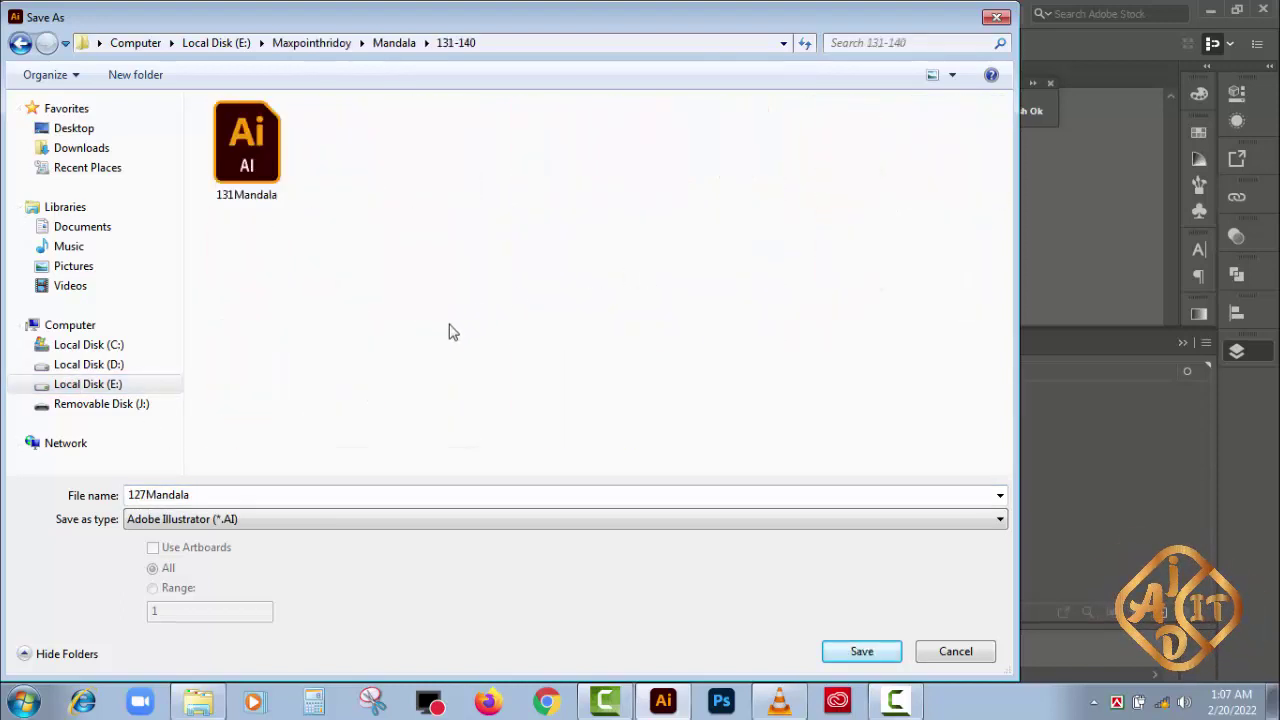
click(289, 520)
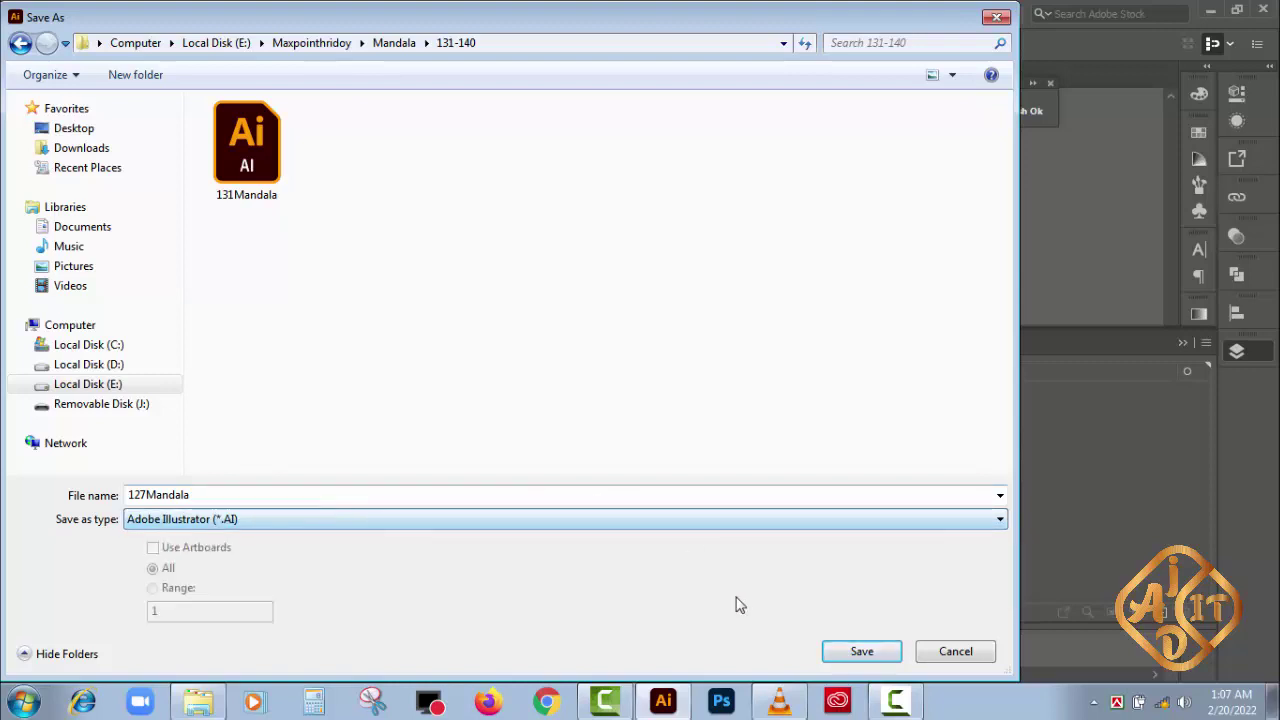
- Name the file 132Mandala and save it as an Adobe Illustrator file
click(230, 205)
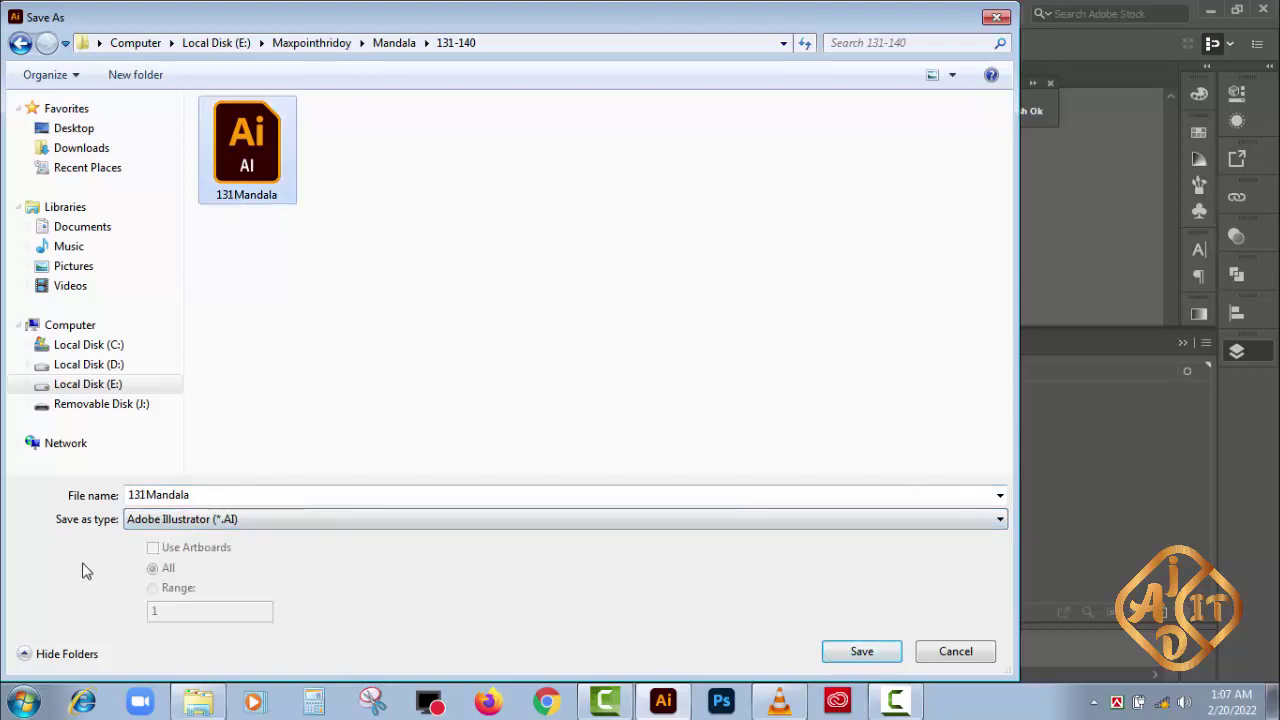
double_click(148, 494)
click(146, 494)
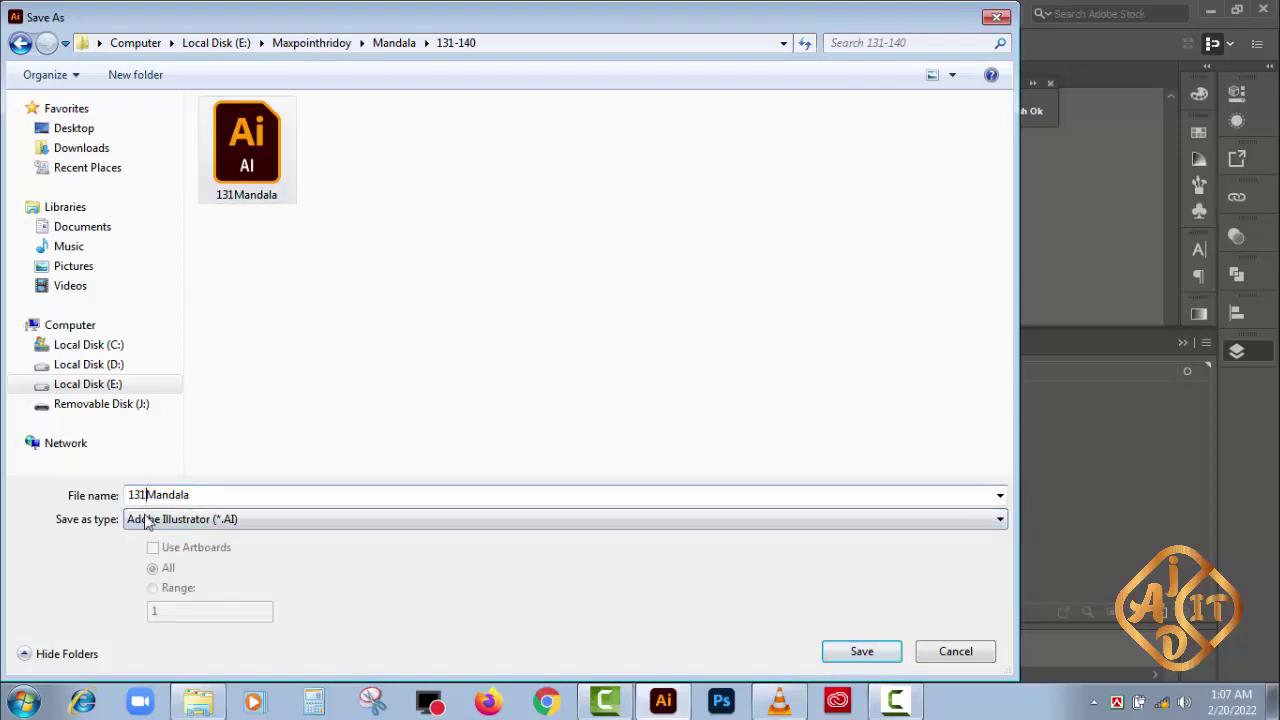
key(BackSpace)
text(2)
click(549, 337)
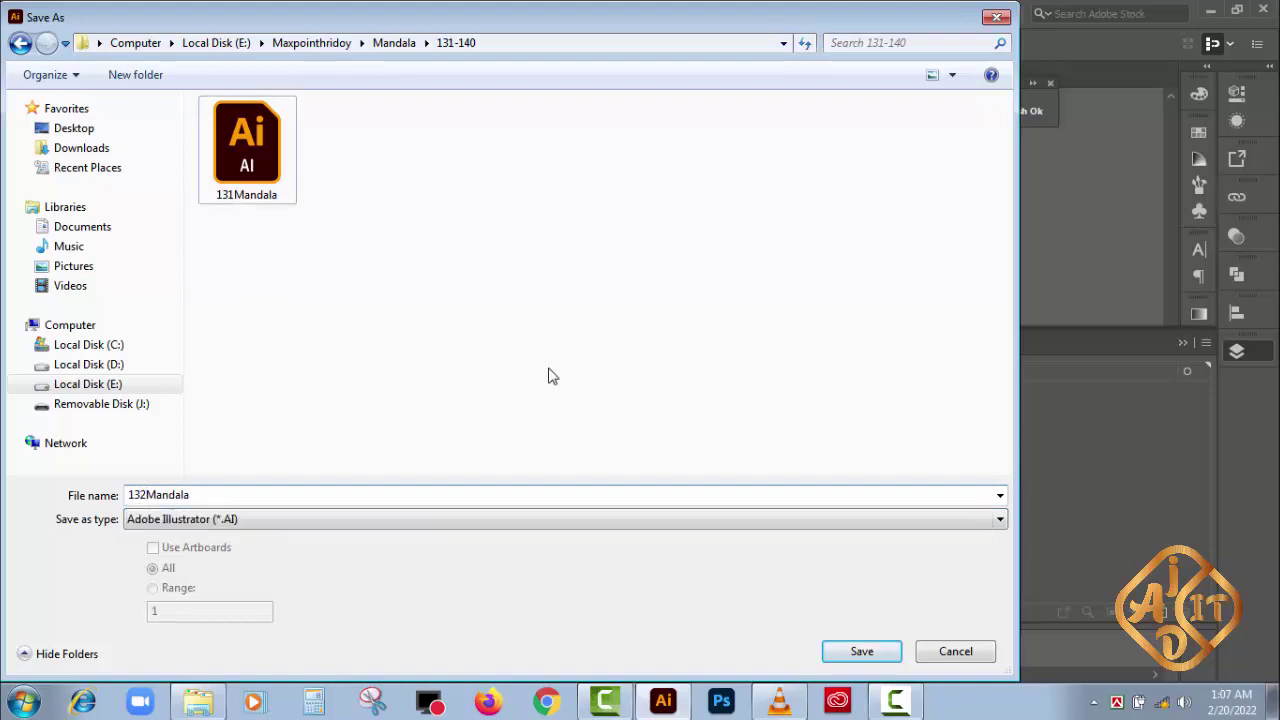
click(877, 657)
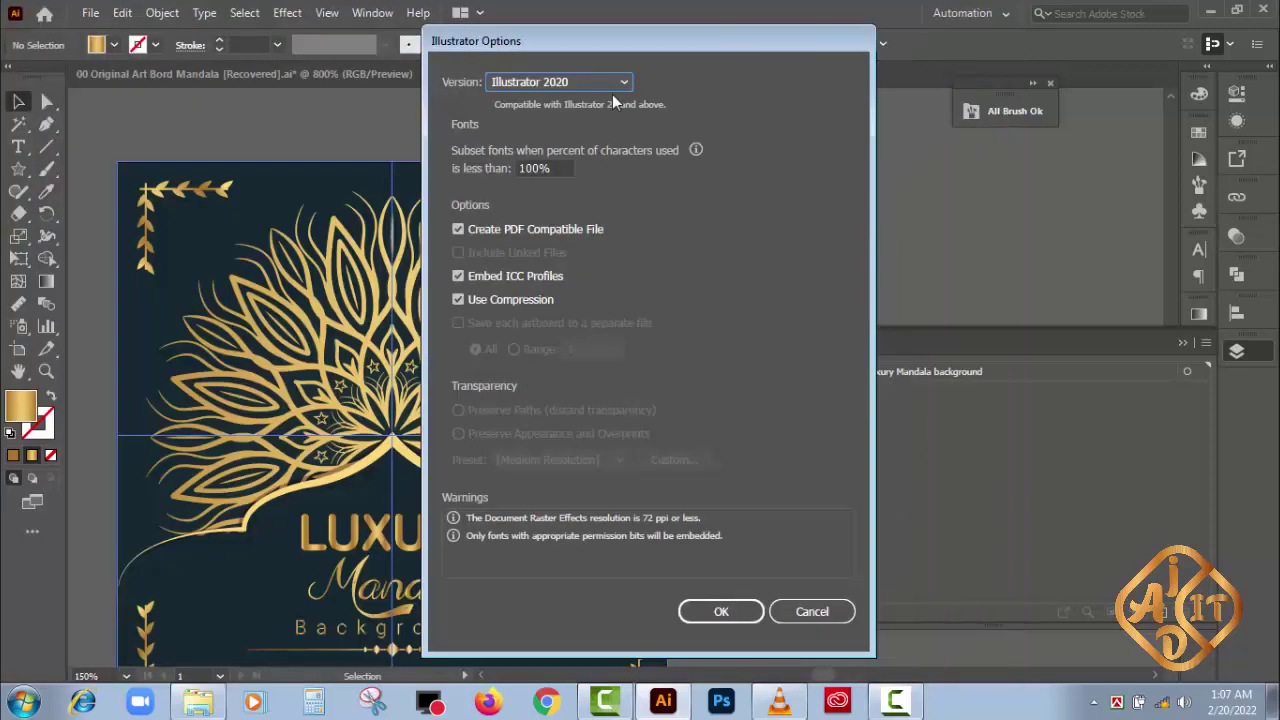
- Set the Illustrator Options version to Illustrator CC (Legacy) and confirm
click(593, 81)
click(551, 146)
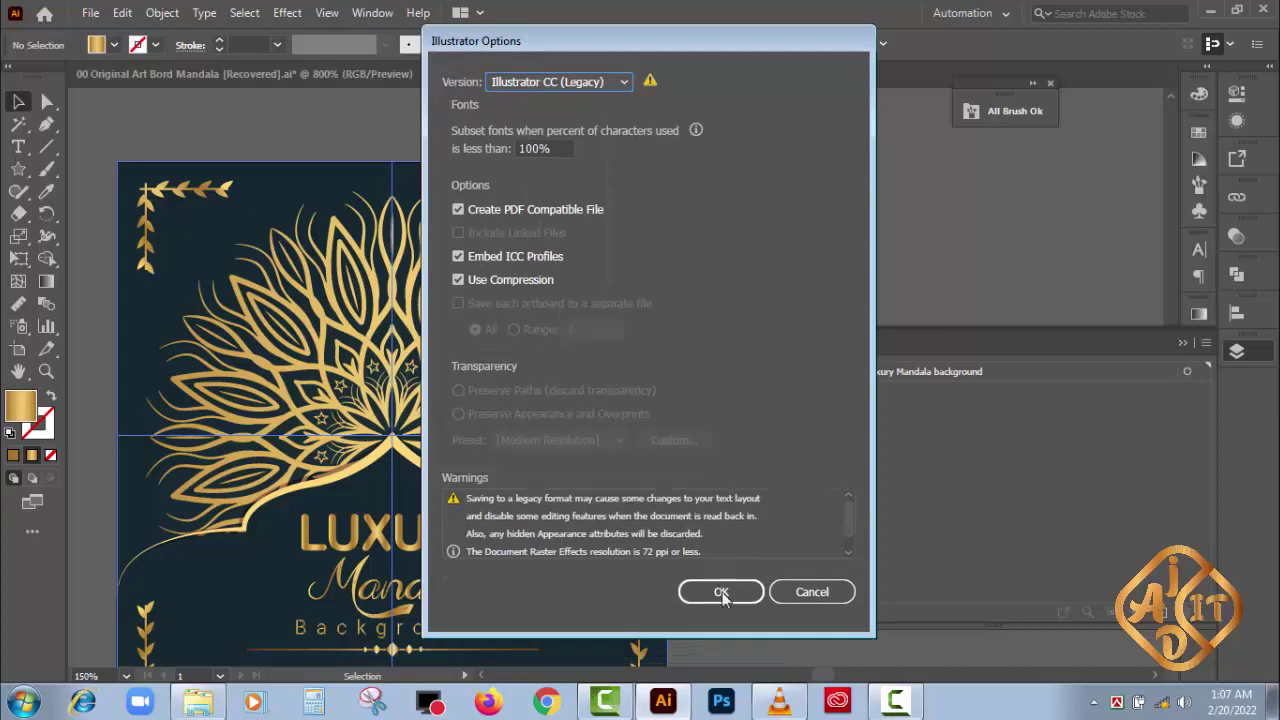
click(721, 592)
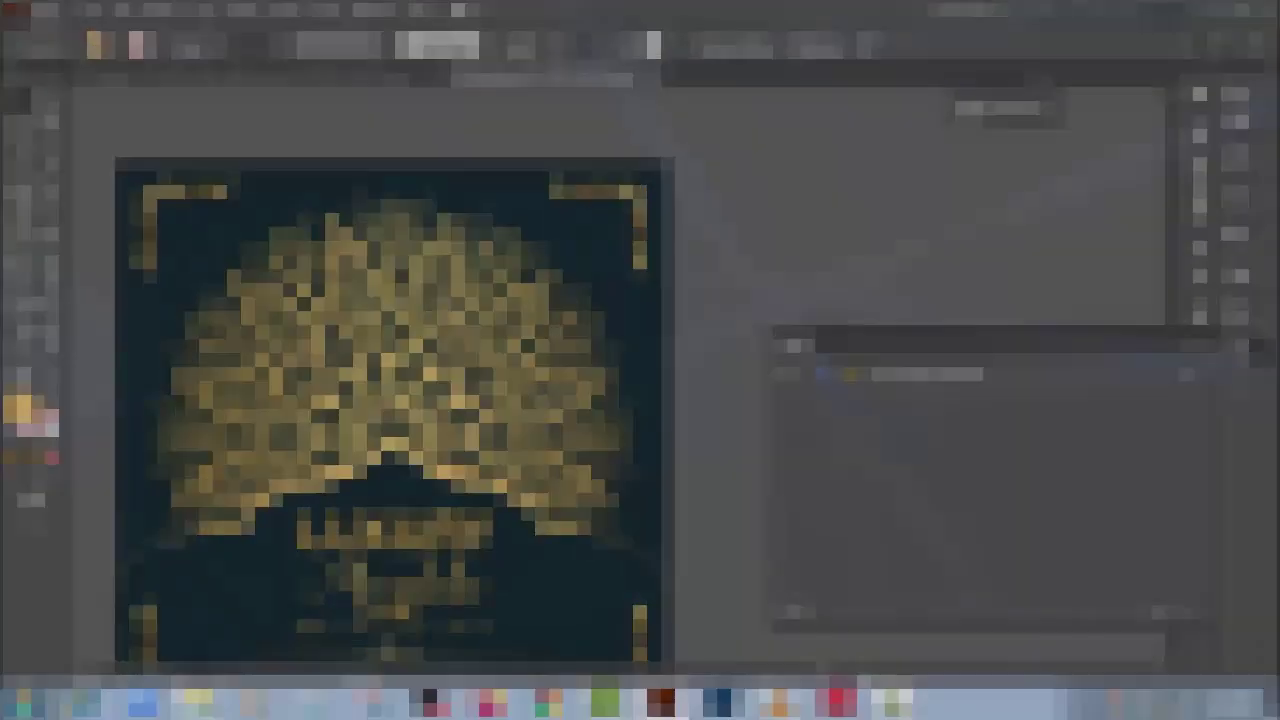